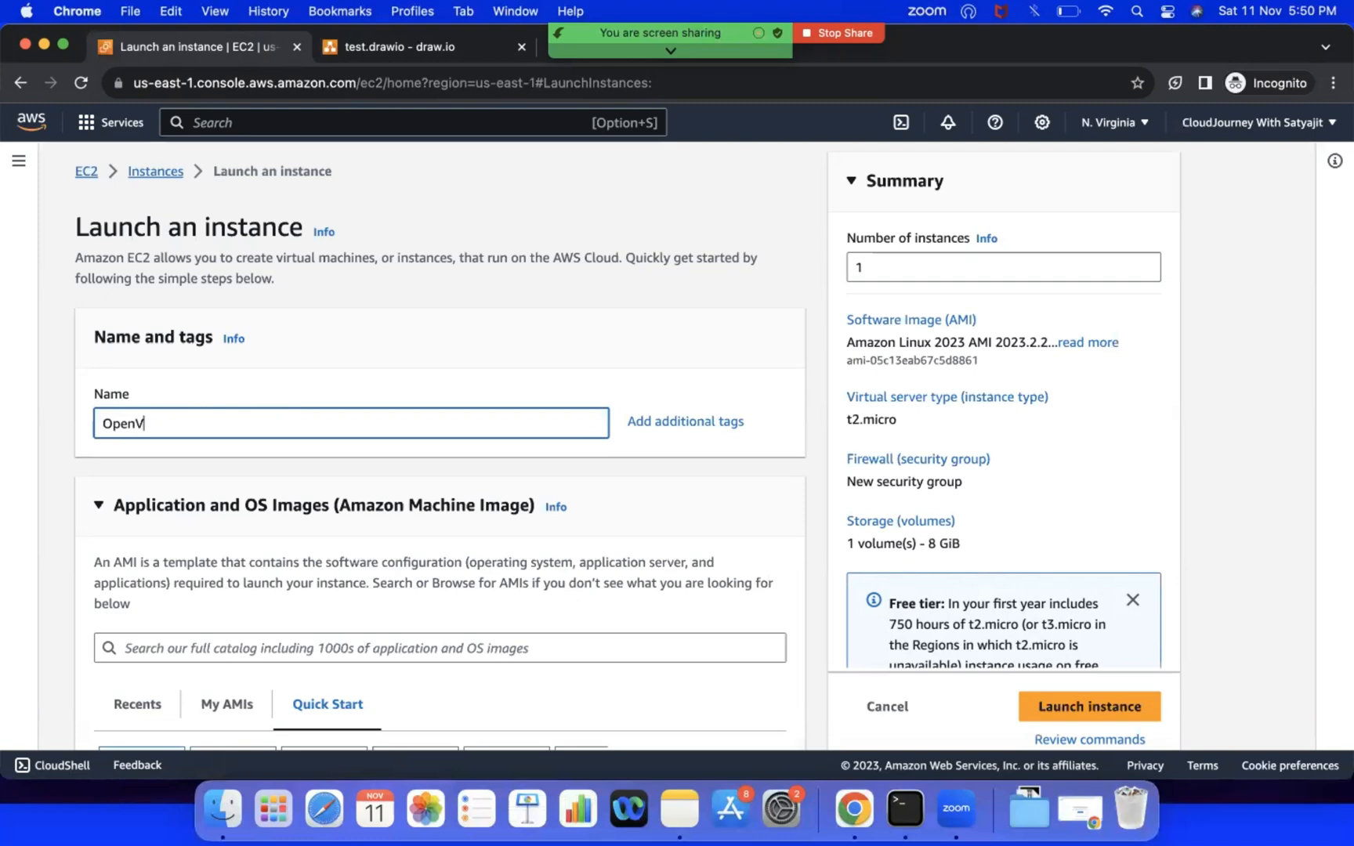
Step: Browse more machine images and search the AWS Marketplace AMIs for "openvpn"
{"action": "scroll", "coordinate": [354, 507], "scroll_direction": "down", "scroll_amount": 3}
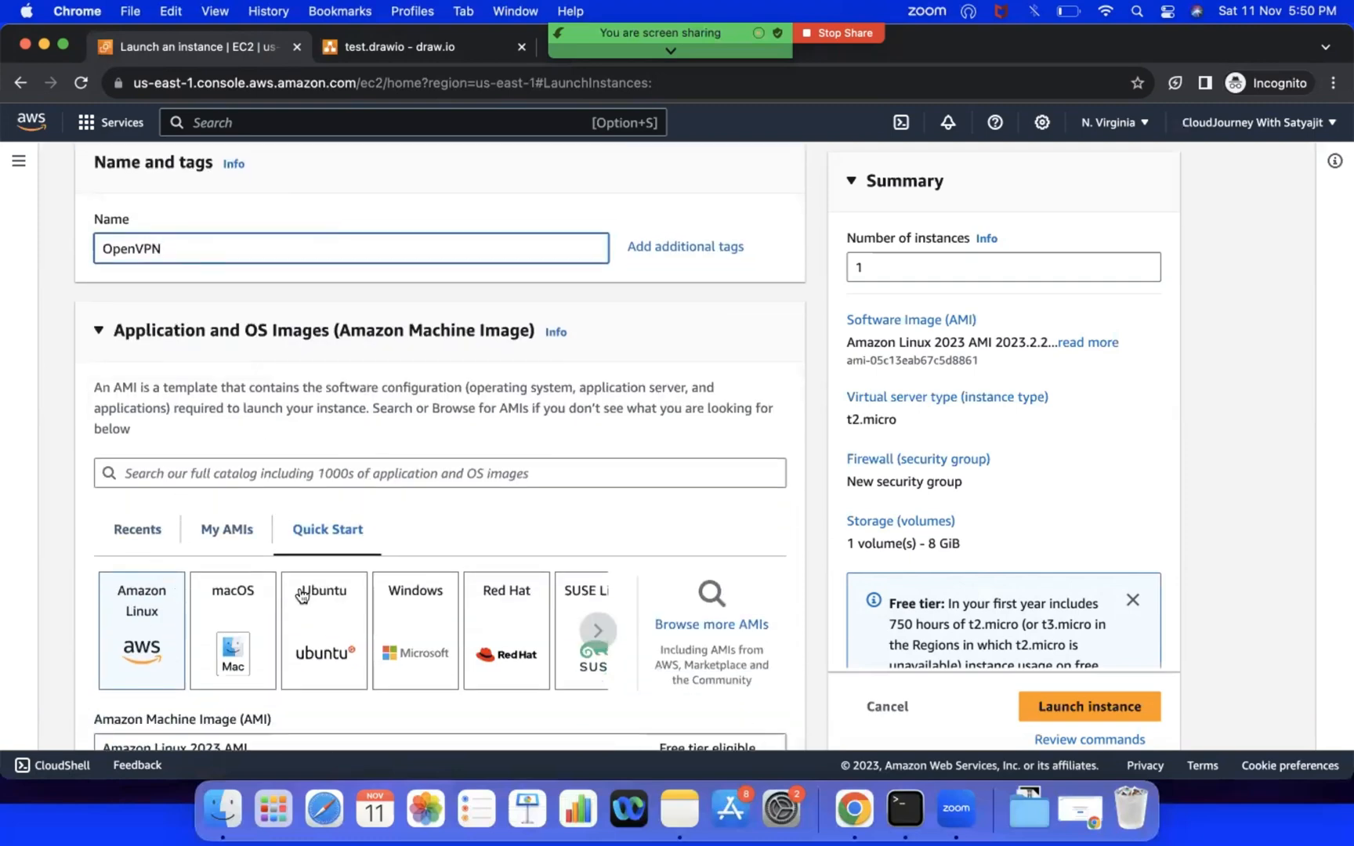
{"action": "left_click", "coordinate": [696, 624]}
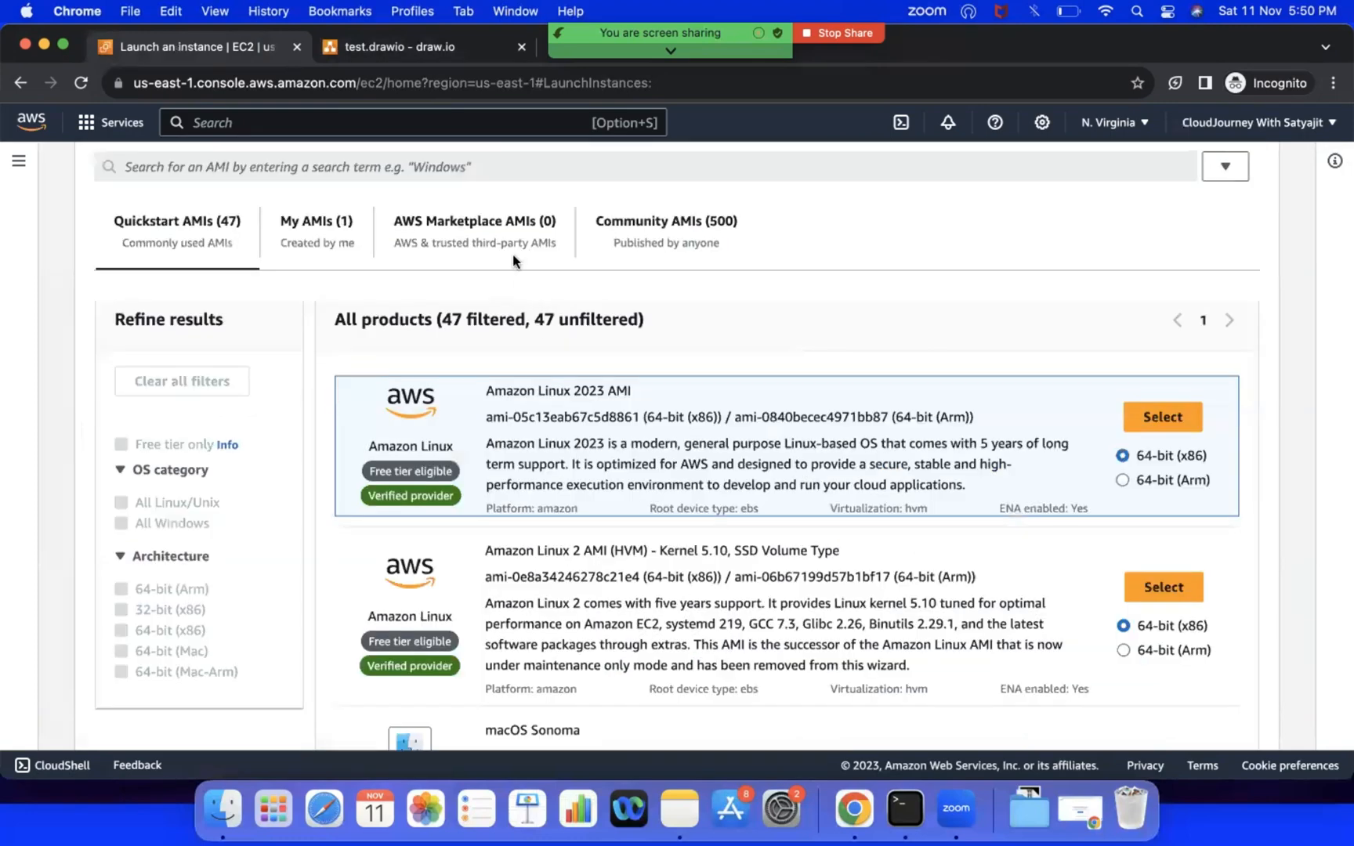
{"action": "left_click", "coordinate": [498, 231]}
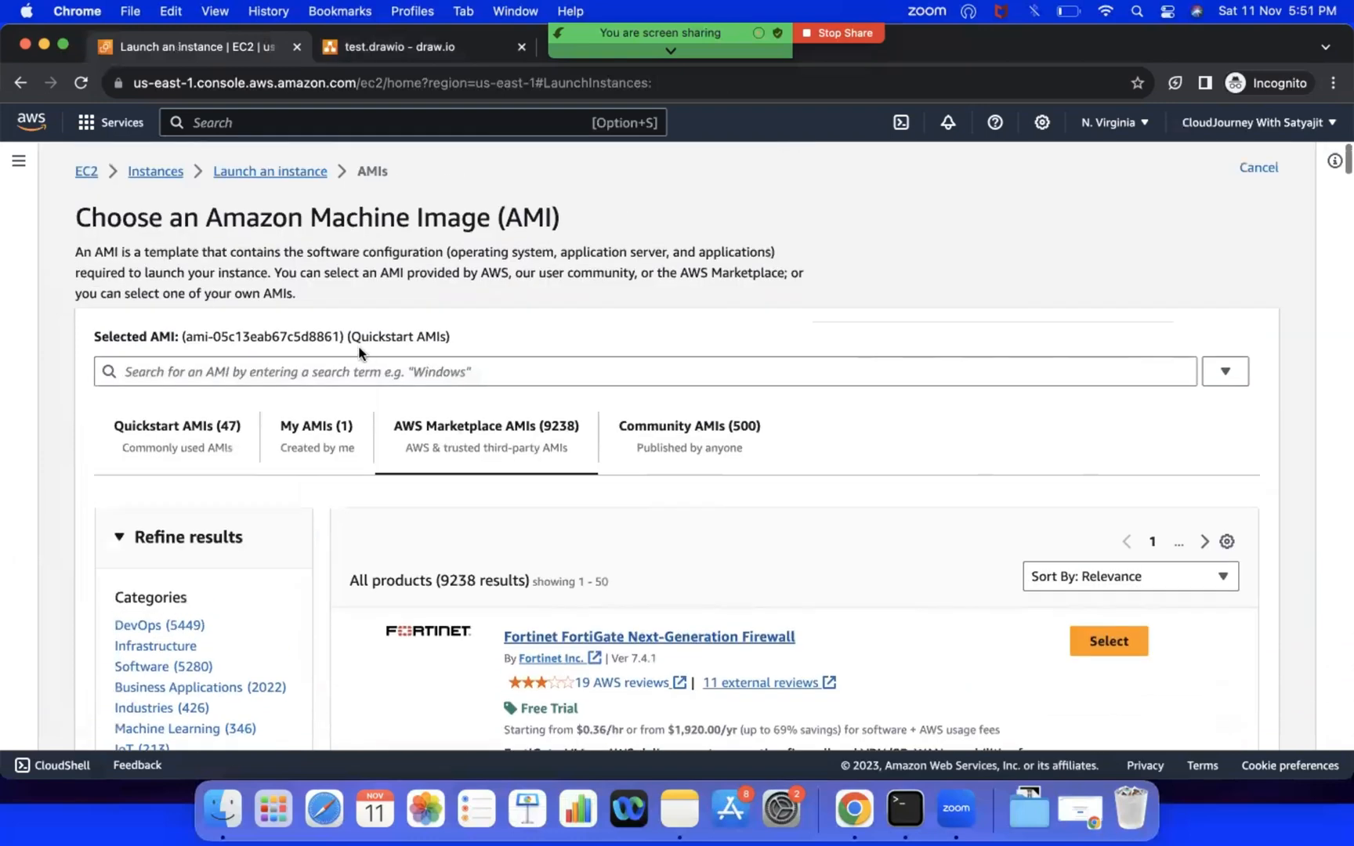
{"action": "left_click", "coordinate": [356, 367]}
{"action": "type", "text": "openvpn"}
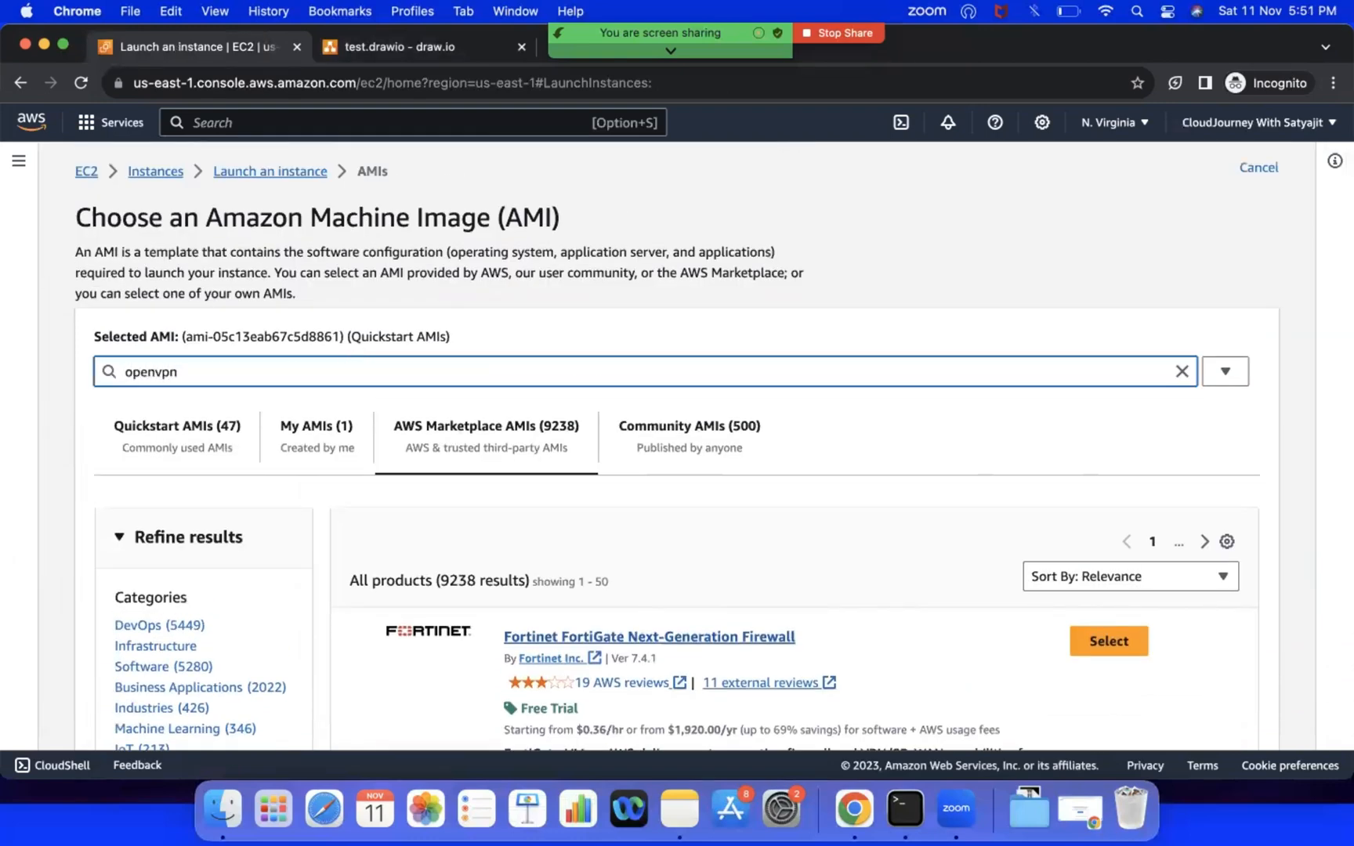
{"action": "key", "text": "Return"}
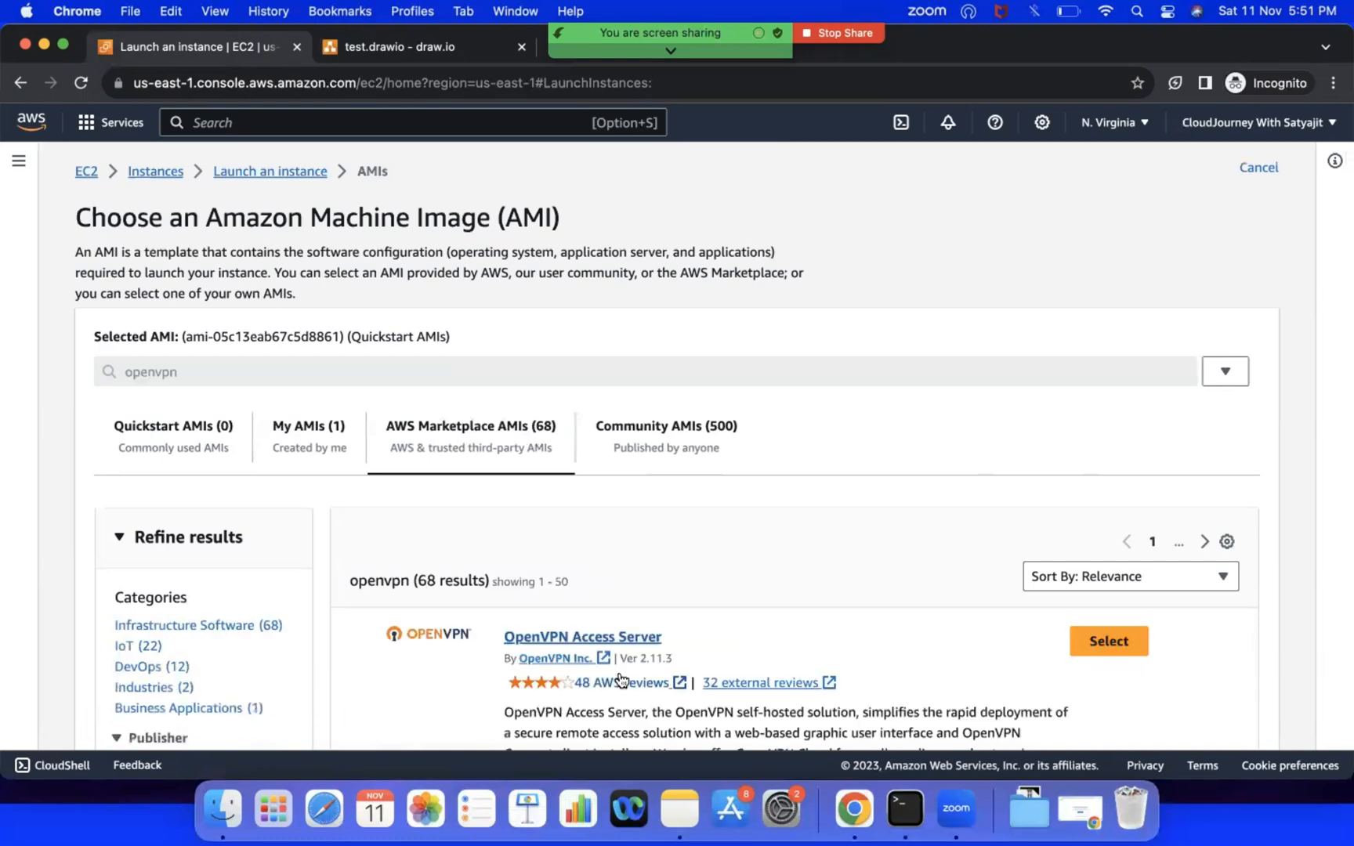
Step: Choose the OpenVPN Access Server image without a connected-device tier, check its pricing, and continue with it
{"action": "scroll", "coordinate": [601, 562], "scroll_direction": "down", "scroll_amount": 3}
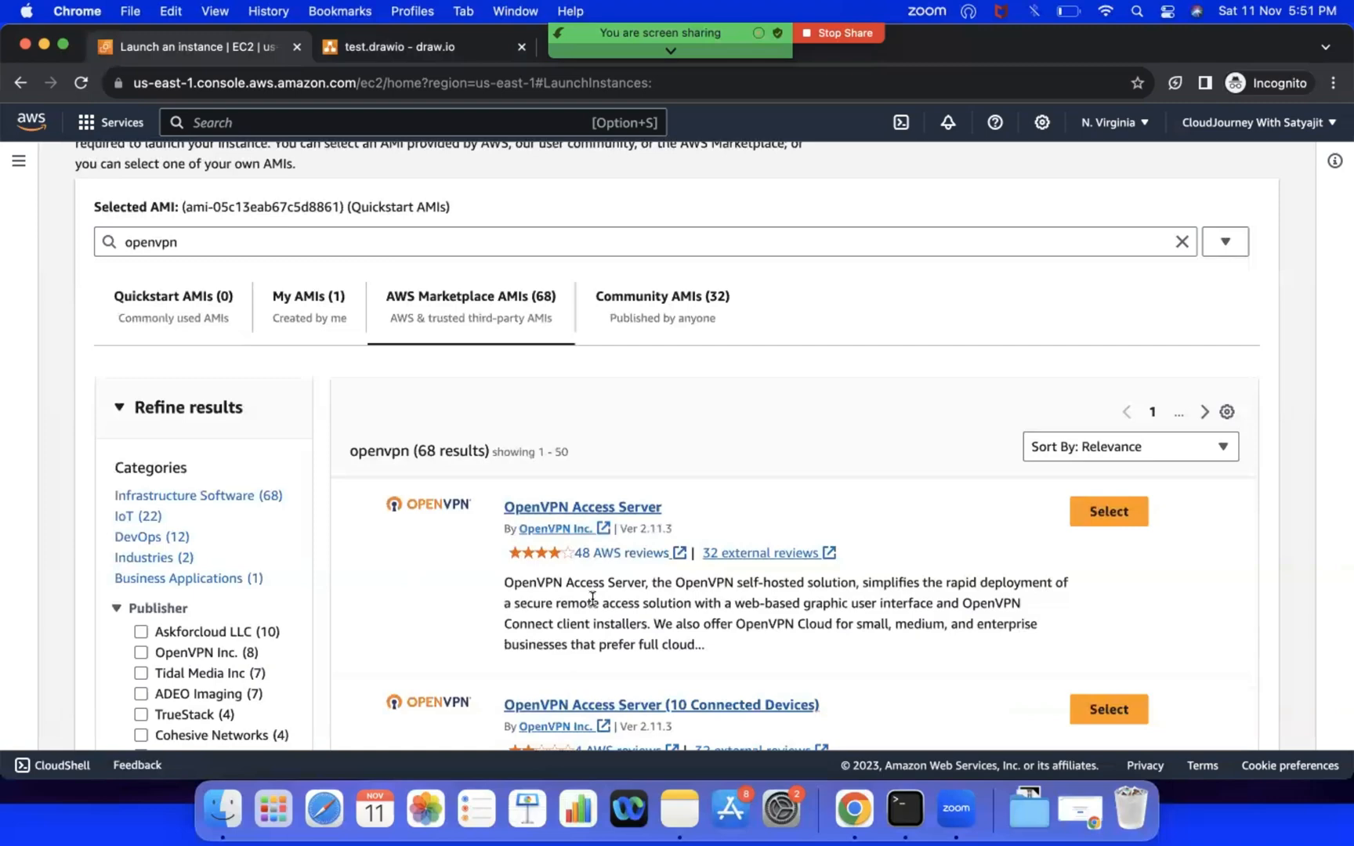
{"action": "scroll", "coordinate": [592, 598], "scroll_direction": "down", "scroll_amount": 2}
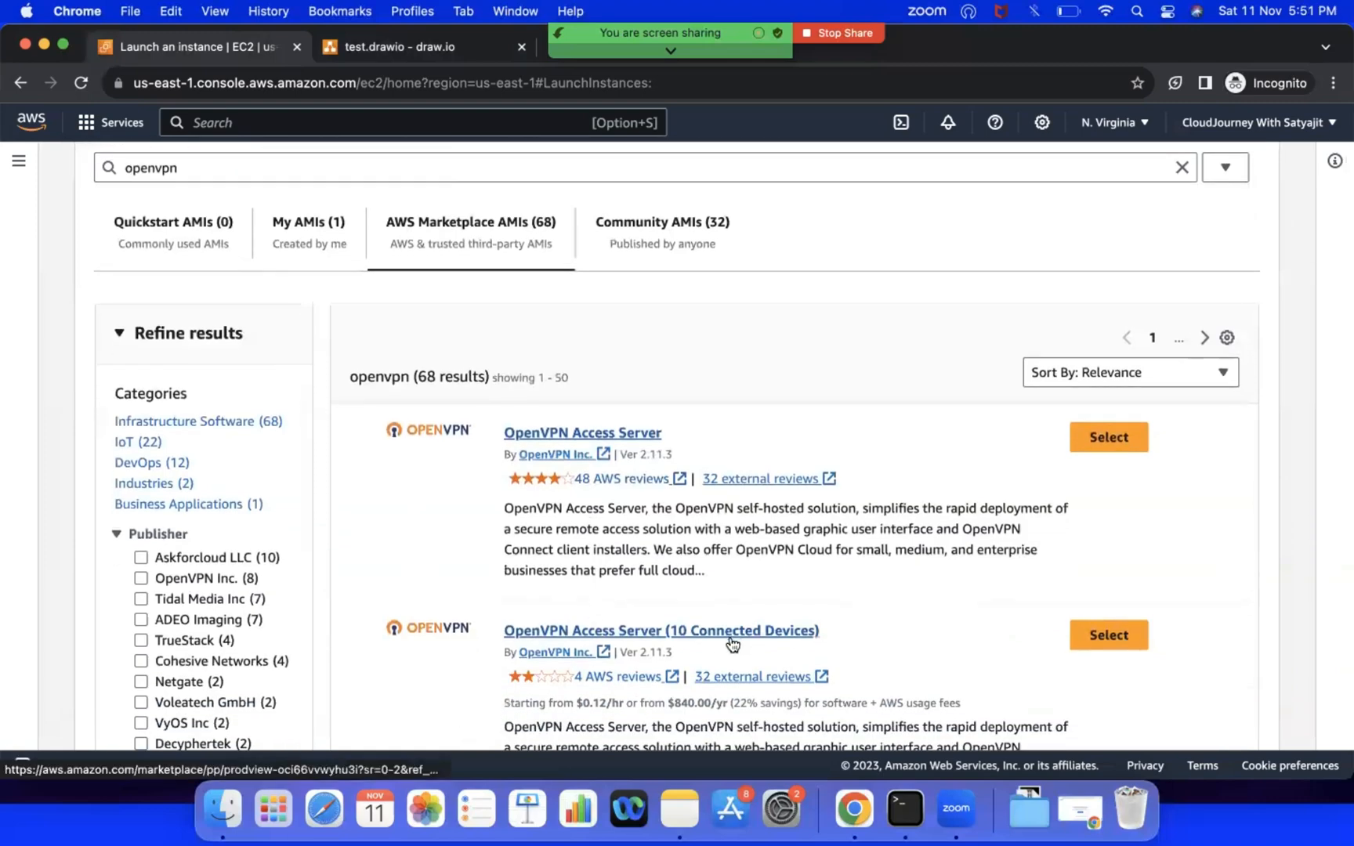
{"action": "scroll", "coordinate": [729, 637], "scroll_direction": "down", "scroll_amount": 2}
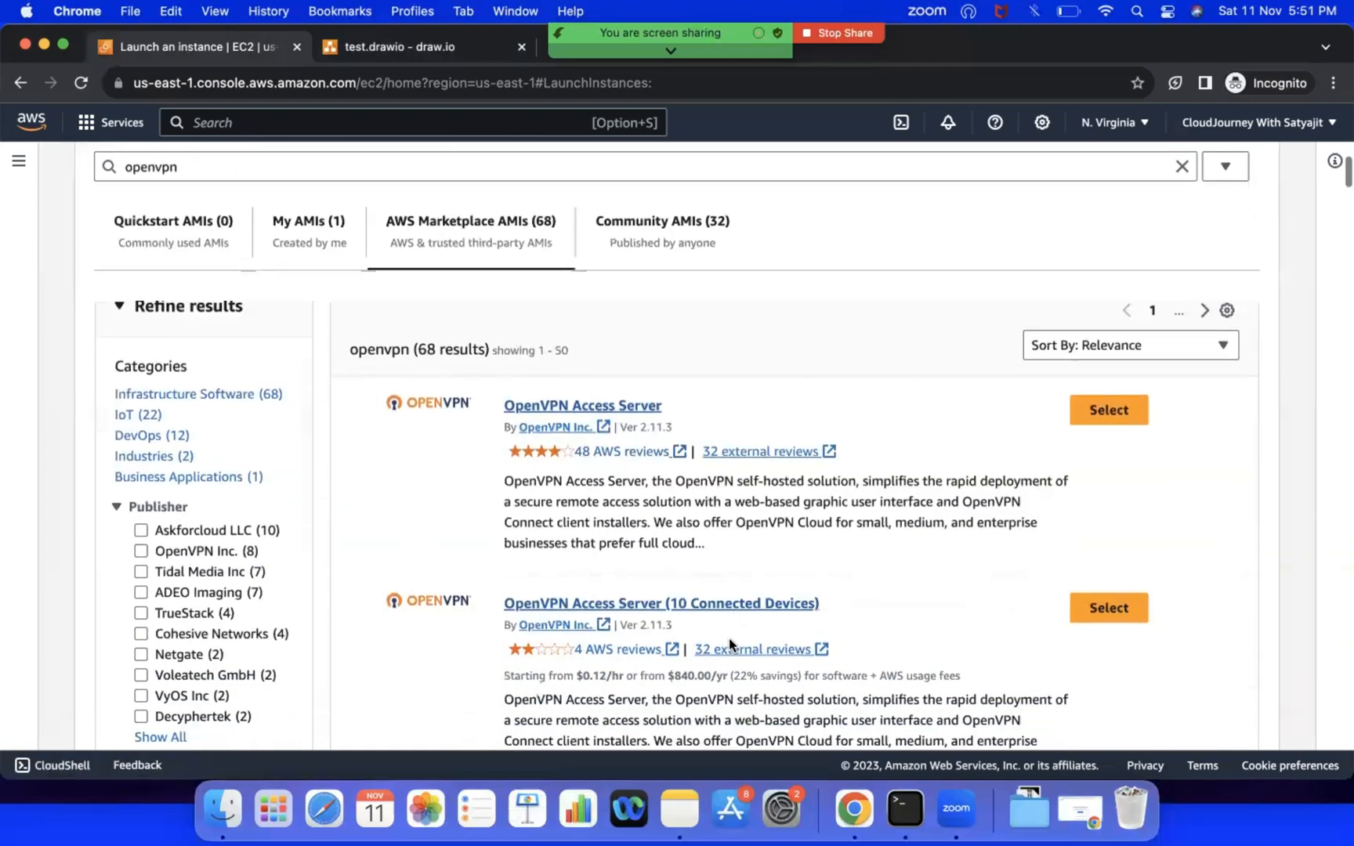
{"action": "scroll", "coordinate": [728, 638], "scroll_direction": "down", "scroll_amount": 5}
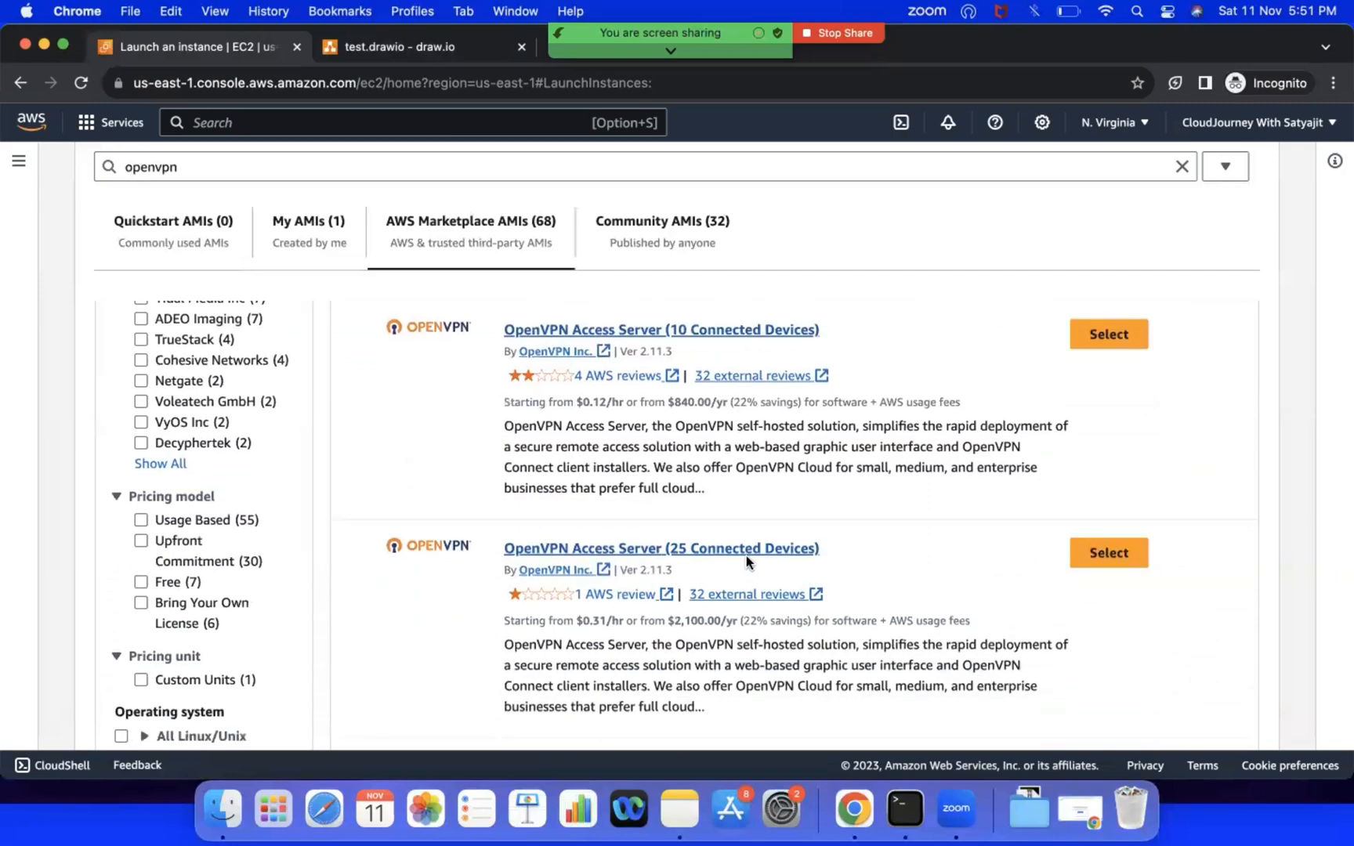
{"action": "scroll", "coordinate": [746, 555], "scroll_direction": "up", "scroll_amount": 10}
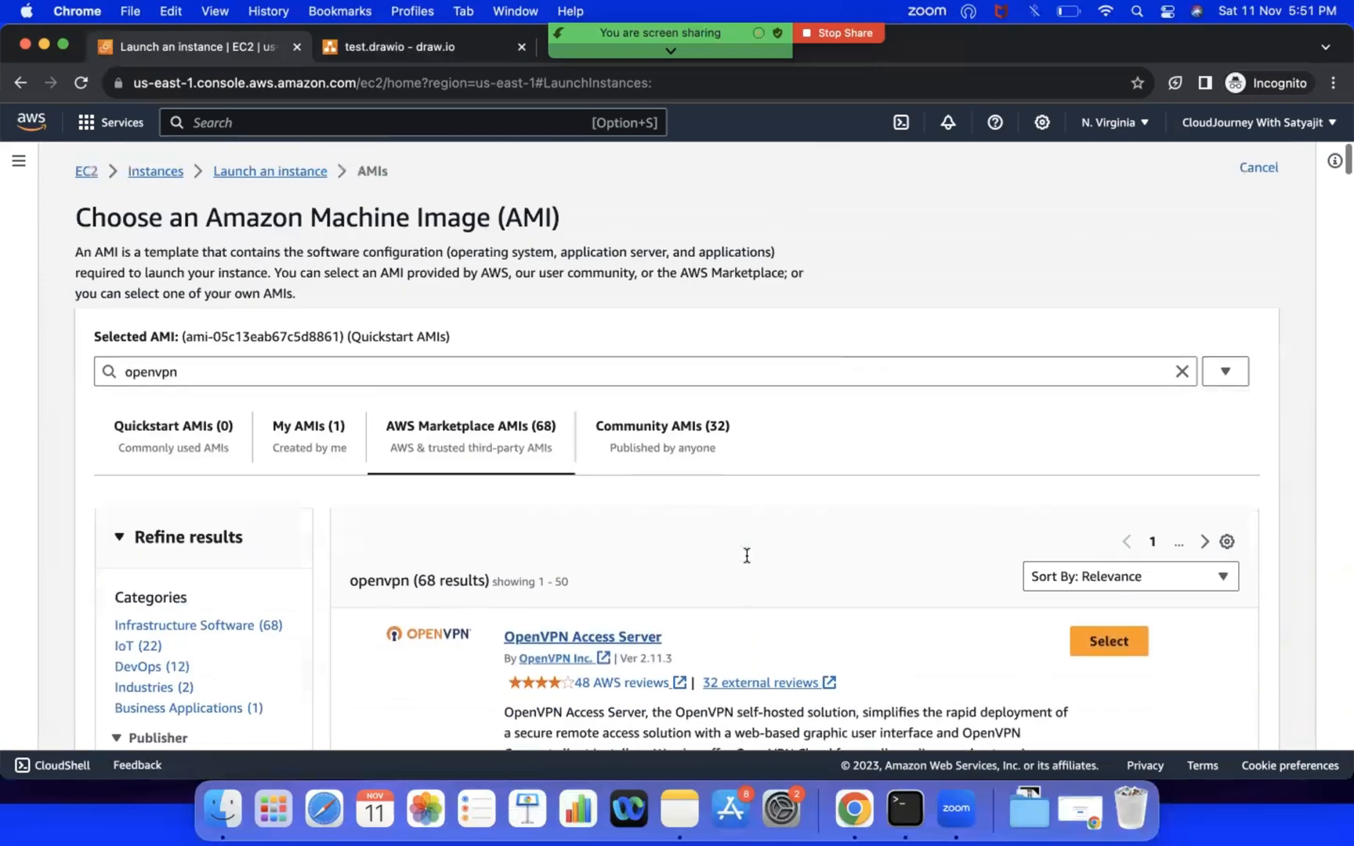
{"action": "scroll", "coordinate": [746, 556], "scroll_direction": "down", "scroll_amount": 2}
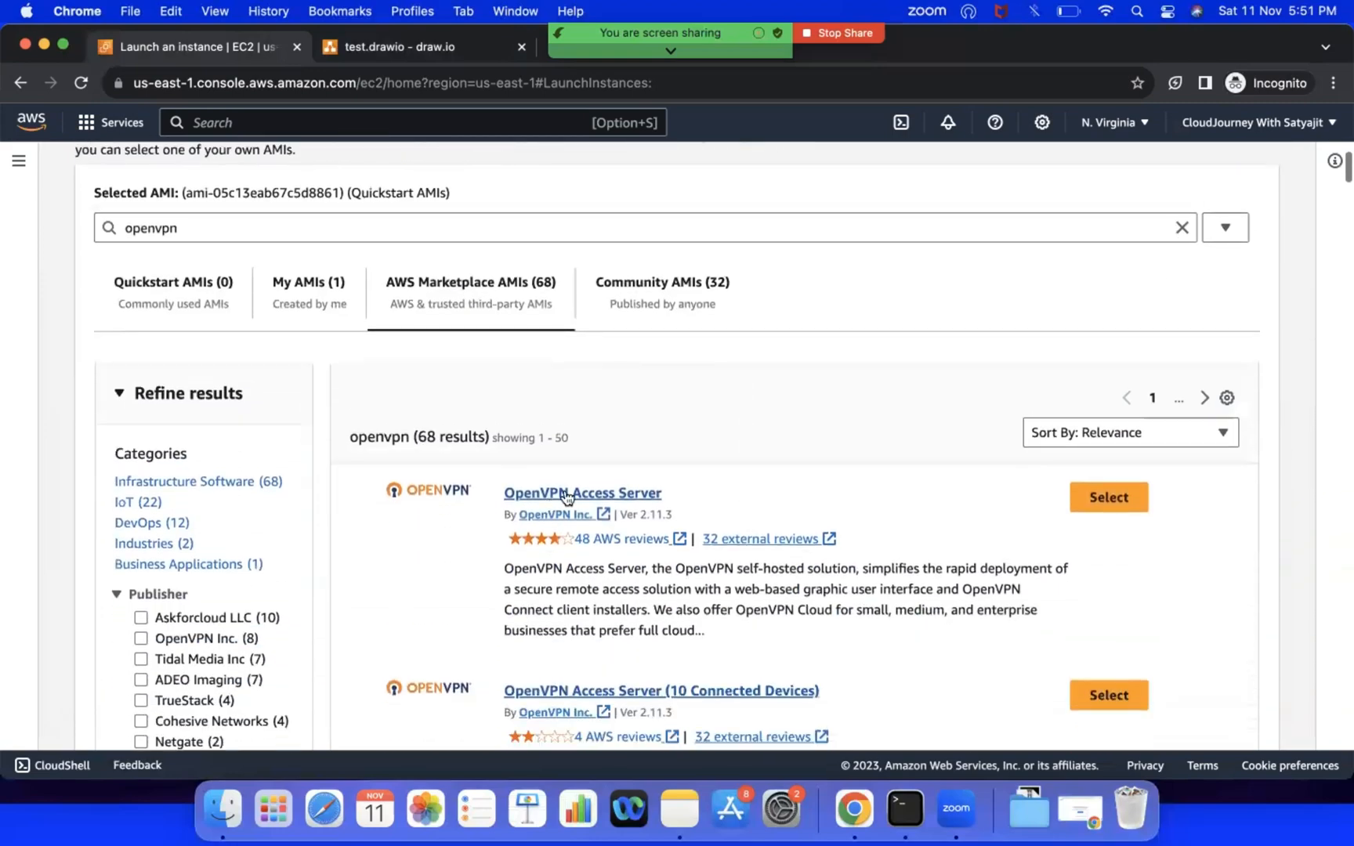
{"action": "left_click", "coordinate": [1088, 501]}
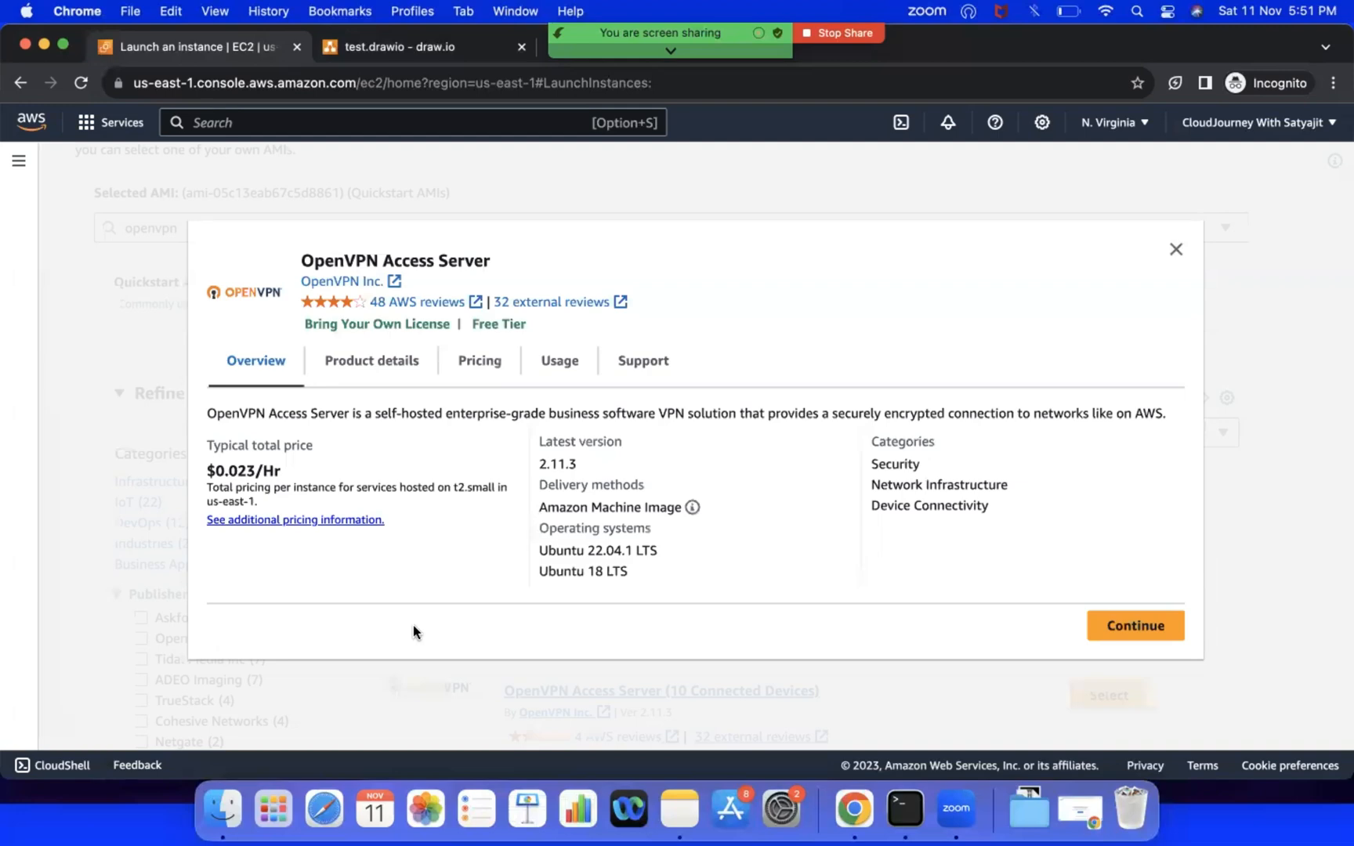
{"action": "left_click", "coordinate": [462, 371]}
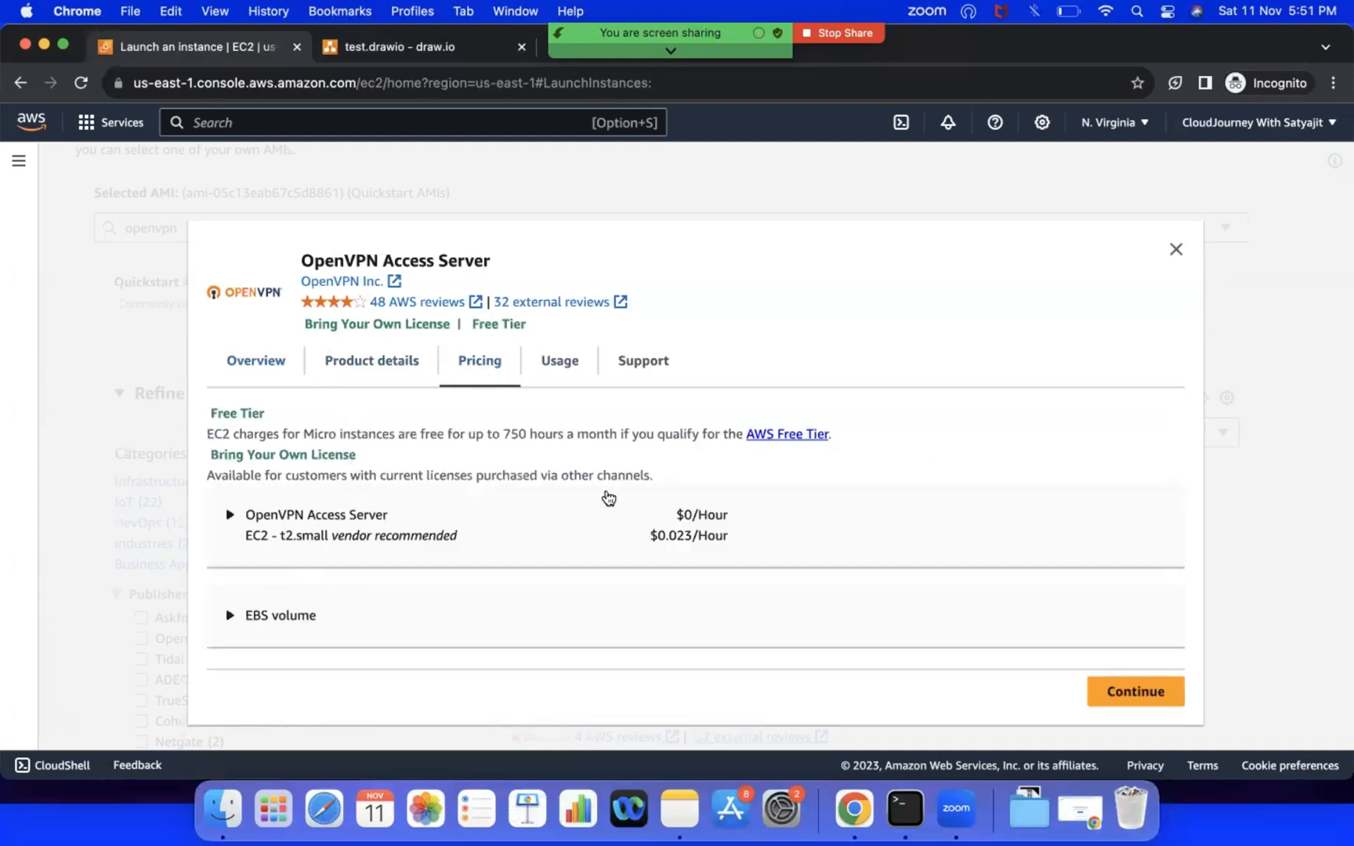
{"action": "left_click", "coordinate": [1162, 700]}
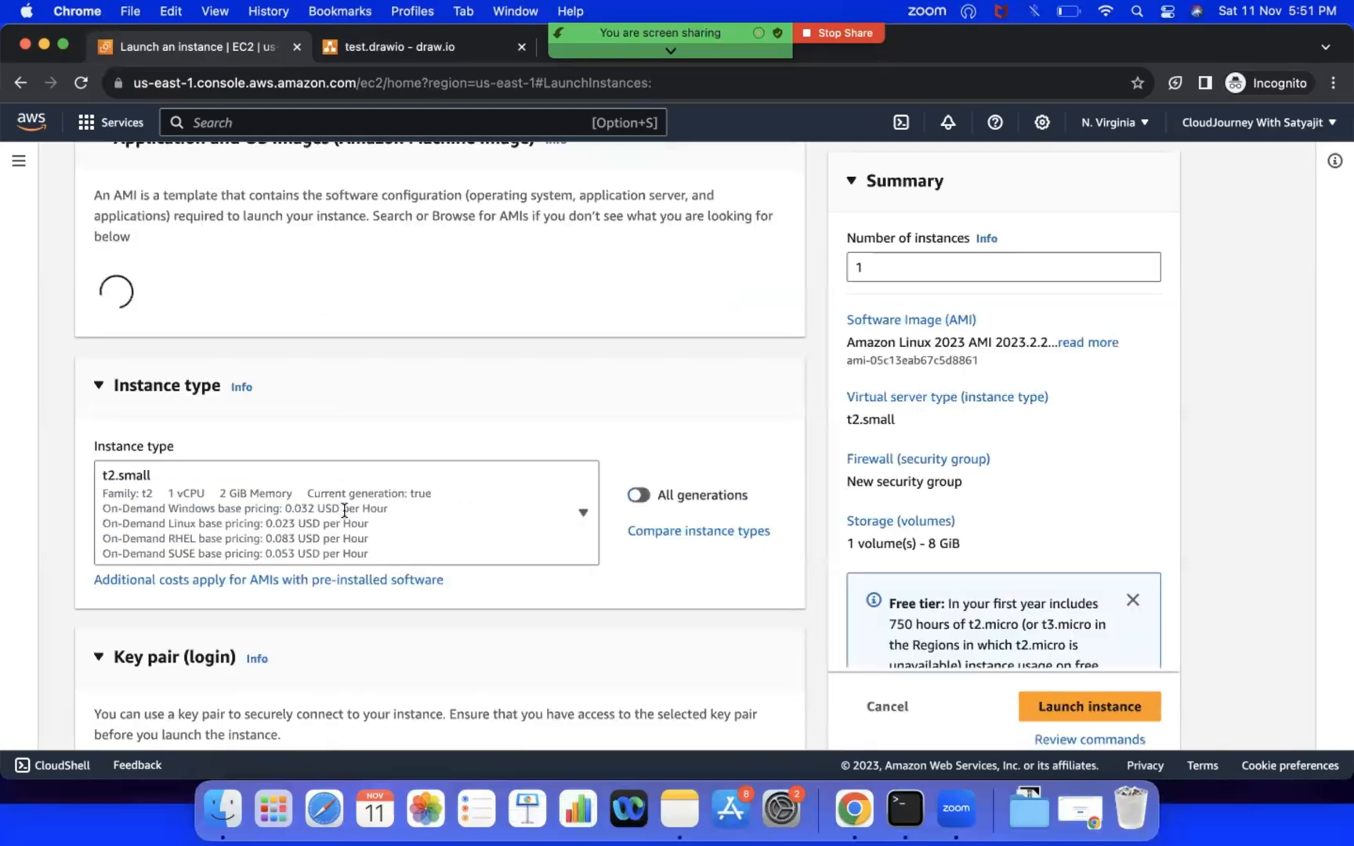
Step: Switch the instance type to t2.micro and return it to t2.small
{"action": "scroll", "coordinate": [218, 322], "scroll_direction": "up", "scroll_amount": 2}
{"action": "scroll", "coordinate": [218, 322], "scroll_direction": "down", "scroll_amount": 3}
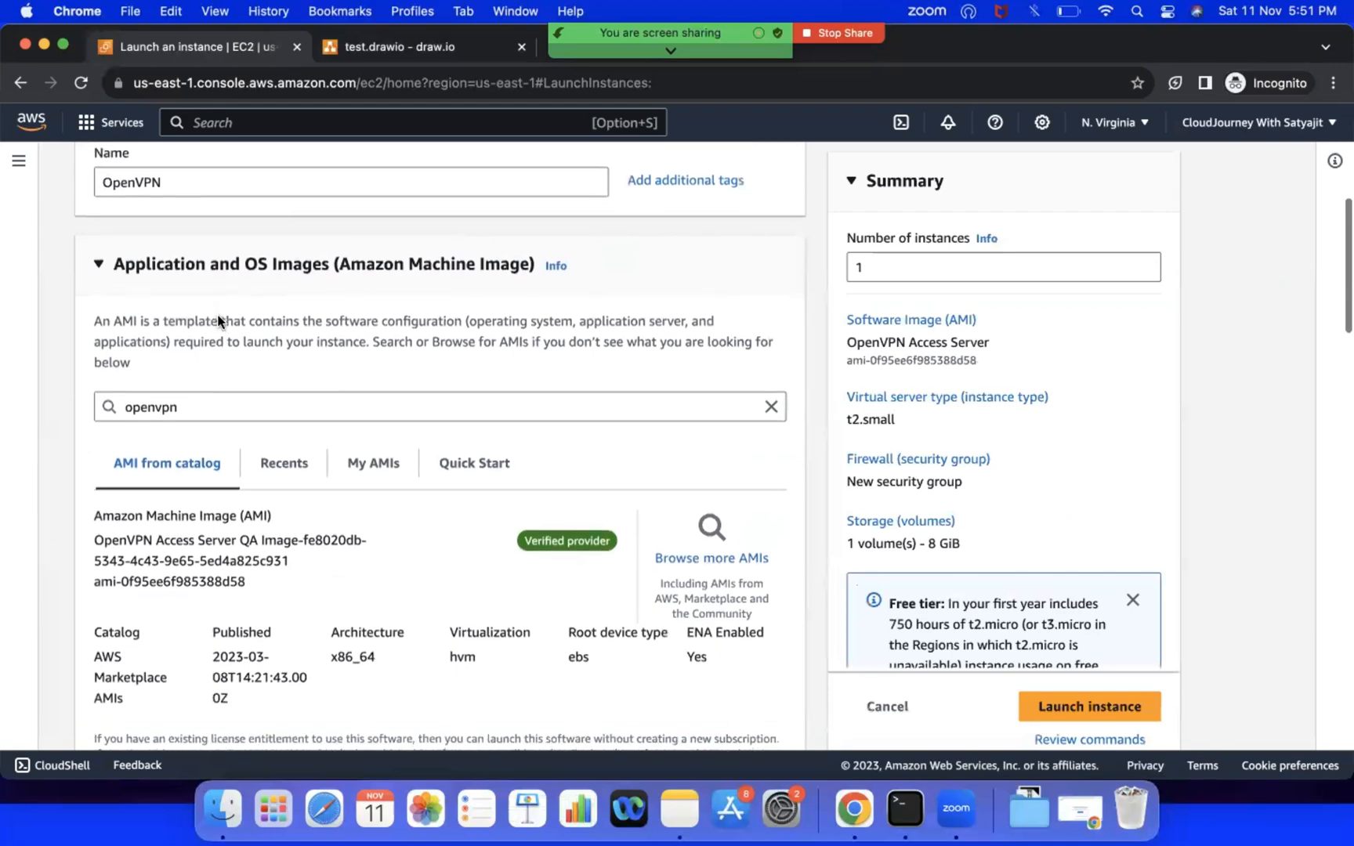
{"action": "scroll", "coordinate": [229, 452], "scroll_direction": "down", "scroll_amount": 5}
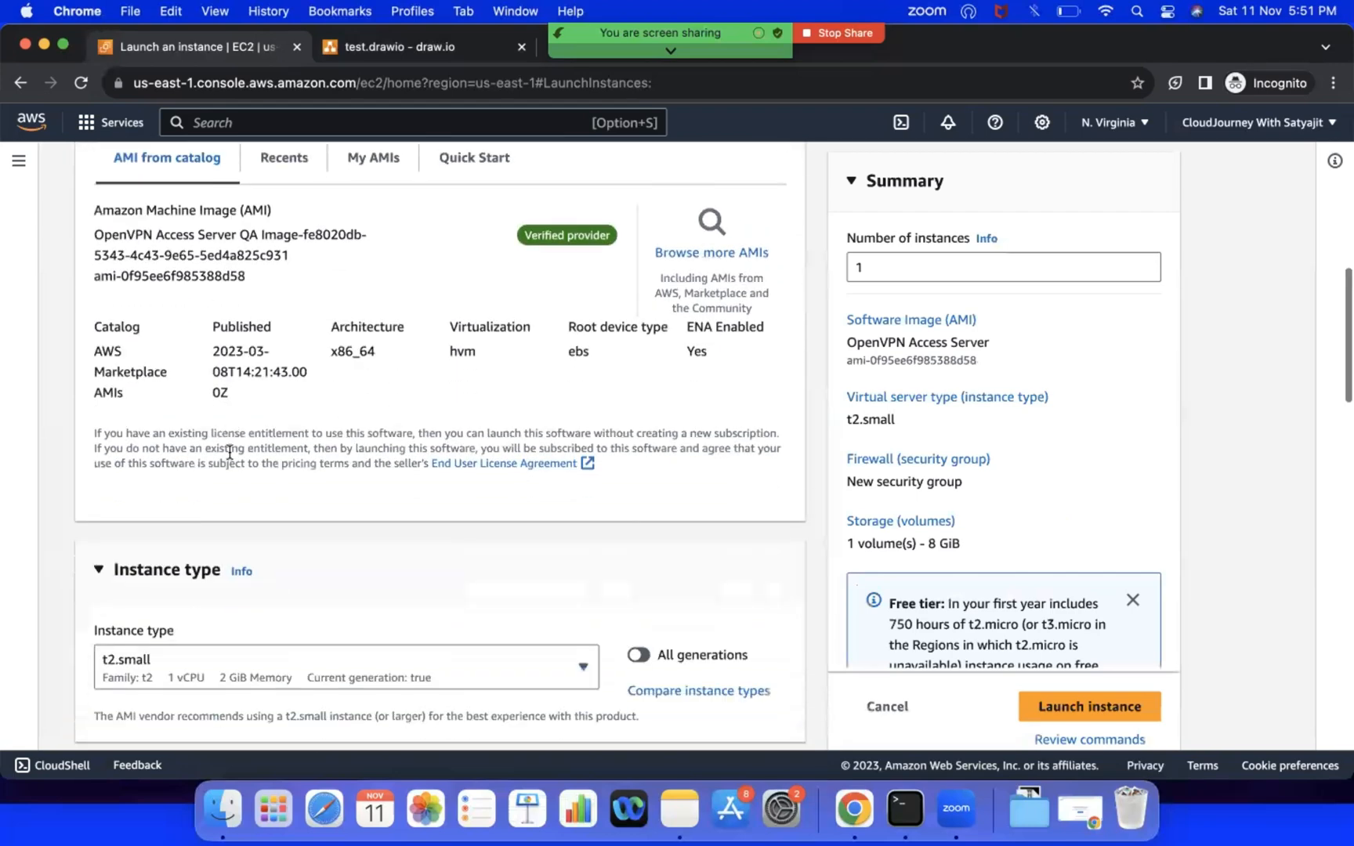
{"action": "scroll", "coordinate": [233, 572], "scroll_direction": "down", "scroll_amount": 2}
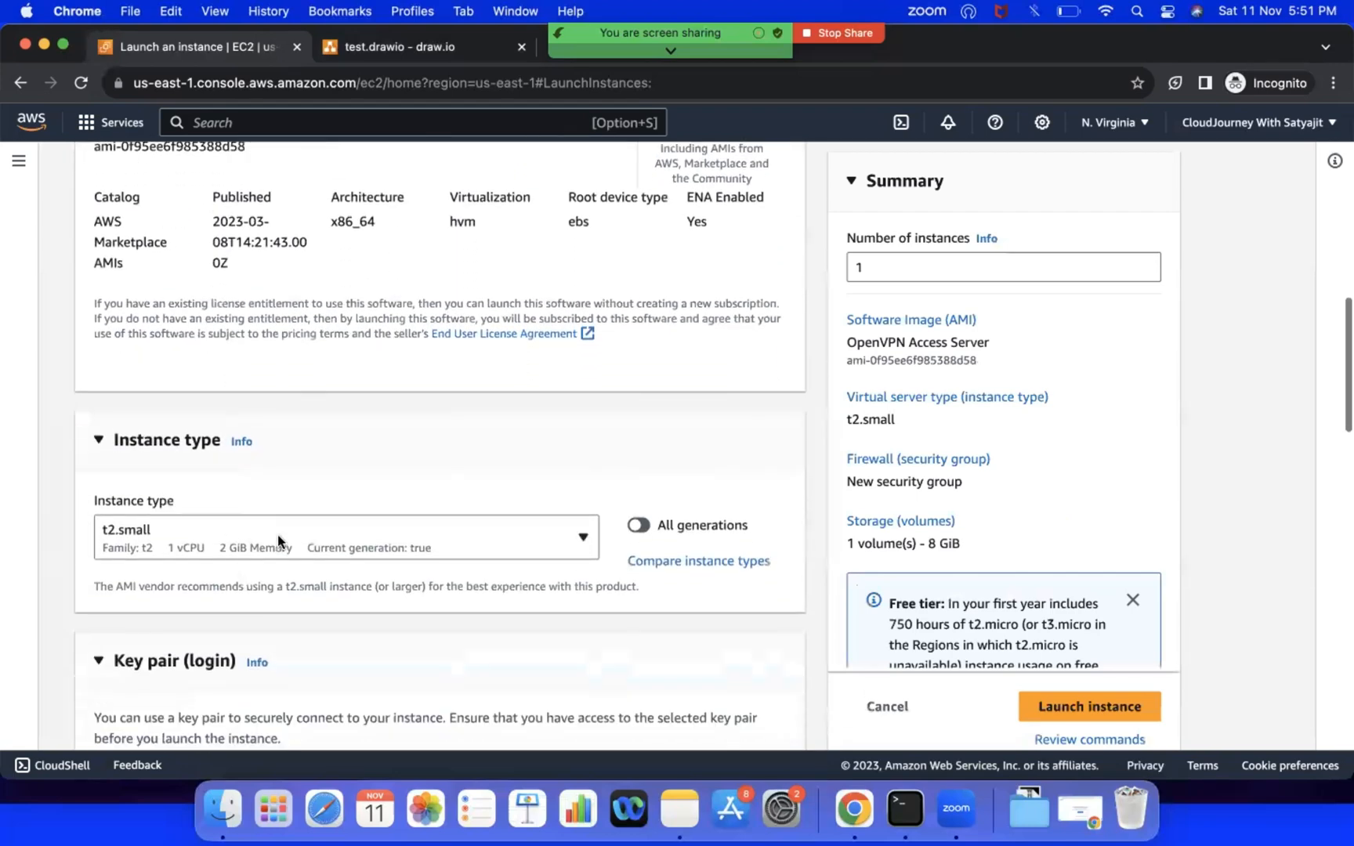
{"action": "left_click", "coordinate": [278, 534]}
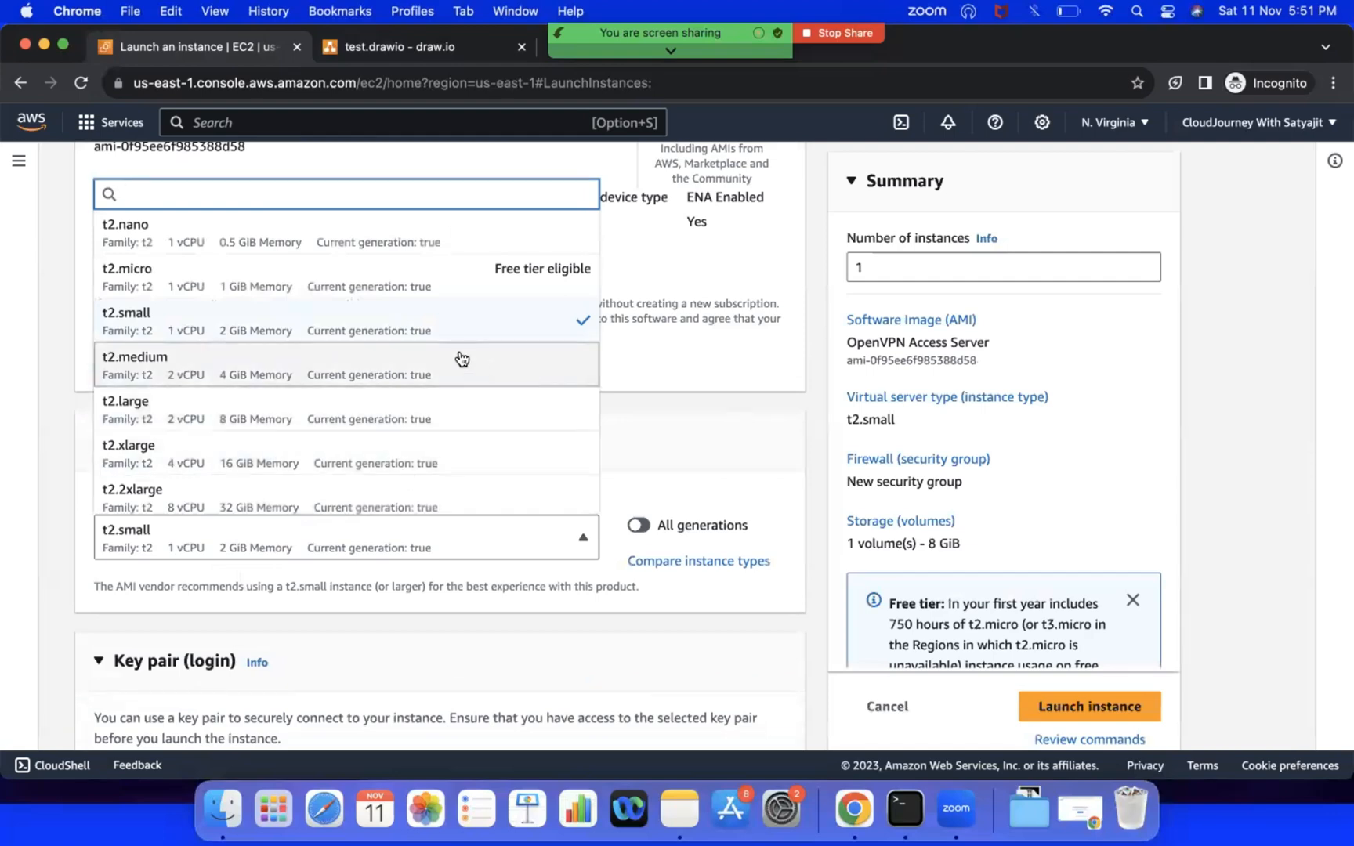
{"action": "left_click", "coordinate": [393, 273]}
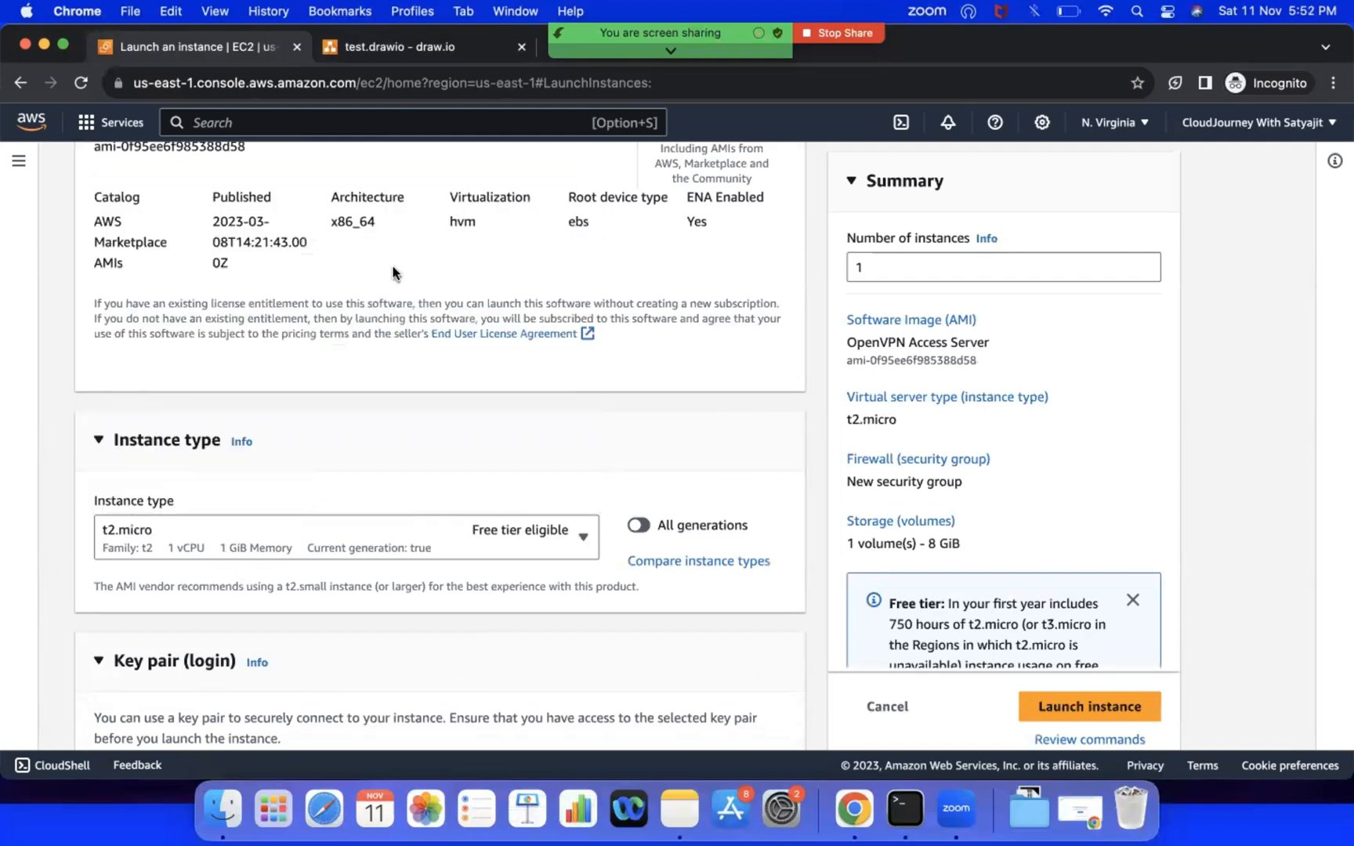
{"action": "left_click", "coordinate": [398, 548]}
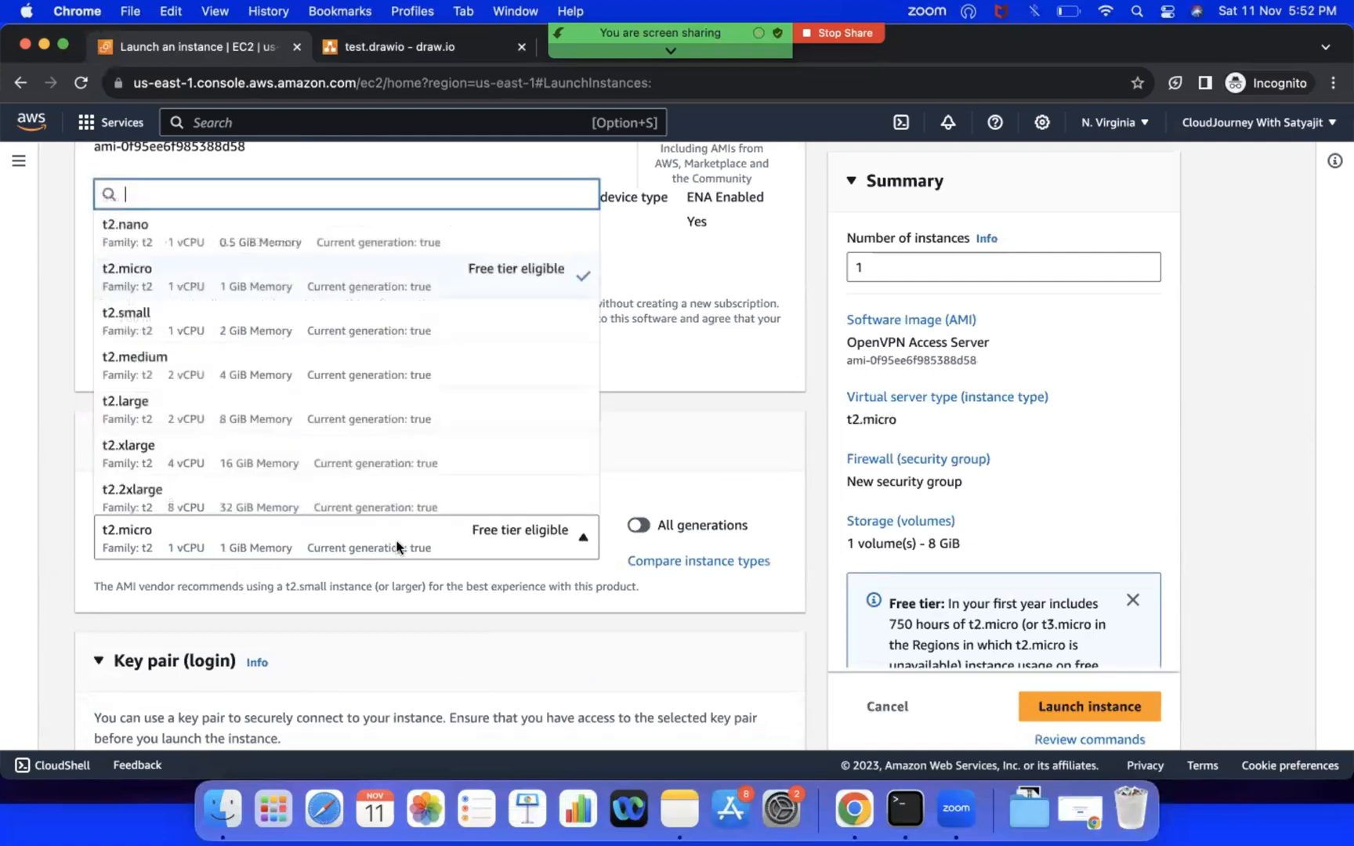
{"action": "left_click", "coordinate": [365, 338]}
Step: Assign the existing devops-new key pair to the instance for login
{"action": "scroll", "coordinate": [393, 525], "scroll_direction": "down", "scroll_amount": 3}
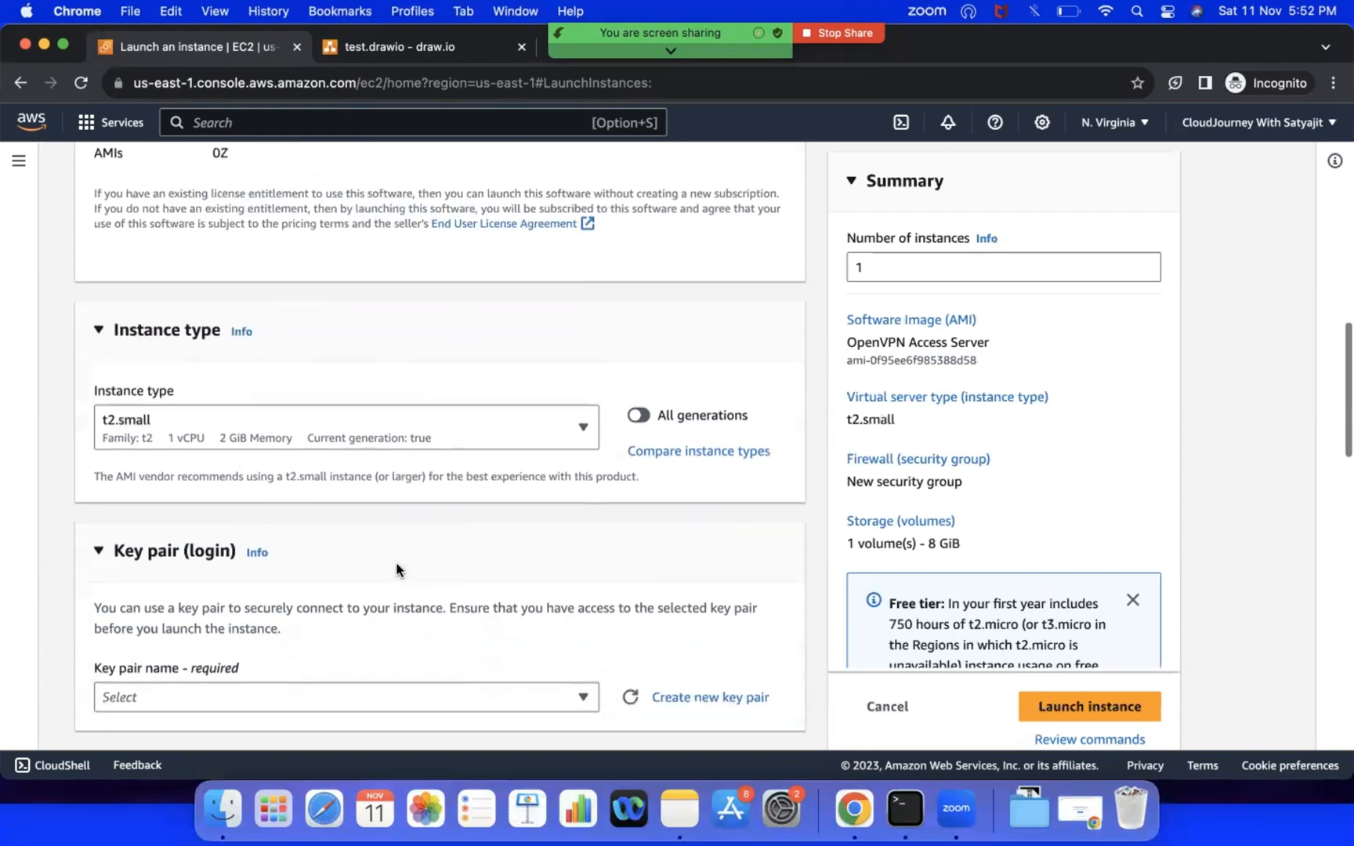
{"action": "left_click", "coordinate": [137, 586]}
{"action": "left_click", "coordinate": [153, 682]}
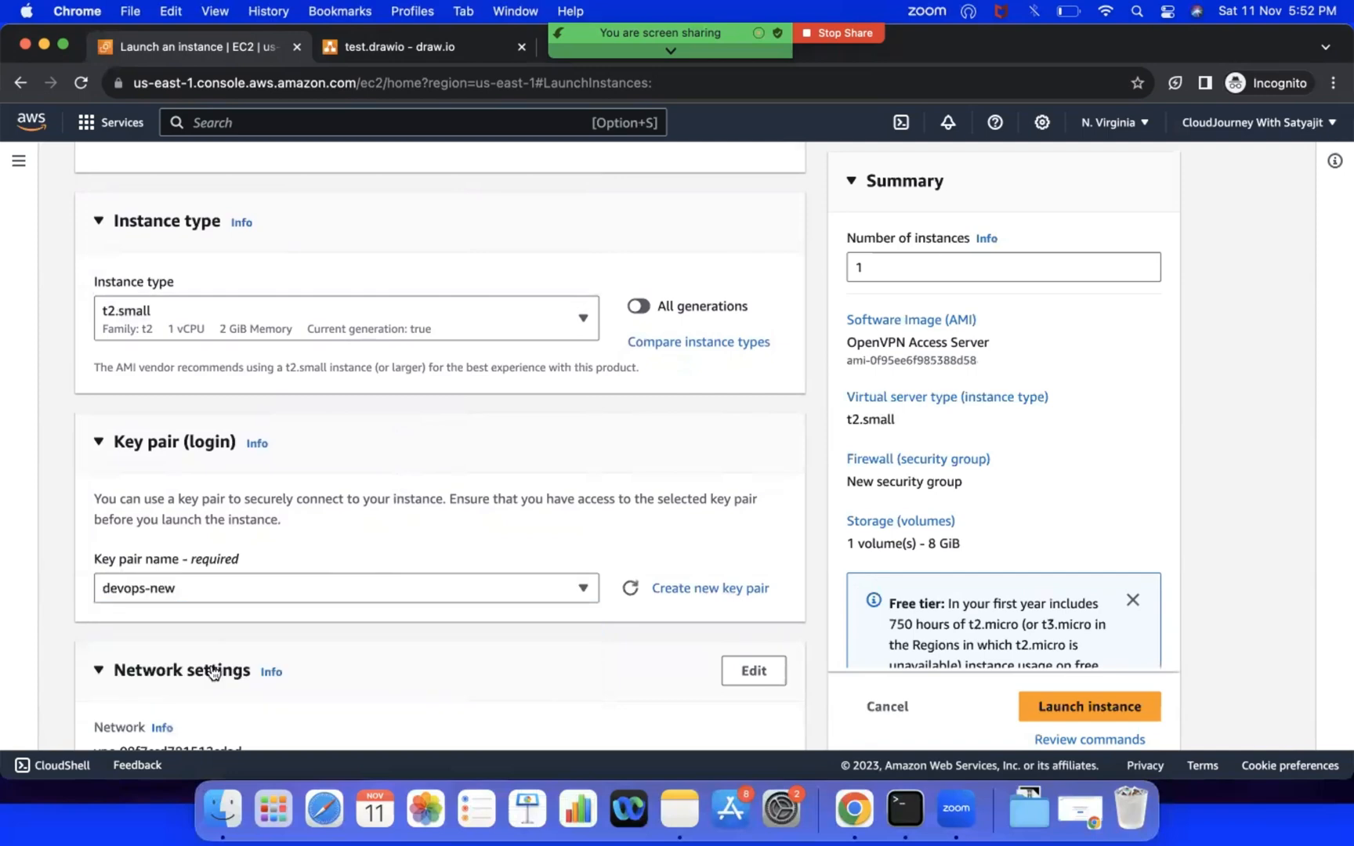
Step: Edit the network settings to place the instance in VPC-A on the Public-Subnet-VPC-A subnet
{"action": "scroll", "coordinate": [227, 672], "scroll_direction": "down", "scroll_amount": 4}
{"action": "left_click", "coordinate": [770, 428]}
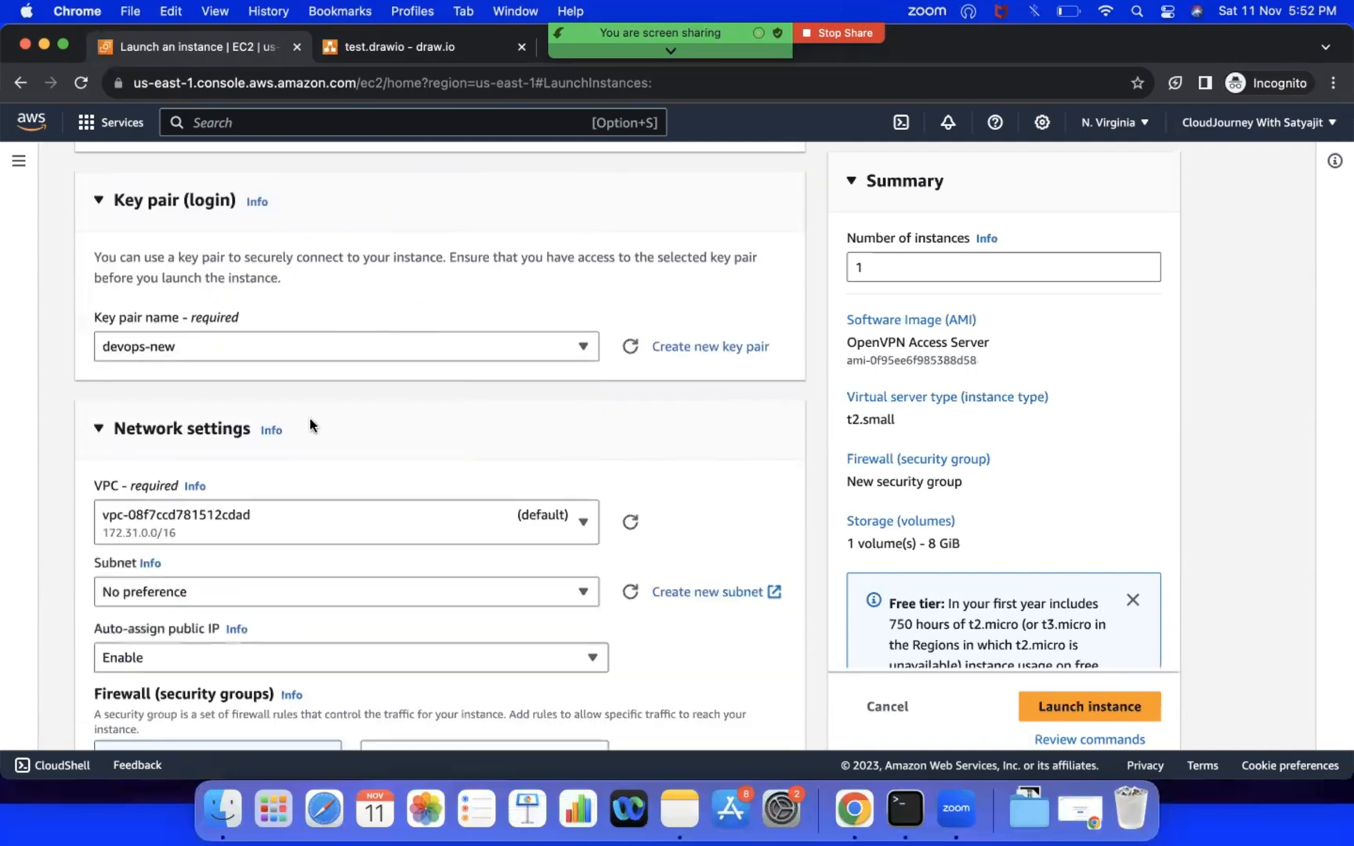
{"action": "left_click", "coordinate": [260, 523]}
{"action": "left_click", "coordinate": [292, 339]}
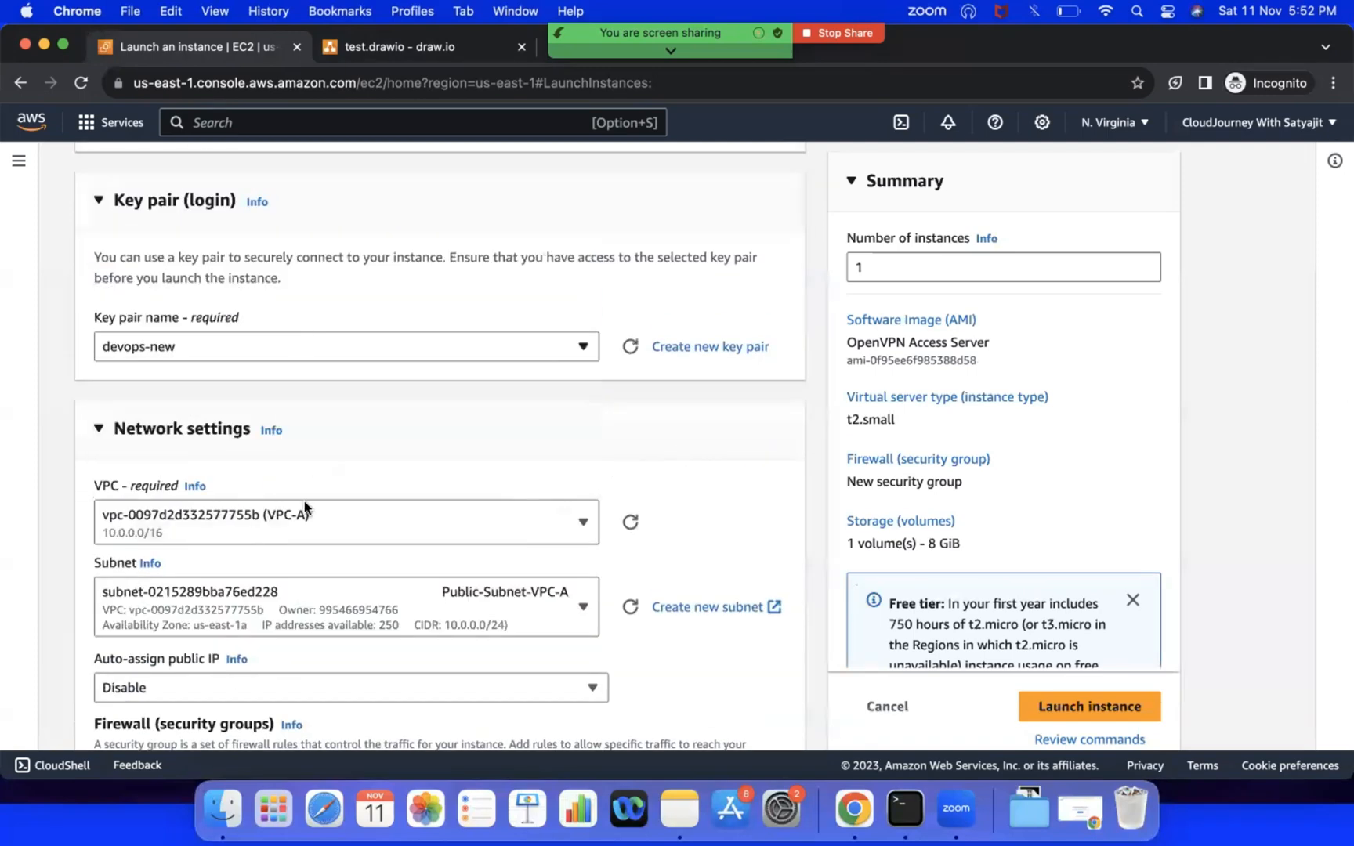
{"action": "left_click", "coordinate": [366, 613]}
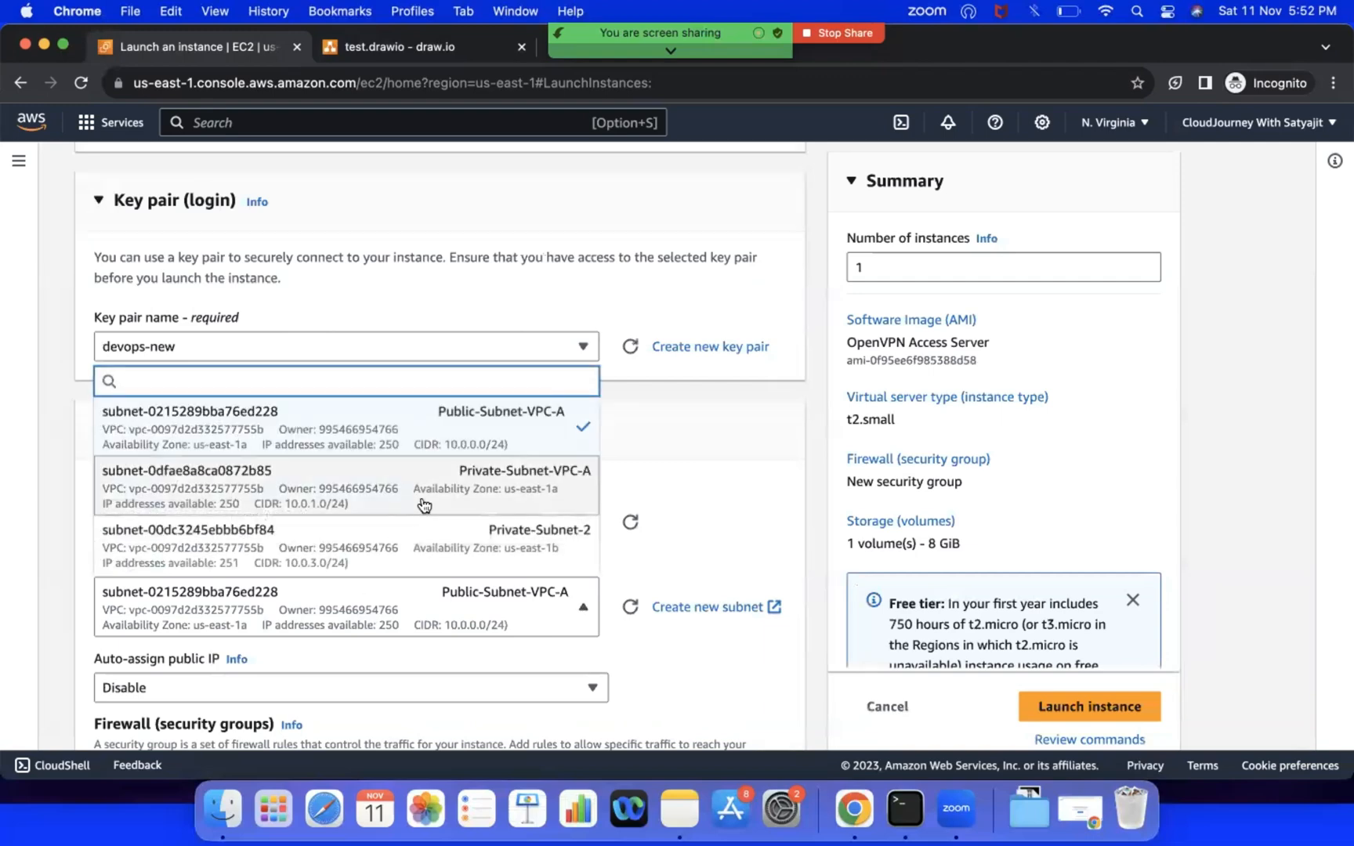
{"action": "left_click", "coordinate": [421, 436]}
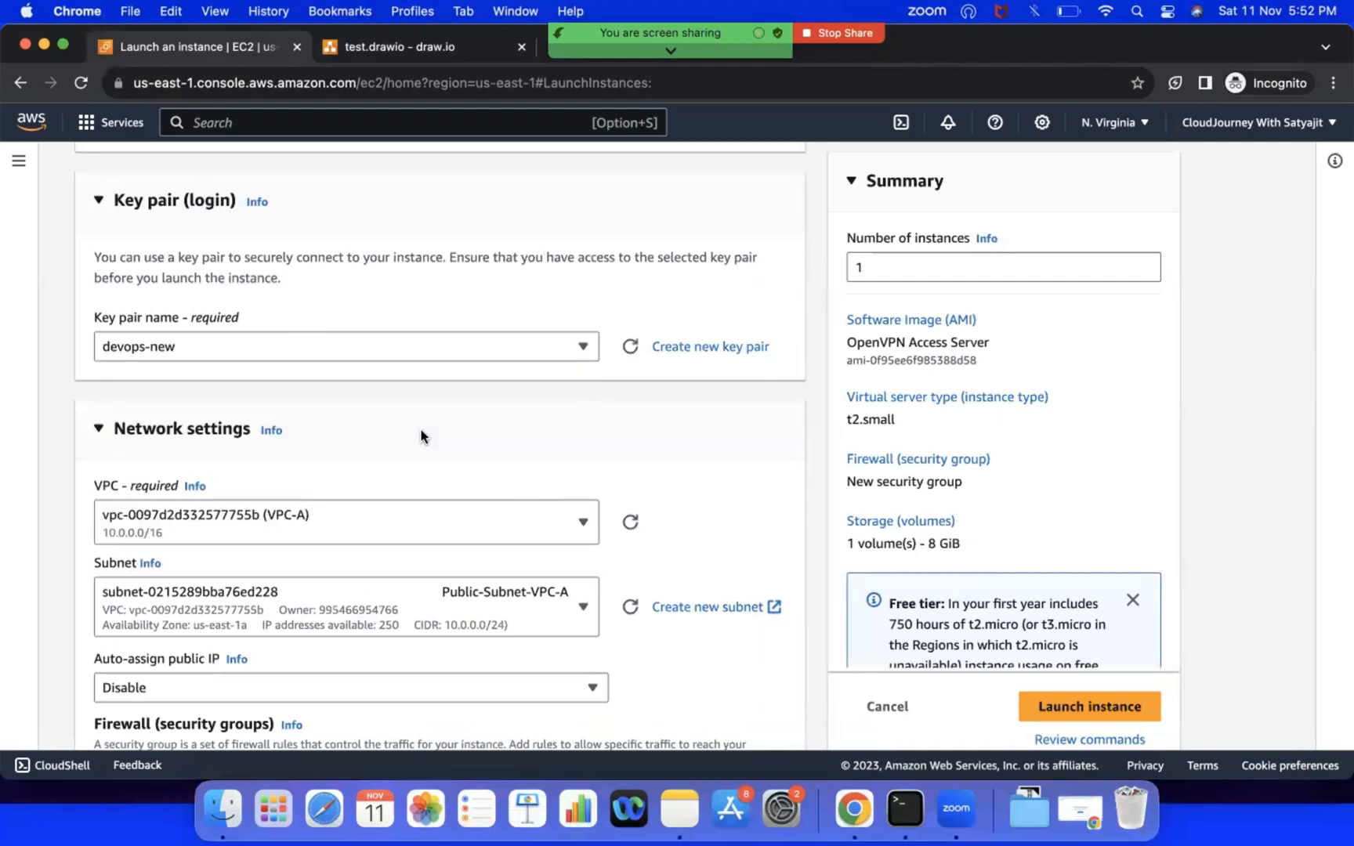
Step: Enable automatic public IP assignment in the instance's network settings
{"action": "scroll", "coordinate": [421, 436], "scroll_direction": "down", "scroll_amount": 5}
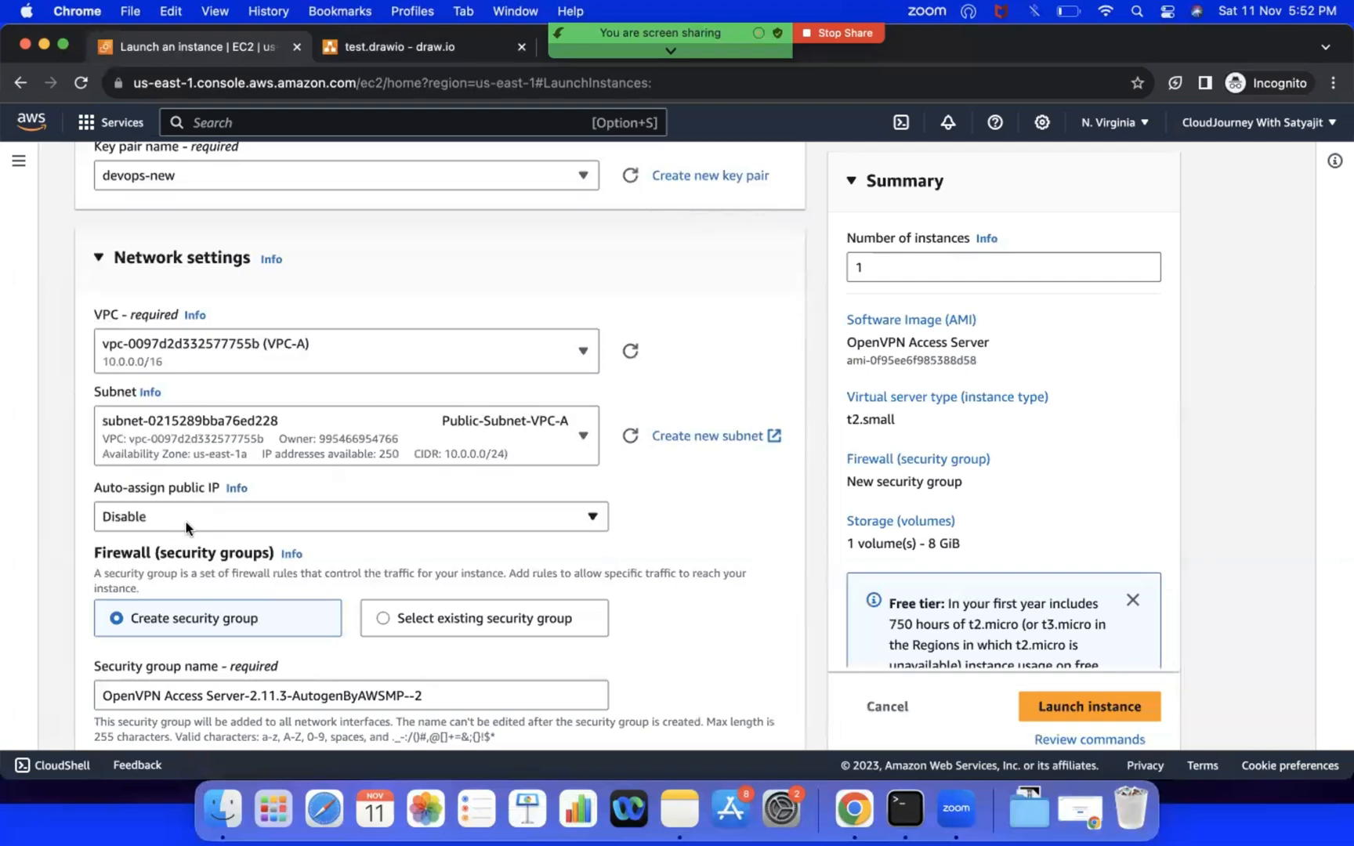
{"action": "left_click", "coordinate": [188, 522]}
{"action": "left_click", "coordinate": [155, 549]}
Step: Review the new security group's name, its inbound rules and the storage configuration
{"action": "scroll", "coordinate": [265, 663], "scroll_direction": "down", "scroll_amount": 1}
{"action": "scroll", "coordinate": [265, 663], "scroll_direction": "down", "scroll_amount": 8}
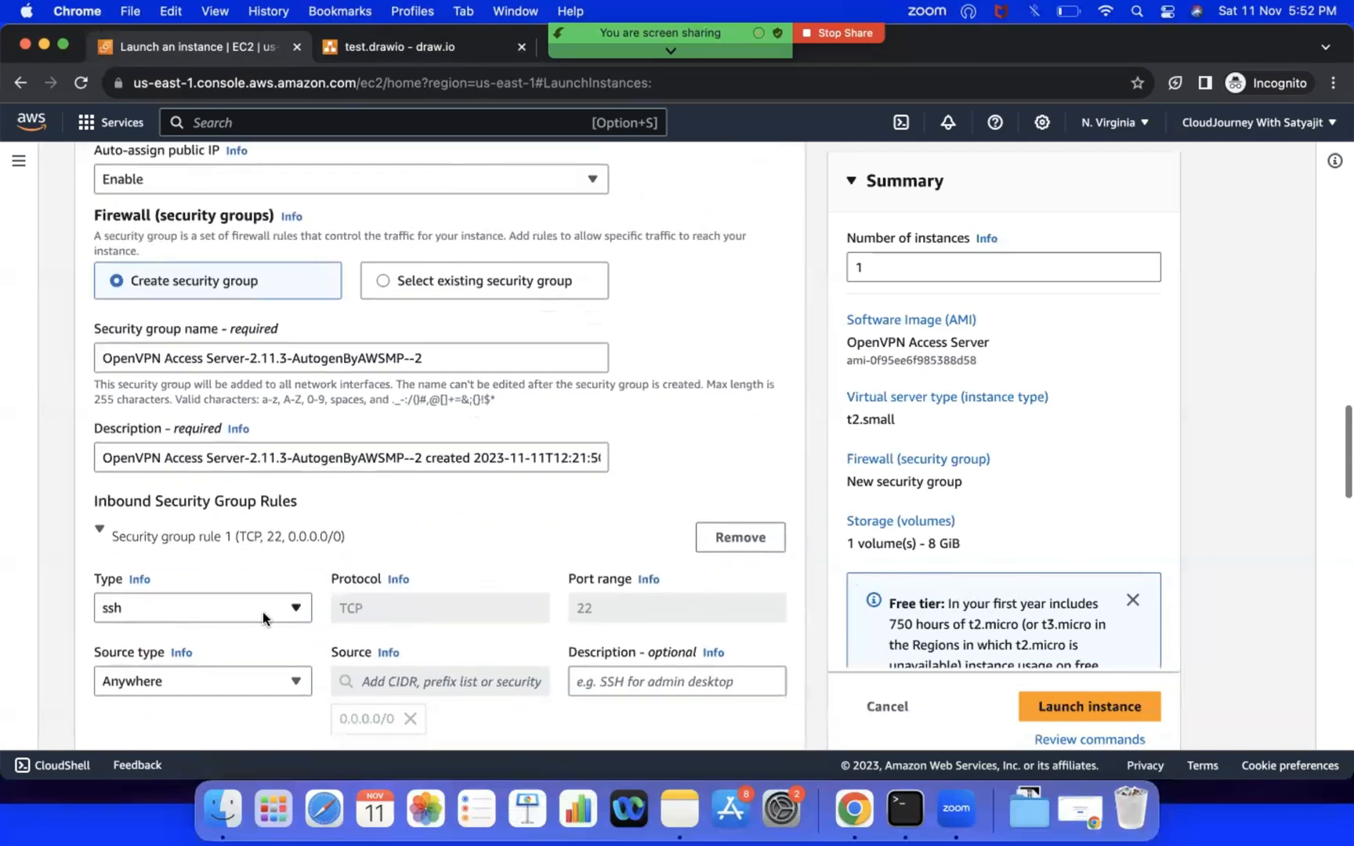
{"action": "scroll", "coordinate": [215, 677], "scroll_direction": "down", "scroll_amount": 6}
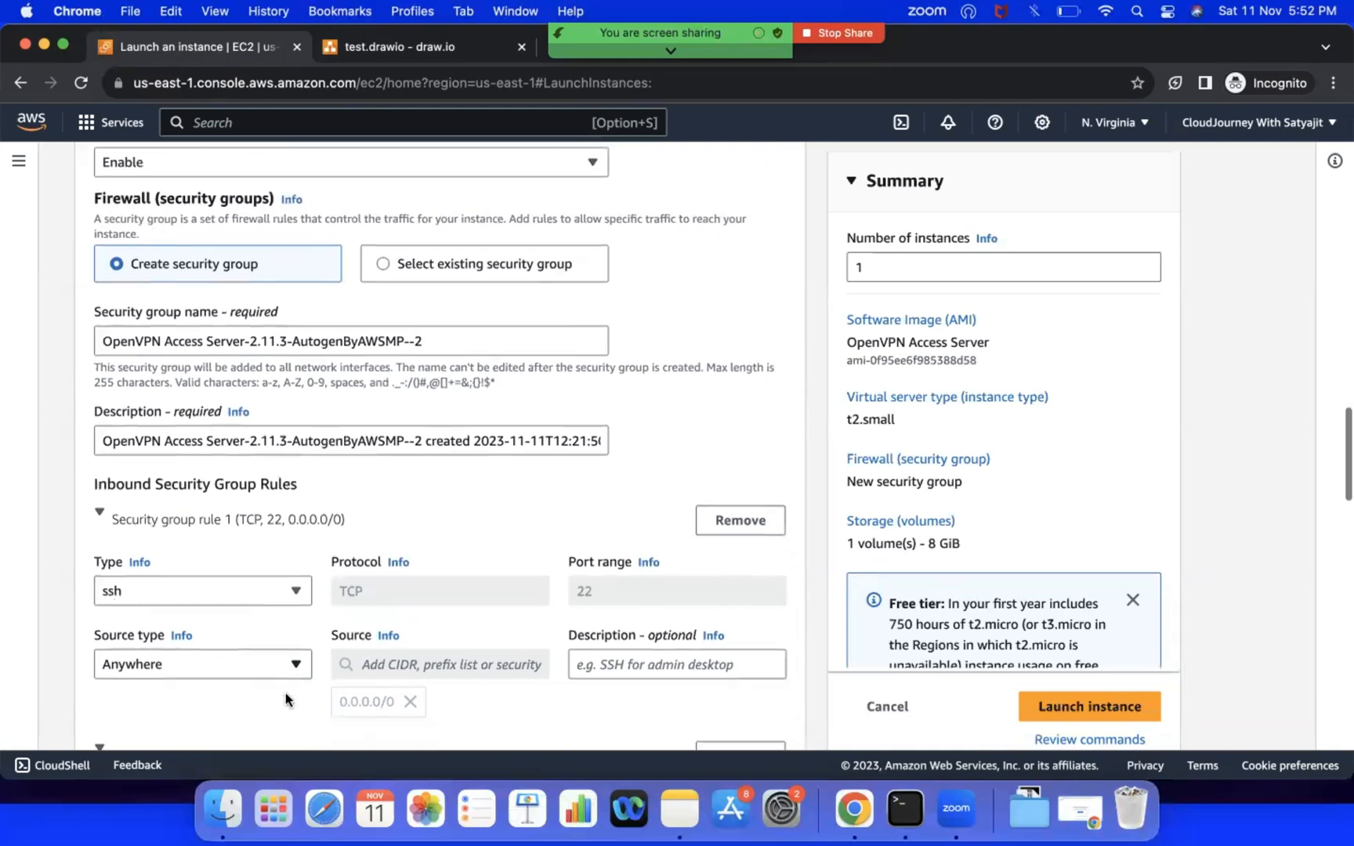
{"action": "scroll", "coordinate": [310, 619], "scroll_direction": "down", "scroll_amount": 6}
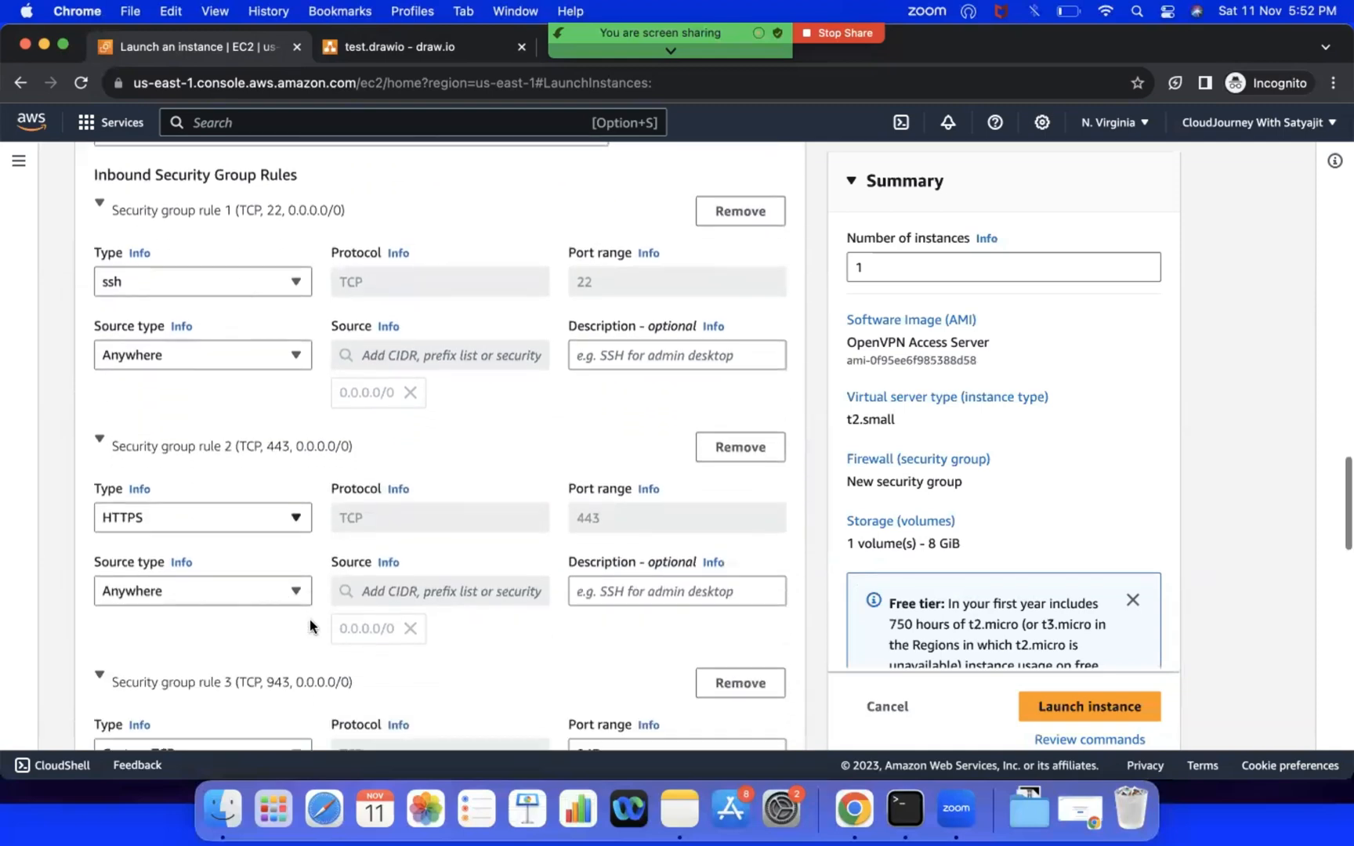
{"action": "scroll", "coordinate": [310, 619], "scroll_direction": "down", "scroll_amount": 2}
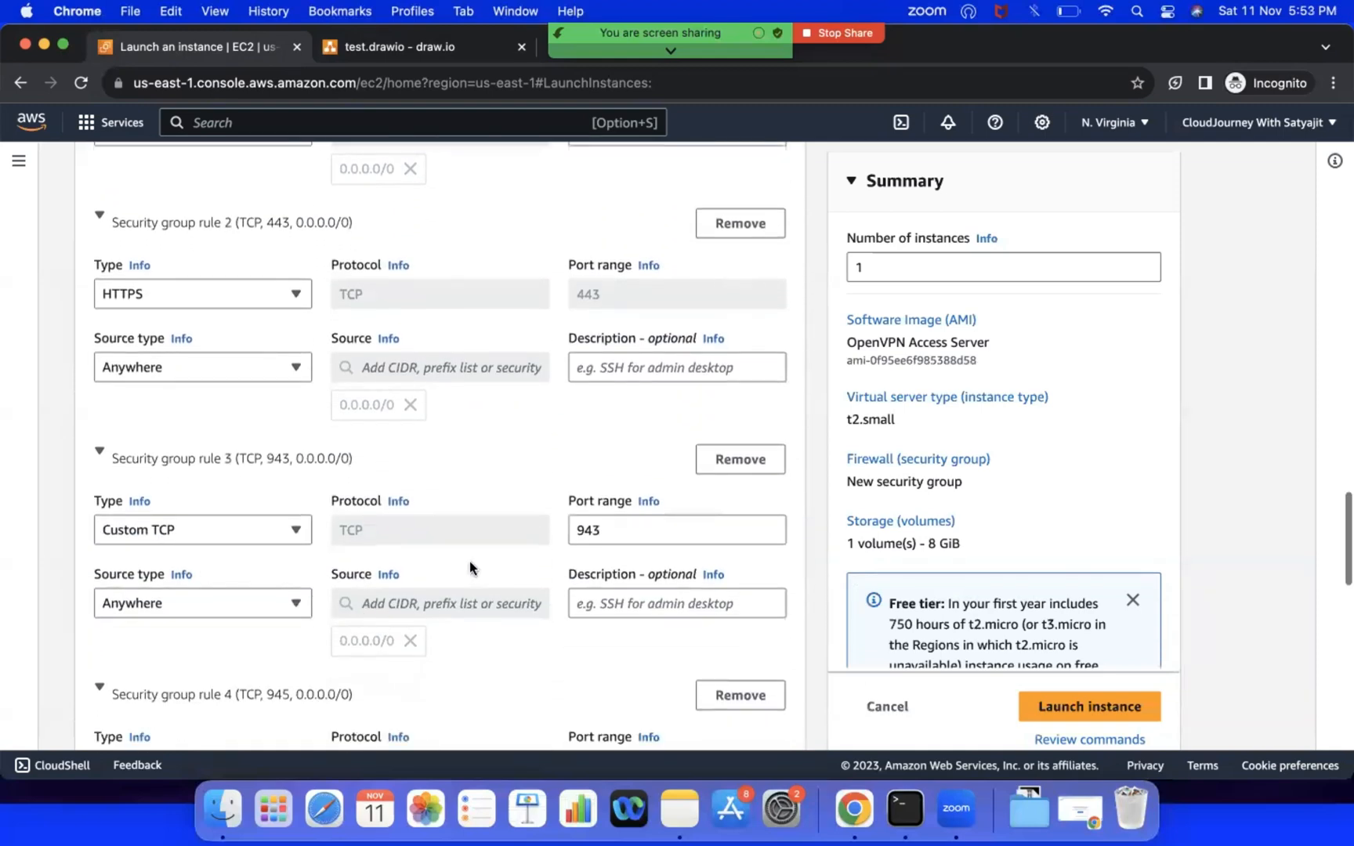
{"action": "scroll", "coordinate": [497, 593], "scroll_direction": "down", "scroll_amount": 8}
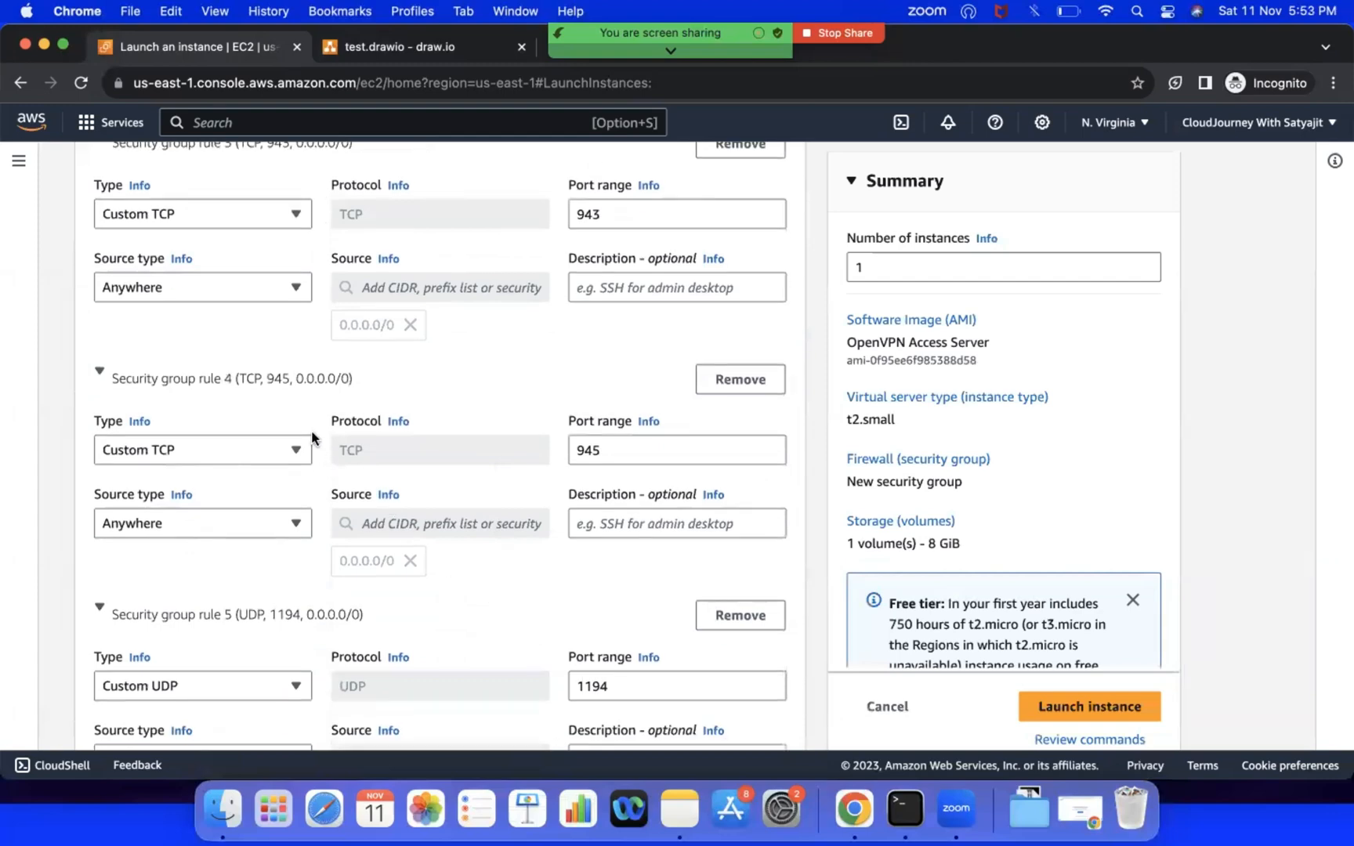
{"action": "scroll", "coordinate": [297, 541], "scroll_direction": "down", "scroll_amount": 3}
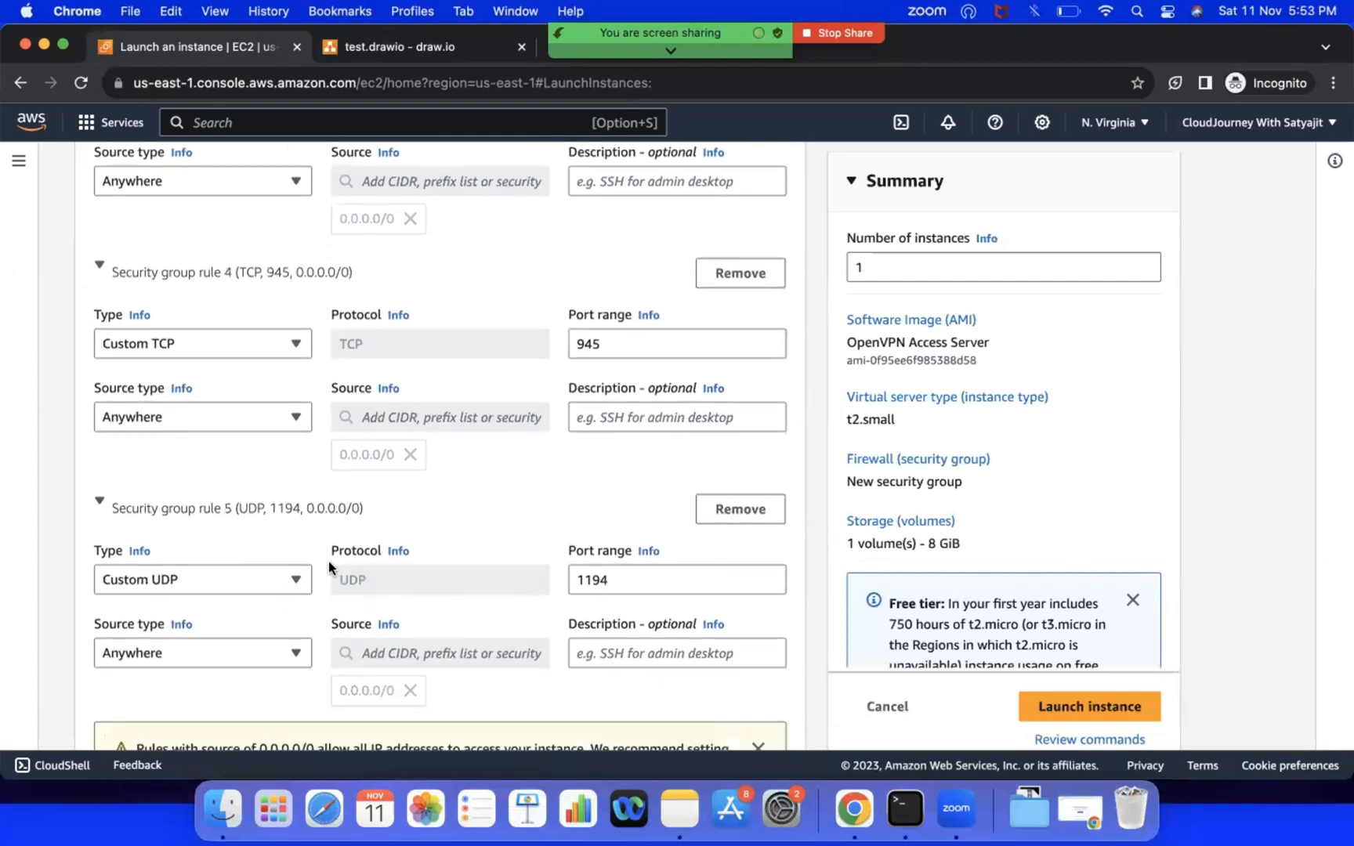
{"action": "scroll", "coordinate": [328, 561], "scroll_direction": "down", "scroll_amount": 5}
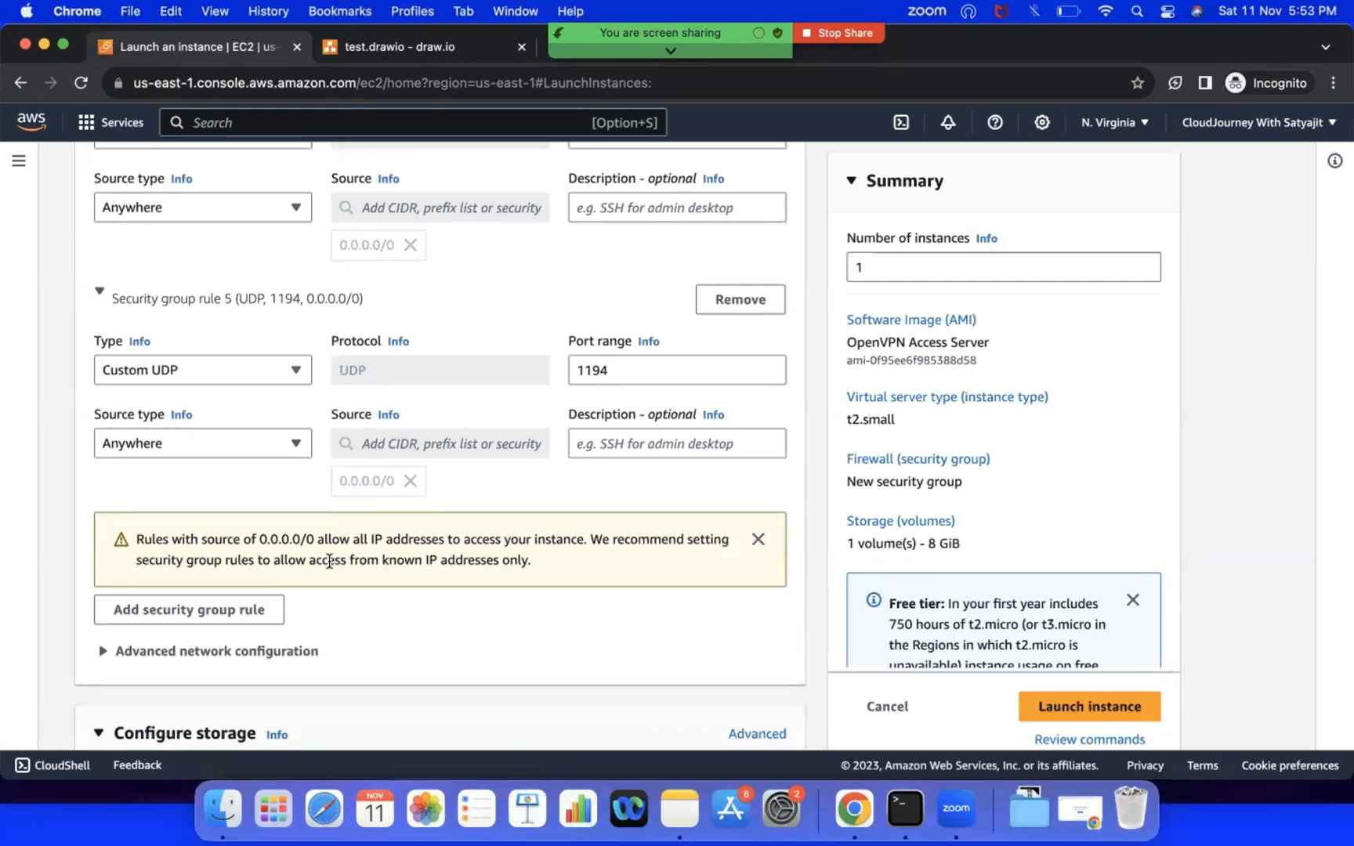
{"action": "scroll", "coordinate": [330, 561], "scroll_direction": "down", "scroll_amount": 3}
{"action": "scroll", "coordinate": [289, 588], "scroll_direction": "down", "scroll_amount": 5}
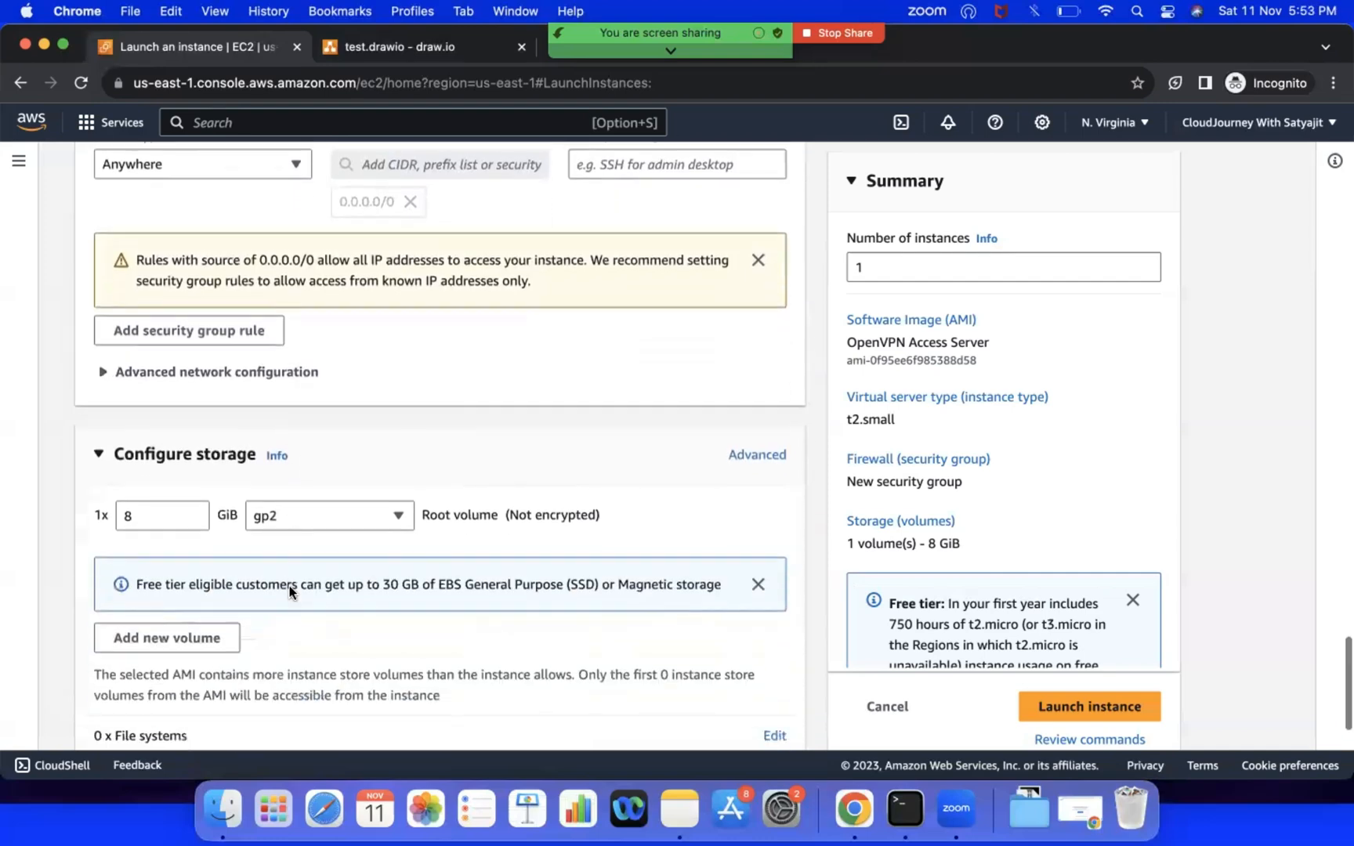
Step: Launch the configured OpenVPN instance and refresh the EC2 instances list
{"action": "scroll", "coordinate": [346, 608], "scroll_direction": "down", "scroll_amount": 3}
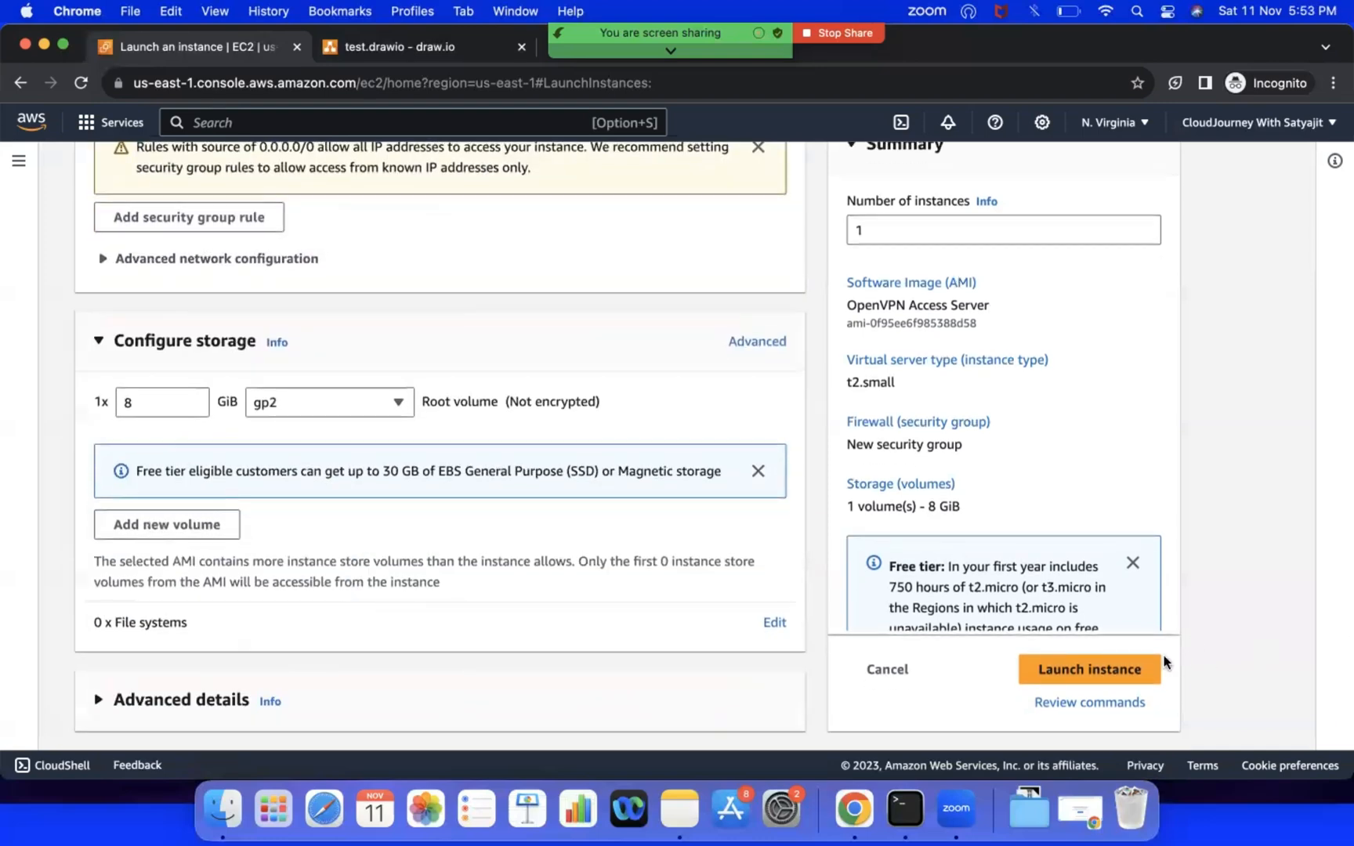
{"action": "left_click", "coordinate": [1121, 670]}
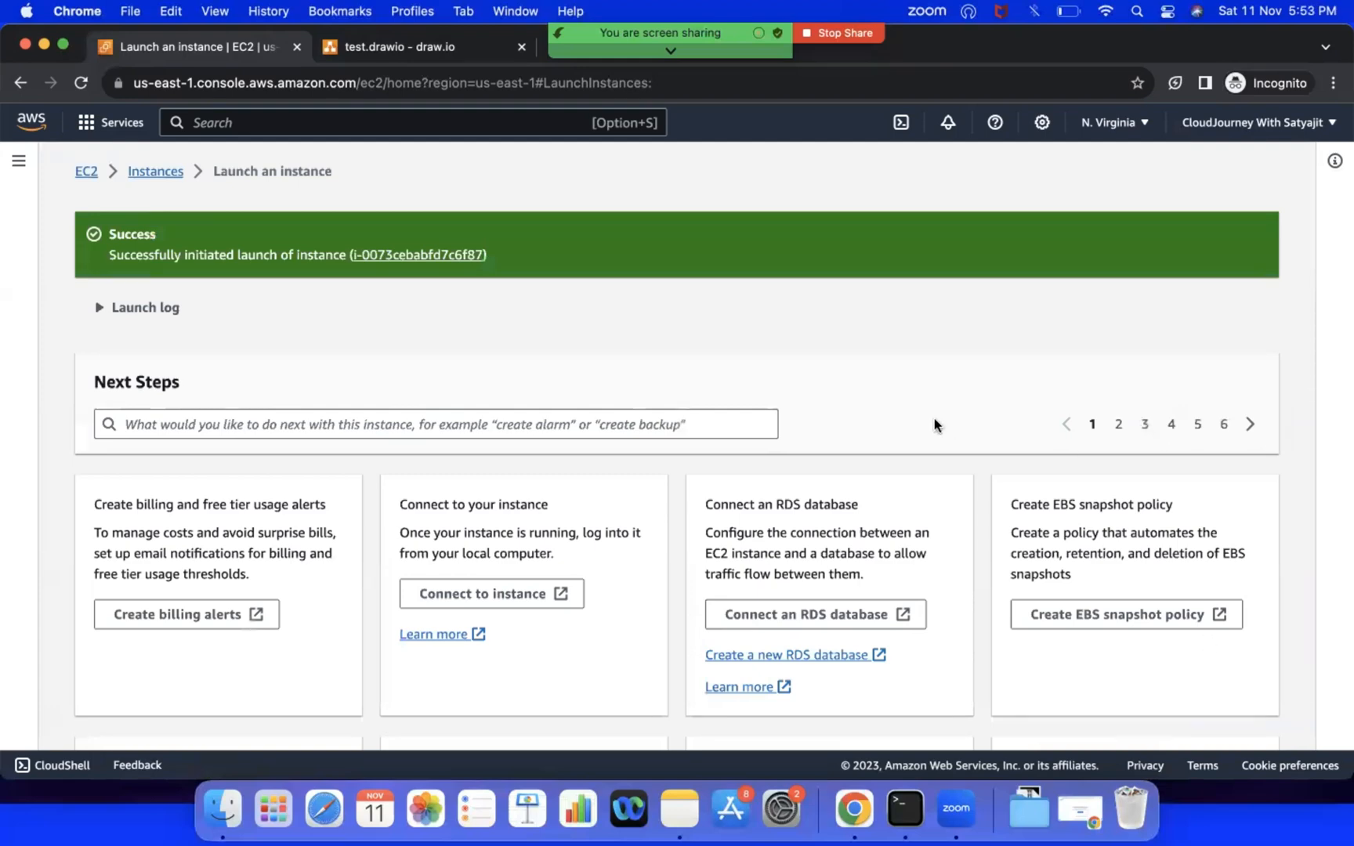
{"action": "left_click", "coordinate": [160, 167]}
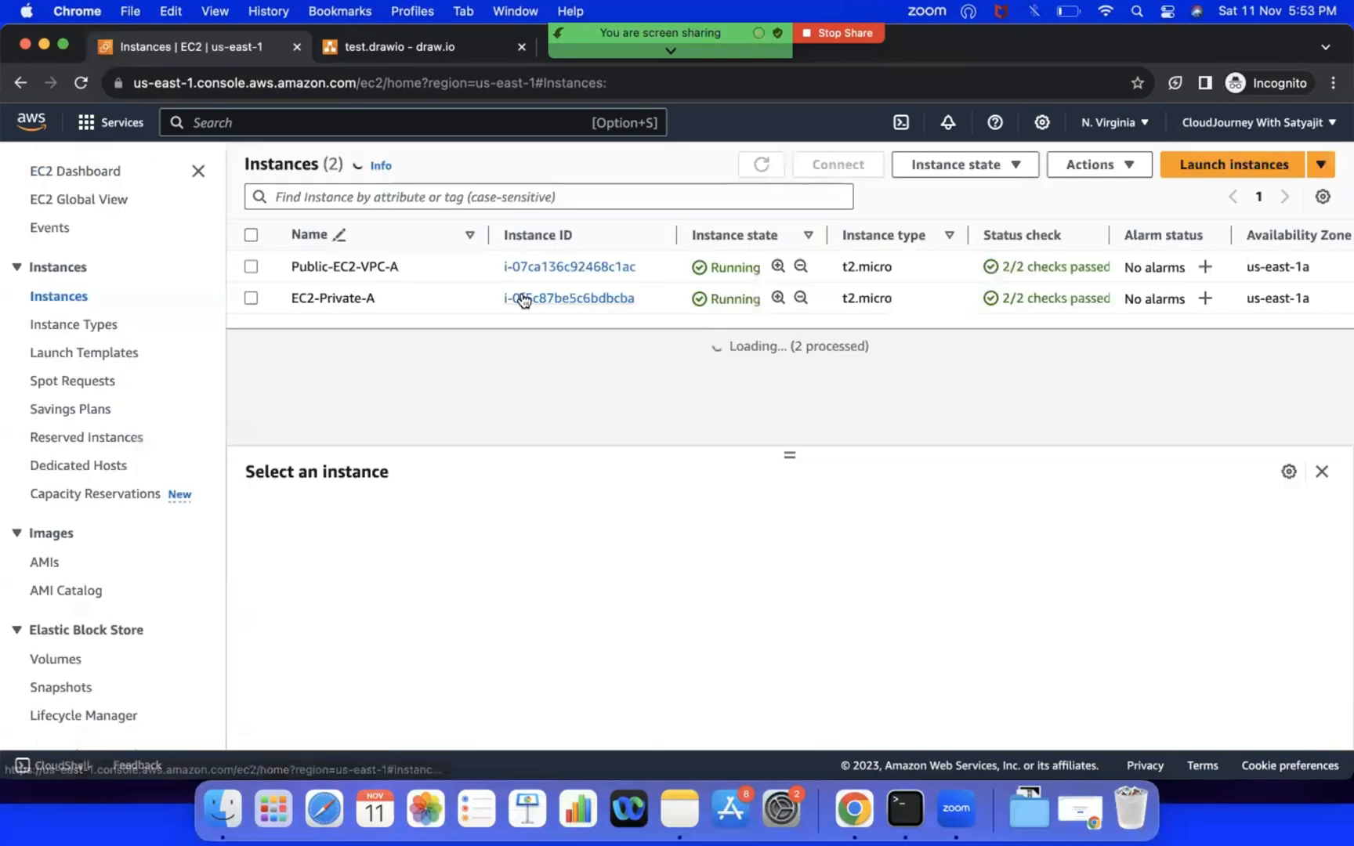
{"action": "left_click", "coordinate": [759, 174]}
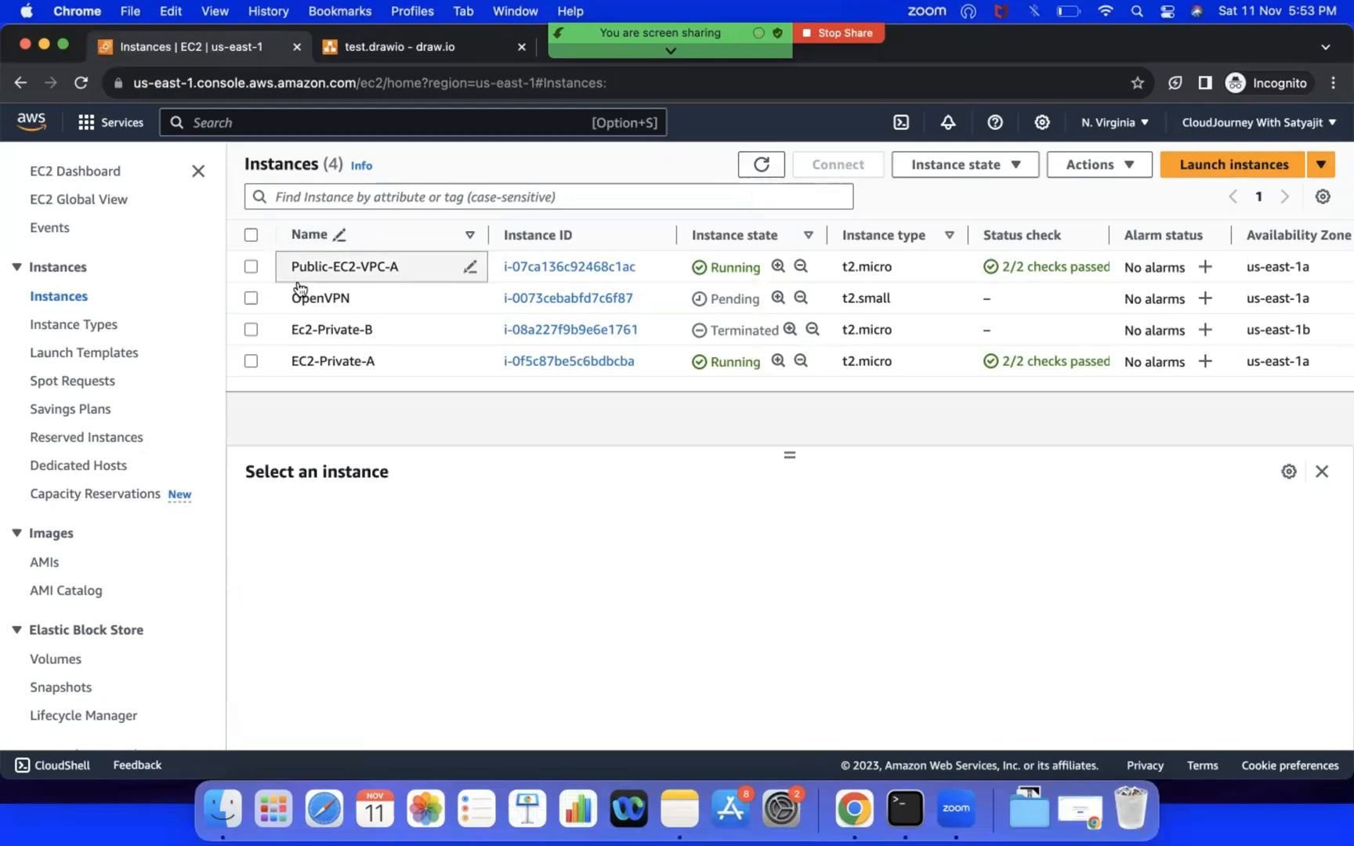
{"action": "left_click", "coordinate": [250, 299]}
{"action": "left_click", "coordinate": [250, 299]}
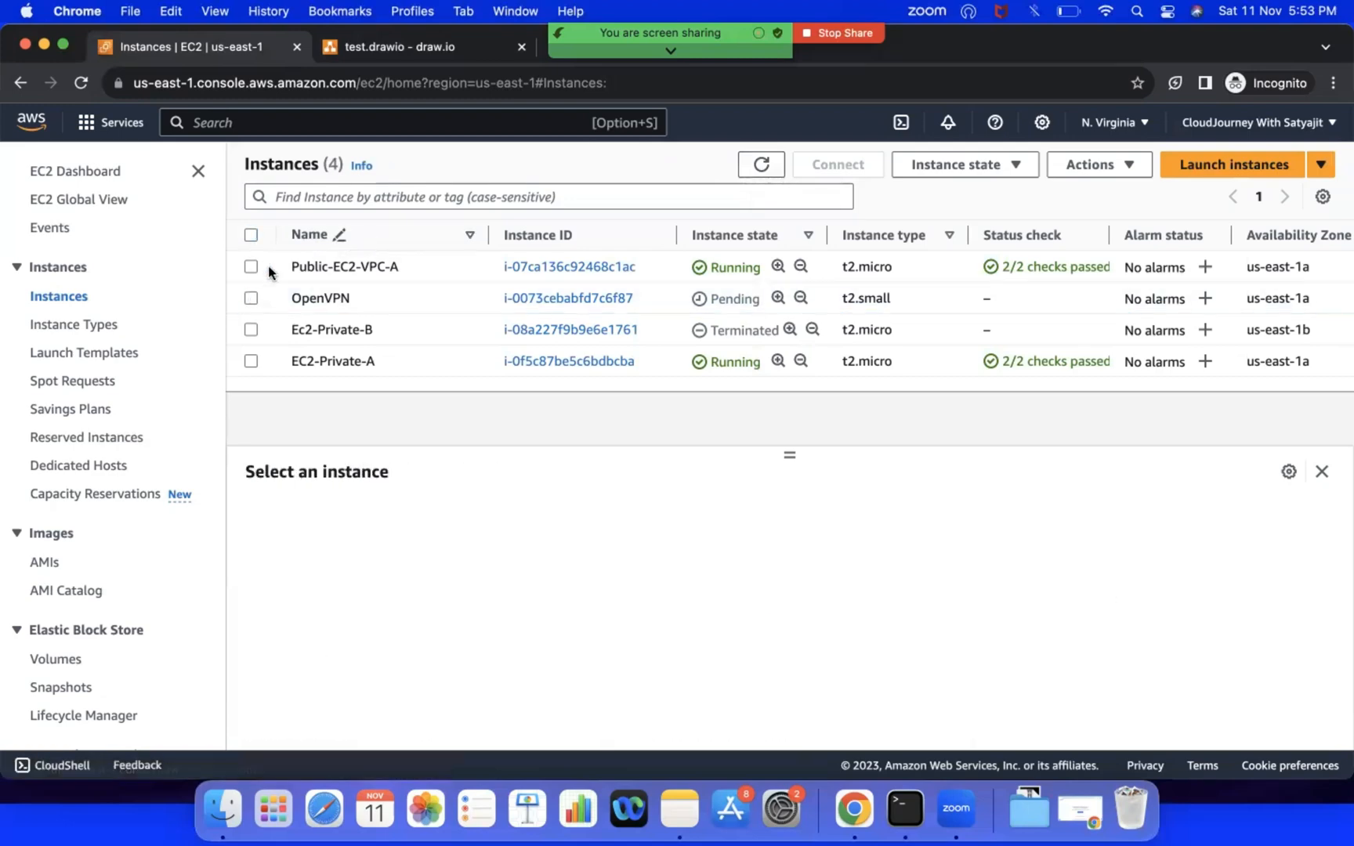
Step: Rename the Public-EC2-VPC-A instance to Jump-Server
{"action": "left_click", "coordinate": [251, 267]}
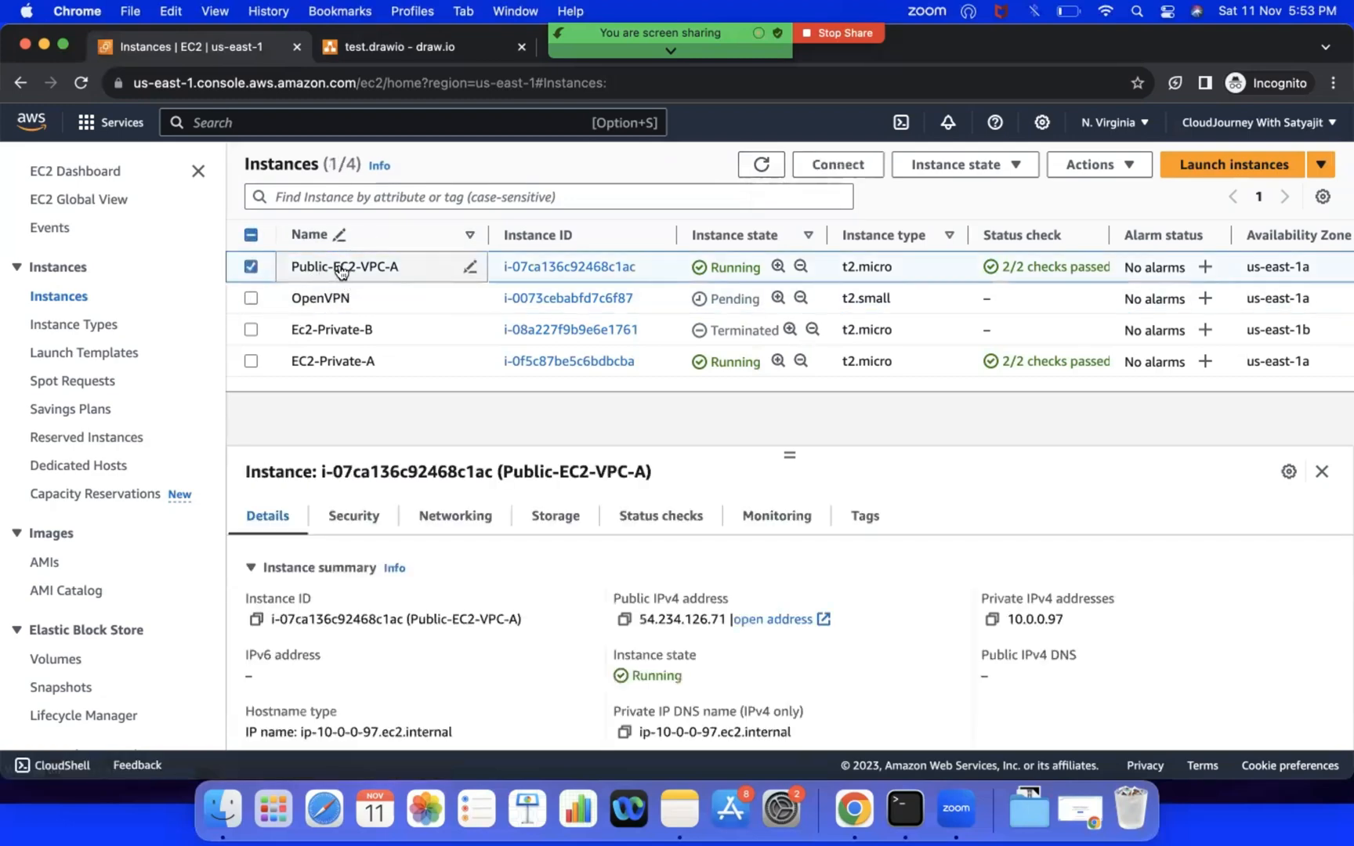
{"action": "left_click", "coordinate": [470, 268]}
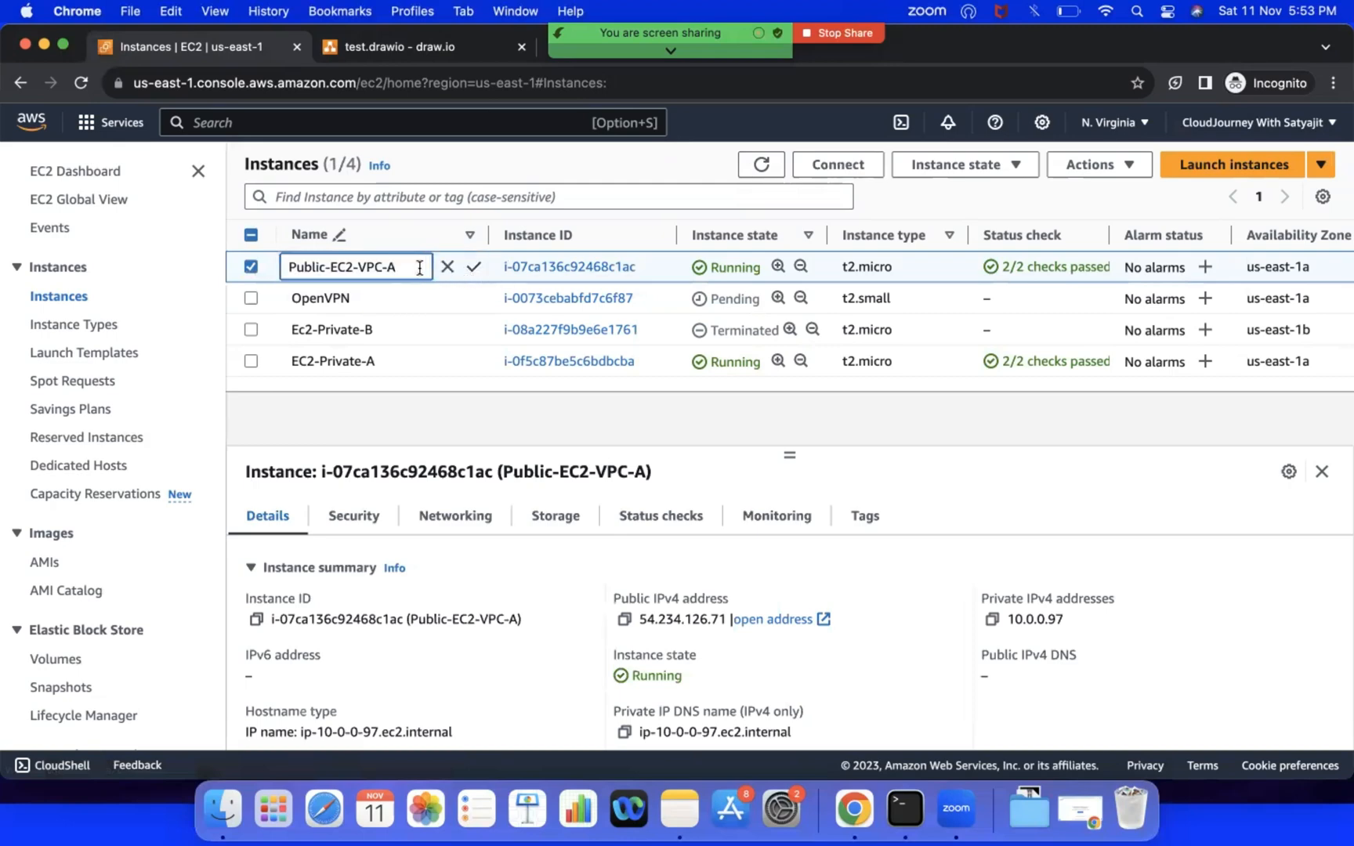
{"action": "key", "text": "super+a"}
{"action": "type", "text": "JU"}
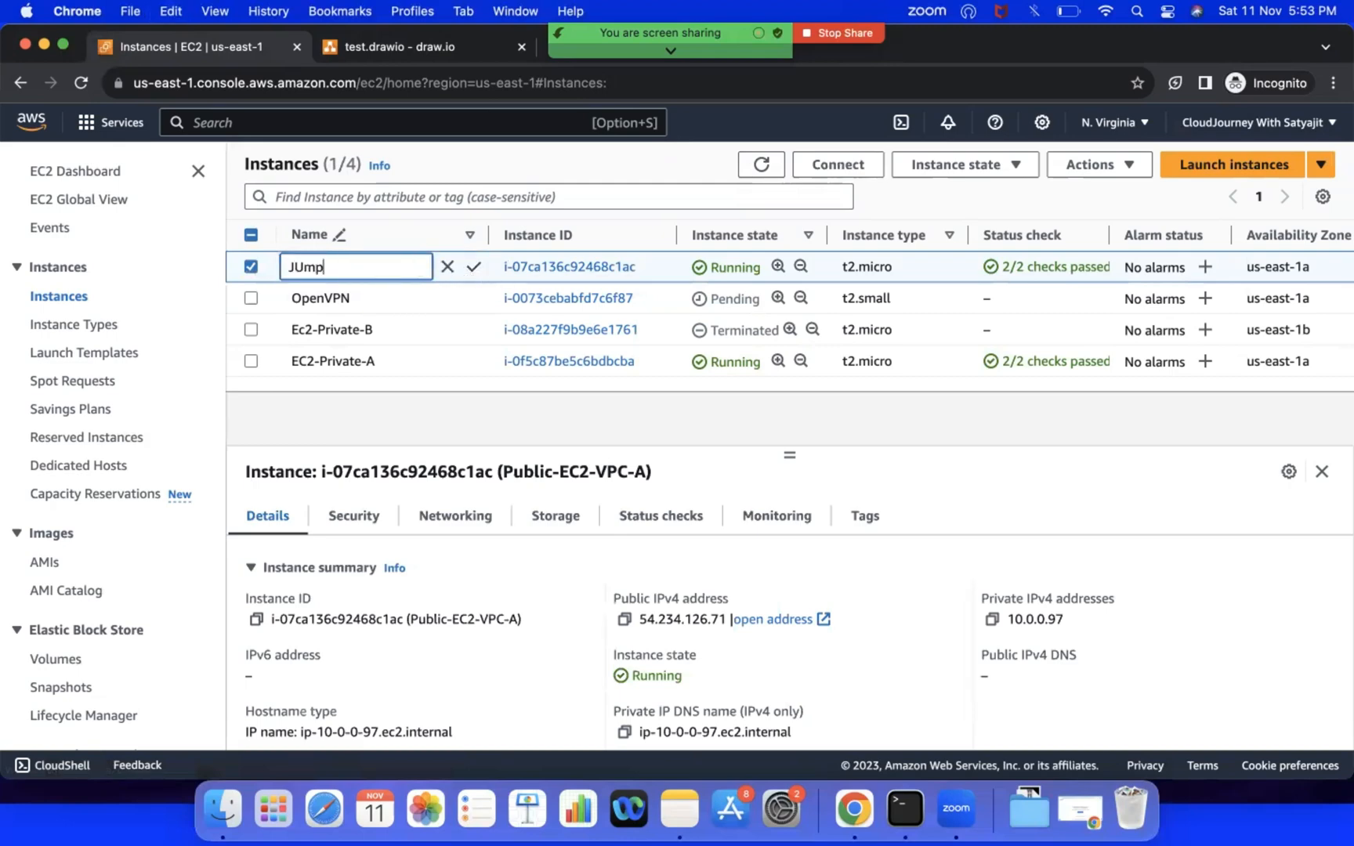
{"action": "key", "text": "BackSpace"}
{"action": "key", "text": "BackSpace"}
{"action": "type", "text": "Juml-"}
{"action": "key", "text": "BackSpace"}
{"action": "key", "text": "BackSpace"}
{"action": "type", "text": "p-Server"}
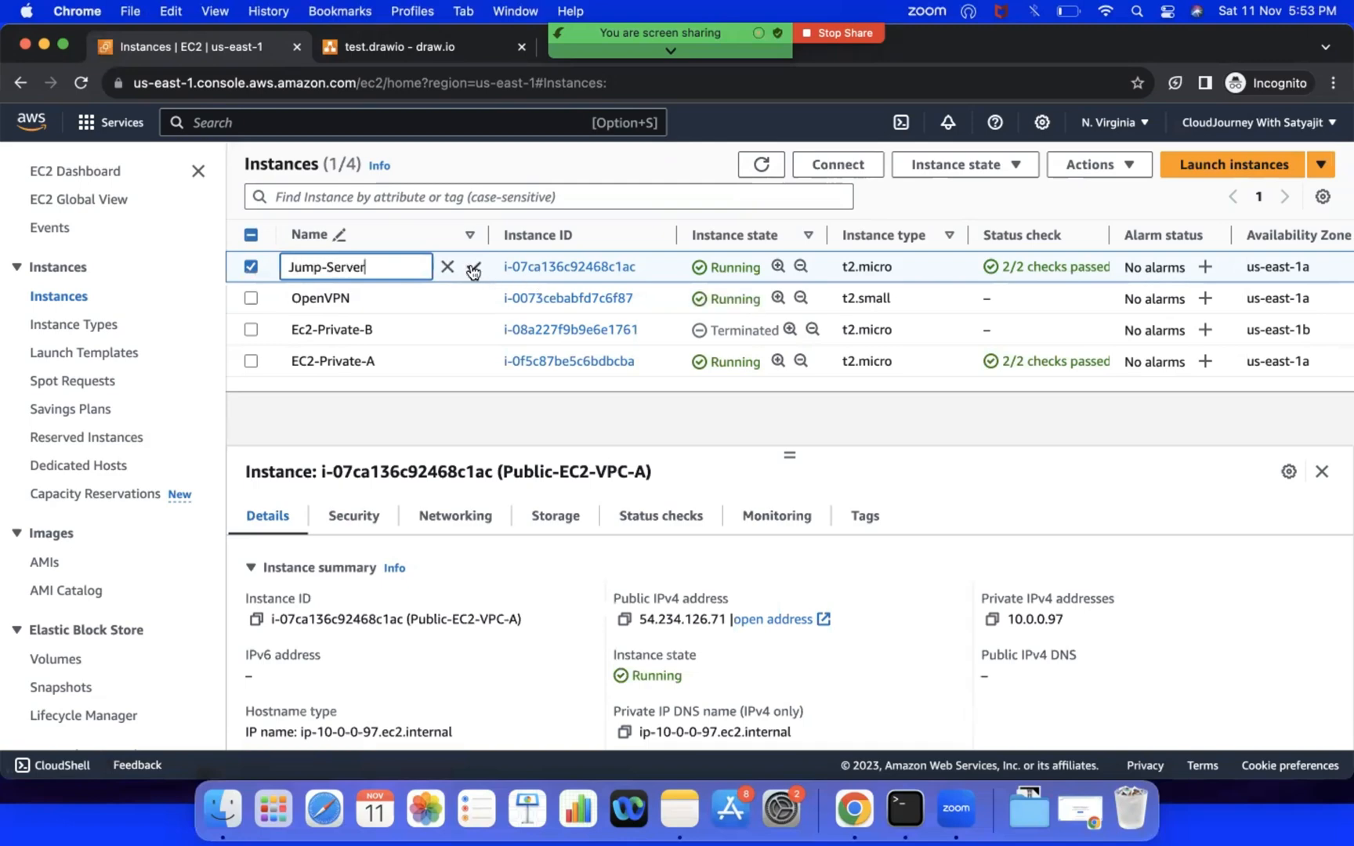
{"action": "left_click", "coordinate": [471, 267]}
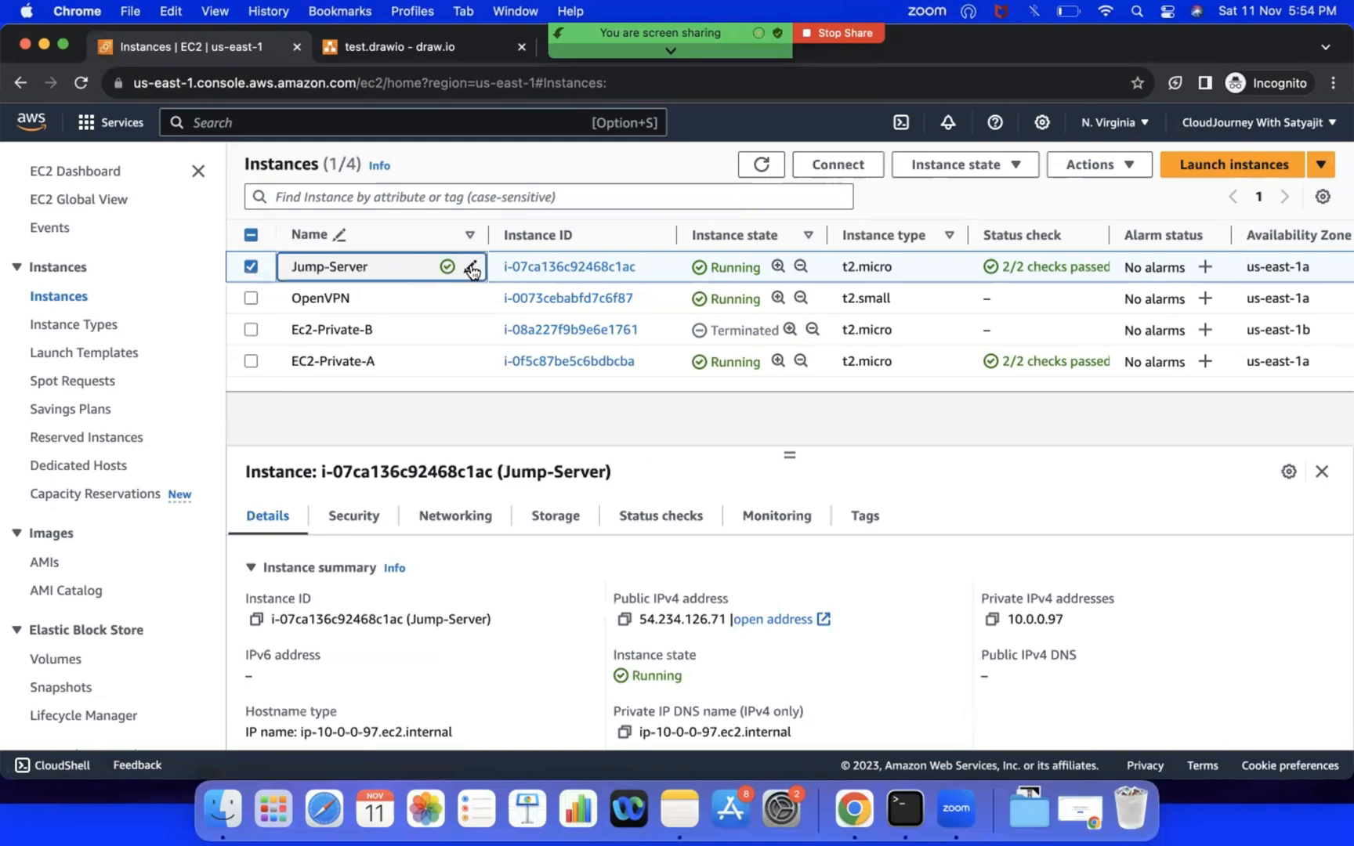
Step: Review the inbound security rules of the Jump-Server instance
{"action": "left_click", "coordinate": [362, 517]}
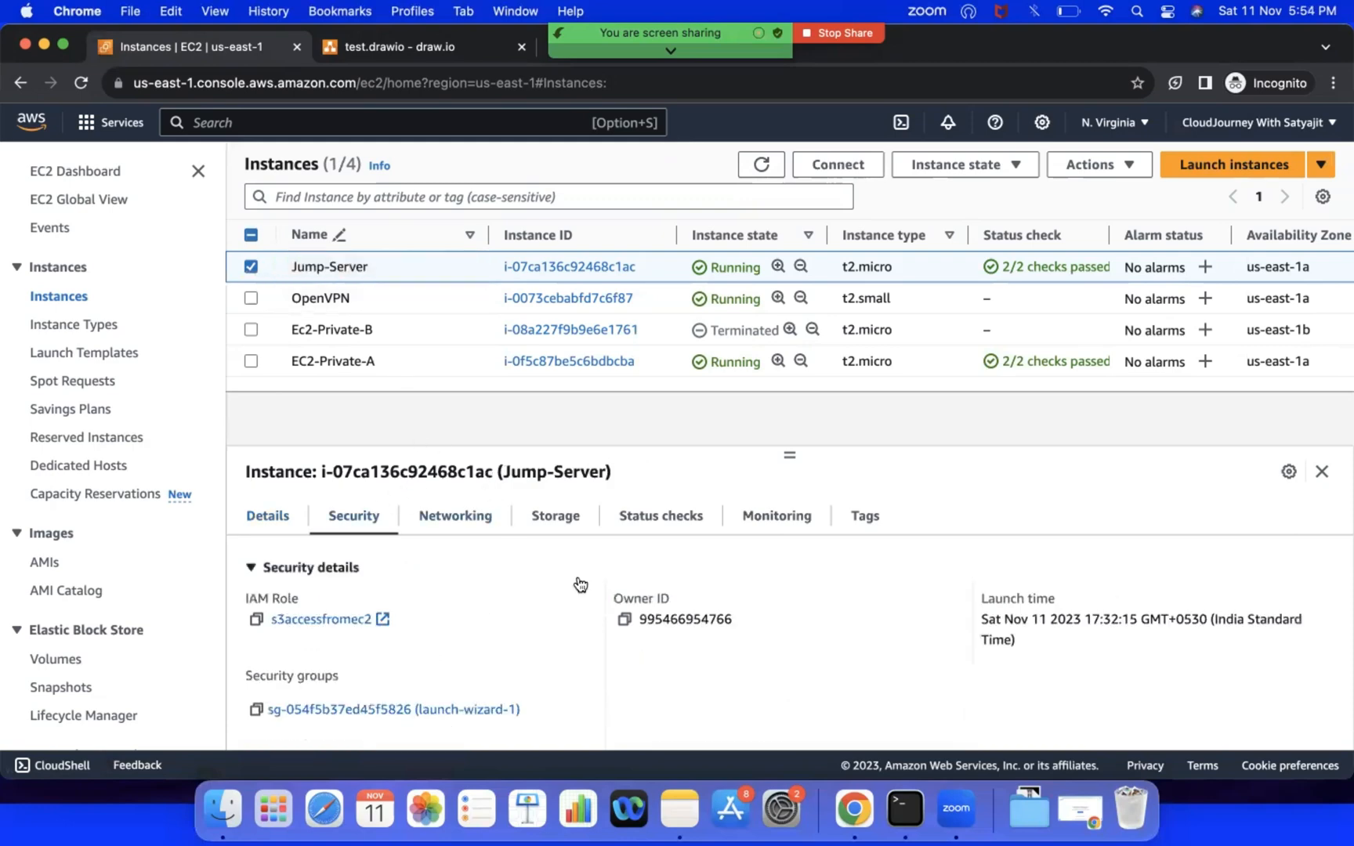
{"action": "scroll", "coordinate": [580, 585], "scroll_direction": "down", "scroll_amount": 3}
{"action": "scroll", "coordinate": [580, 585], "scroll_direction": "down", "scroll_amount": 2}
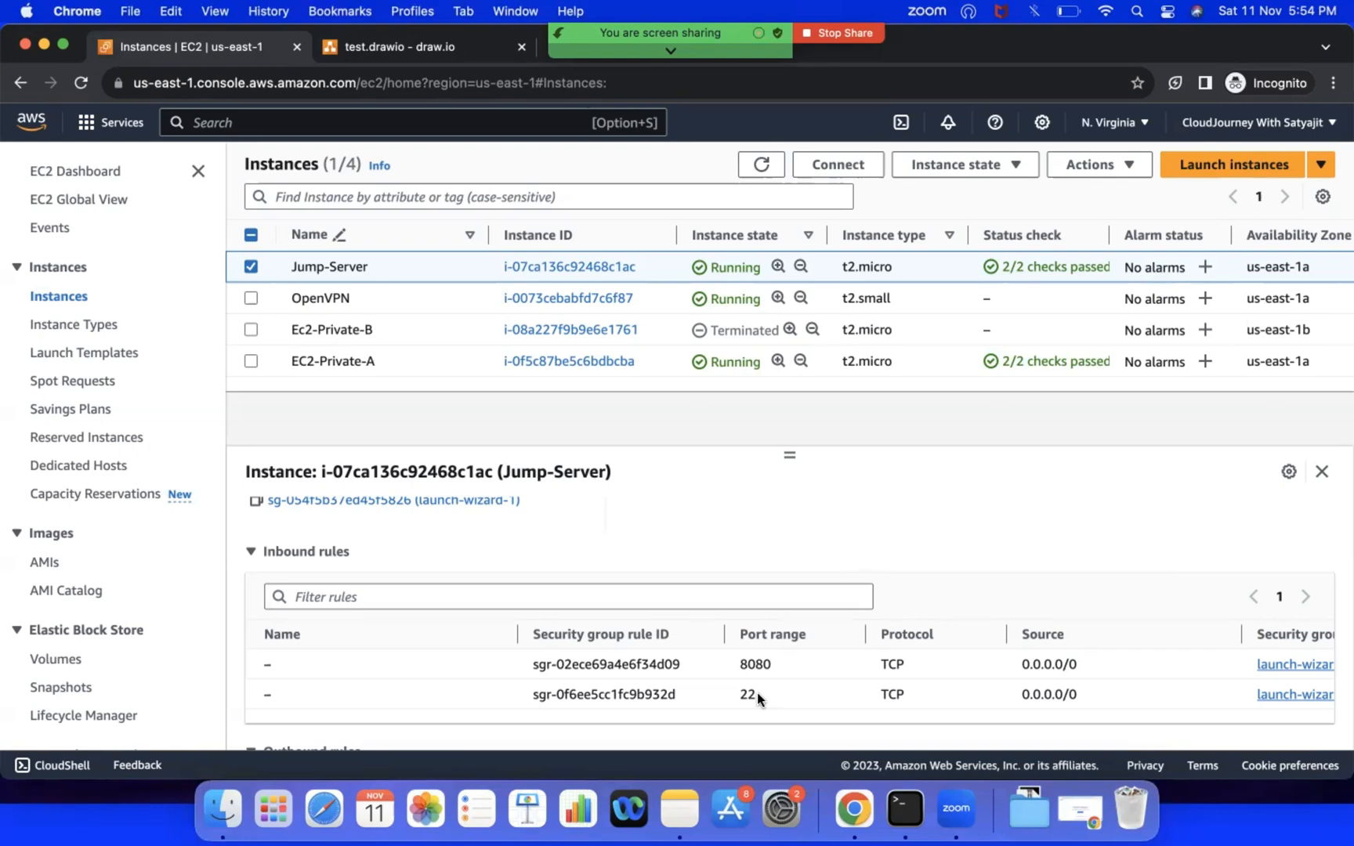
{"action": "left_click", "coordinate": [248, 266]}
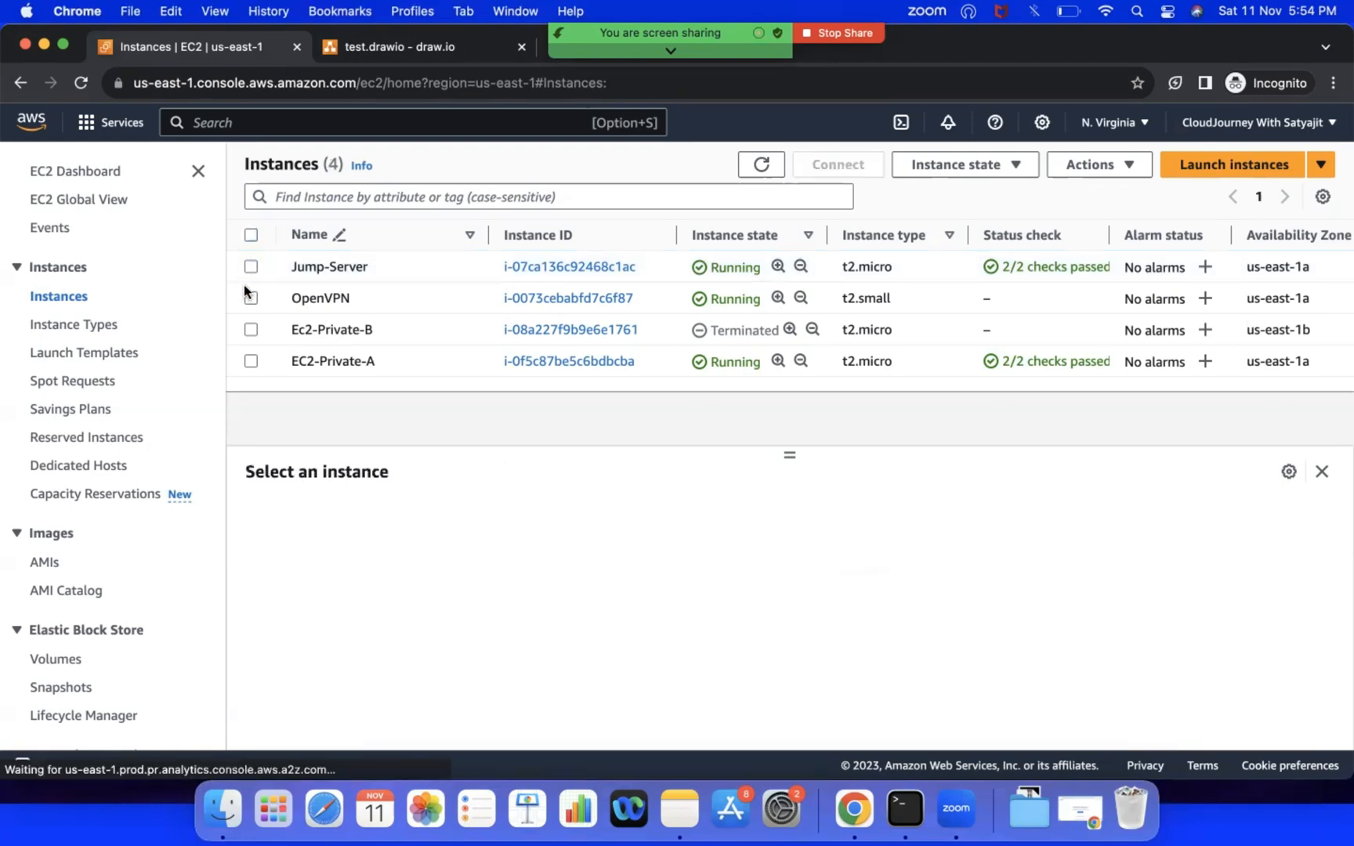
Step: Copy the private IPv4 address of the OpenVPN instance
{"action": "left_click", "coordinate": [249, 297]}
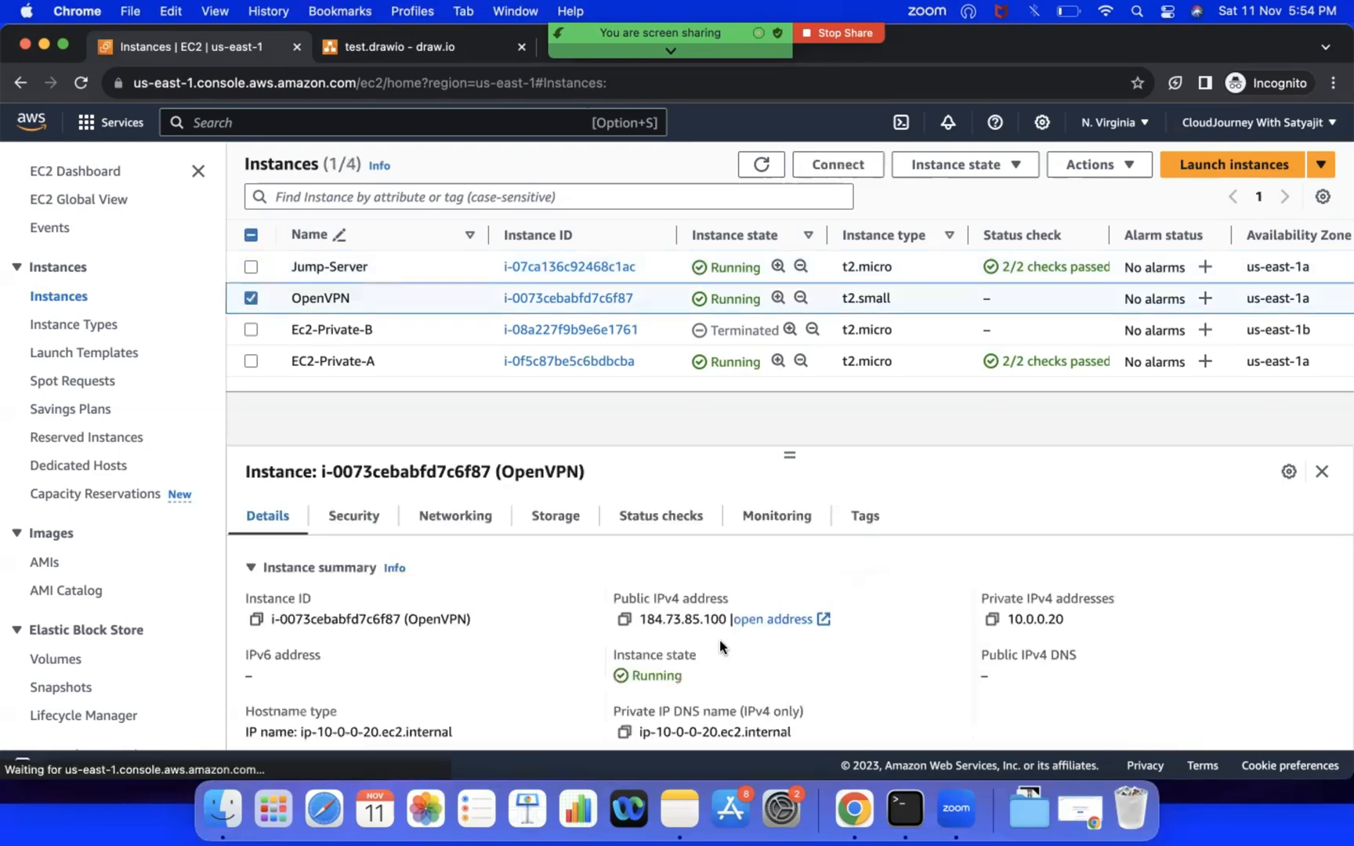
{"action": "left_click", "coordinate": [992, 621]}
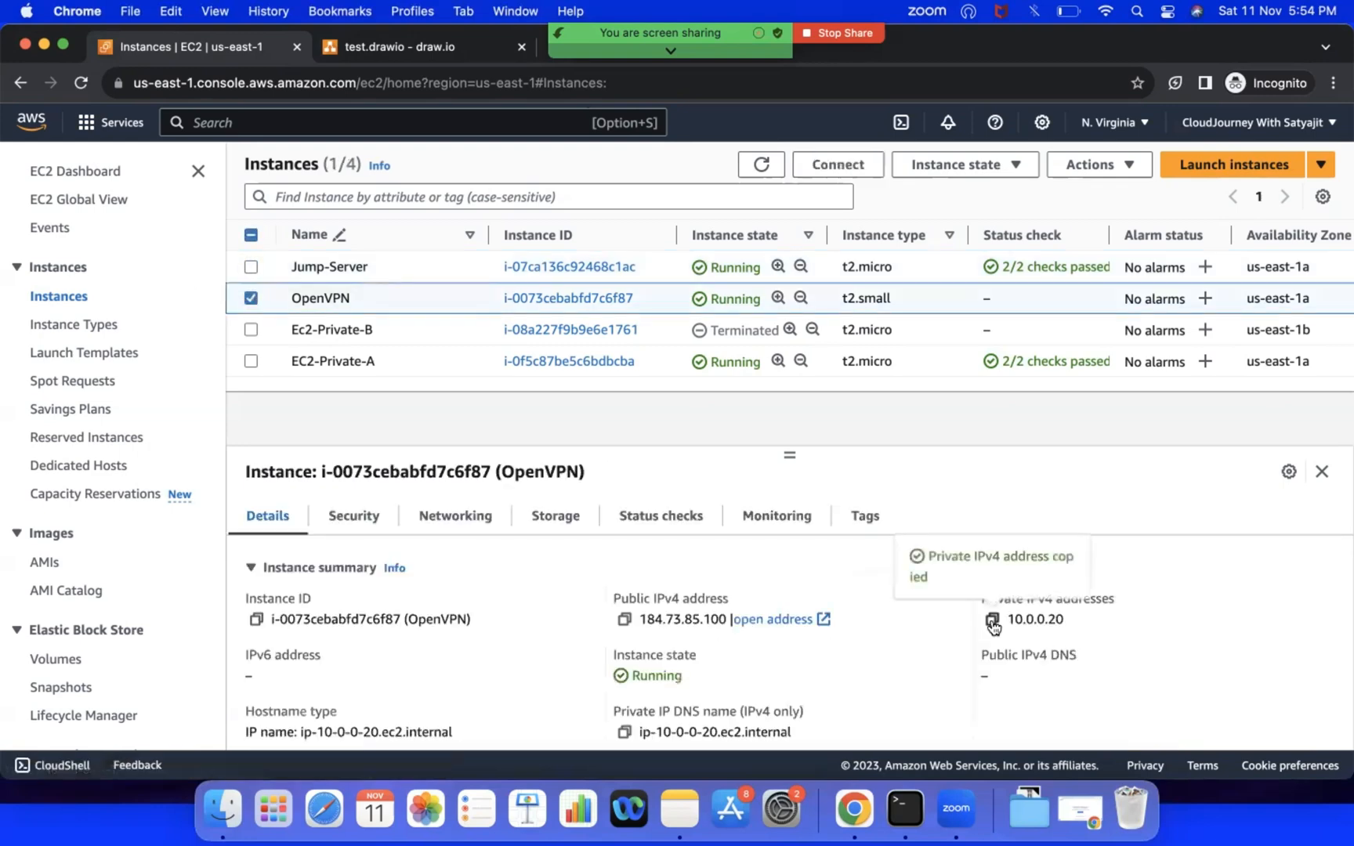
{"action": "left_click", "coordinate": [251, 298]}
Step: Open the inbound rules of Jump-Server's launch-wizard-1 security group for editing
{"action": "left_click", "coordinate": [251, 267]}
{"action": "left_click", "coordinate": [356, 518]}
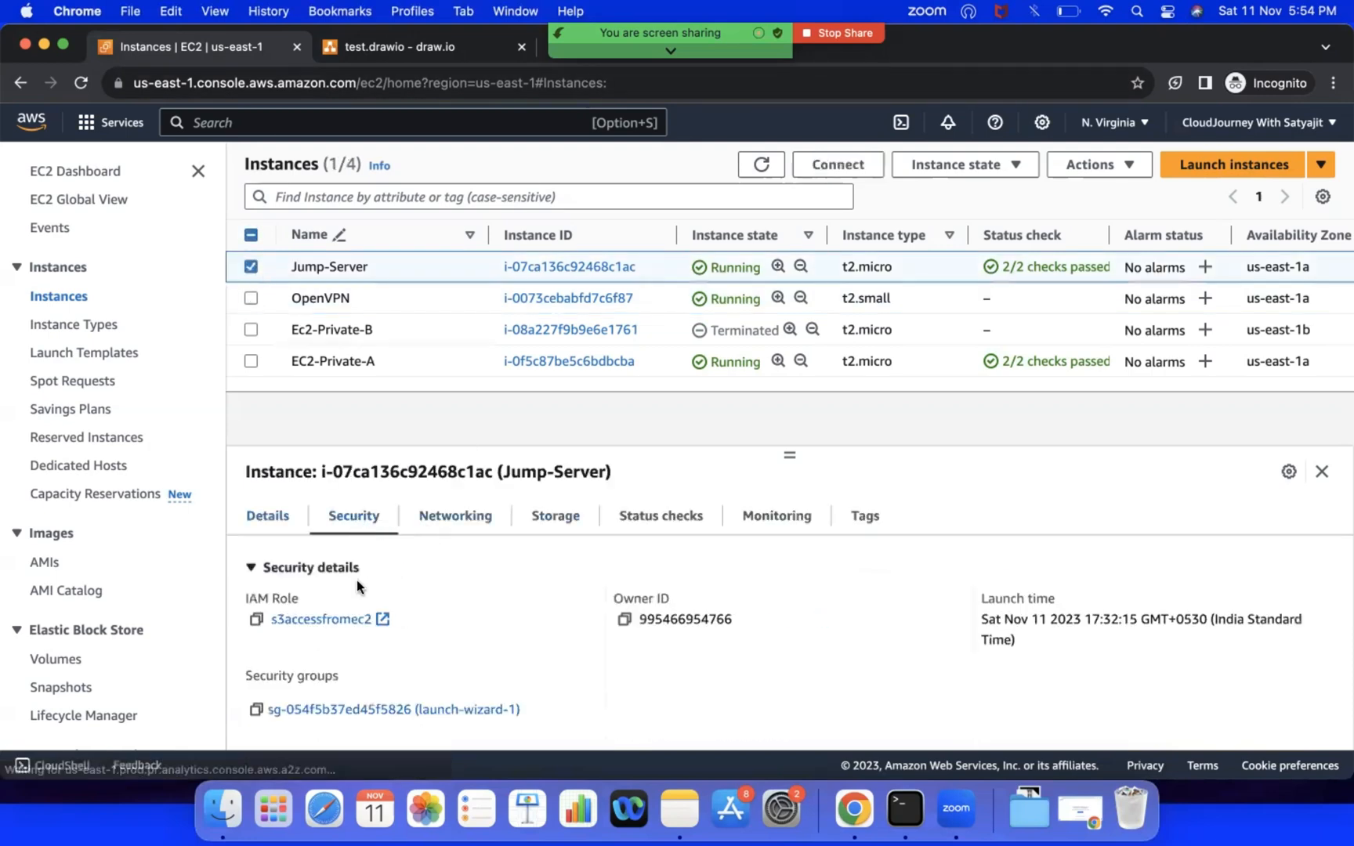
{"action": "left_click", "coordinate": [322, 705]}
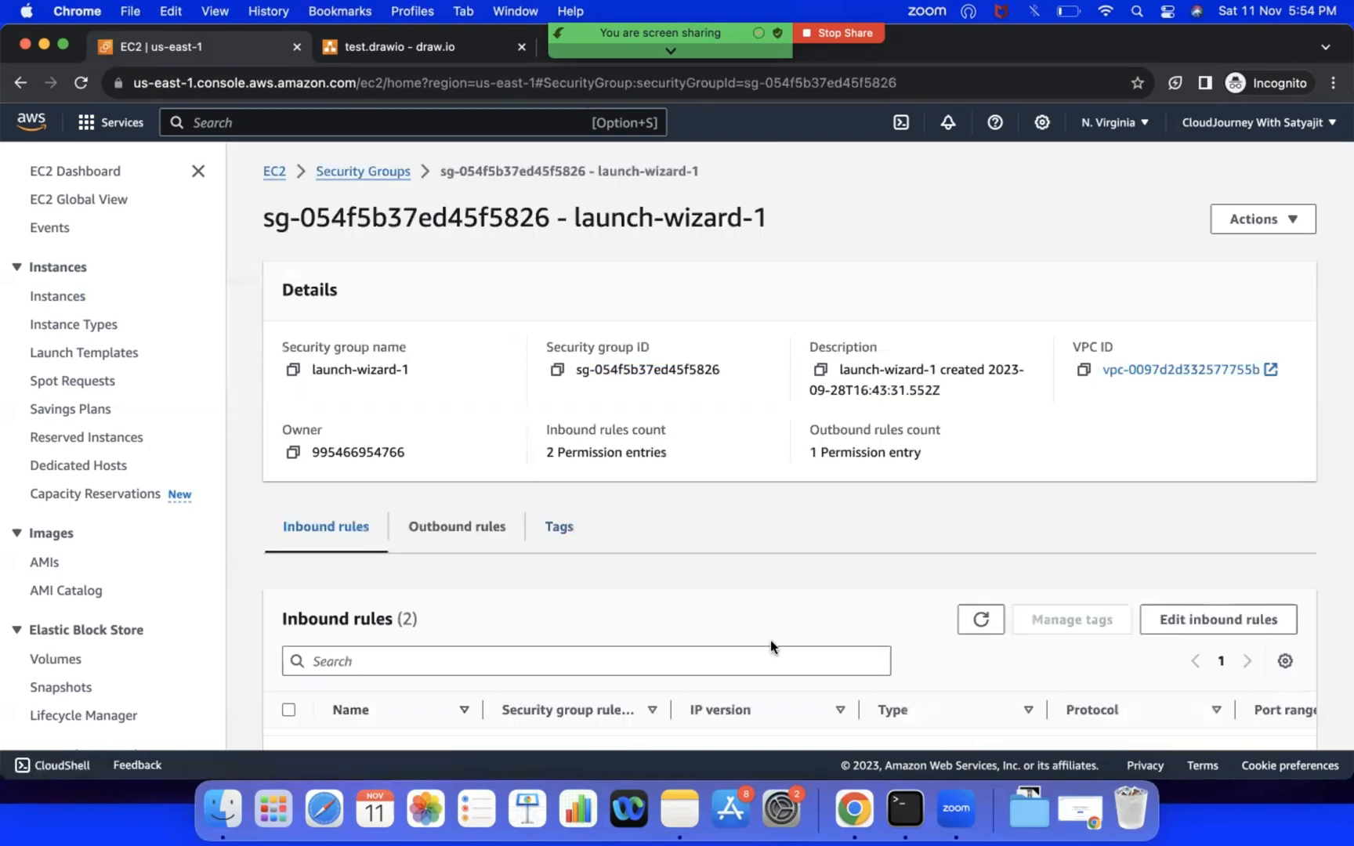
{"action": "left_click", "coordinate": [1181, 619]}
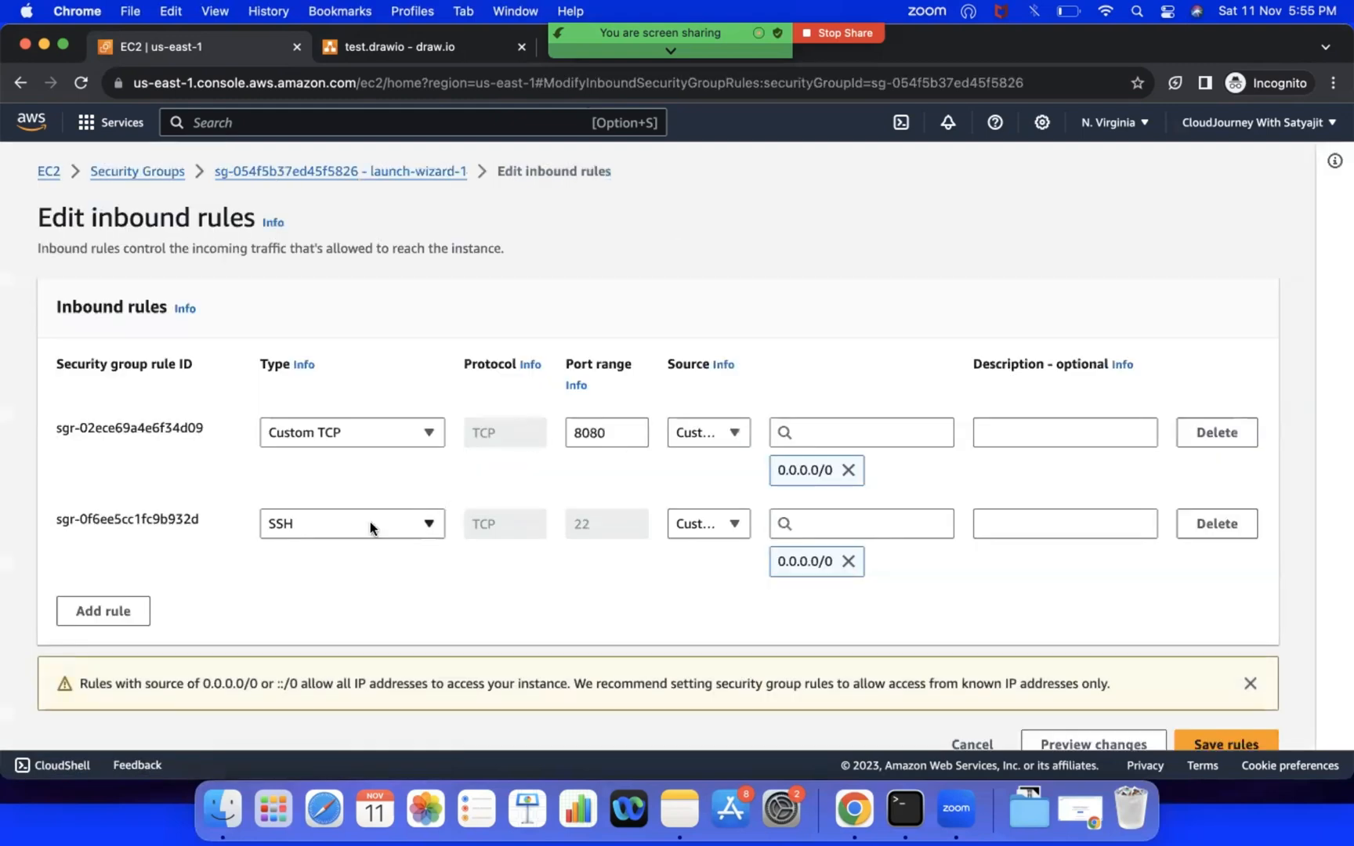
Step: Replace the SSH rule's source with the custom CIDR block 10.0.0.20/32
{"action": "left_click", "coordinate": [848, 561]}
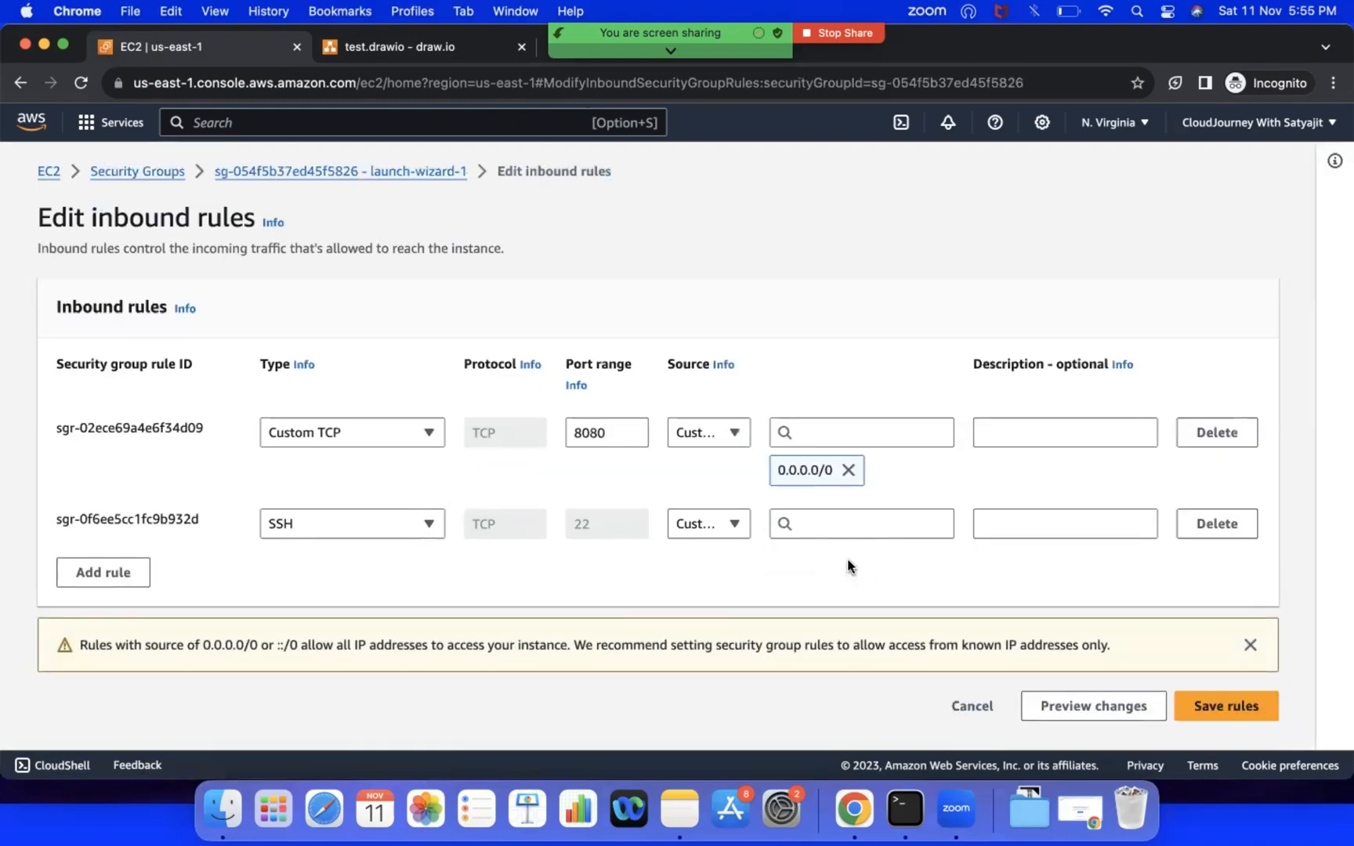
{"action": "left_click", "coordinate": [733, 538]}
{"action": "left_click", "coordinate": [709, 580]}
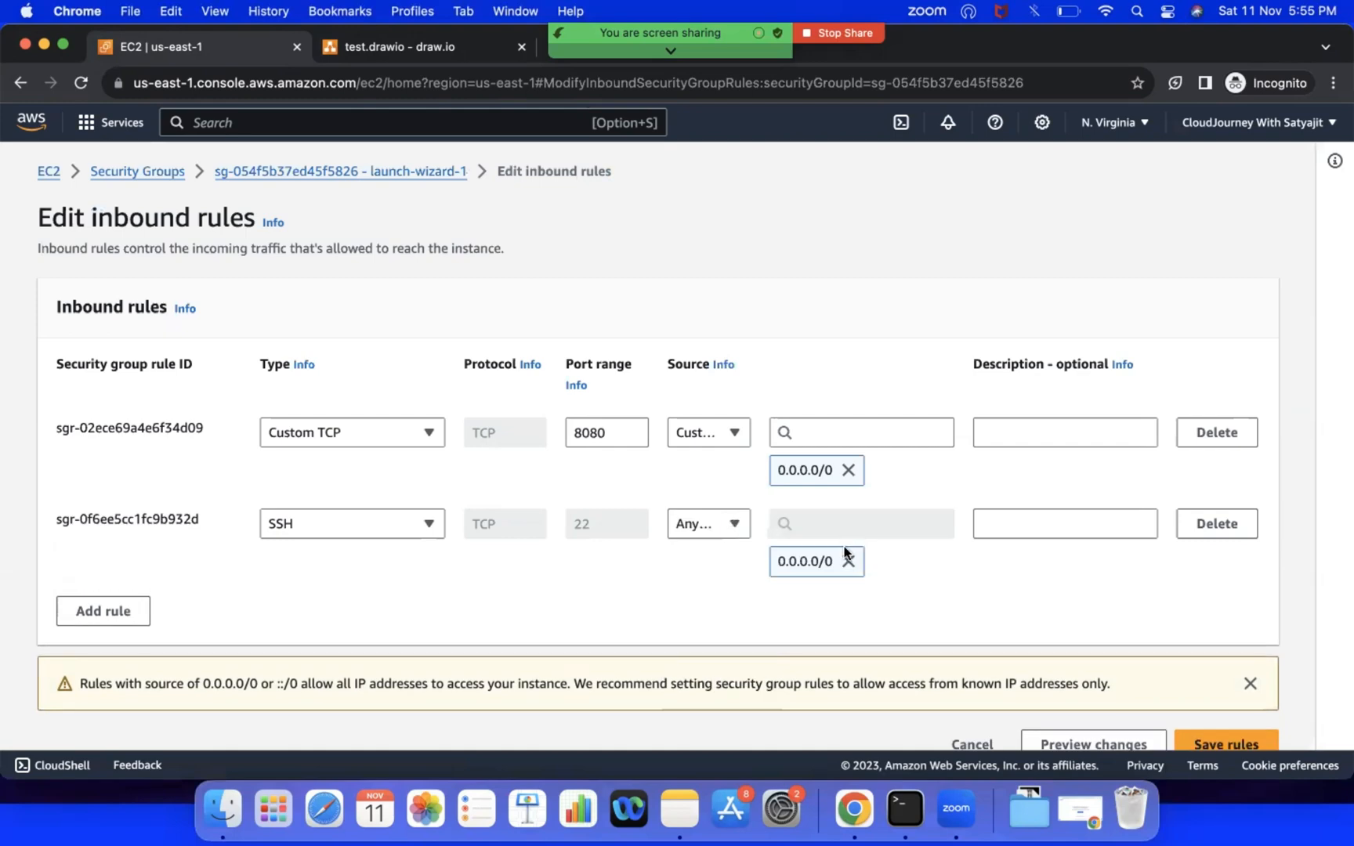
{"action": "left_click", "coordinate": [848, 561]}
{"action": "left_click", "coordinate": [730, 523]}
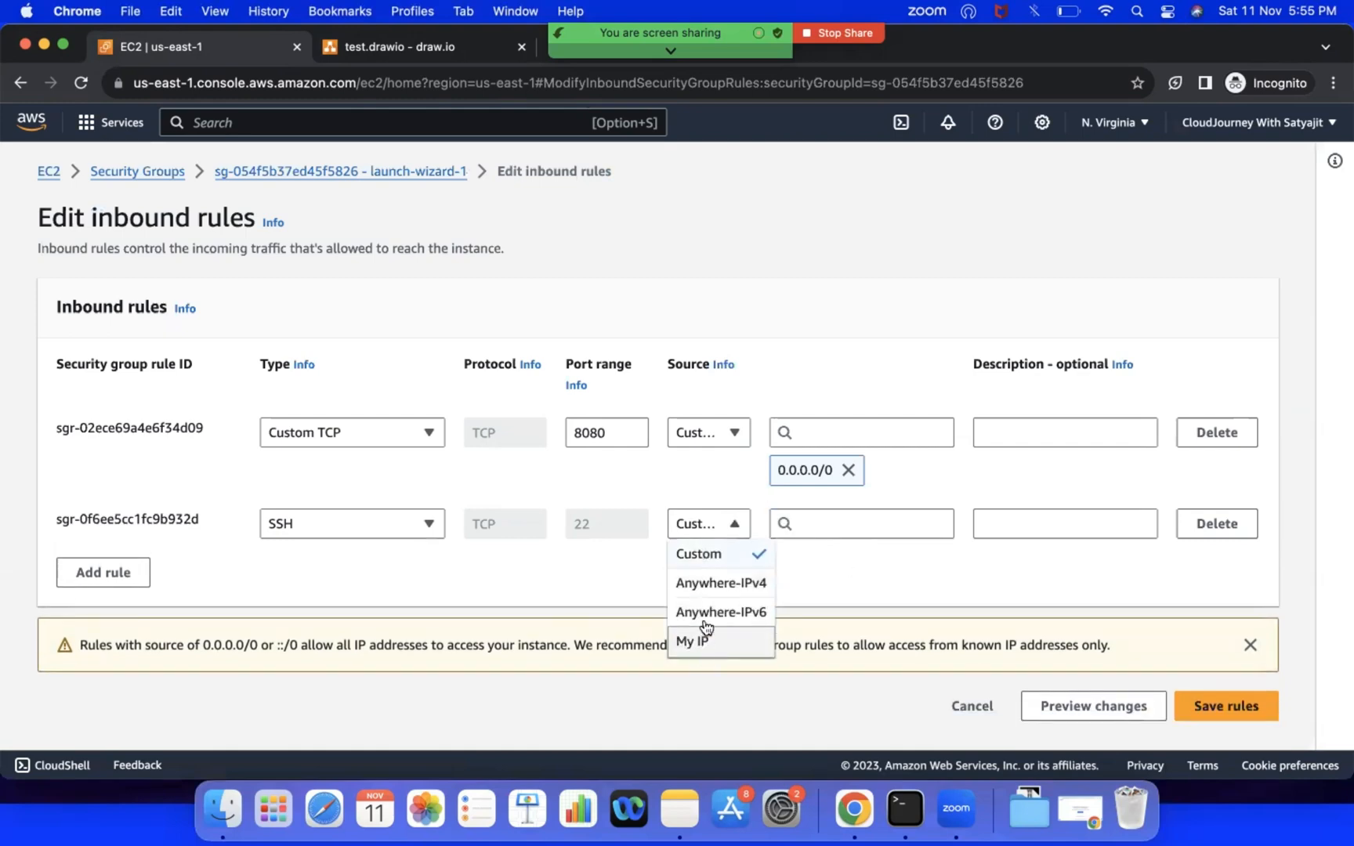
{"action": "left_click", "coordinate": [695, 554]}
{"action": "left_click", "coordinate": [859, 525]}
{"action": "type", "text": "10.0.0.20"}
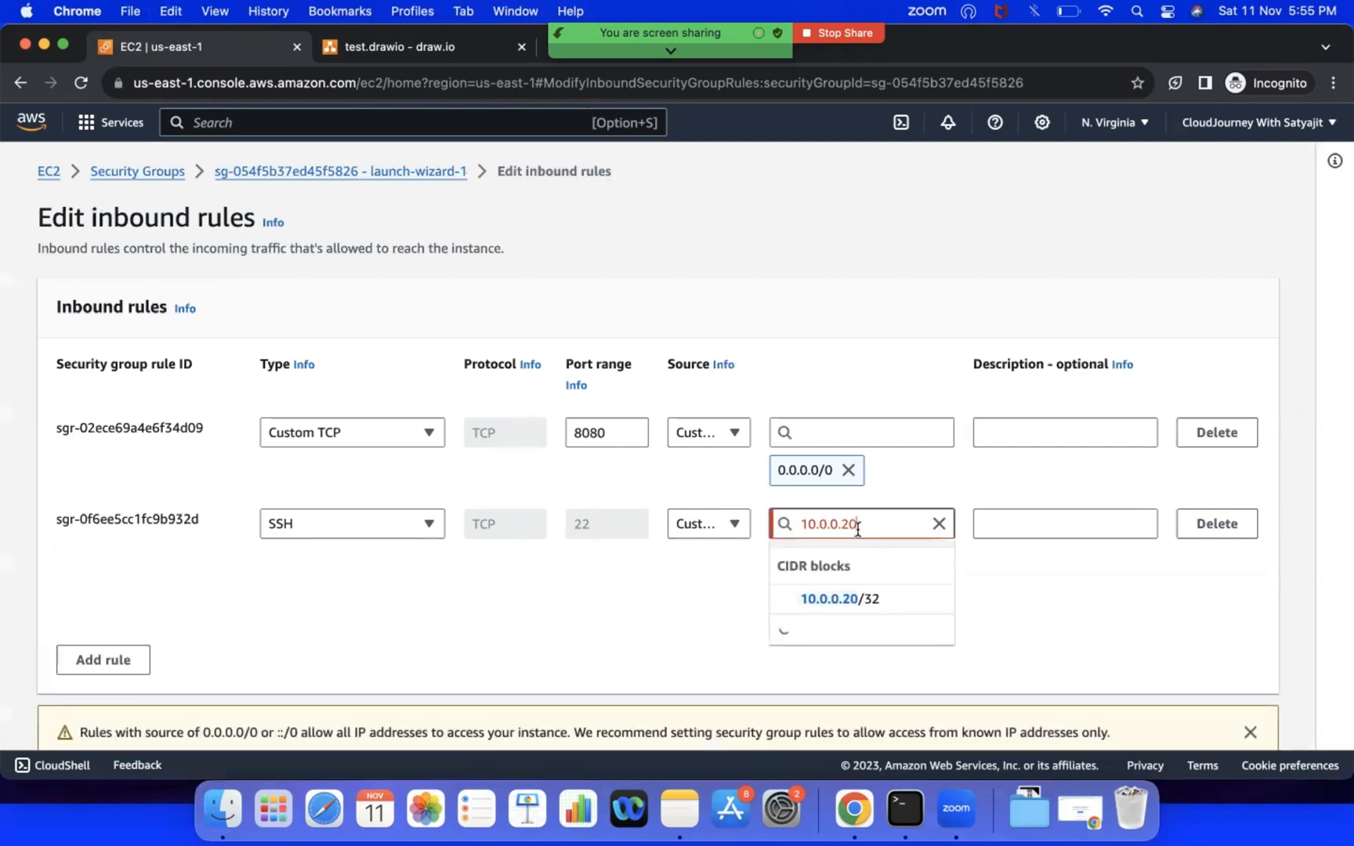
{"action": "type", "text": "/32"}
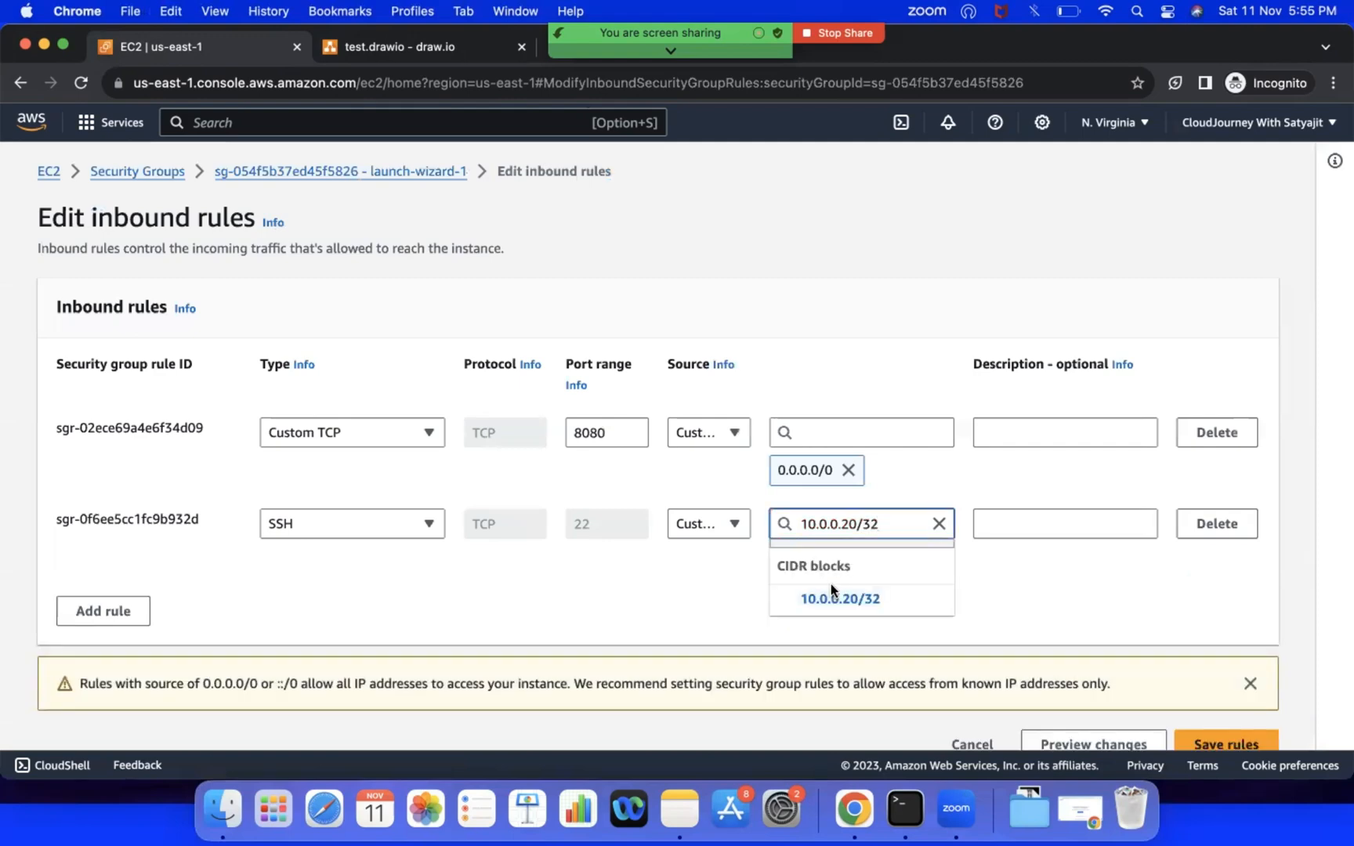
{"action": "left_click", "coordinate": [833, 596]}
Step: Describe the SSH rule as "OpenVPN Server IP" and save the inbound rules
{"action": "left_click", "coordinate": [978, 524]}
{"action": "type", "text": "Open"}
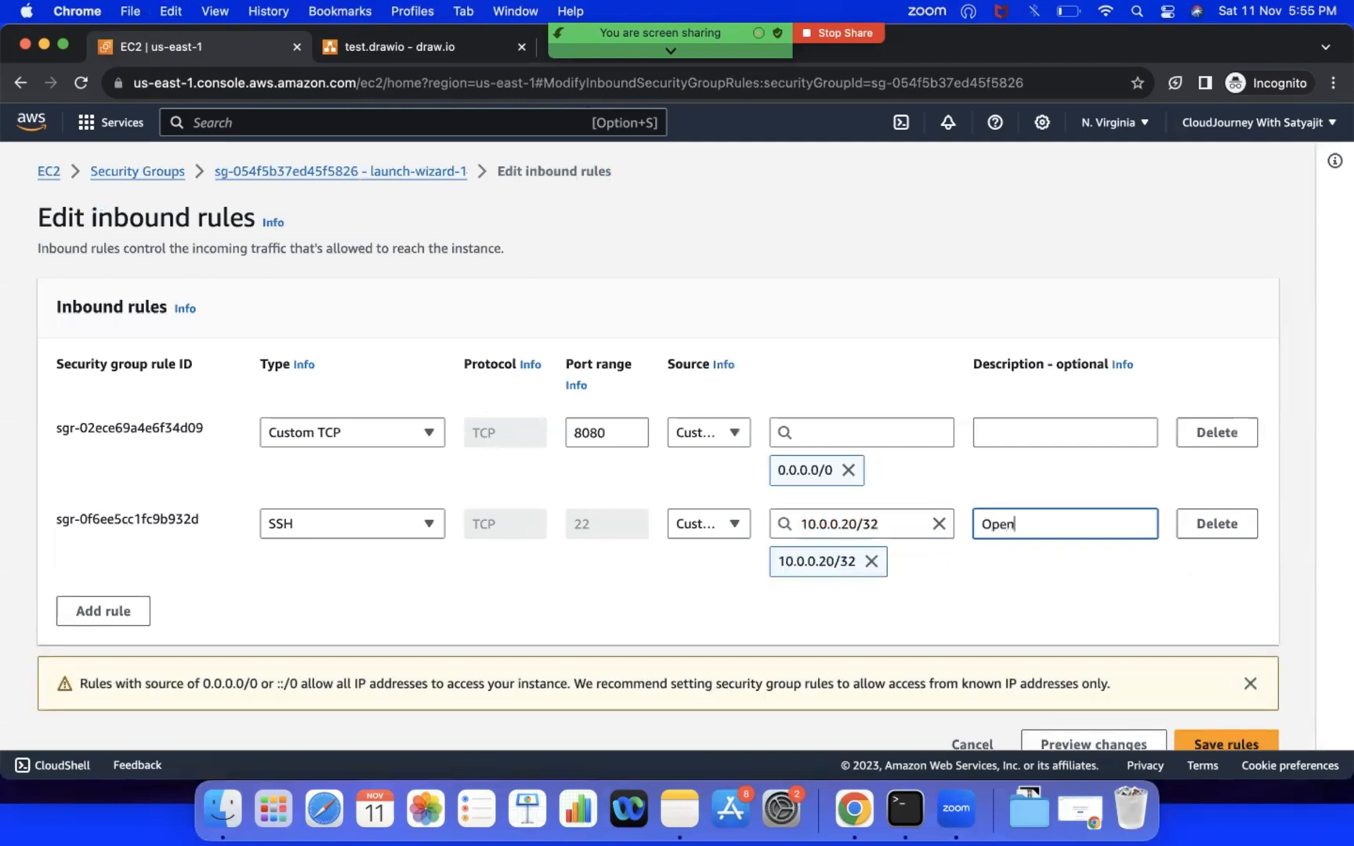
{"action": "type", "text": "VPN Serevr"}
{"action": "key", "text": "BackSpace"}
{"action": "key", "text": "BackSpace"}
{"action": "key", "text": "BackSpace"}
{"action": "key", "text": "BackSpace"}
{"action": "key", "text": "BackSpace"}
{"action": "type", "text": "rver IP"}
{"action": "scroll", "coordinate": [1153, 693], "scroll_direction": "down", "scroll_amount": 1}
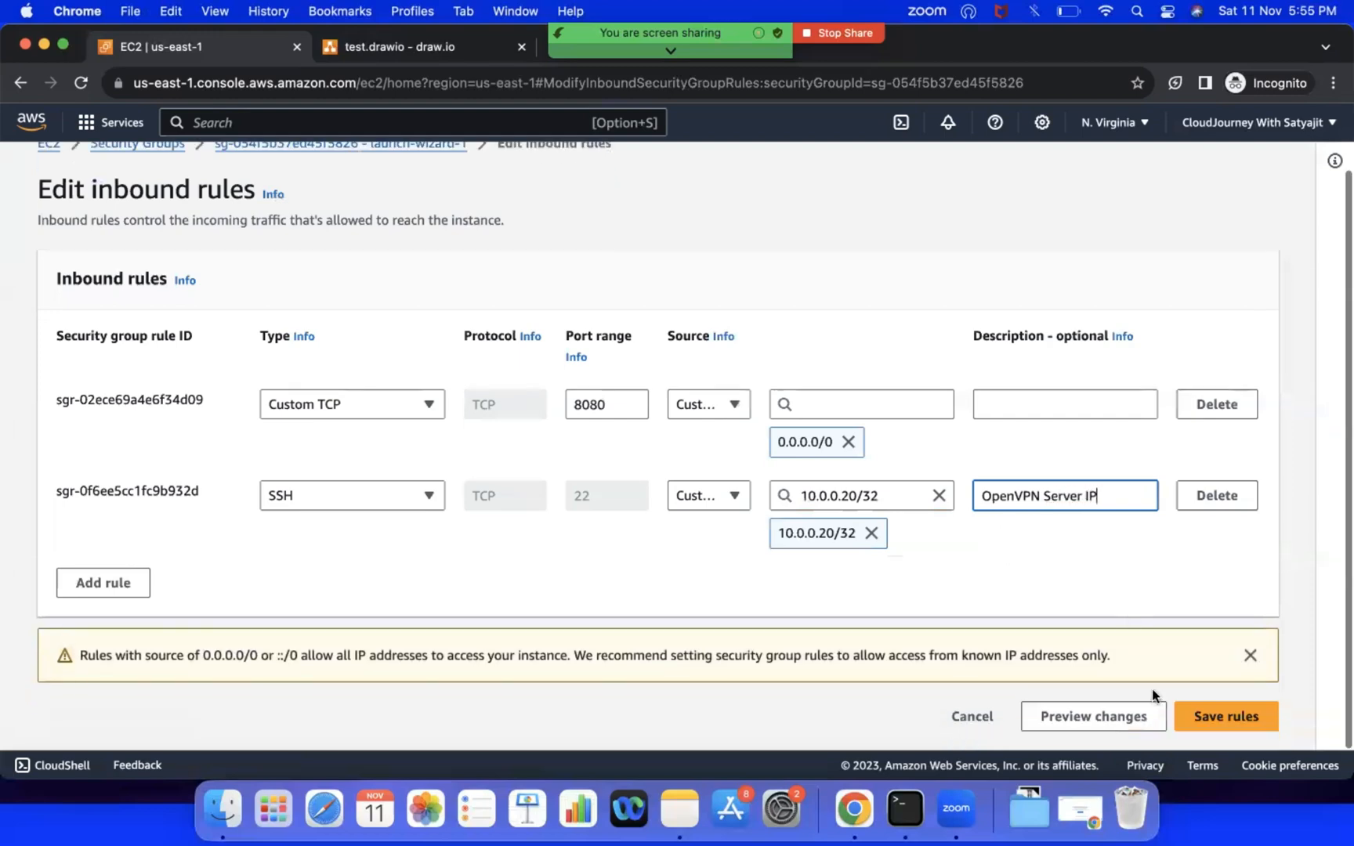
{"action": "left_click", "coordinate": [1226, 716]}
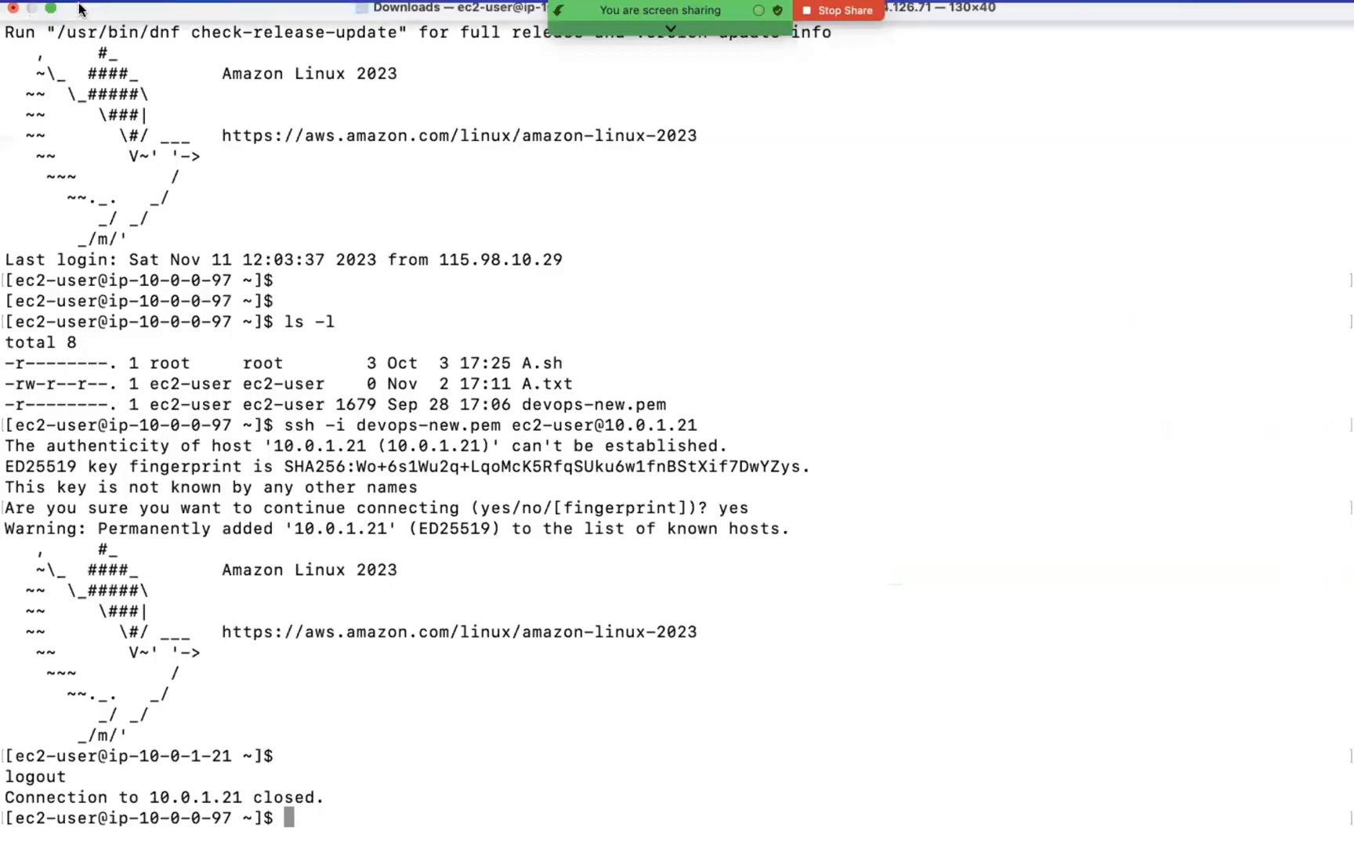
Step: Terminate the open SSH session's window and start a new full-screen Terminal window
{"action": "left_click", "coordinate": [12, 36]}
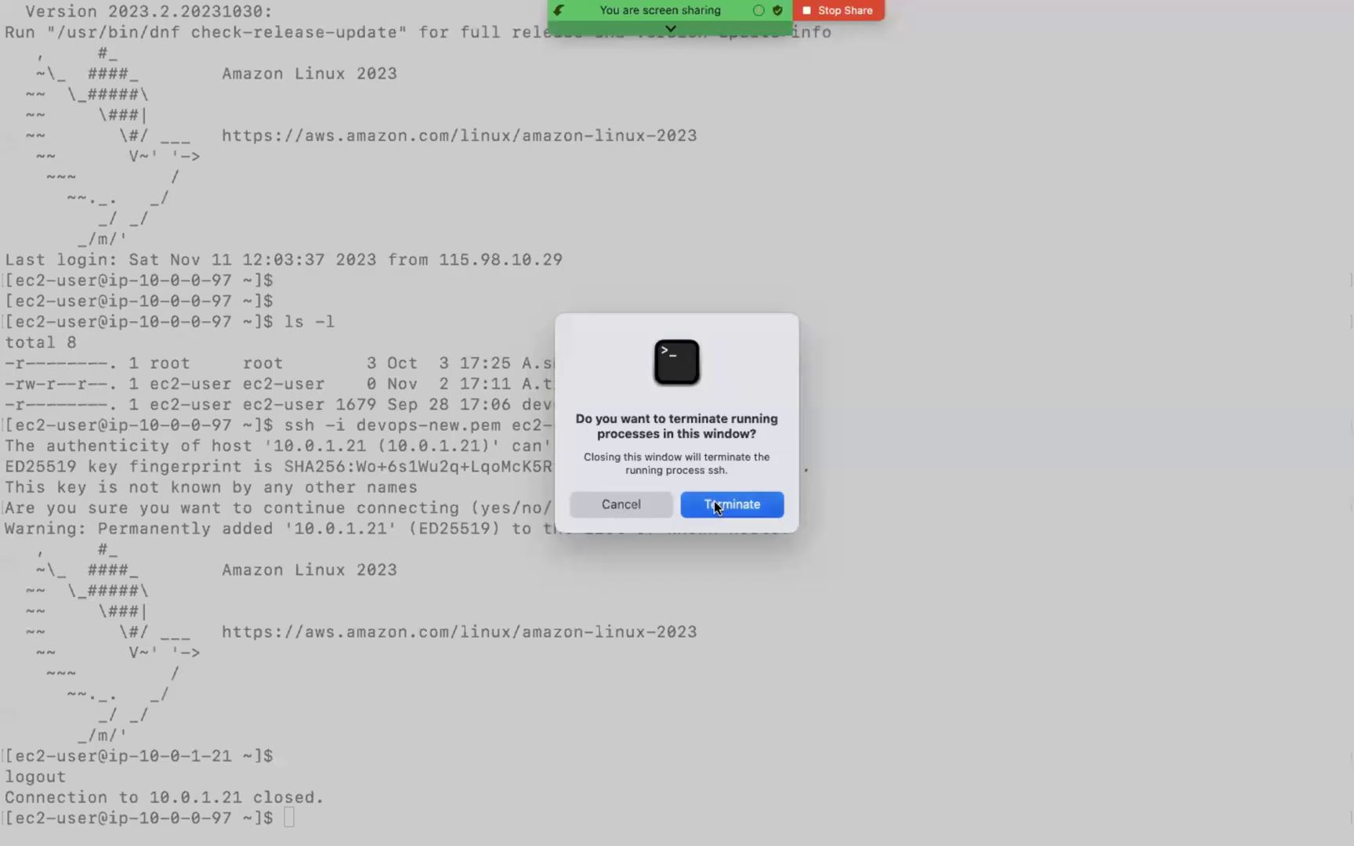
{"action": "left_click", "coordinate": [730, 503]}
{"action": "left_click", "coordinate": [1143, 13]}
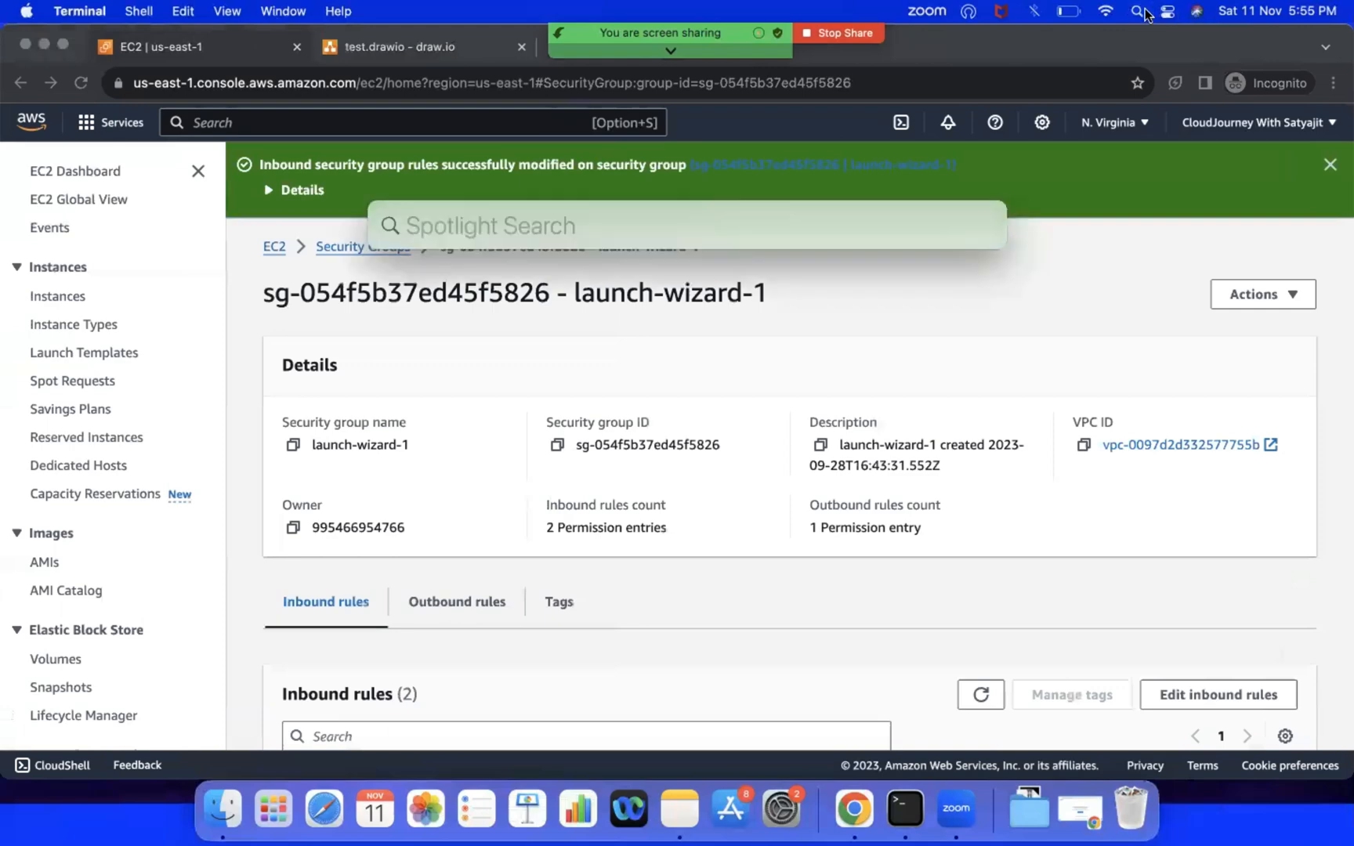
{"action": "type", "text": "terminal"}
{"action": "key", "text": "Return"}
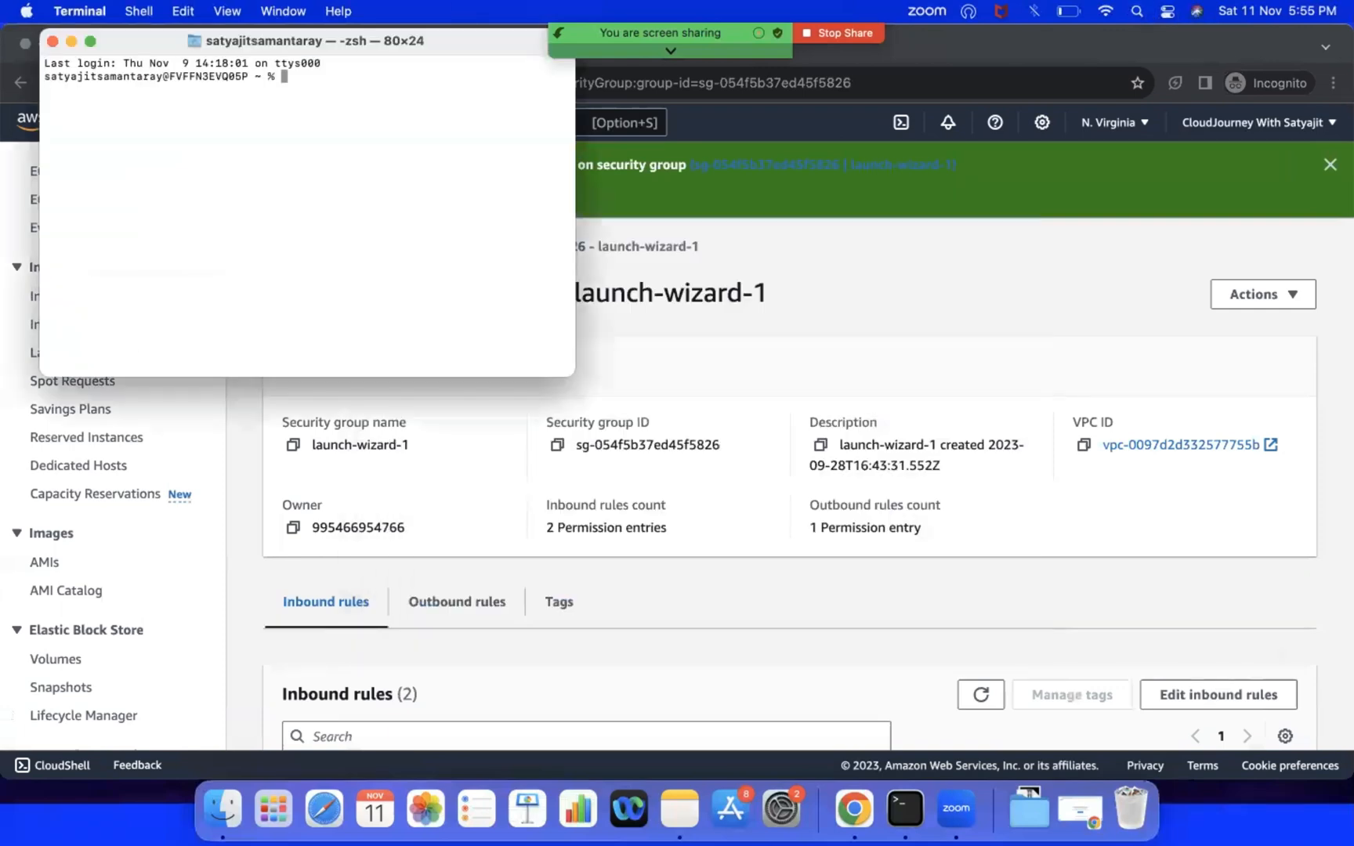
{"action": "left_click", "coordinate": [92, 43]}
Step: Print the shell's current working directory with pwd
{"action": "type", "text": "cd //"}
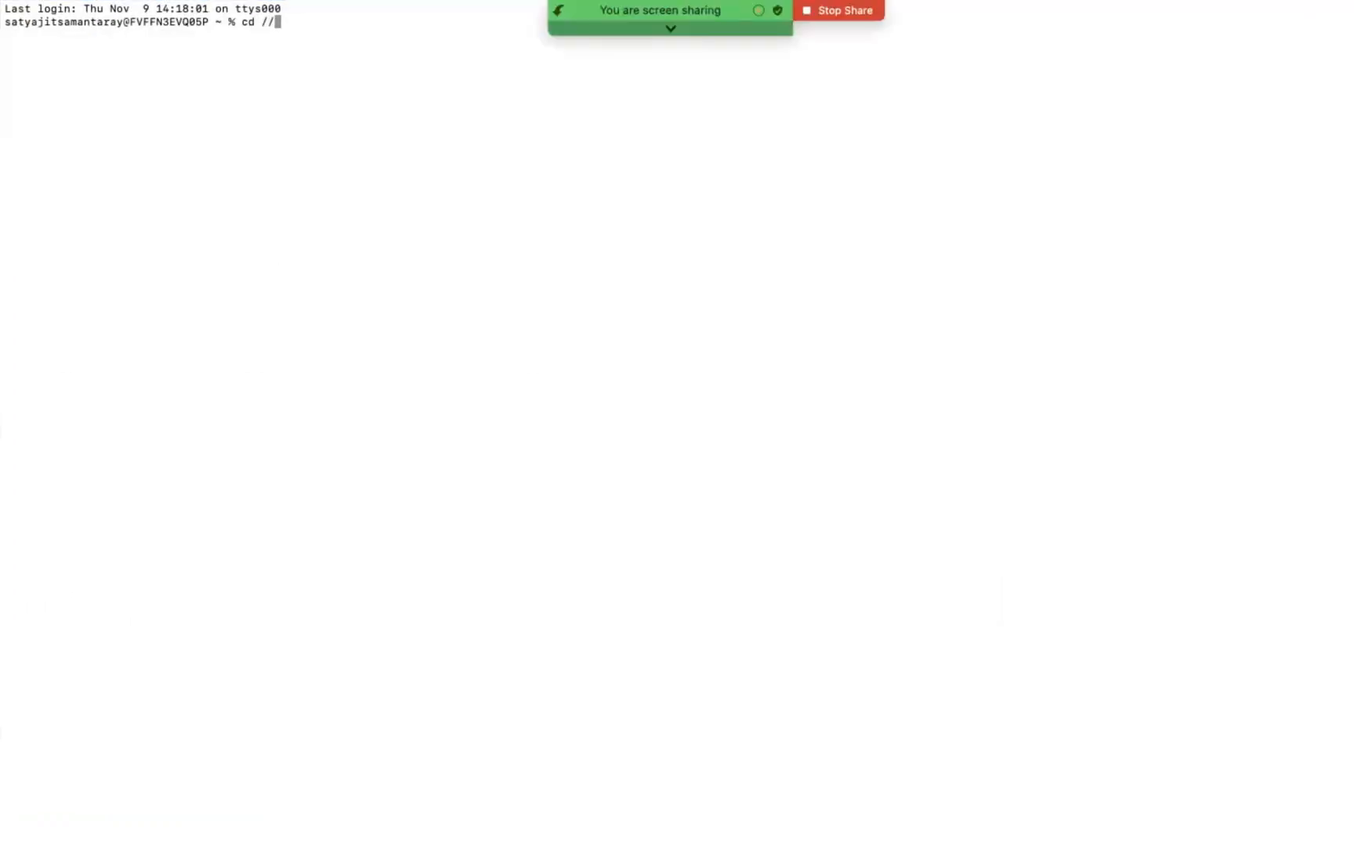
{"action": "key", "text": "BackSpace"}
{"action": "key", "text": "BackSpace"}
{"action": "type", "text": "../Dow"}
{"action": "key", "text": "BackSpace"}
{"action": "key", "text": "BackSpace"}
{"action": "key", "text": "BackSpace"}
{"action": "key", "text": "BackSpace"}
{"action": "key", "text": "BackSpace"}
{"action": "key", "text": "BackSpace"}
{"action": "key", "text": "BackSpace"}
{"action": "key", "text": "BackSpace"}
{"action": "type", "text": "pwd"}
{"action": "key", "text": "Return"}
{"action": "type", "text": "cd"}
{"action": "key", "text": "BackSpace"}
{"action": "key", "text": "BackSpace"}
{"action": "key", "text": "BackSpace"}
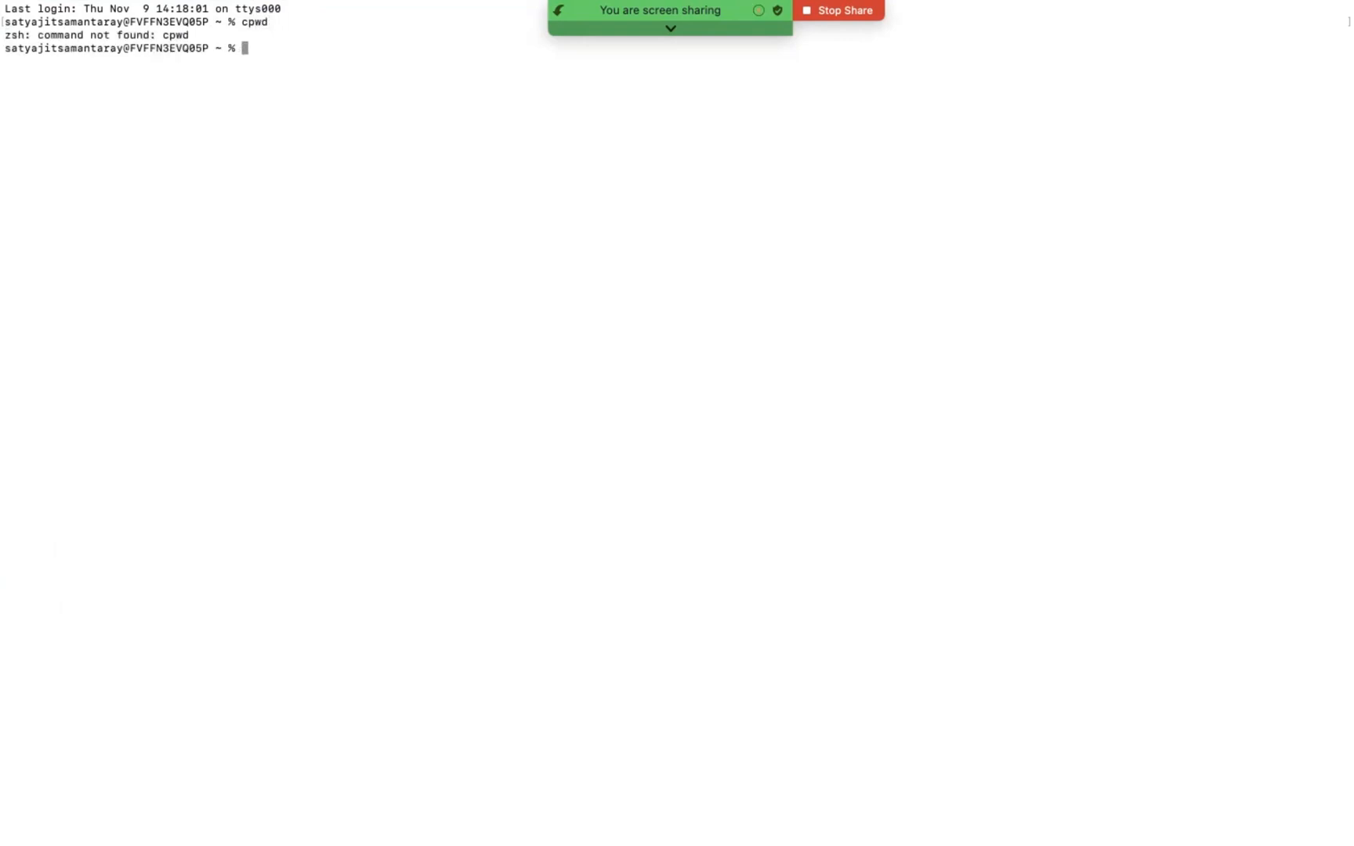
{"action": "type", "text": "pwd"}
{"action": "key", "text": "Return"}
Step: Change the shell's working directory to Downloads
{"action": "type", "text": "cd ."}
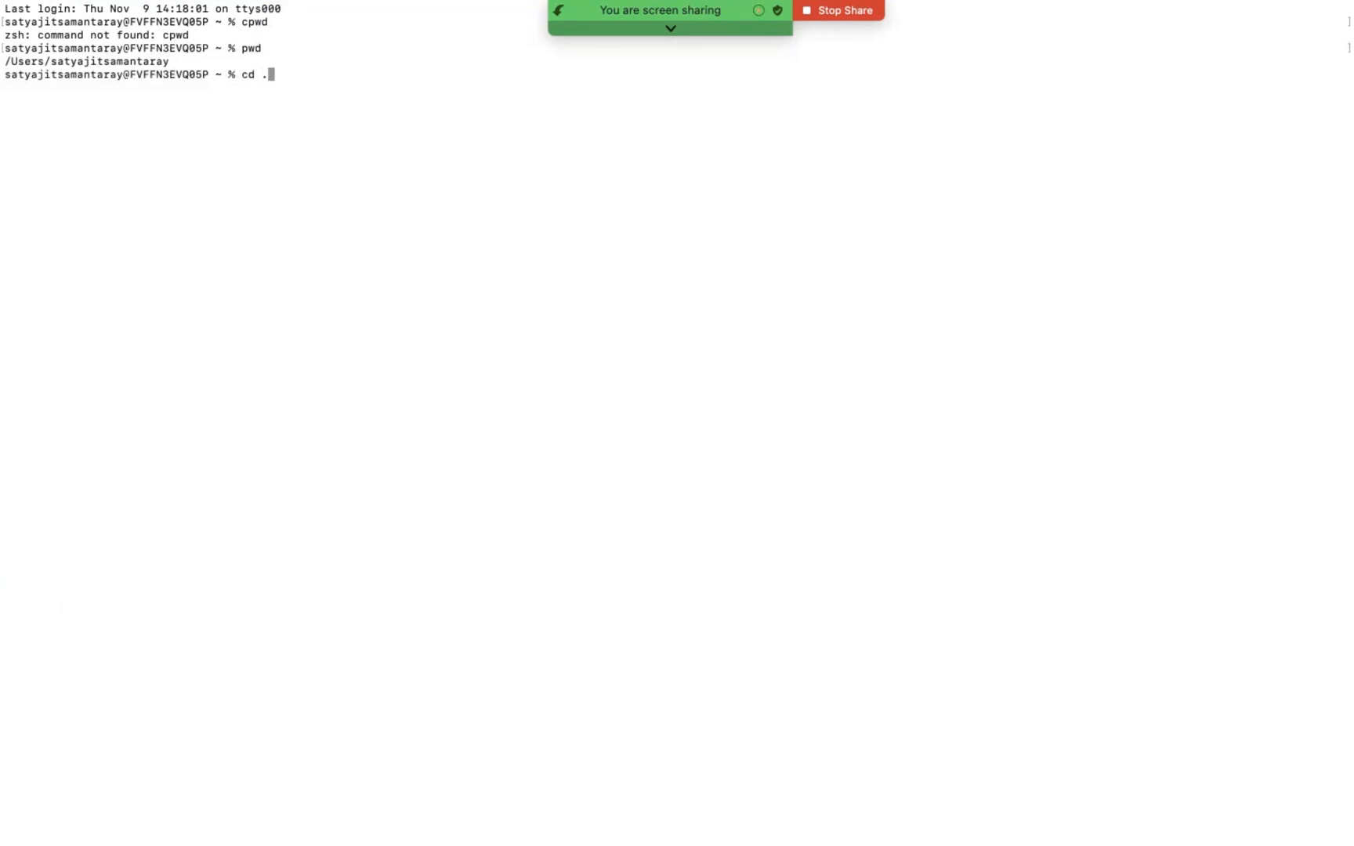
{"action": "type", "text": "."}
{"action": "key", "text": "BackSpace"}
{"action": "key", "text": "BackSpace"}
{"action": "type", "text": "Downloads"}
{"action": "key", "text": "Return"}
{"action": "key", "text": "Return"}
{"action": "type", "text": "ssh -"}
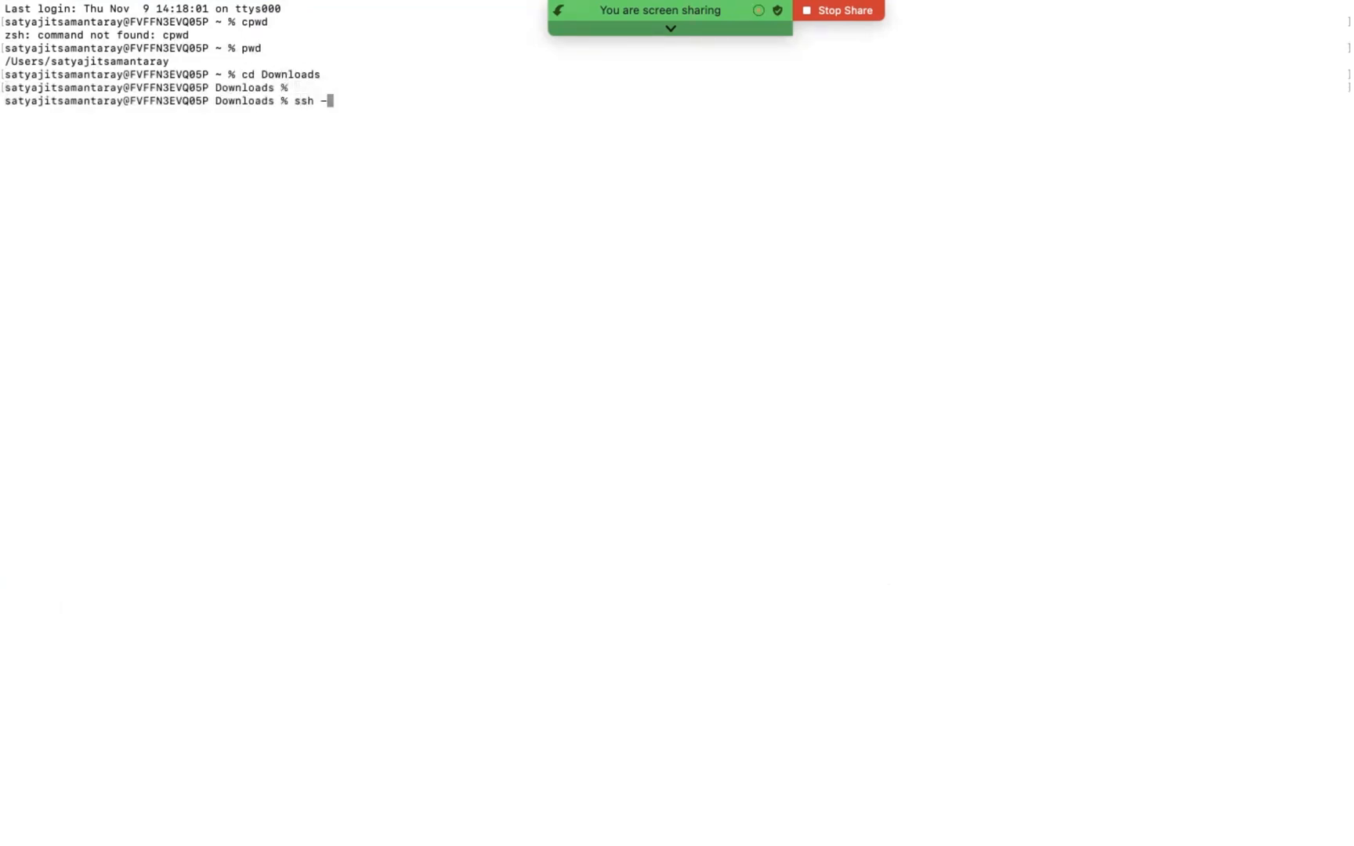
{"action": "key", "text": "BackSpace"}
{"action": "key", "text": "BackSpace"}
{"action": "key", "text": "BackSpace"}
{"action": "key", "text": "BackSpace"}
{"action": "key", "text": "BackSpace"}
{"action": "type", "text": "pwd"}
{"action": "key", "text": "Up"}
{"action": "key", "text": "Up"}
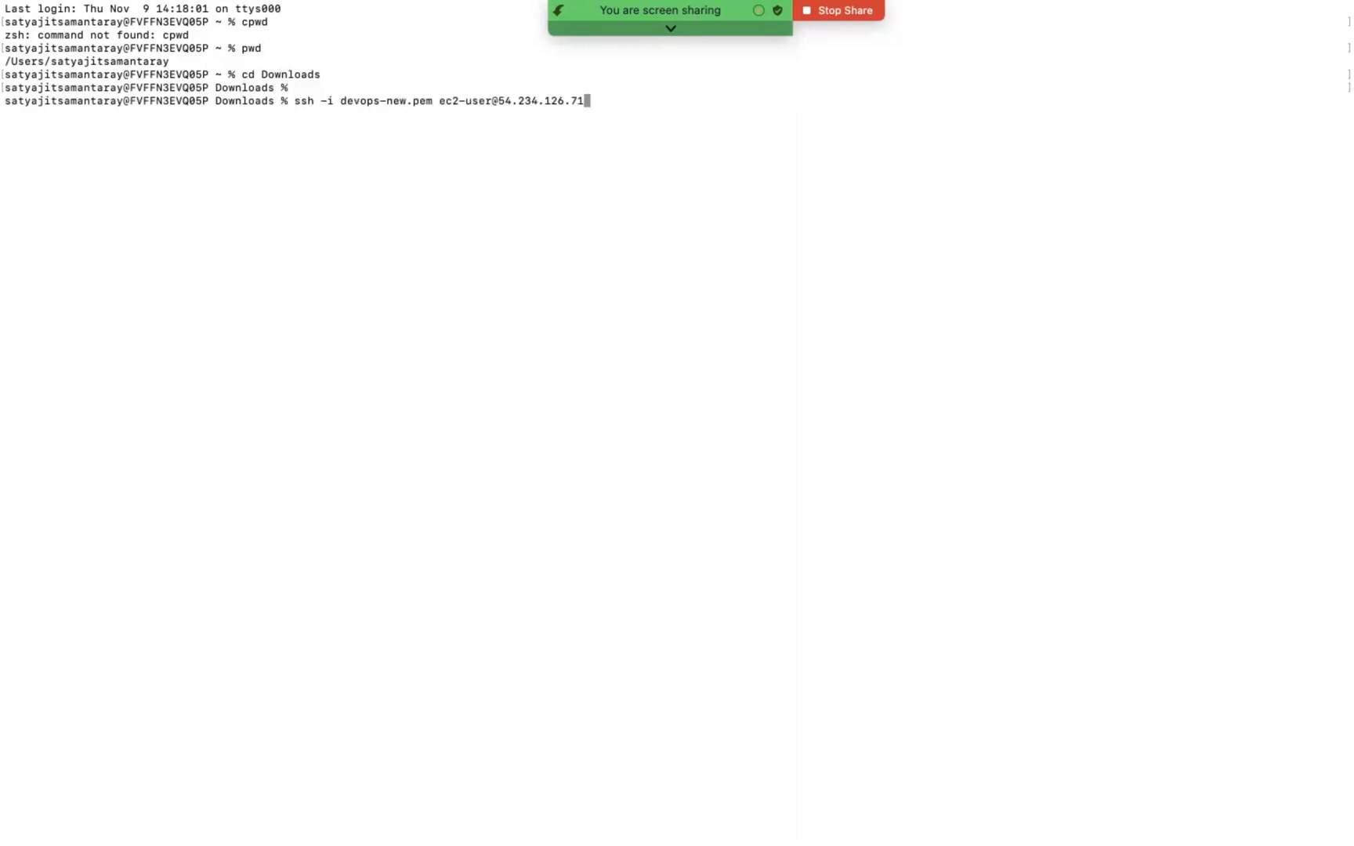
{"action": "key", "text": "Return"}
{"action": "key", "text": "super+plus"}
{"action": "key", "text": "super+plus"}
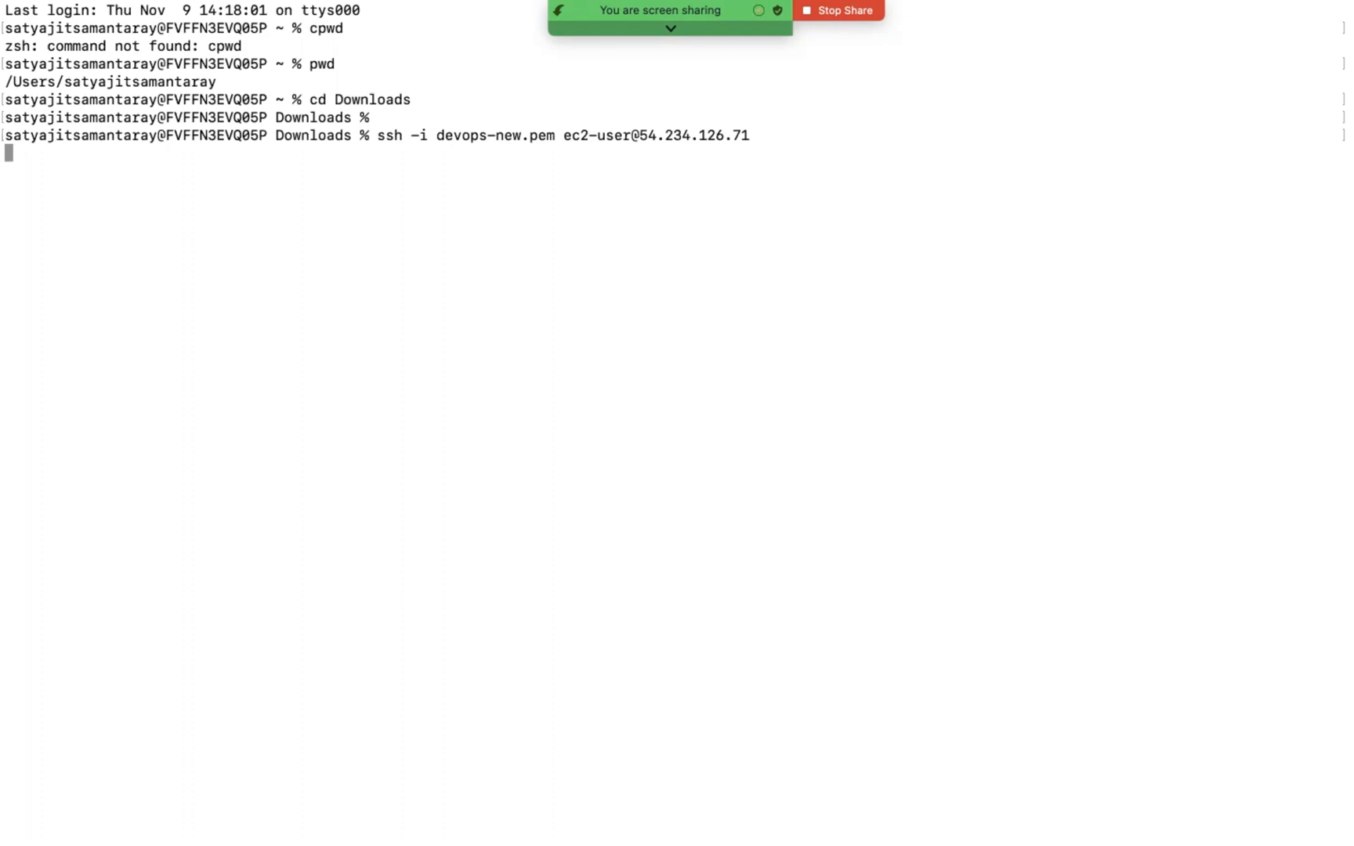
Step: Abort the pending SSH connection to Jump-Server and clear the terminal
{"action": "key", "text": "ctrl+c"}
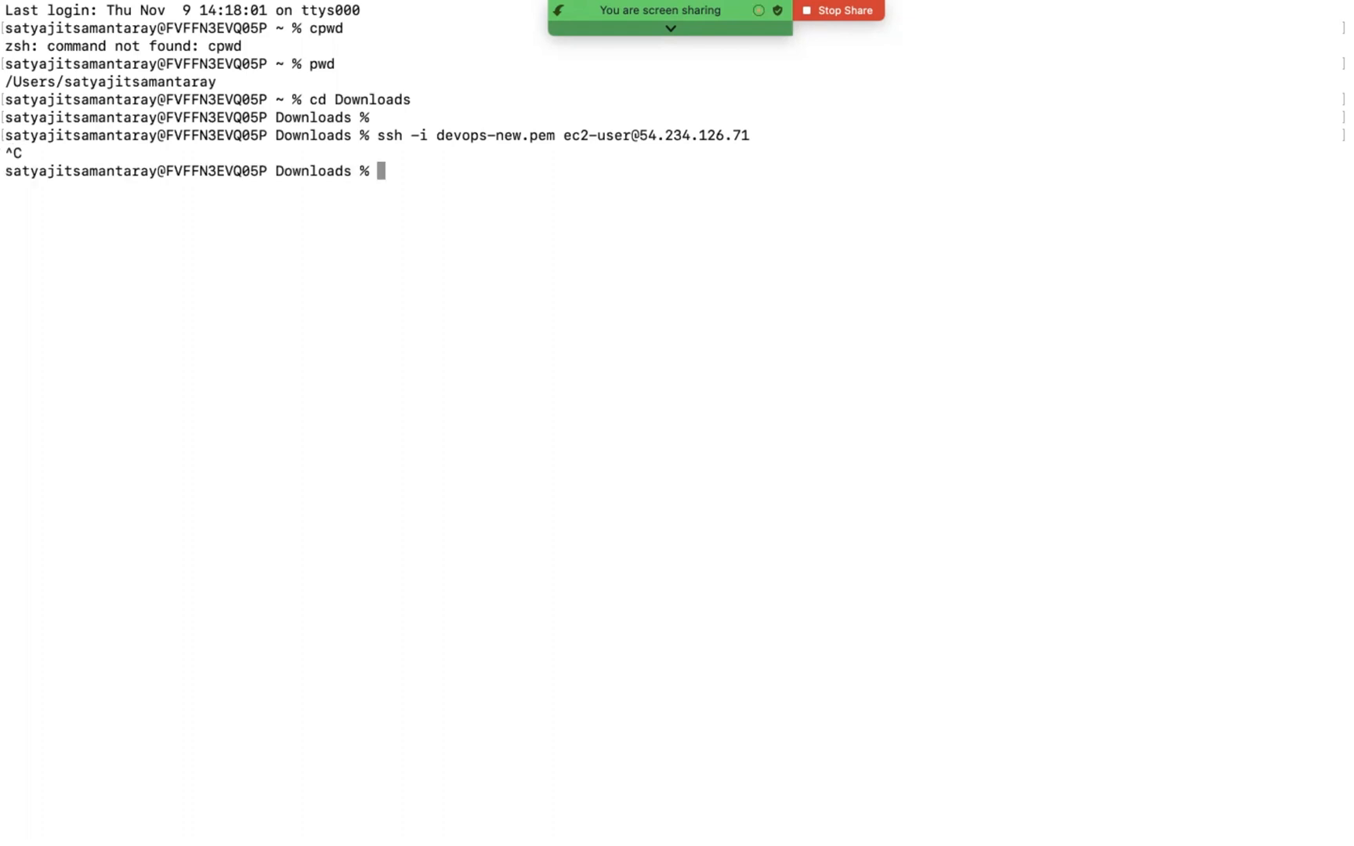
{"action": "key", "text": "ctrl+l"}
Step: Switch to Chrome and get the instance screenshot of the running OpenVPN instance
{"action": "key", "text": "ctrl+Left"}
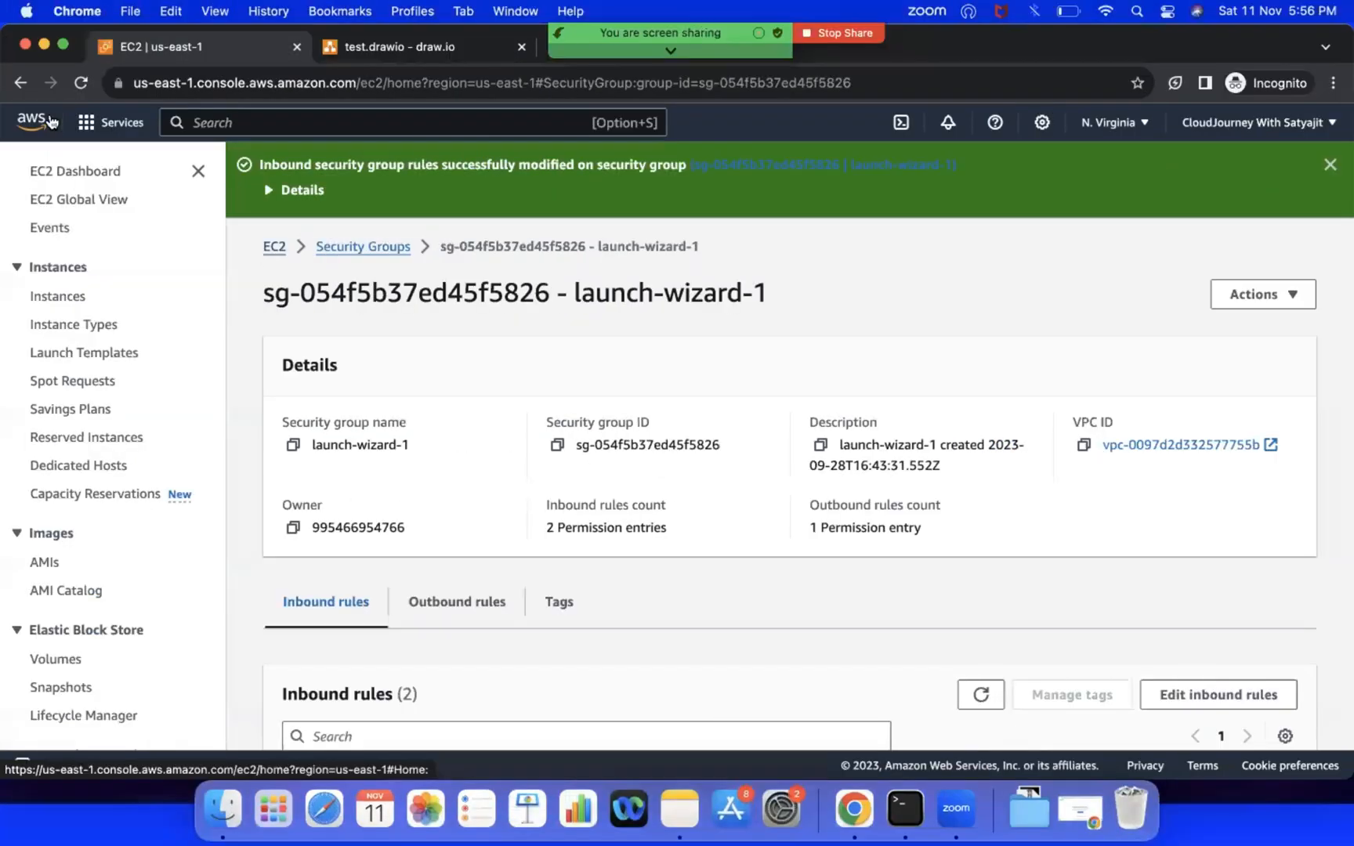
{"action": "left_click", "coordinate": [50, 172]}
{"action": "left_click", "coordinate": [359, 287]}
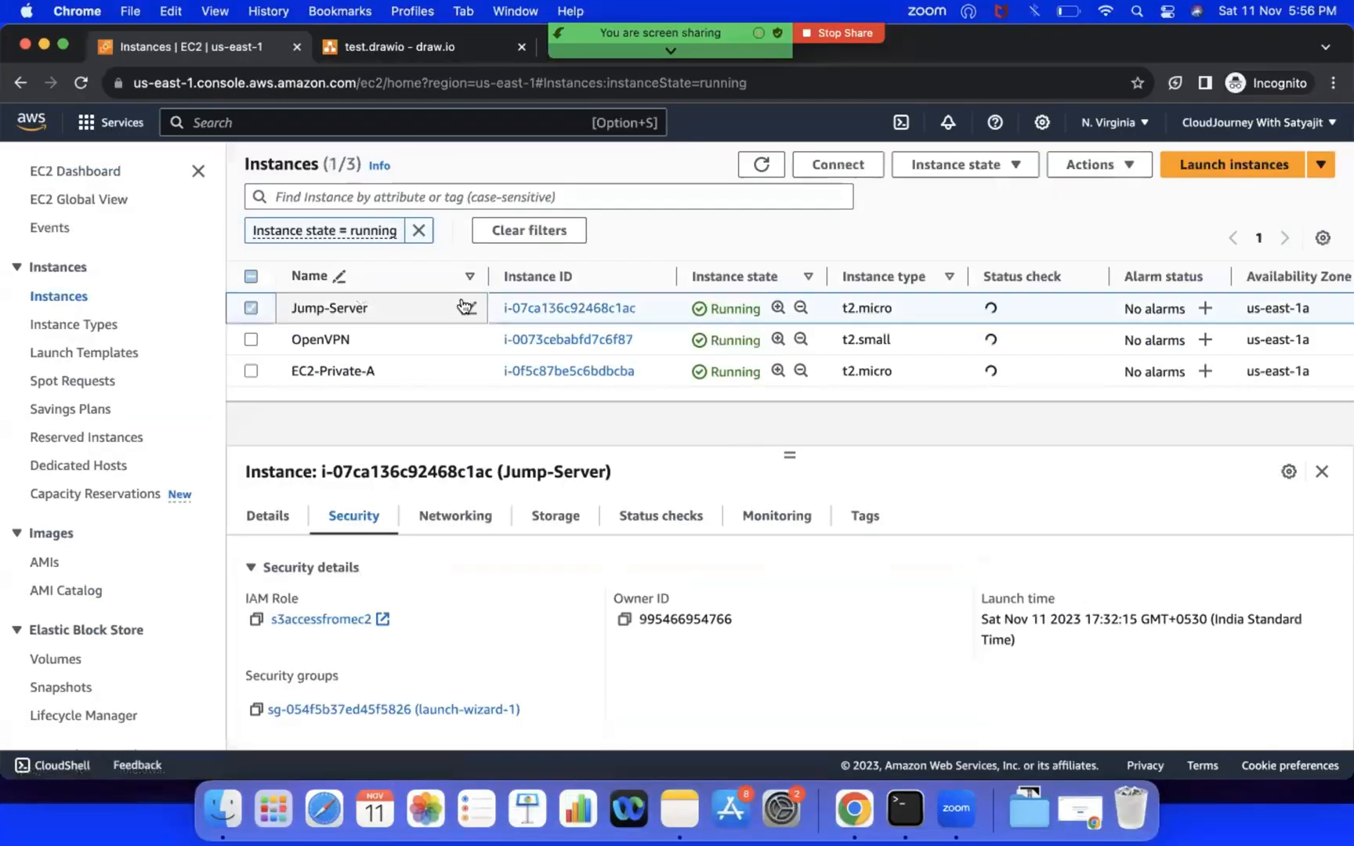
{"action": "left_click", "coordinate": [252, 308]}
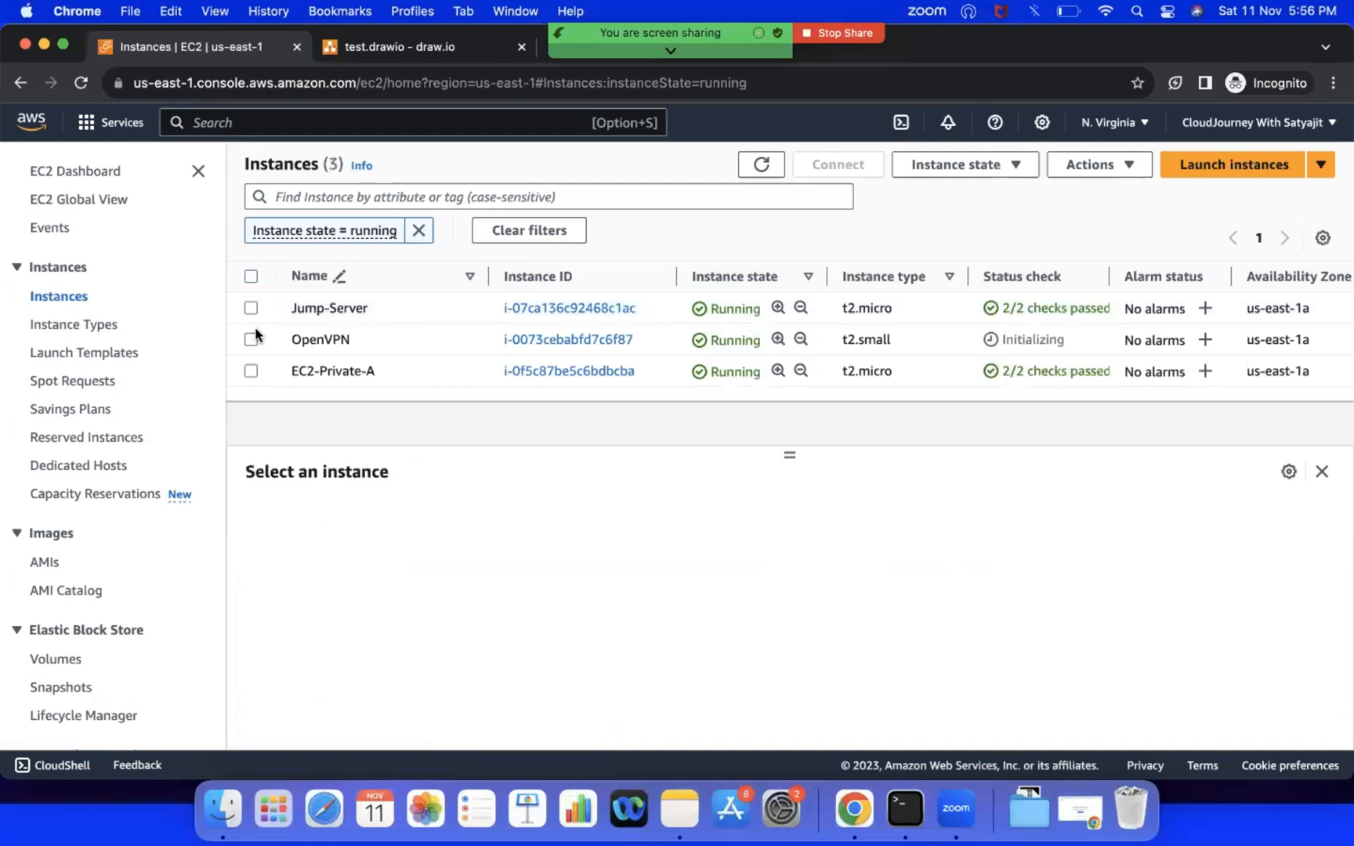
{"action": "left_click", "coordinate": [251, 339]}
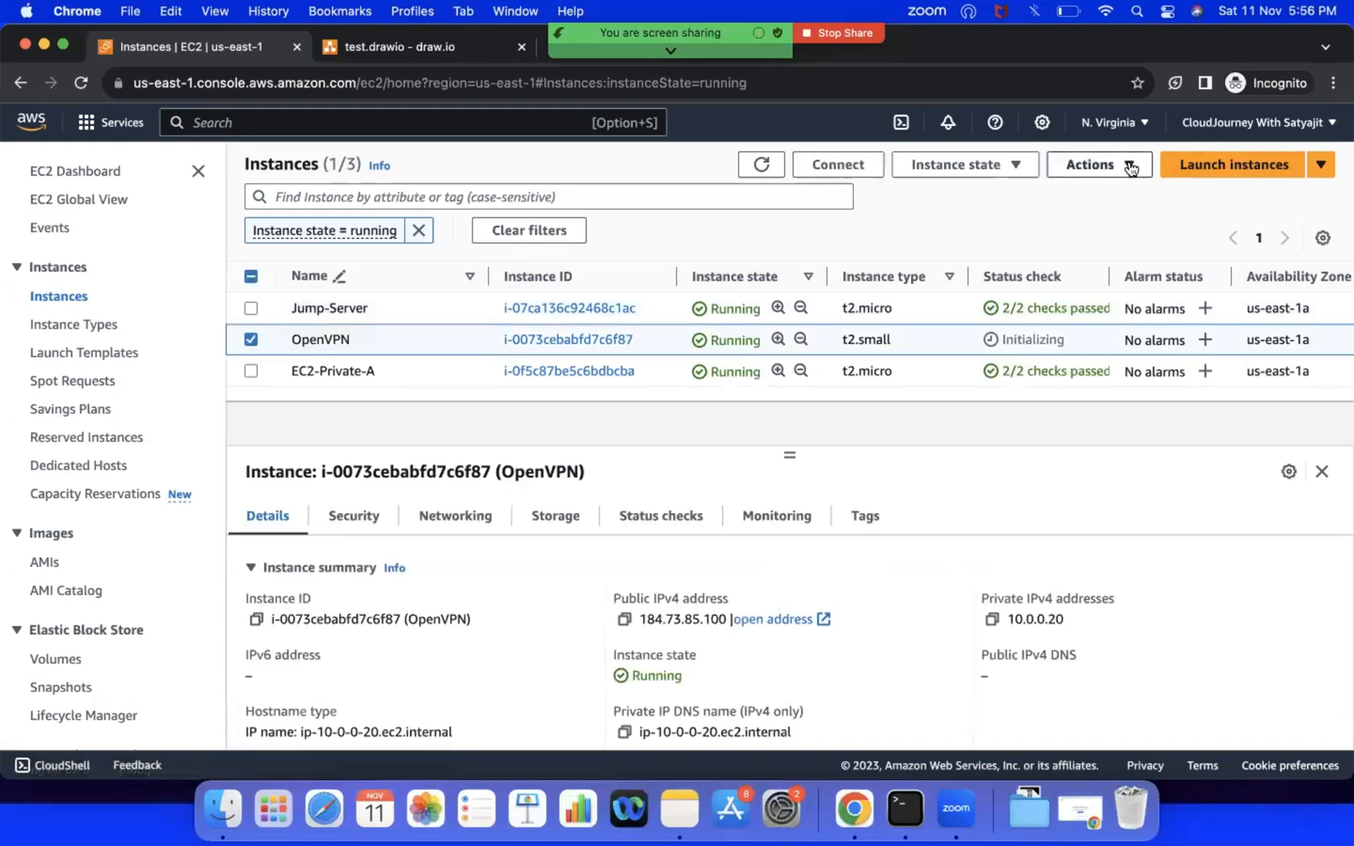
{"action": "left_click", "coordinate": [1097, 165]}
{"action": "mouse_move", "coordinate": [1109, 392]}
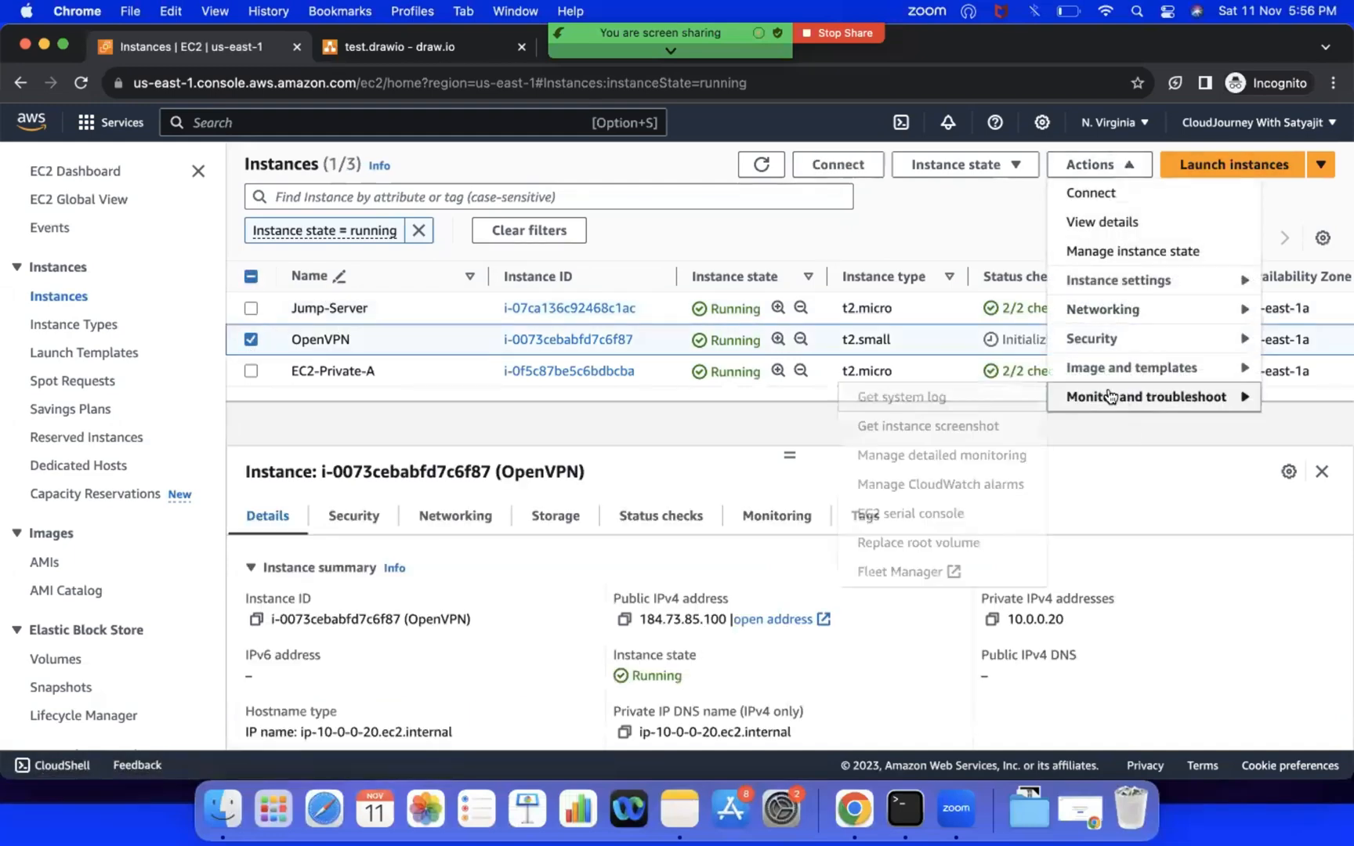
{"action": "left_click", "coordinate": [907, 426]}
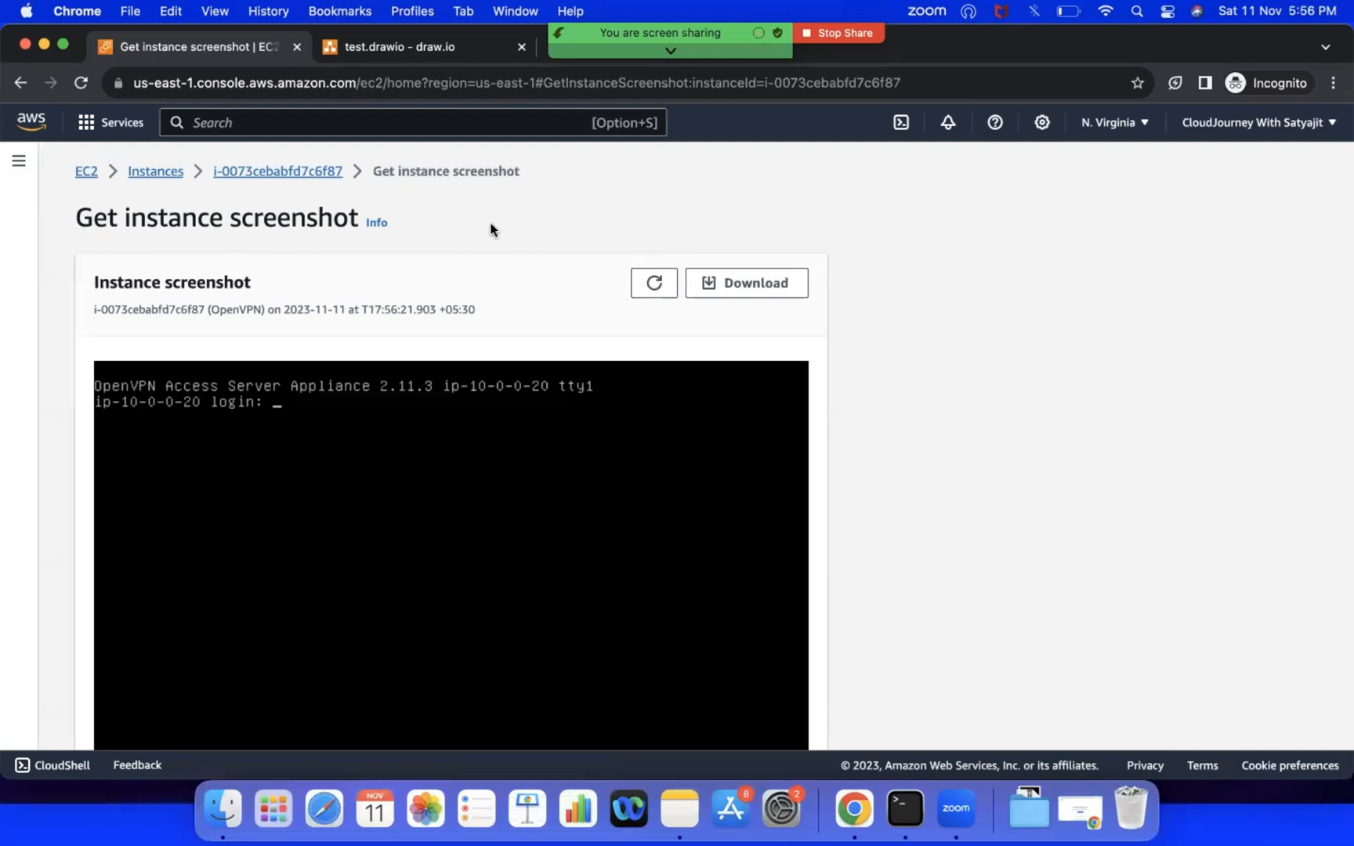
Step: Return to the list of running instances and copy the OpenVPN instance's public IPv4 address
{"action": "left_click", "coordinate": [267, 171]}
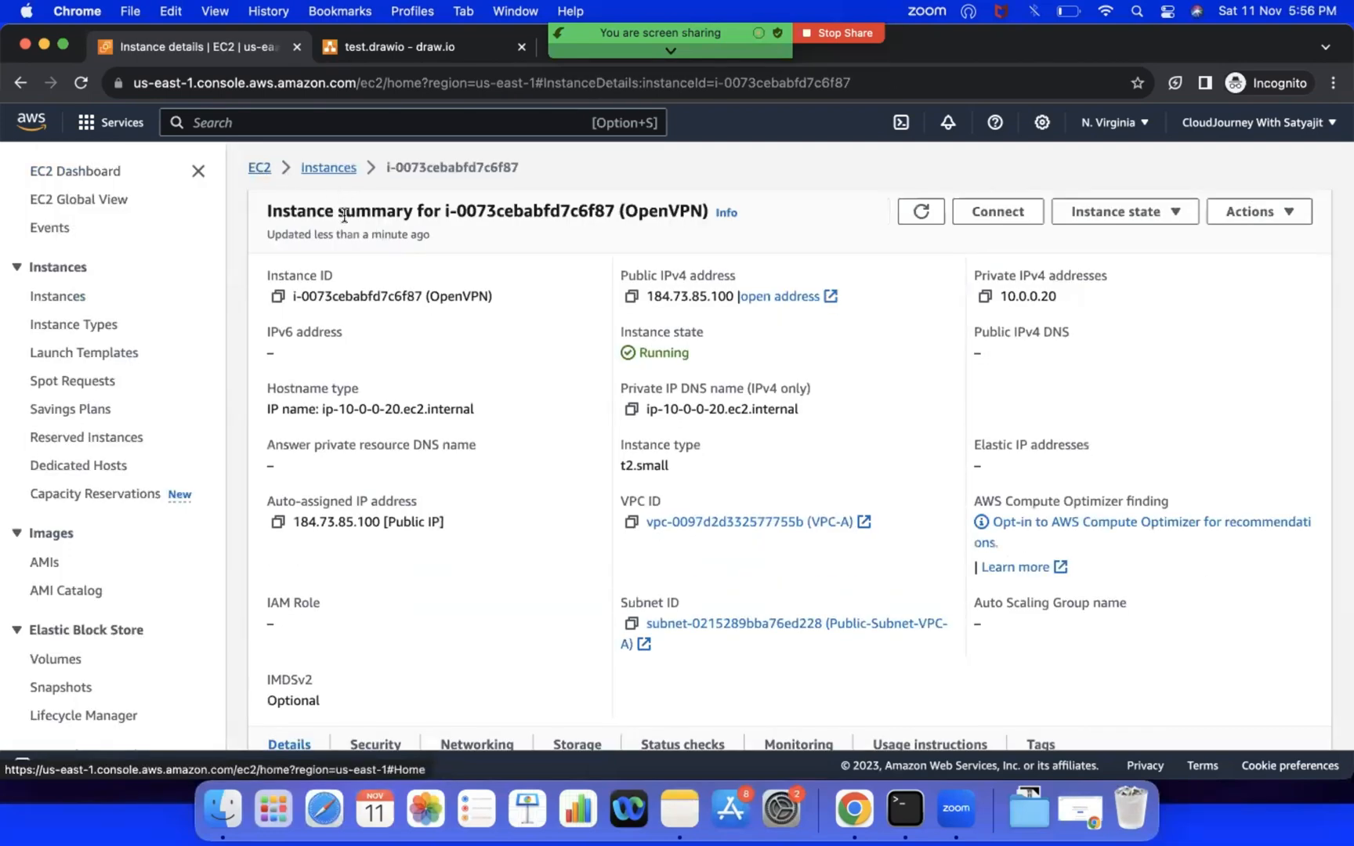
{"action": "left_click", "coordinate": [91, 174]}
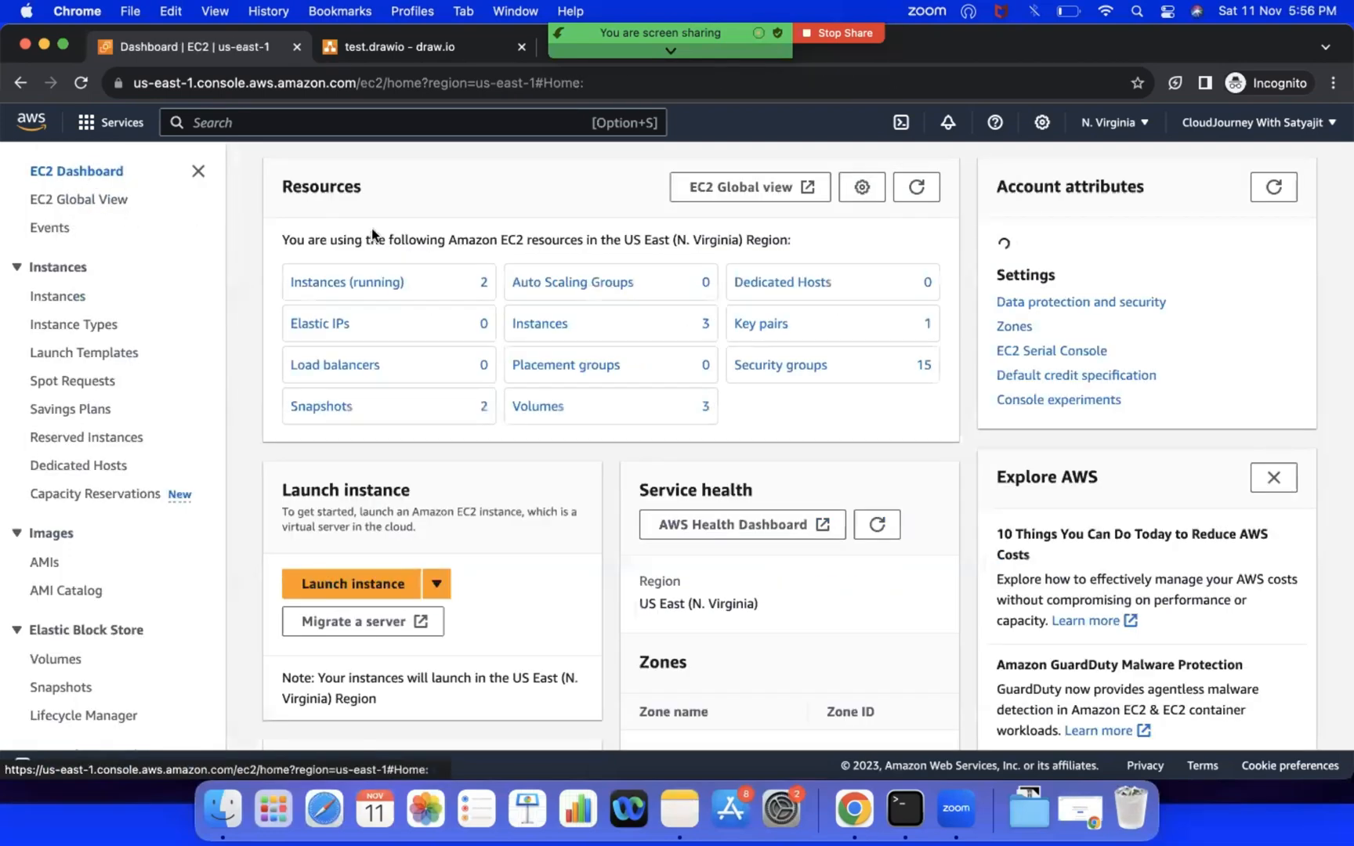
{"action": "left_click", "coordinate": [337, 284]}
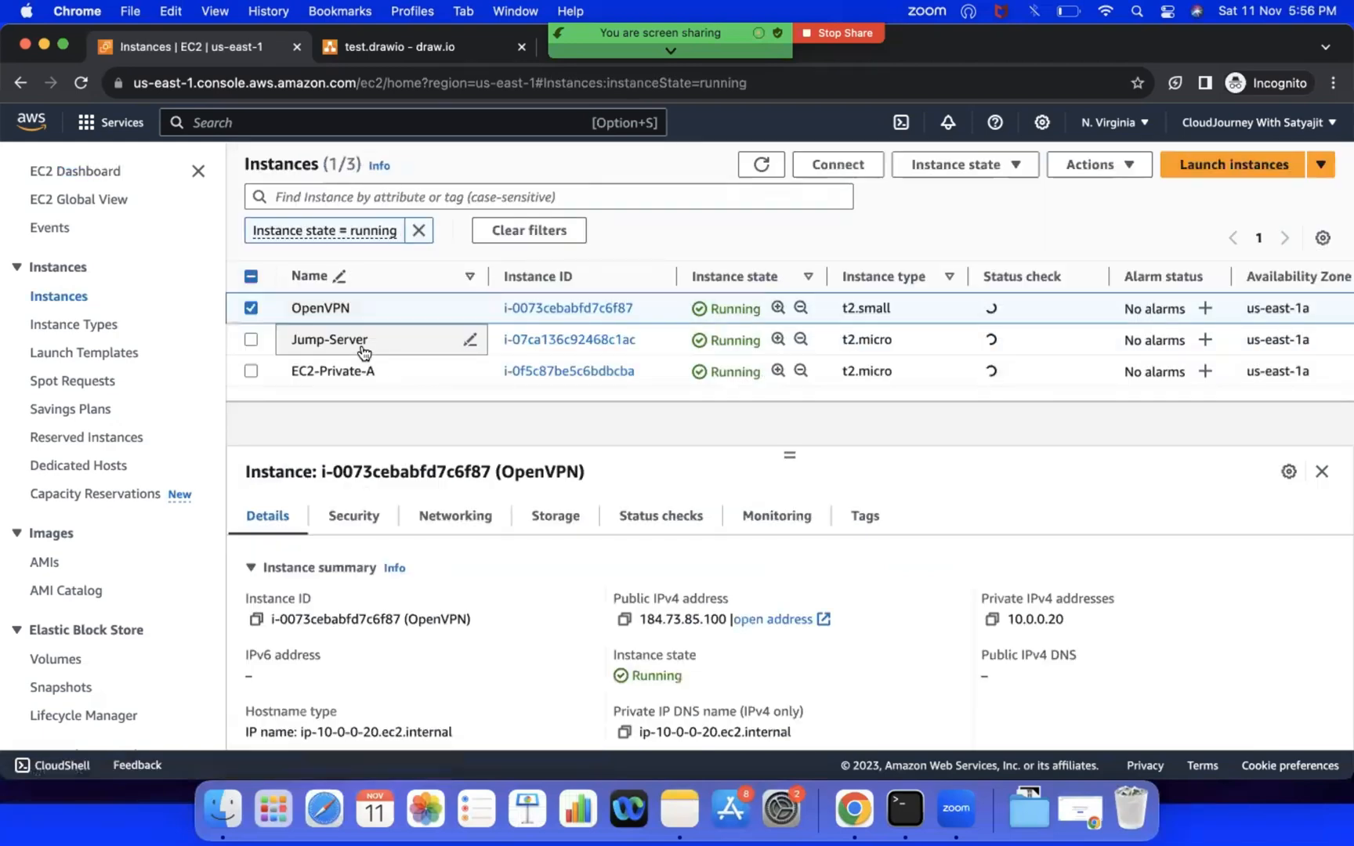
{"action": "left_click", "coordinate": [251, 308]}
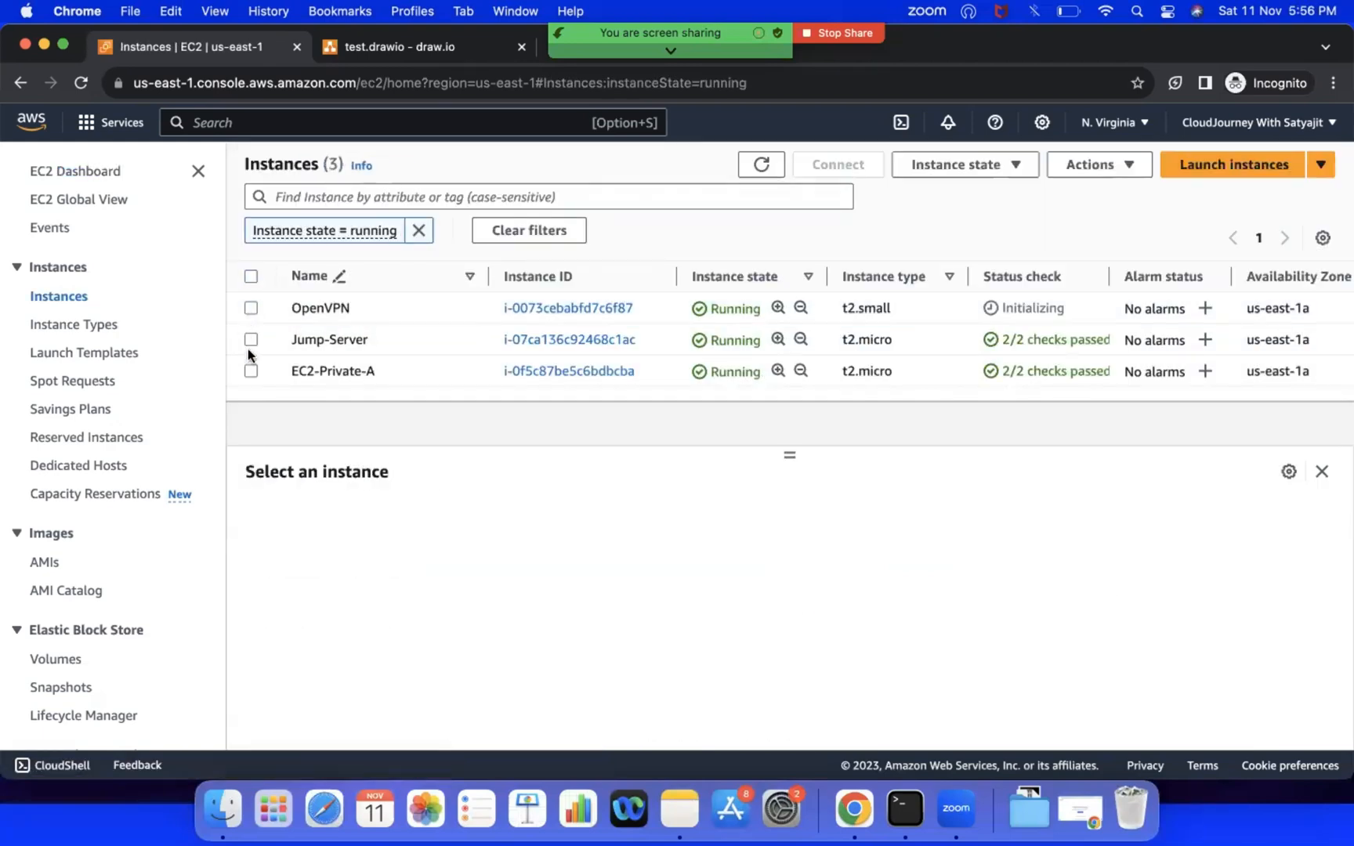
{"action": "left_click", "coordinate": [251, 308]}
{"action": "left_click", "coordinate": [625, 619]}
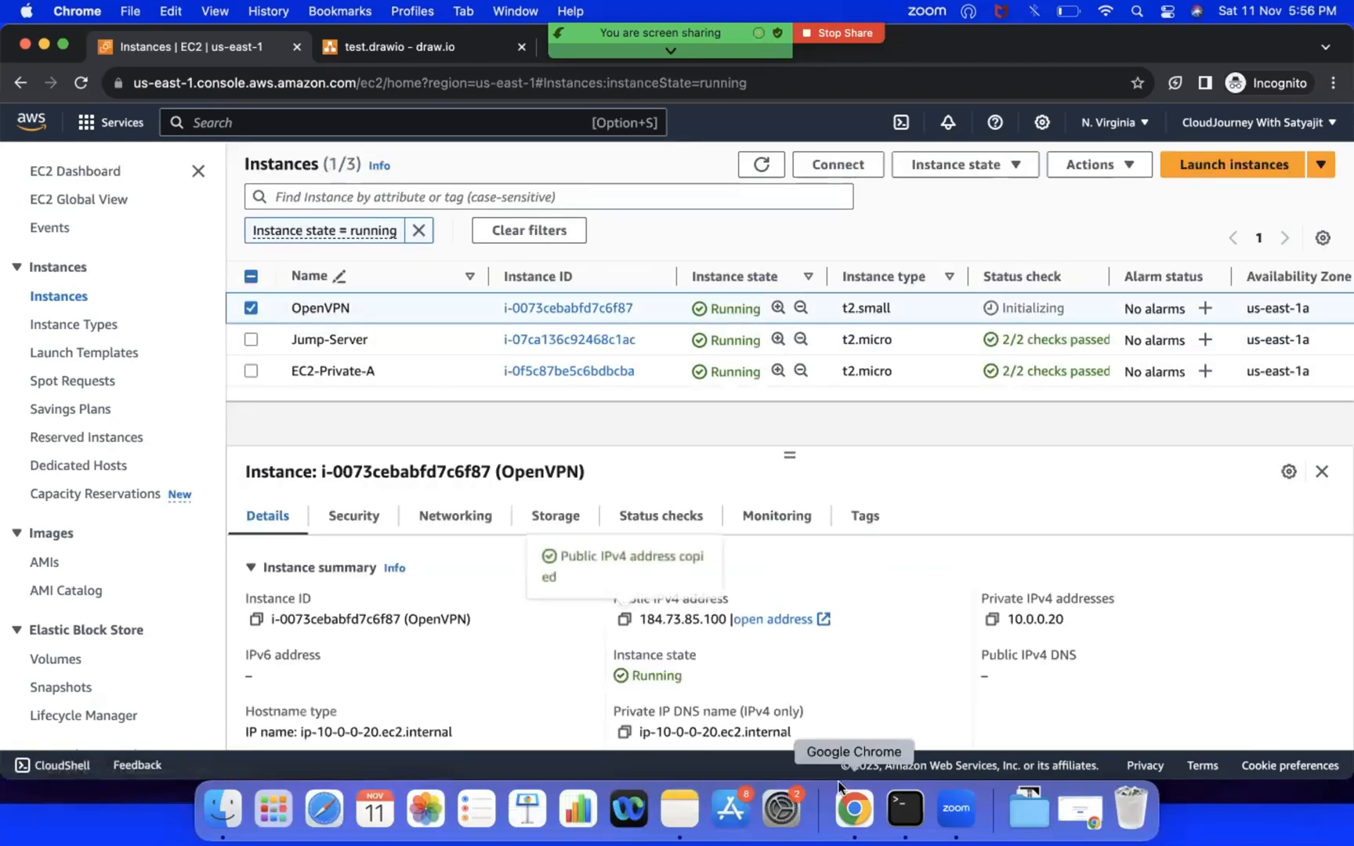
{"action": "left_click", "coordinate": [905, 808]}
{"action": "key", "text": "Return"}
{"action": "key", "text": "Return"}
{"action": "key", "text": "Return"}
{"action": "key", "text": "Return"}
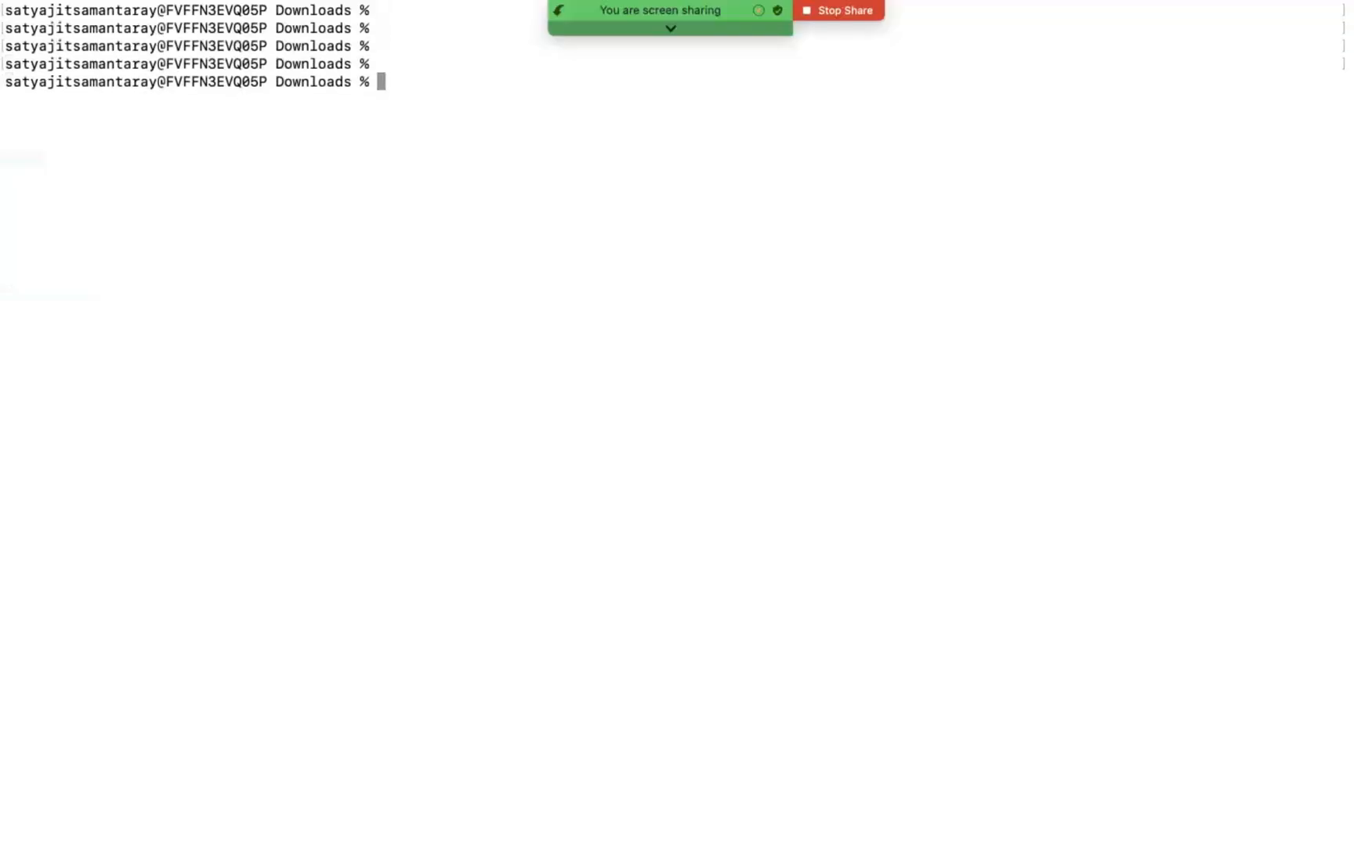
{"action": "type", "text": "ssh -i dev"}
{"action": "key", "text": "Tab"}
{"action": "type", "text": "openvp"}
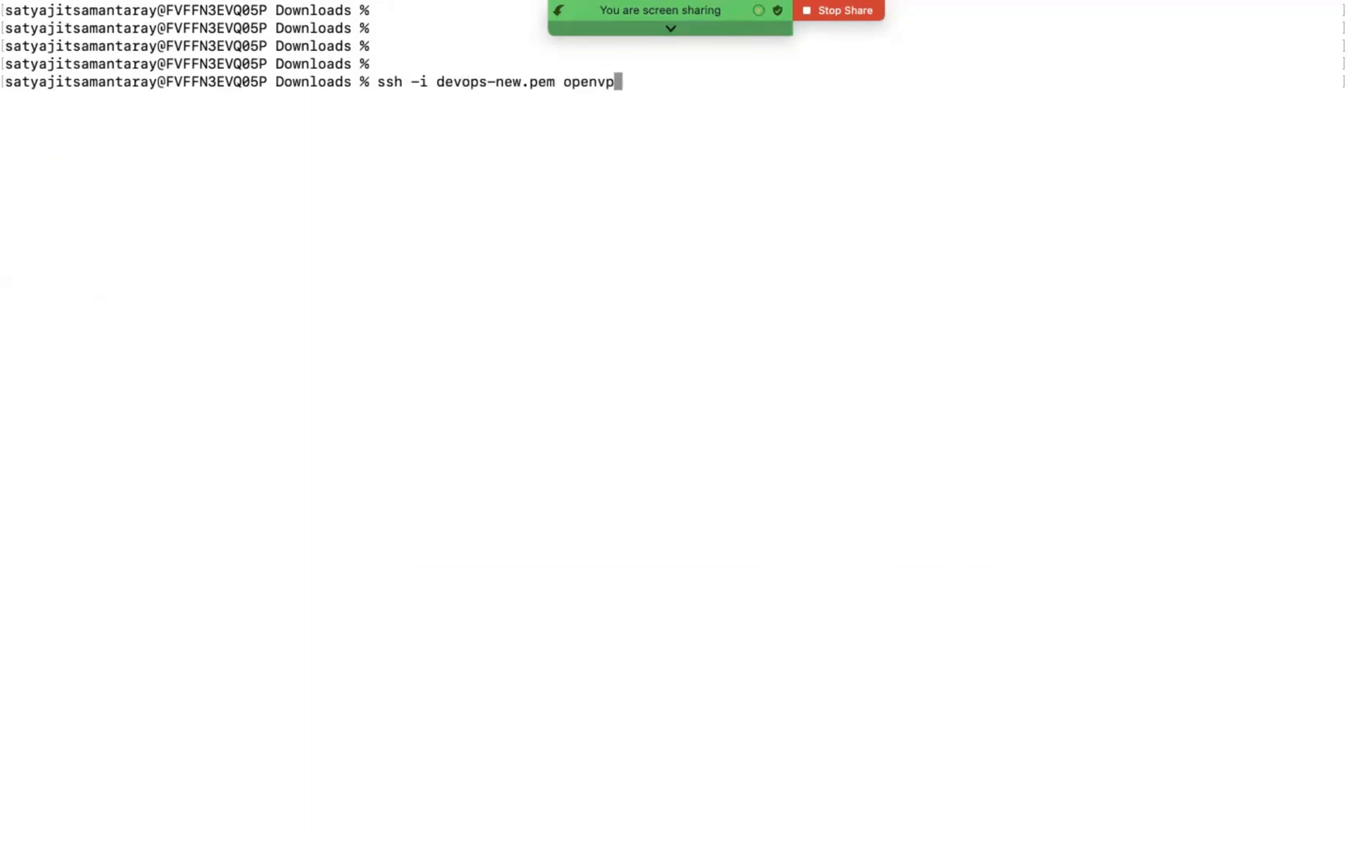
{"action": "type", "text": "nas@"}
{"action": "key", "text": "super+v"}
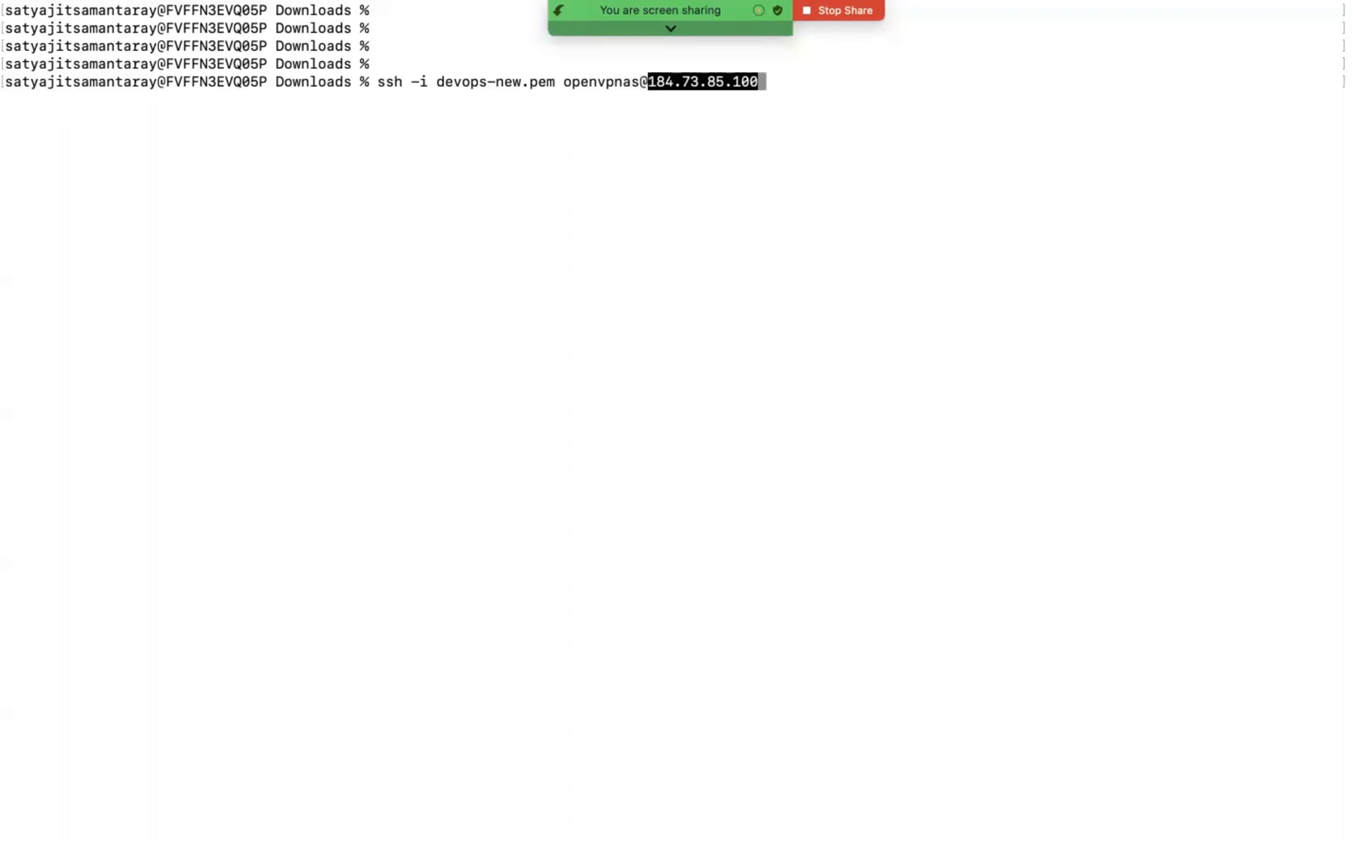
{"action": "key", "text": "Return"}
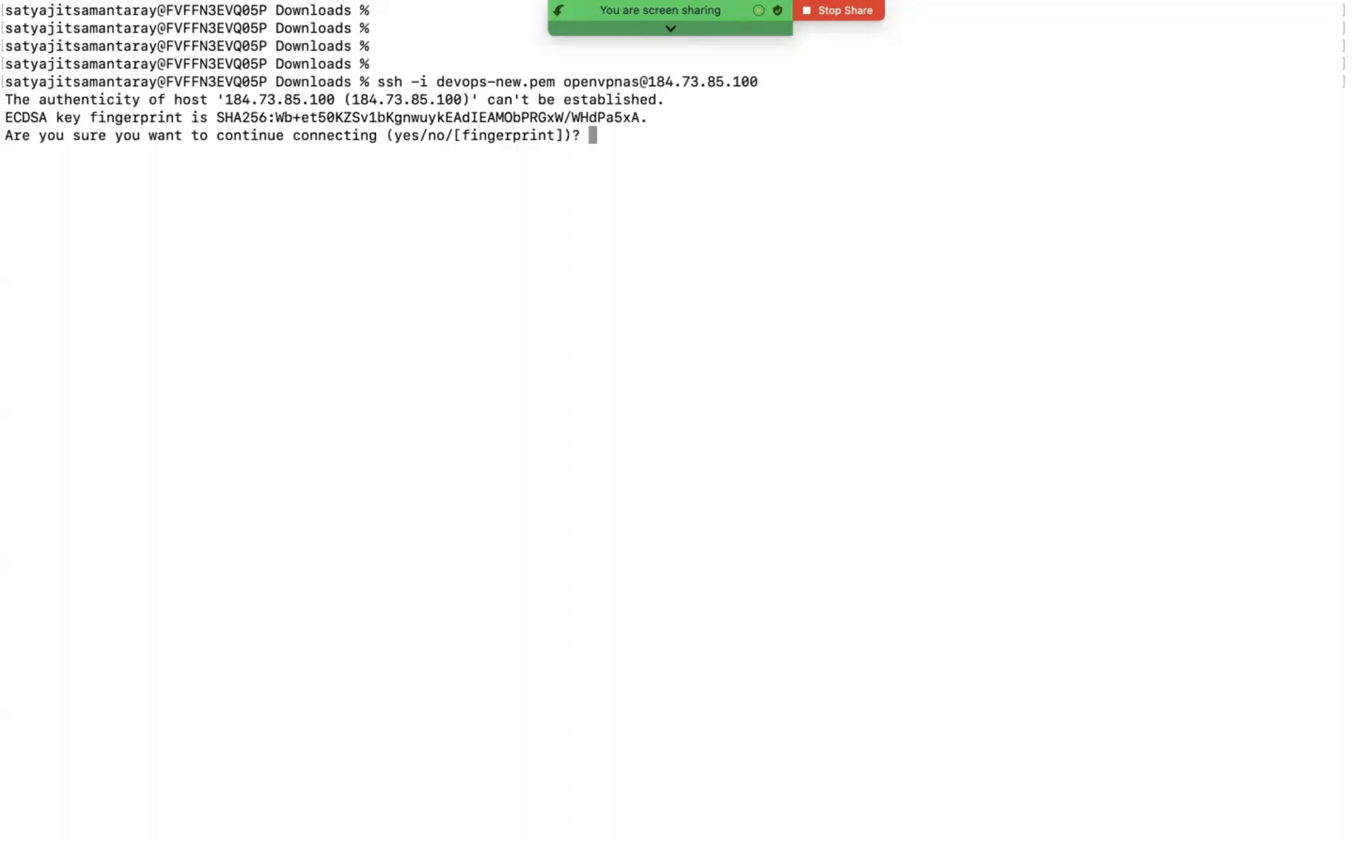
{"action": "type", "text": "yes"}
{"action": "key", "text": "Return"}
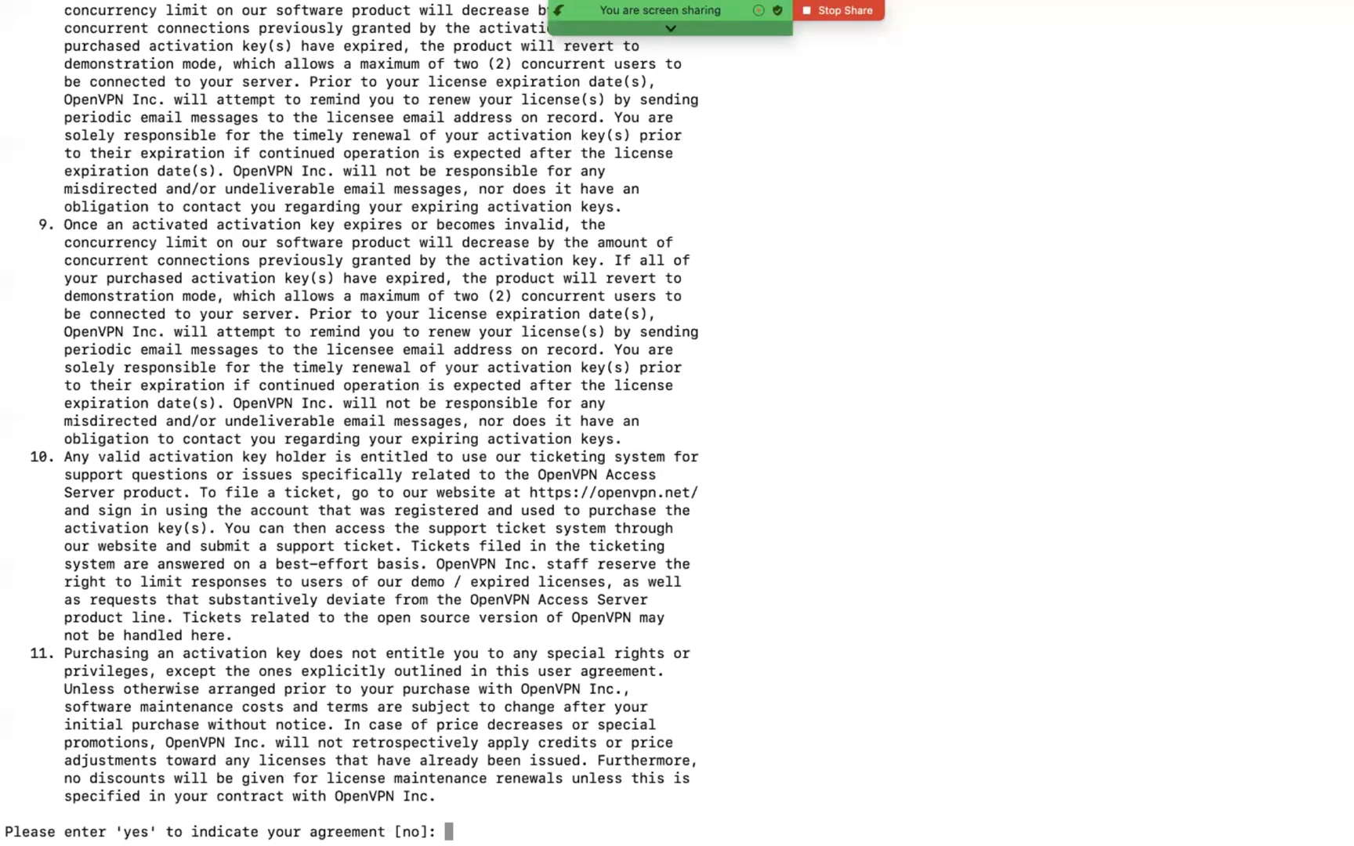
Step: Accept the OpenVPN licence agreement and set up a primary Access Server node with its Admin Web UI on all interfaces
{"action": "type", "text": "yes"}
{"action": "key", "text": "Return"}
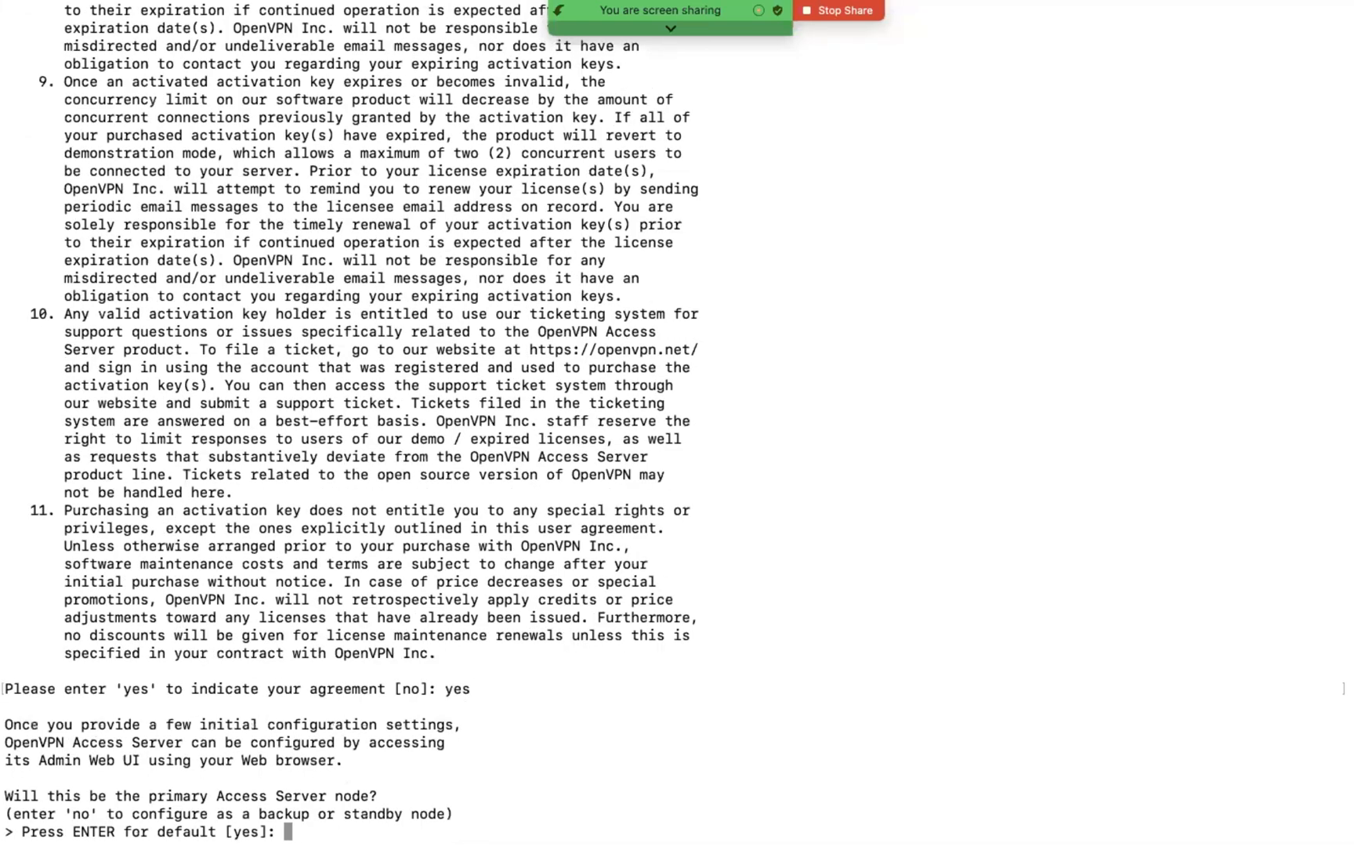
{"action": "key", "text": "Return"}
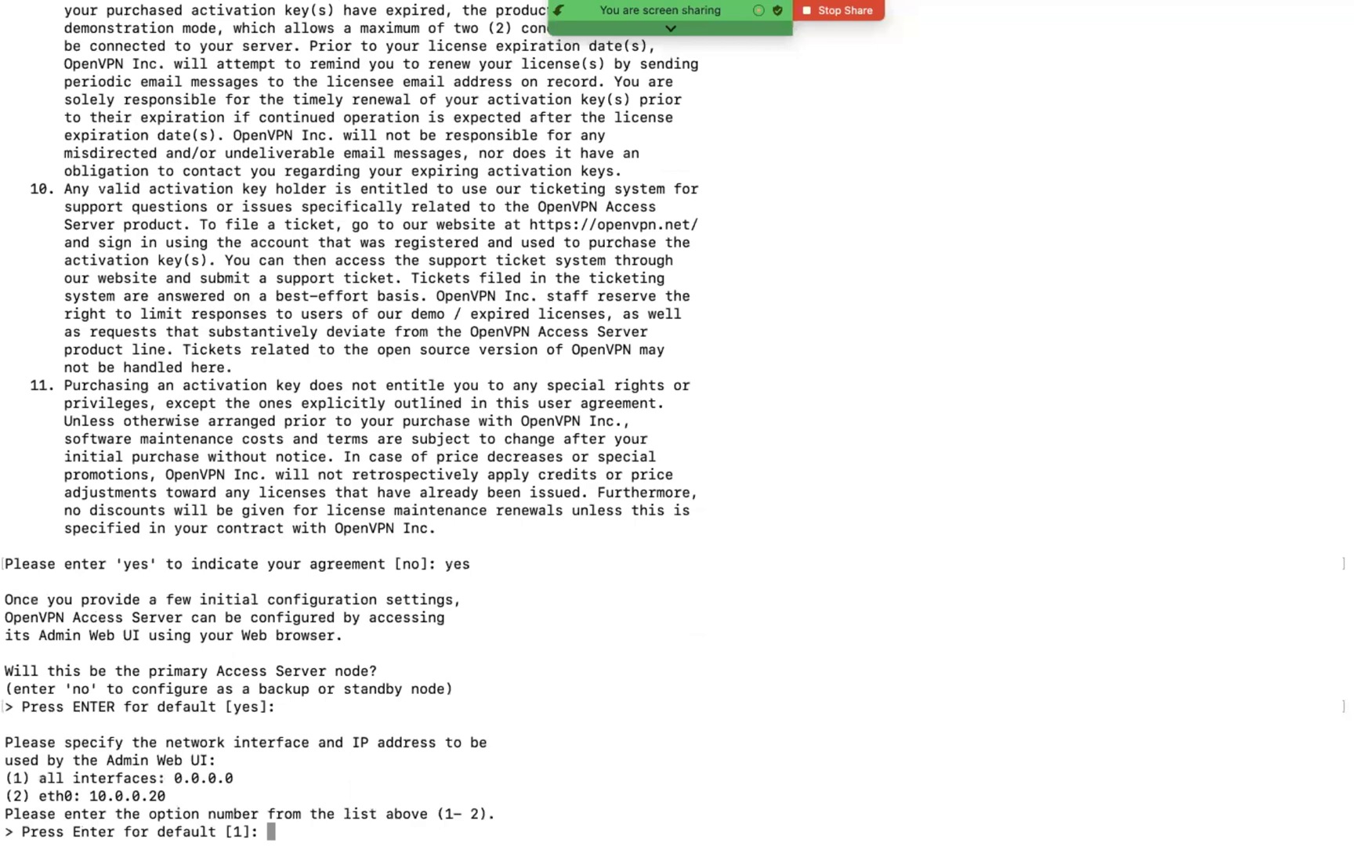
{"action": "key", "text": "Return"}
{"action": "key", "text": "Return"}
{"action": "key", "text": "Return"}
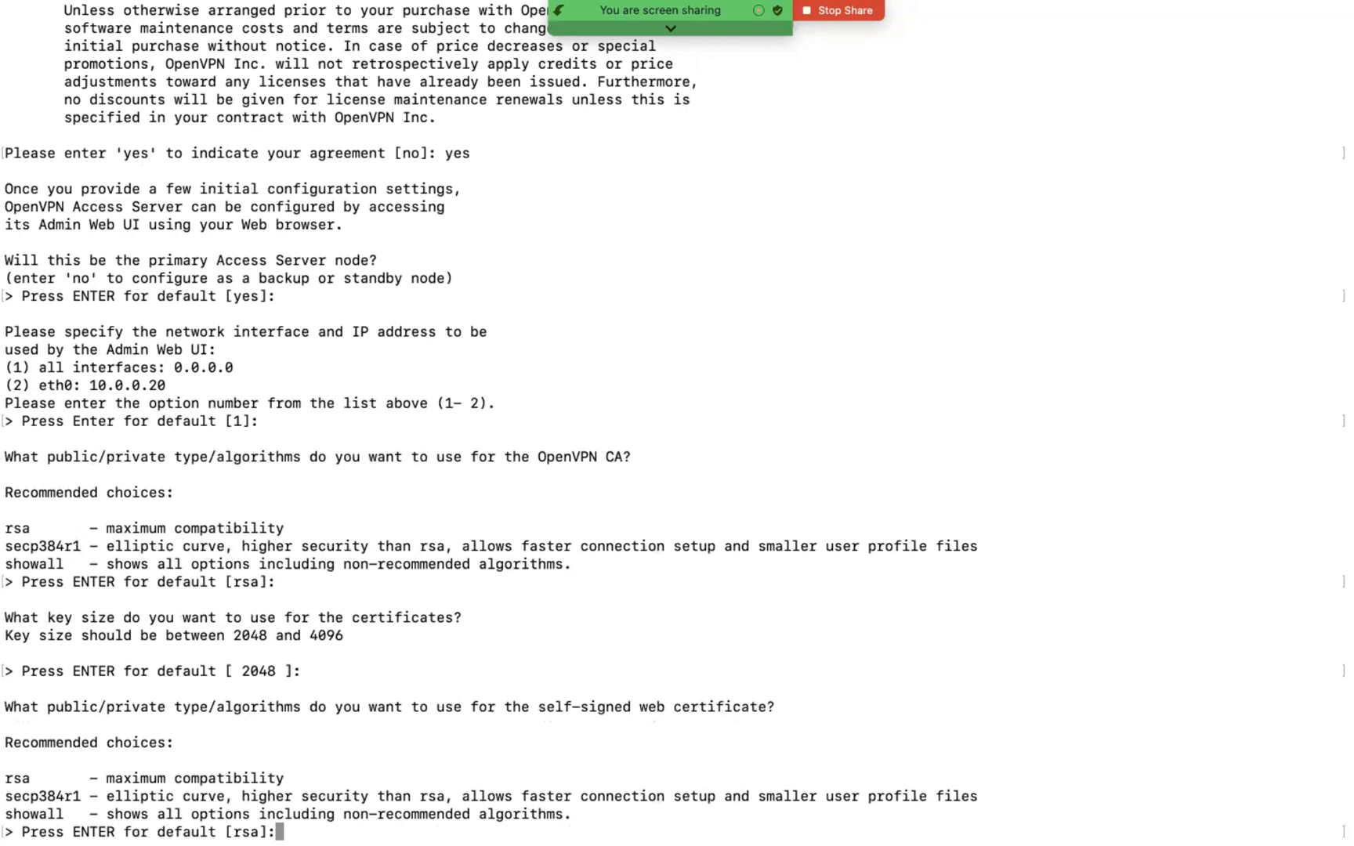
Step: Use the default rsa algorithm with key size 2048 for both the OpenVPN CA and the self-signed web certificate
{"action": "key", "text": "Return"}
{"action": "key", "text": "Return"}
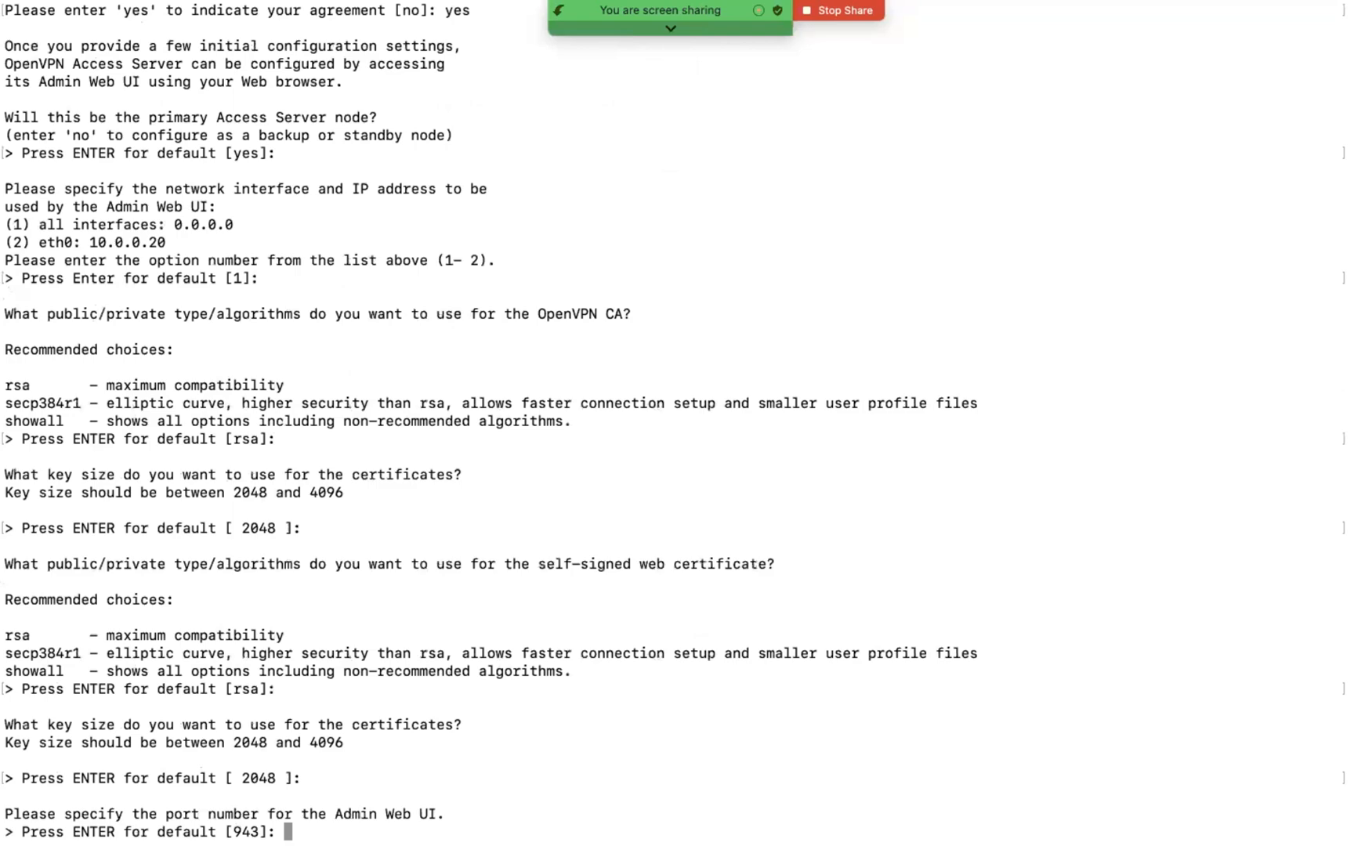
Step: Accept the network defaults: Admin Web UI port 943, daemon TCP port 443, no client or DNS traffic routing, private subnets accessible
{"action": "key", "text": "Return"}
{"action": "key", "text": "Return"}
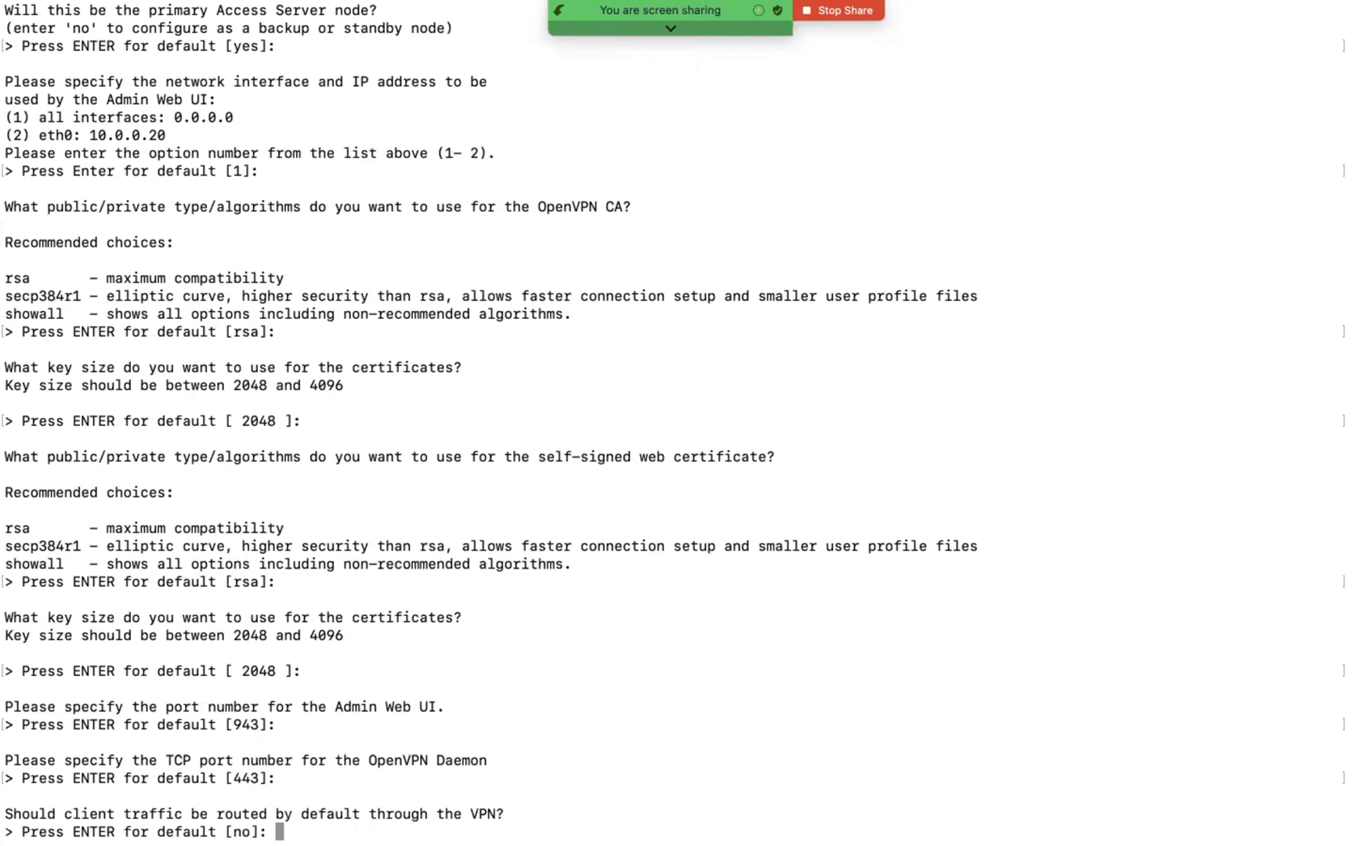
{"action": "key", "text": "Return"}
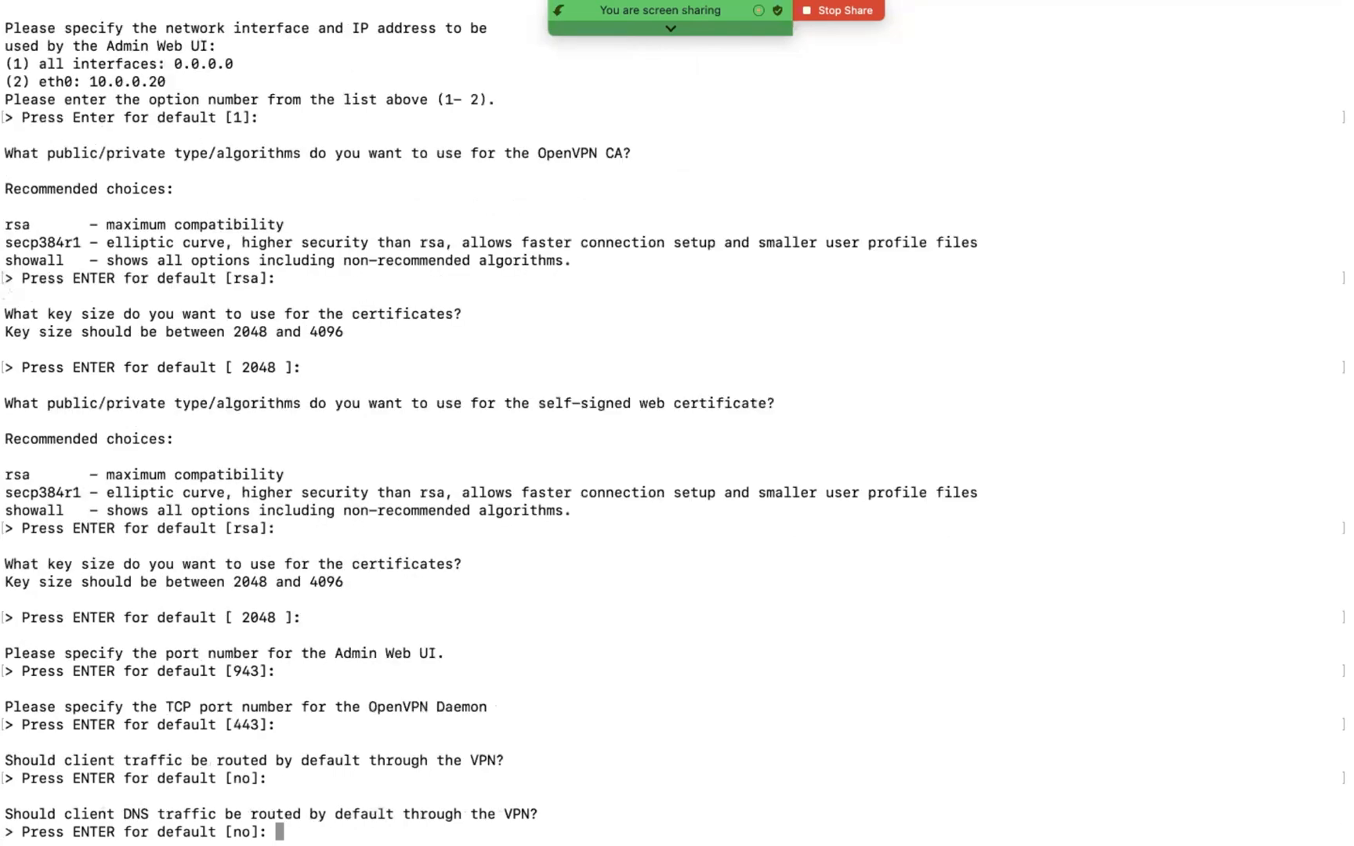
{"action": "key", "text": "Return"}
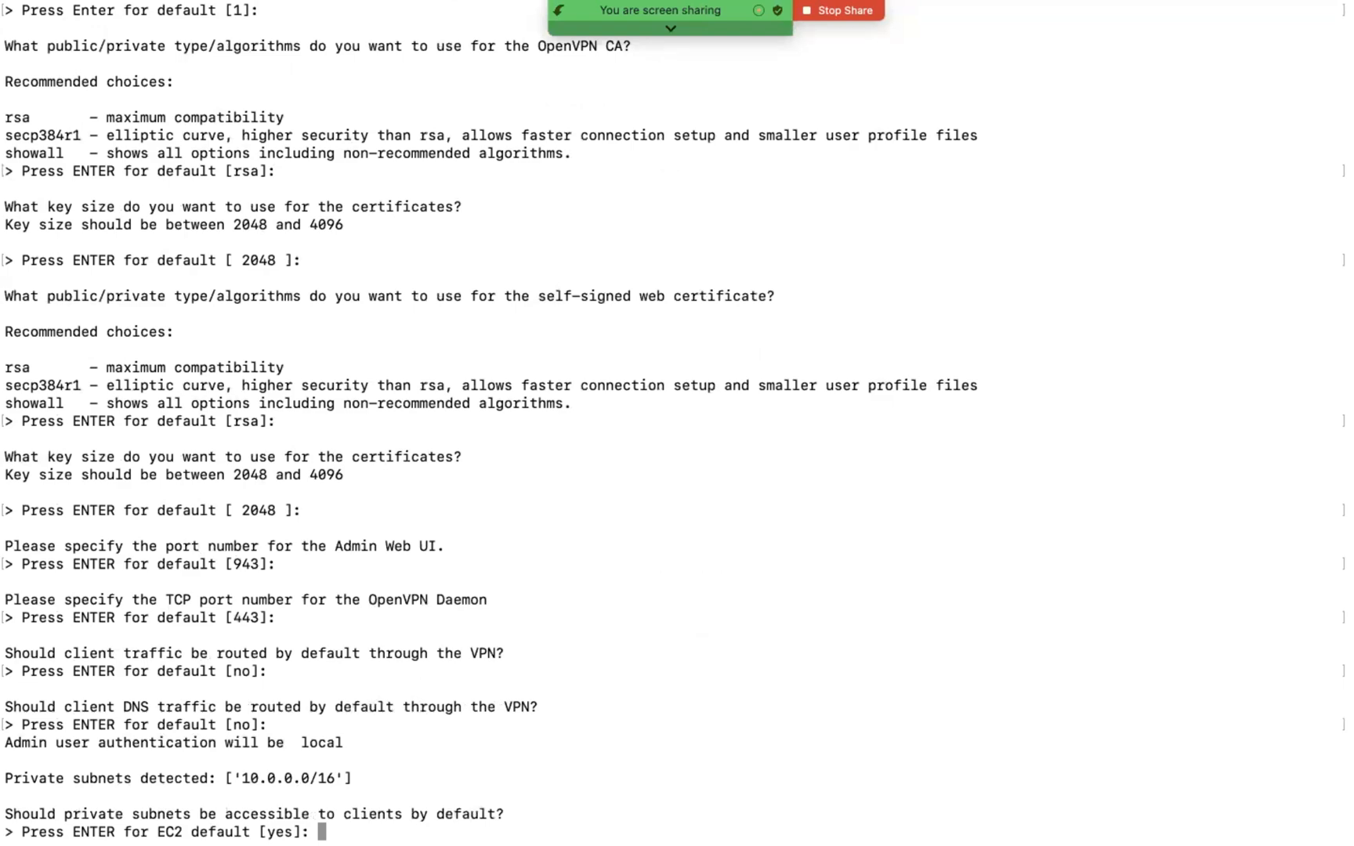
{"action": "key", "text": "Return"}
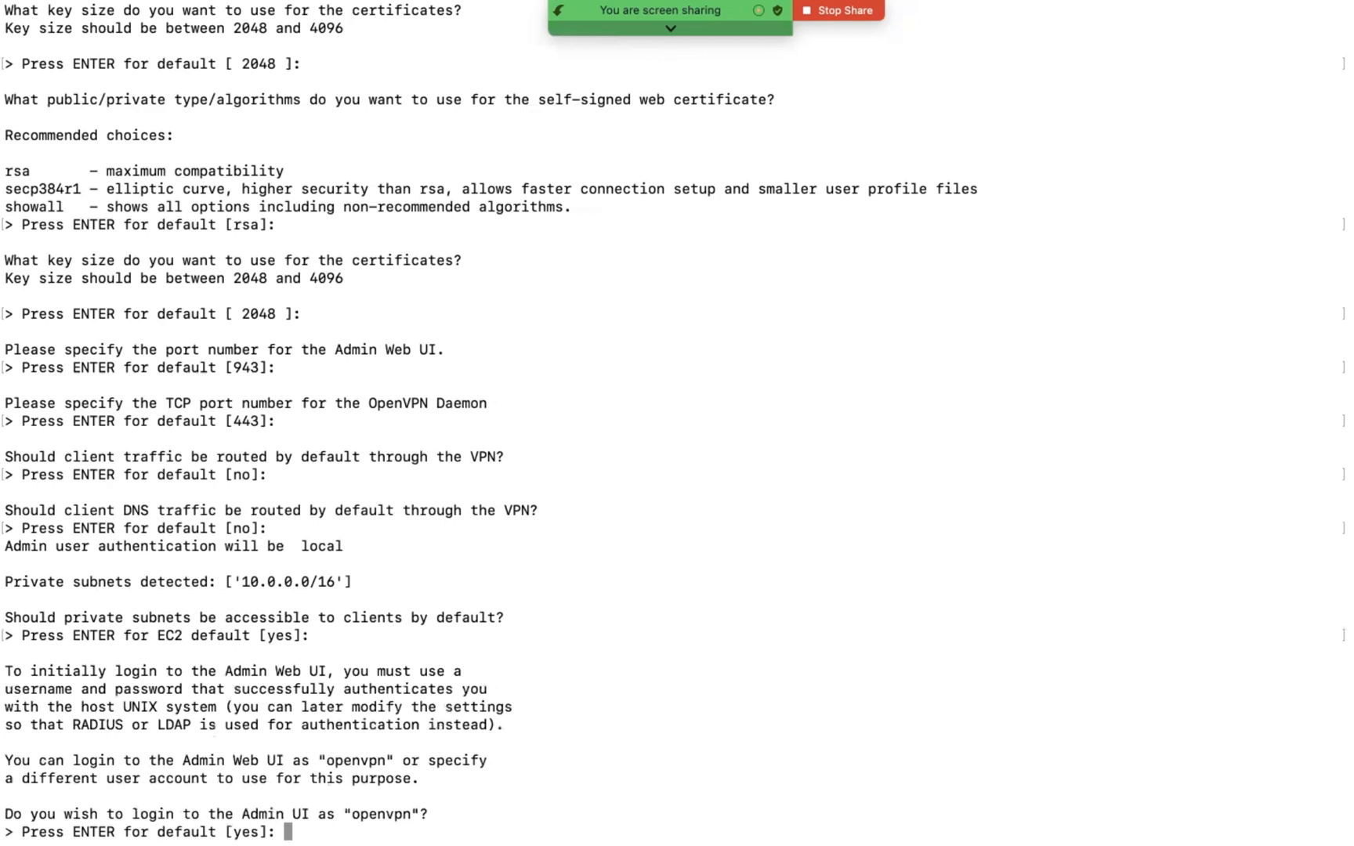
Step: Keep "openvpn" as the Admin UI login, enter and confirm its account password, and leave the activation key blank
{"action": "key", "text": "Return"}
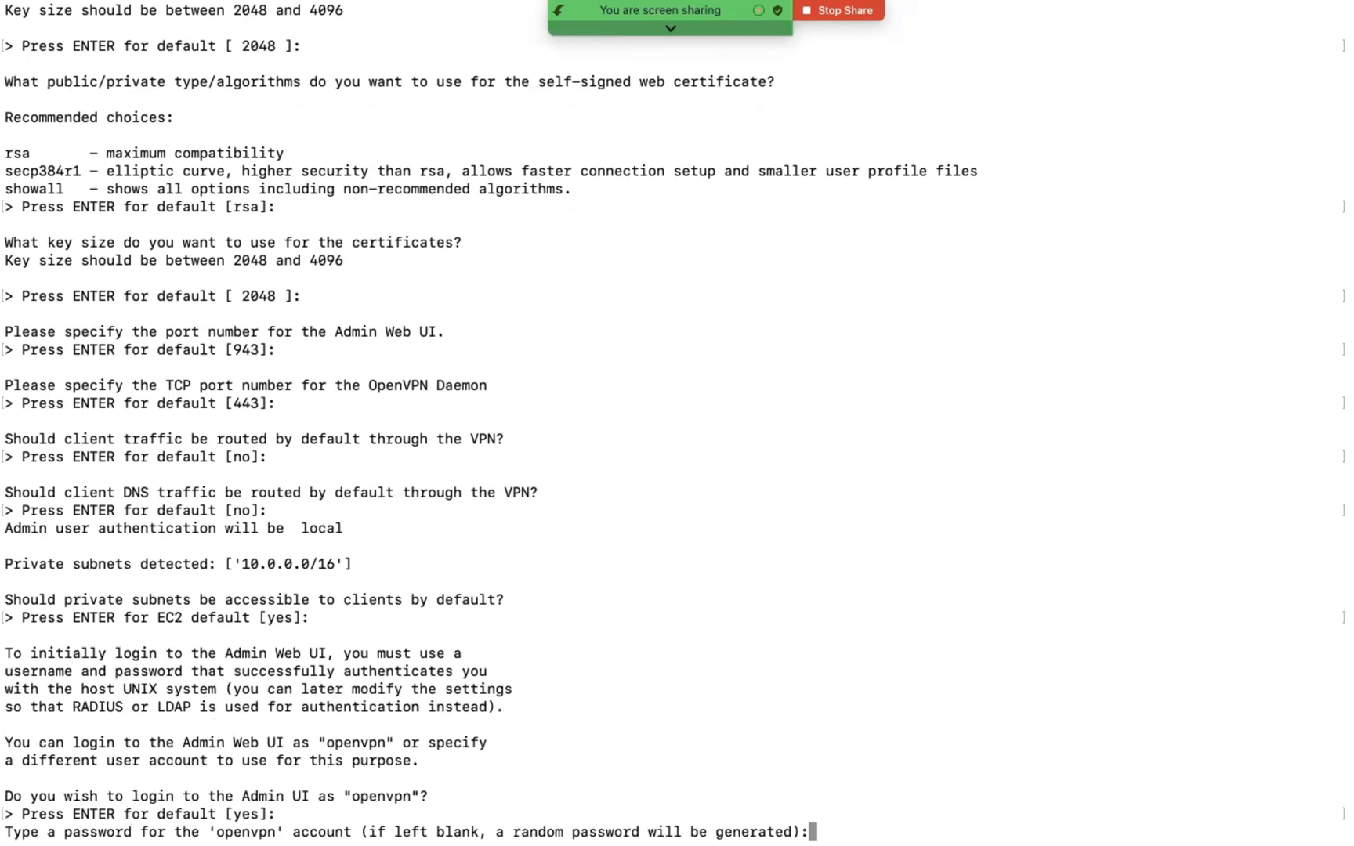
{"action": "key", "text": "Return"}
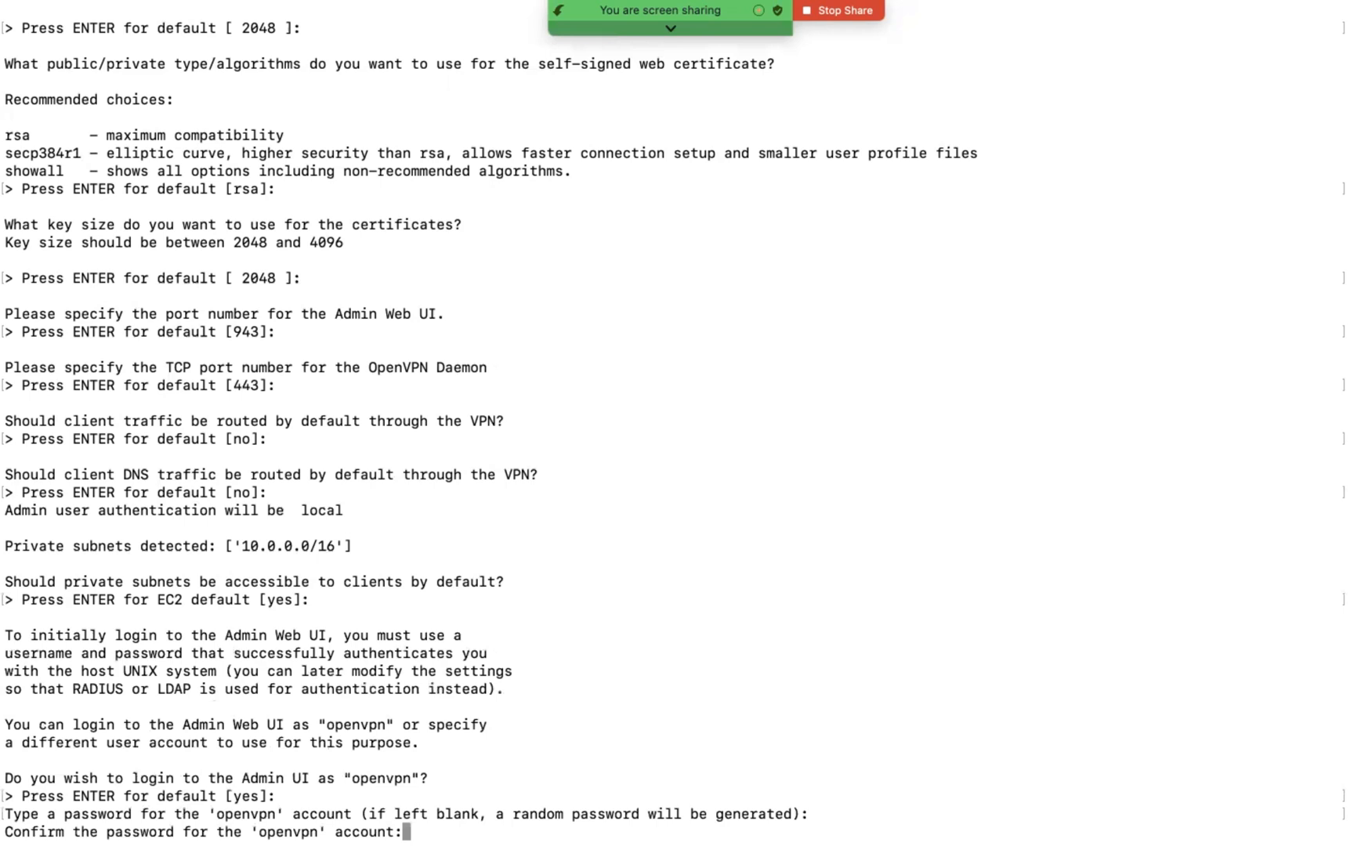
{"action": "key", "text": "Return"}
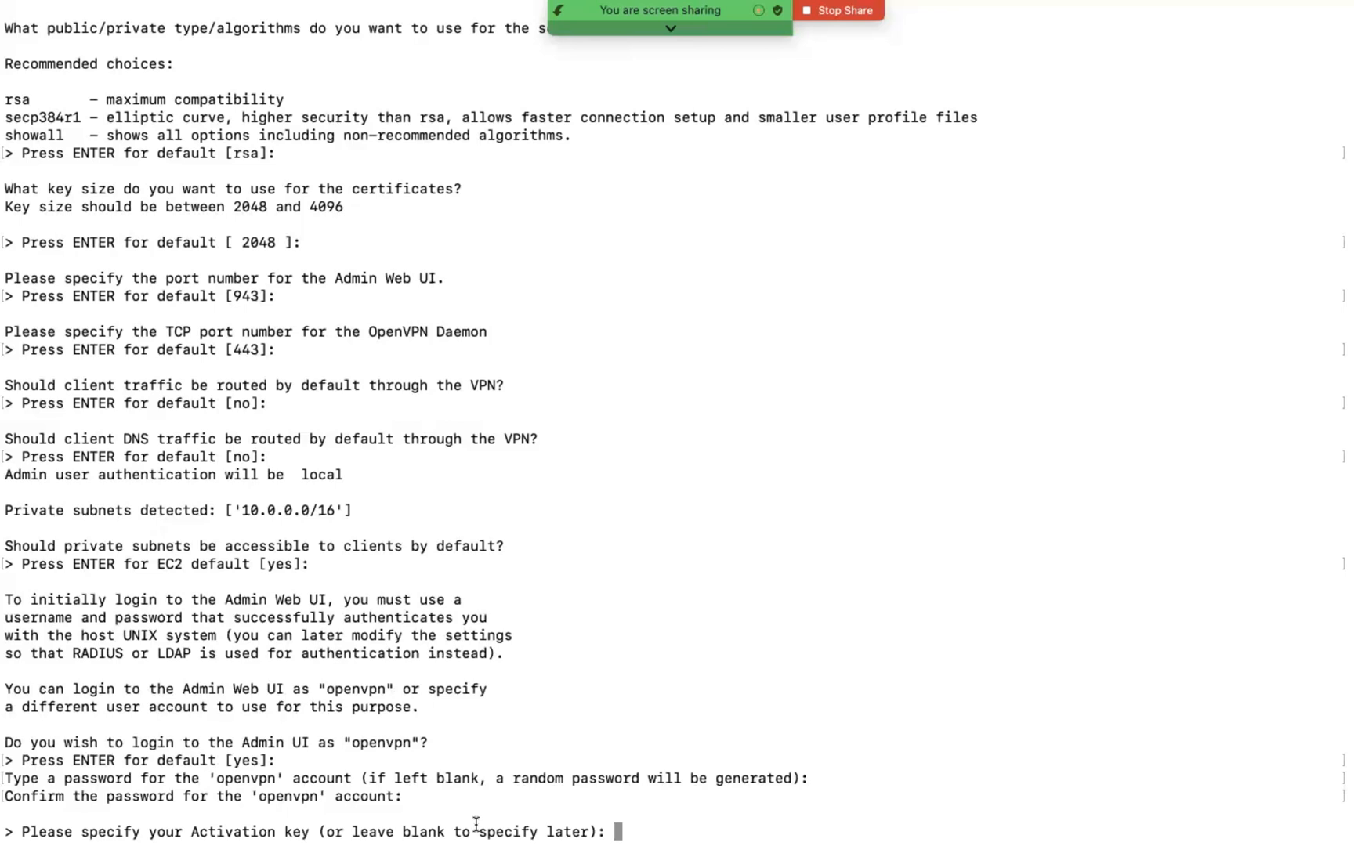
{"action": "key", "text": "Return"}
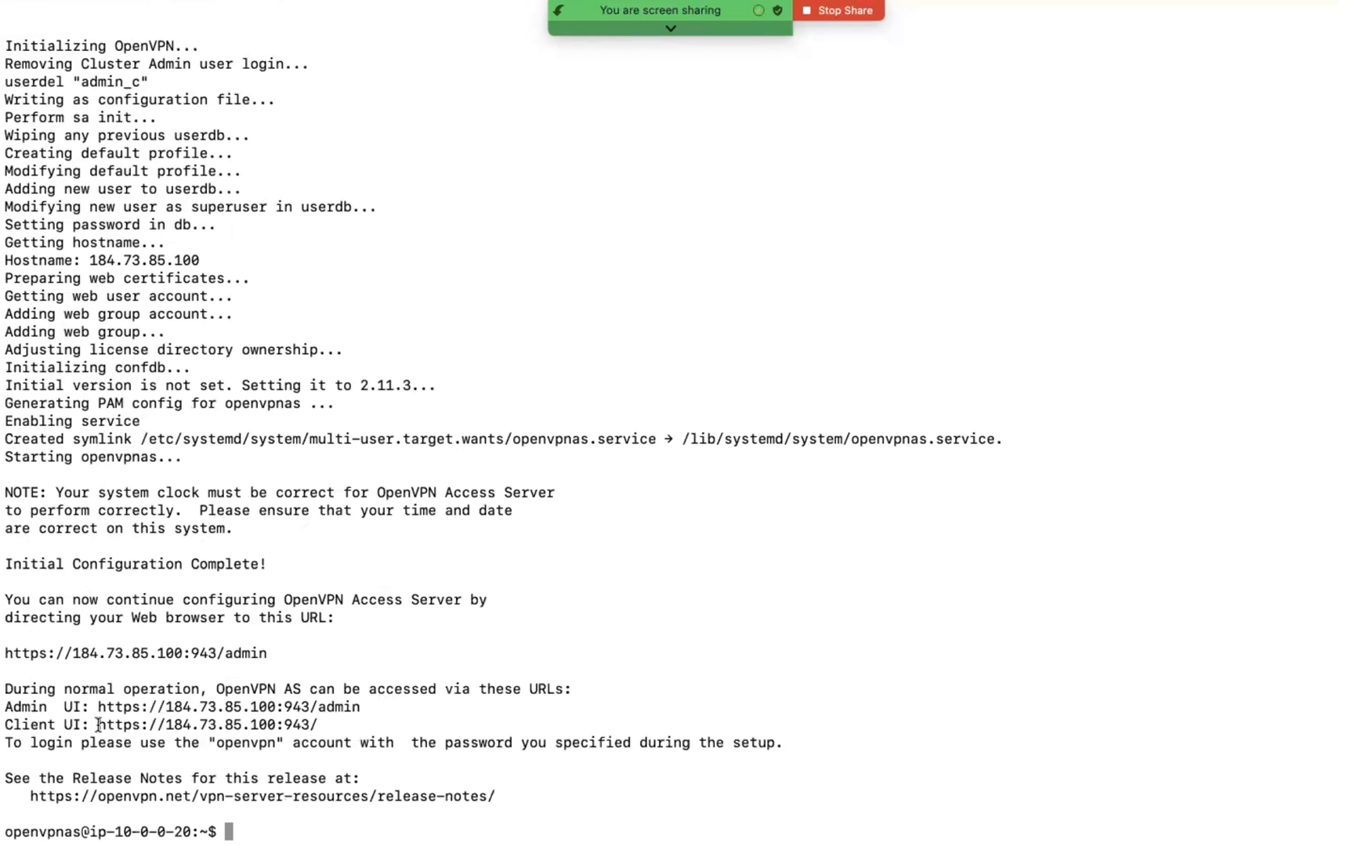
{"action": "left_click_drag", "start_coordinate": [97, 725], "coordinate": [327, 712]}
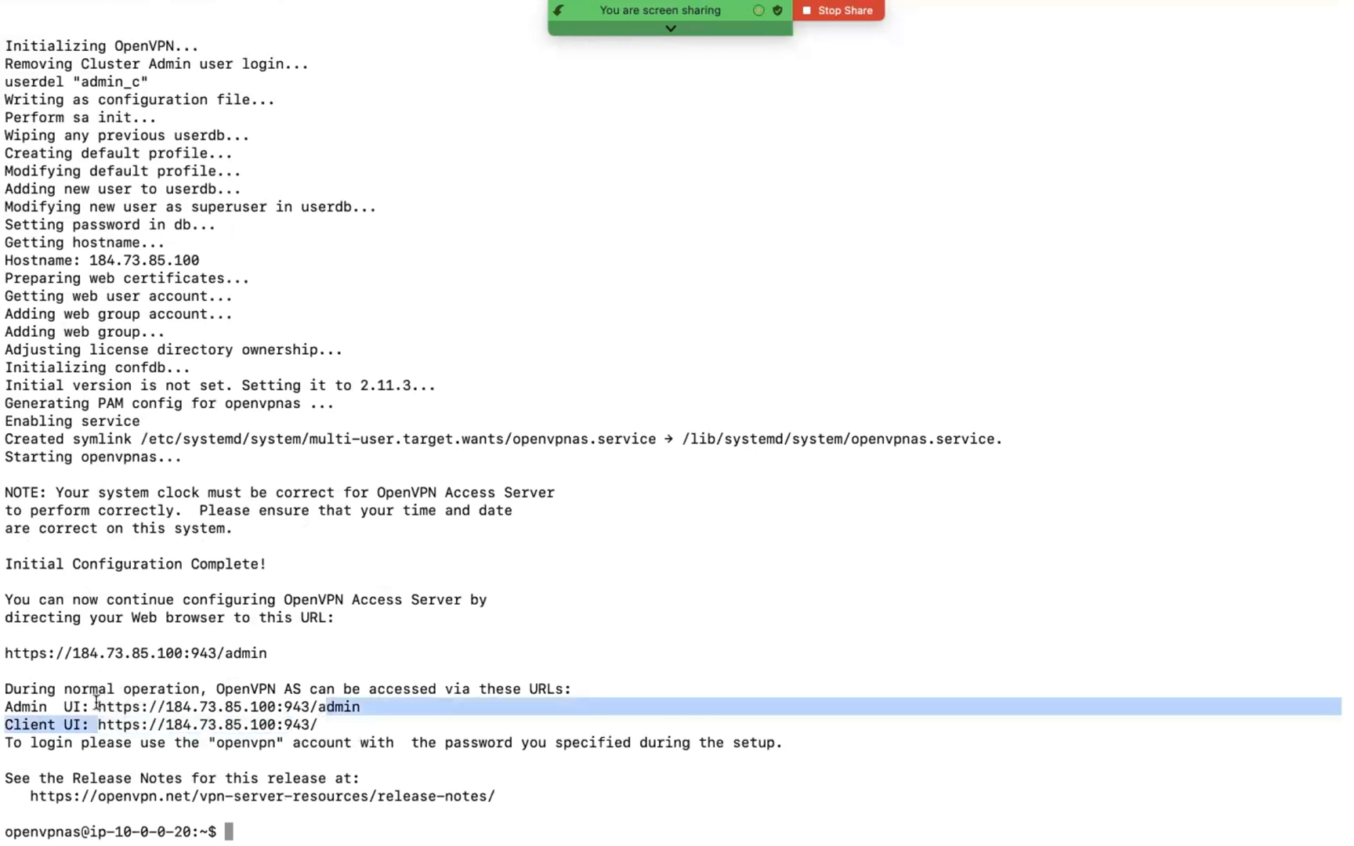
{"action": "left_click_drag", "start_coordinate": [97, 705], "coordinate": [359, 705]}
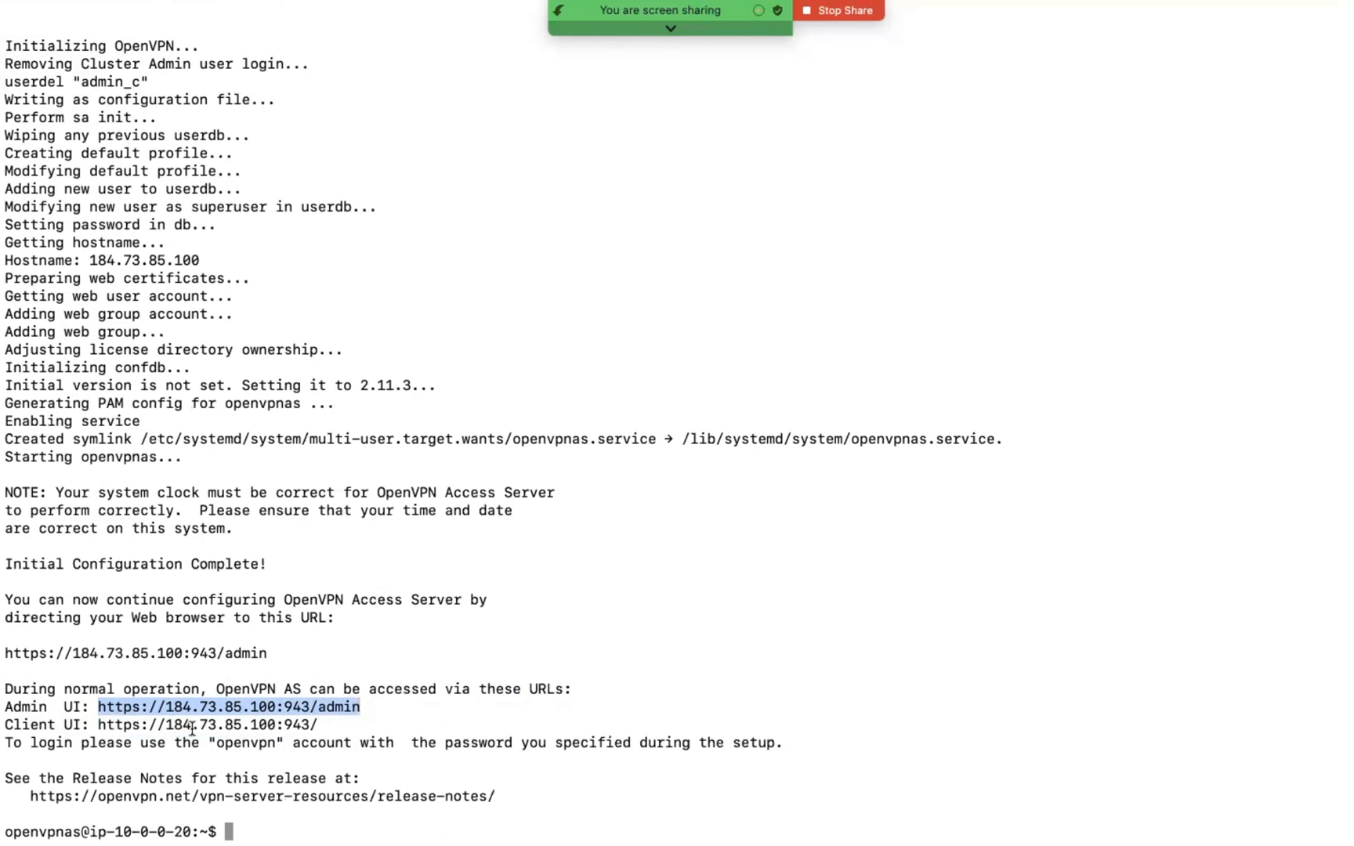
{"action": "left_click", "coordinate": [376, 703]}
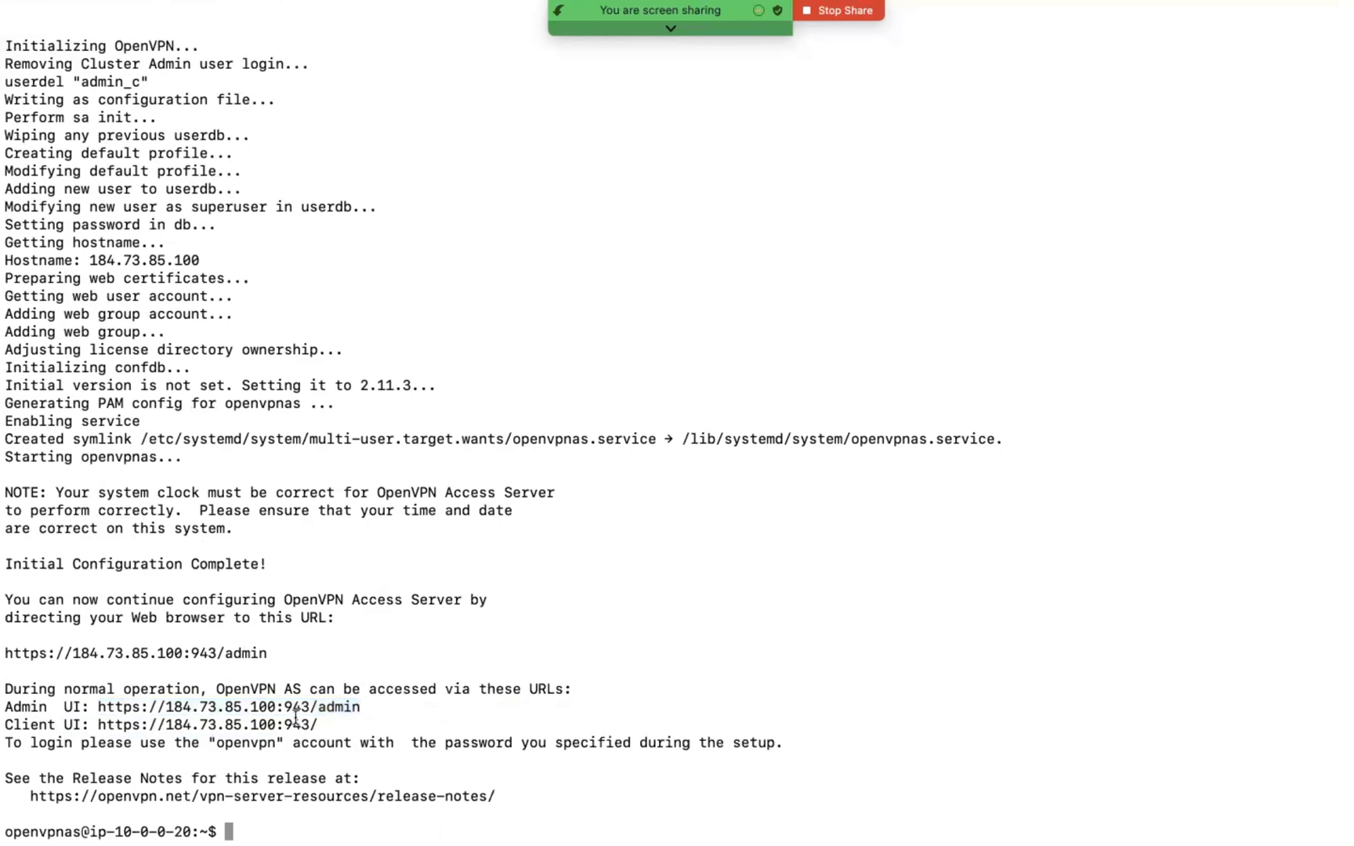
Step: Switch back to Chrome and move the Zoom meeting toolbar clear of the browser tabs
{"action": "key", "text": "ctrl+Right"}
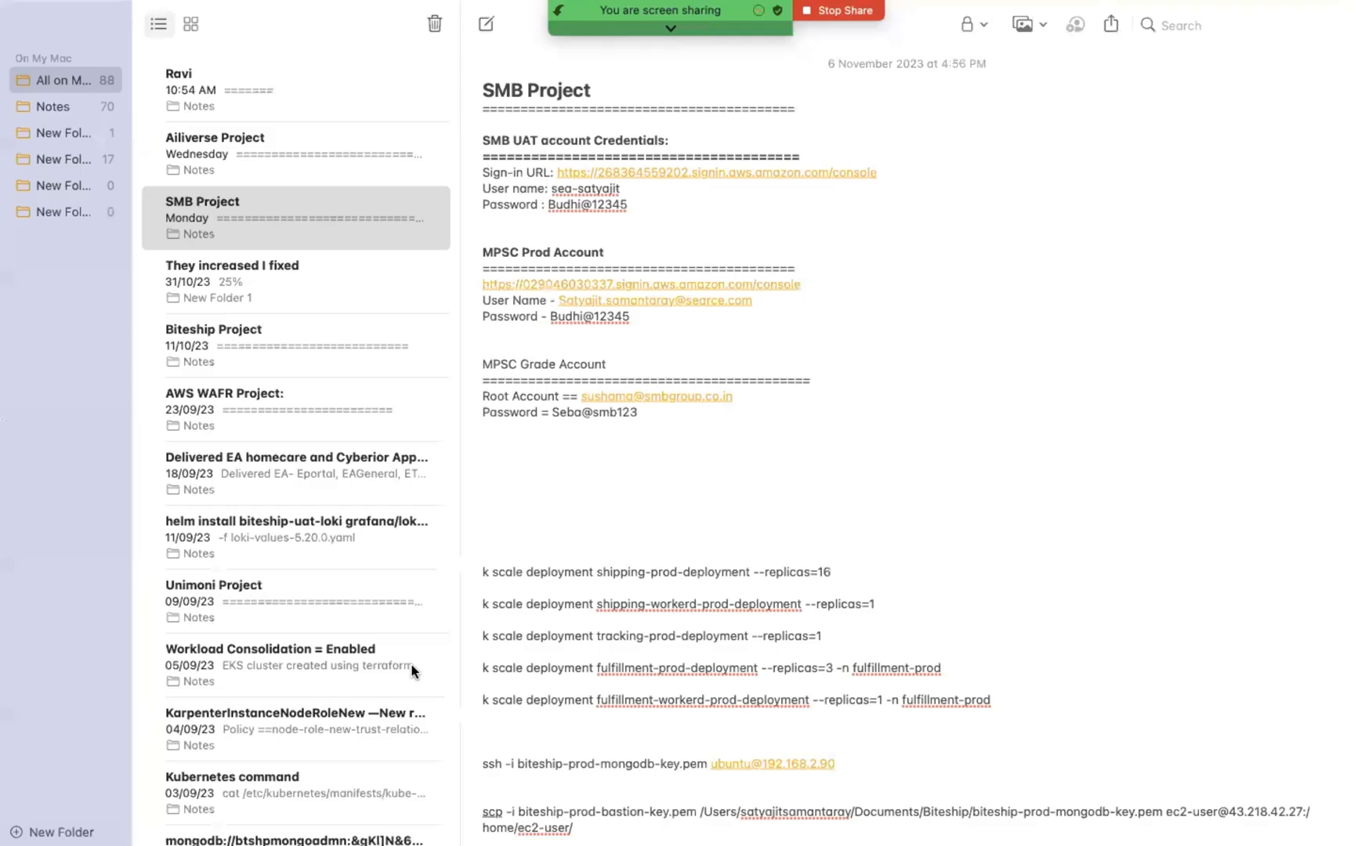
{"action": "key", "text": "ctrl+Left"}
{"action": "key", "text": "ctrl+Left"}
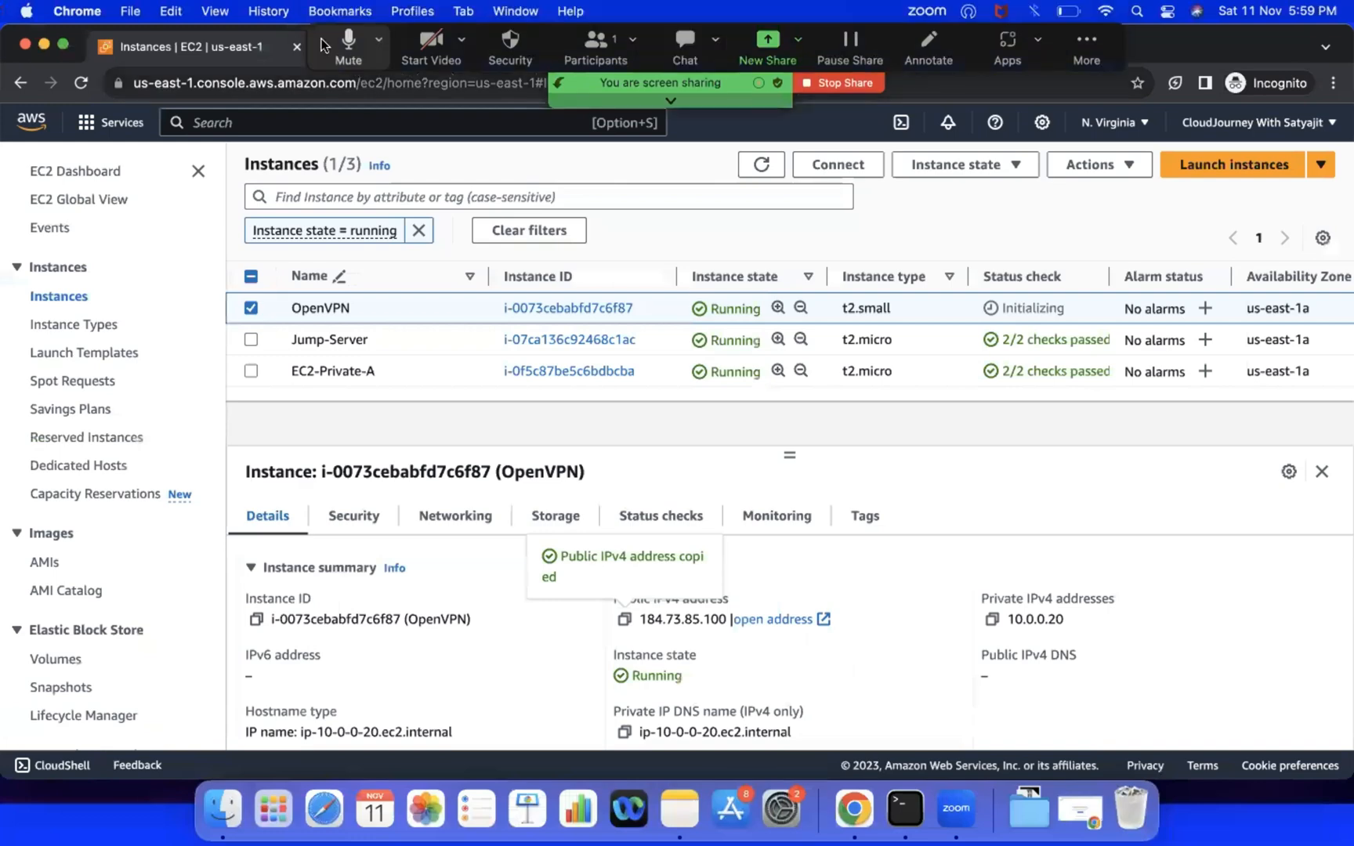
{"action": "left_click_drag", "start_coordinate": [323, 43], "coordinate": [426, 146]}
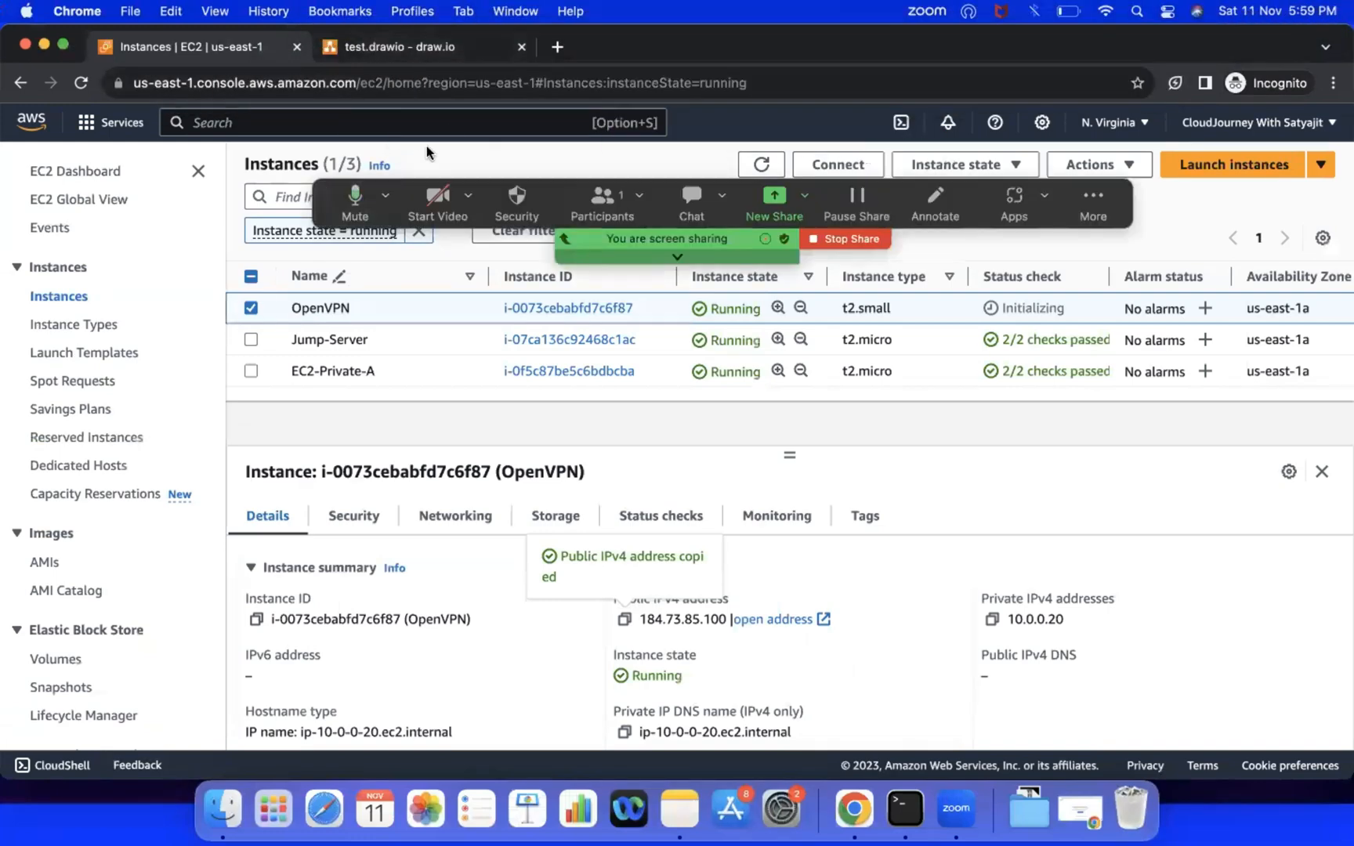
Step: Open a new browser tab and search Google for "openvpn", refining the query to "openvpn download"
{"action": "left_click", "coordinate": [558, 46]}
{"action": "type", "text": "openvpn"}
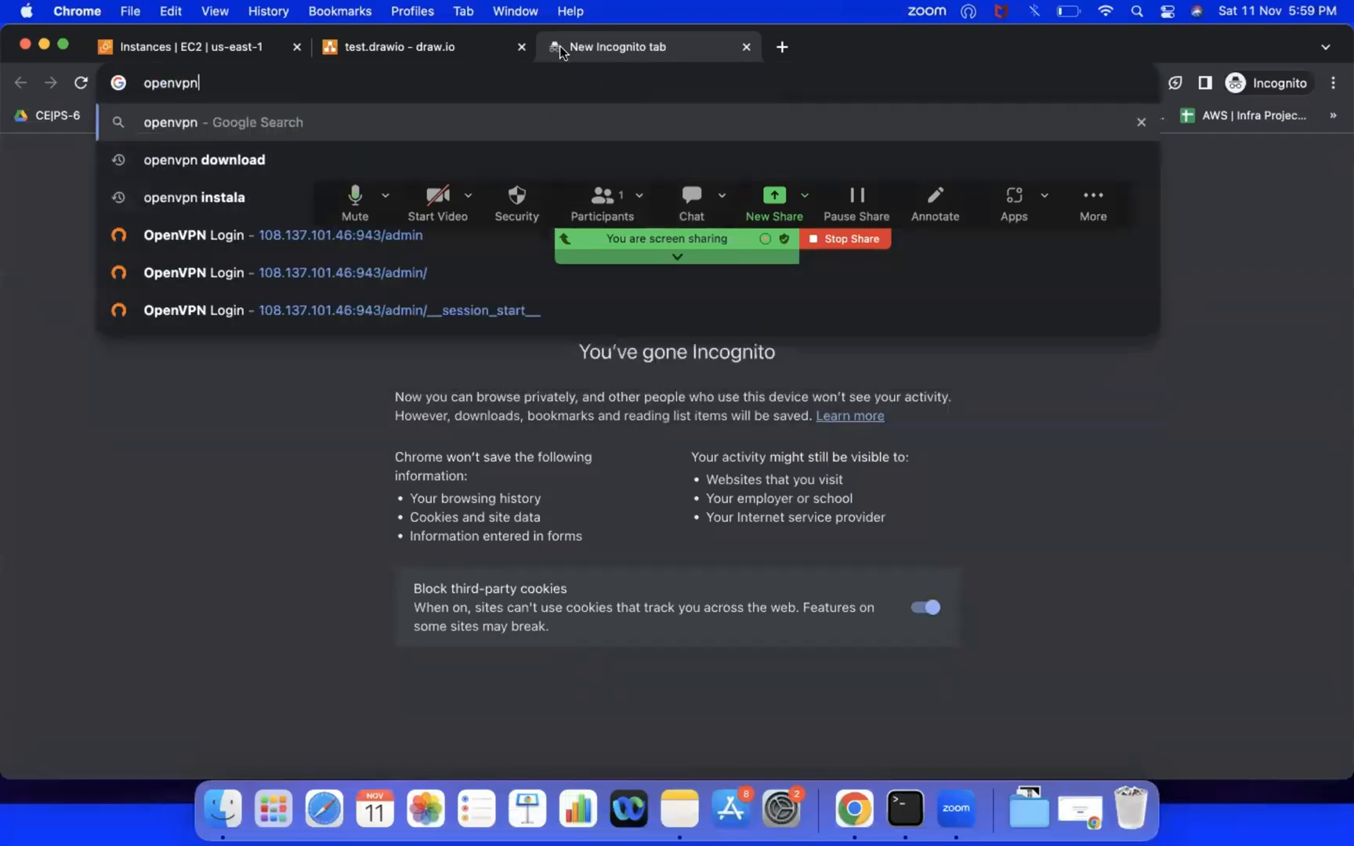
{"action": "key", "text": "Return"}
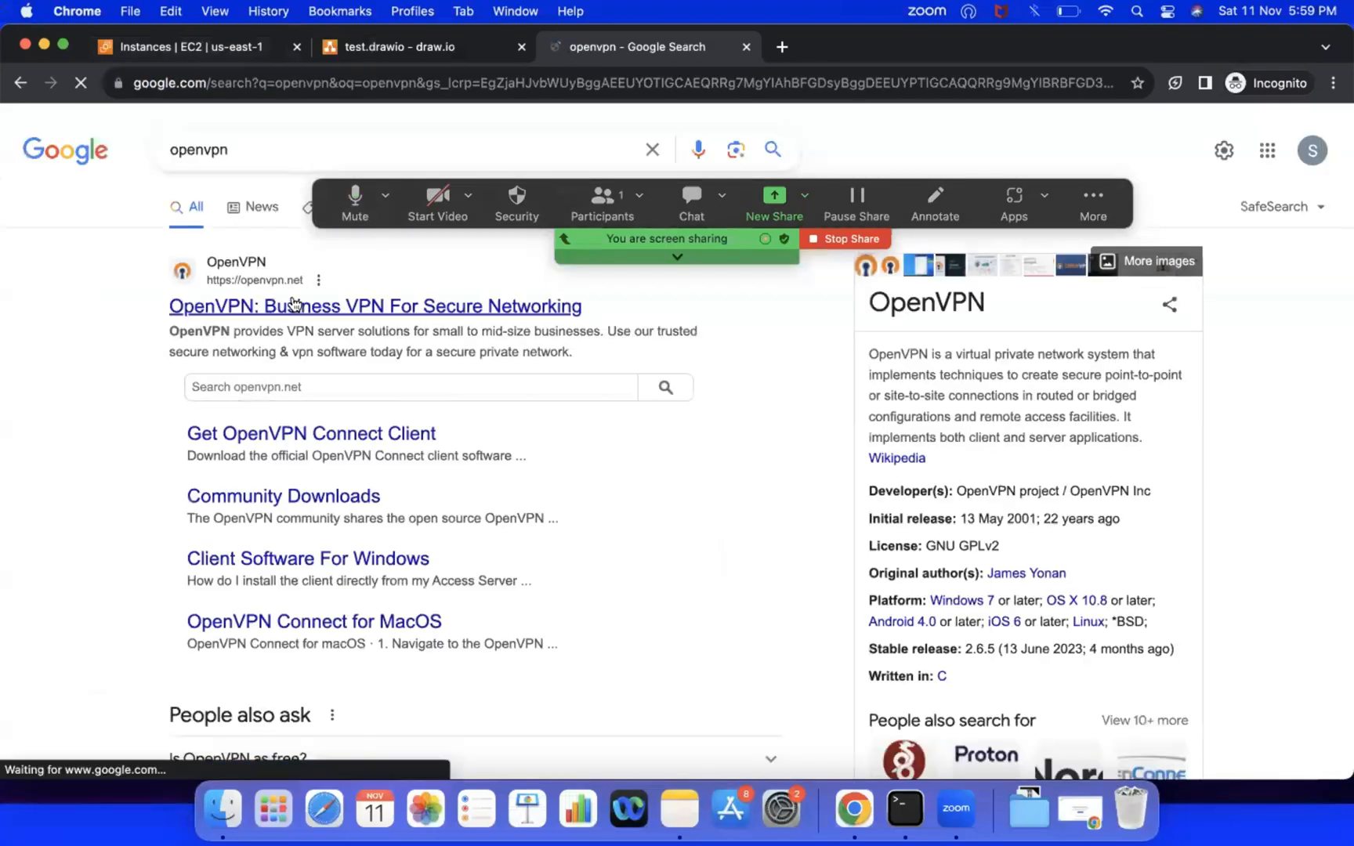
{"action": "left_click", "coordinate": [275, 147]}
{"action": "type", "text": "download"}
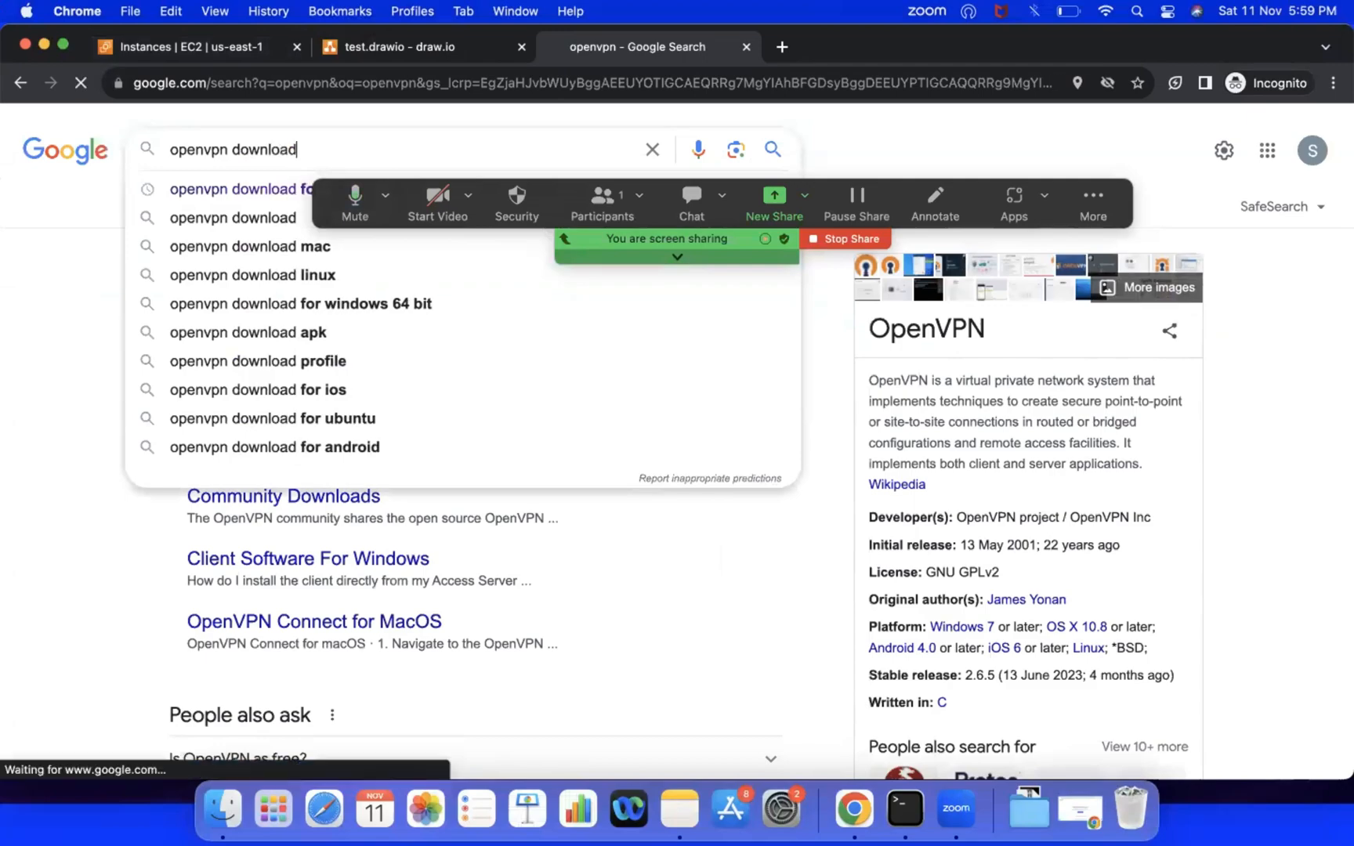
{"action": "key", "text": "Return"}
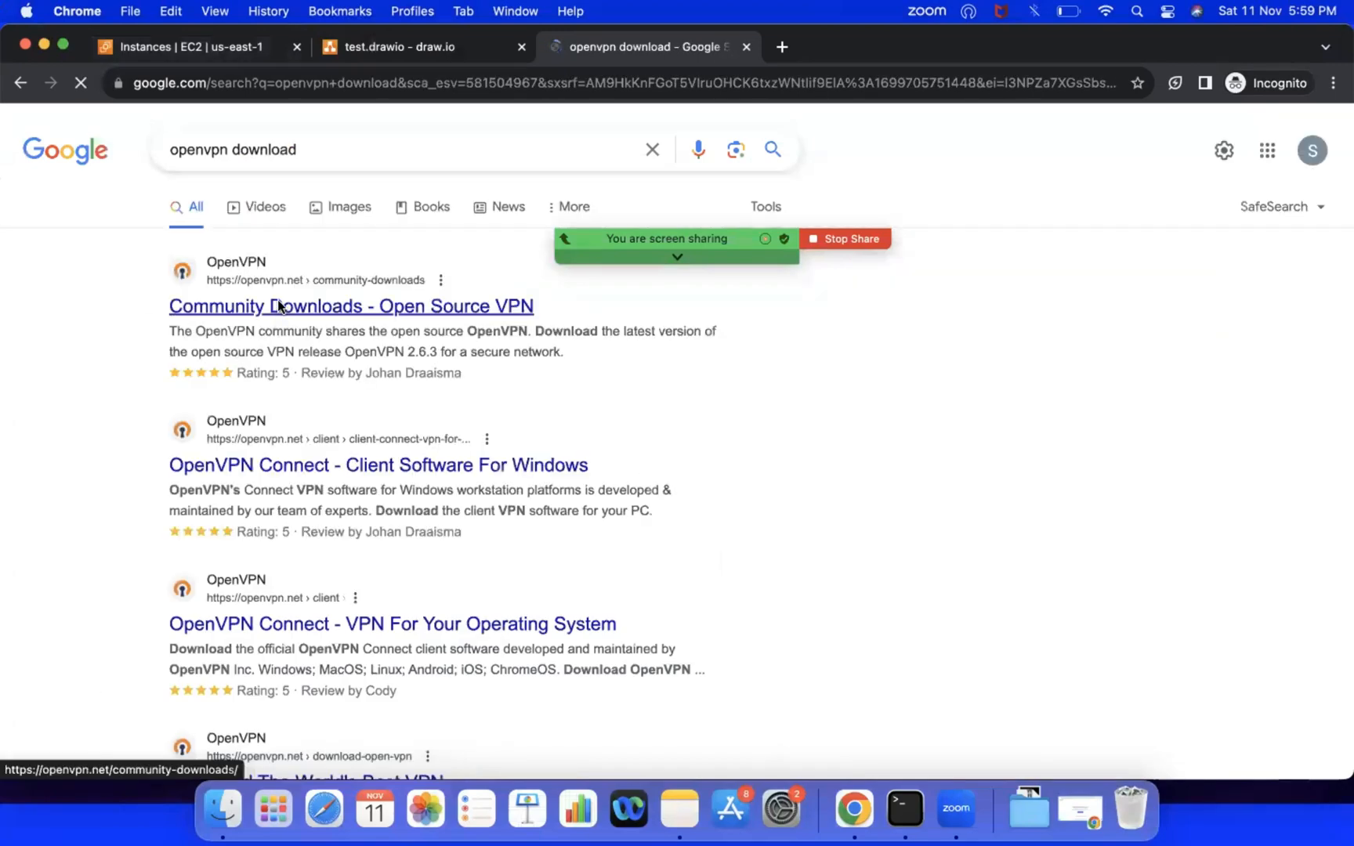
Step: View the Community Downloads - Open Source VPN result and return to the search results
{"action": "scroll", "coordinate": [247, 454], "scroll_direction": "down", "scroll_amount": 5}
{"action": "scroll", "coordinate": [248, 460], "scroll_direction": "down", "scroll_amount": 2}
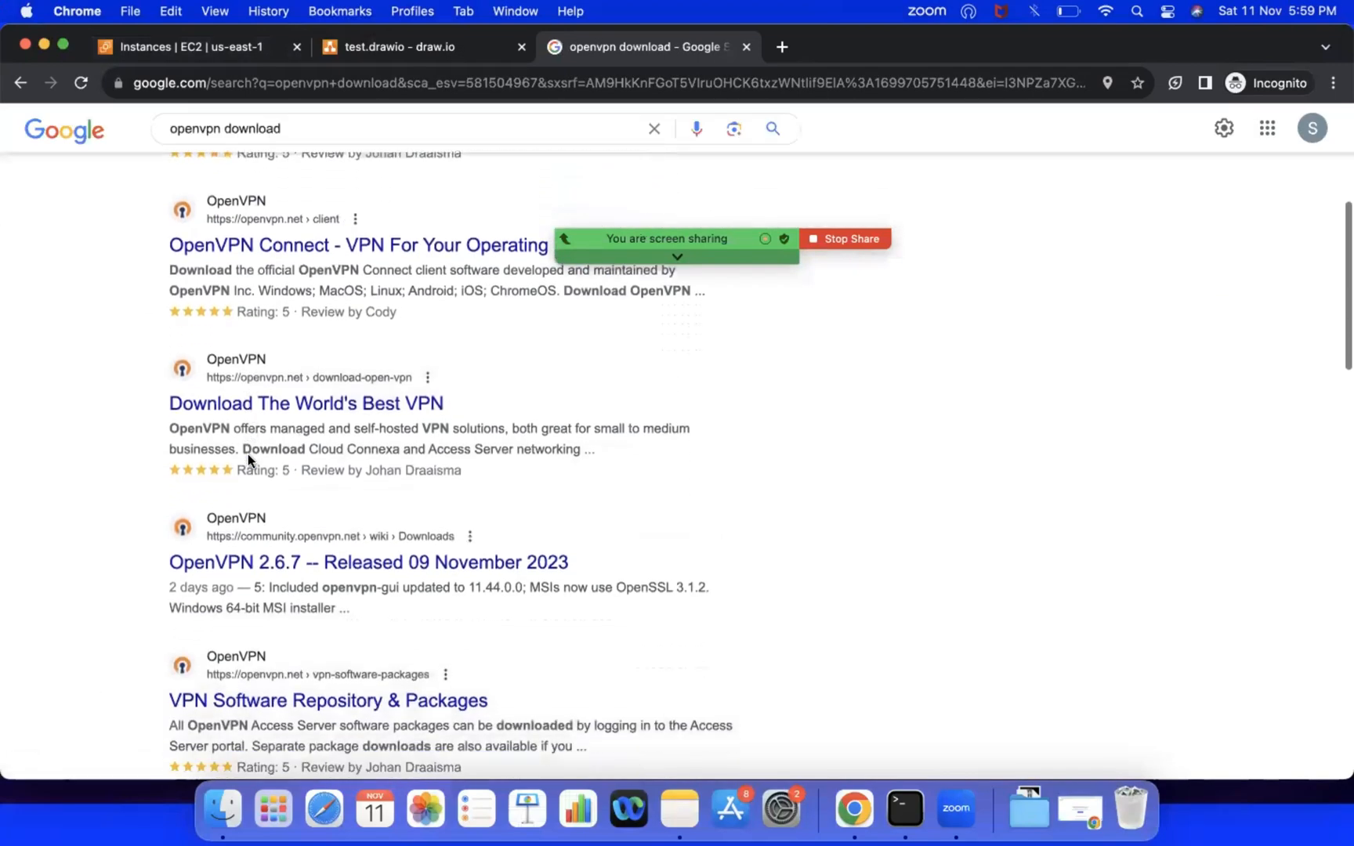
{"action": "scroll", "coordinate": [306, 509], "scroll_direction": "up", "scroll_amount": 6}
{"action": "left_click", "coordinate": [276, 311]}
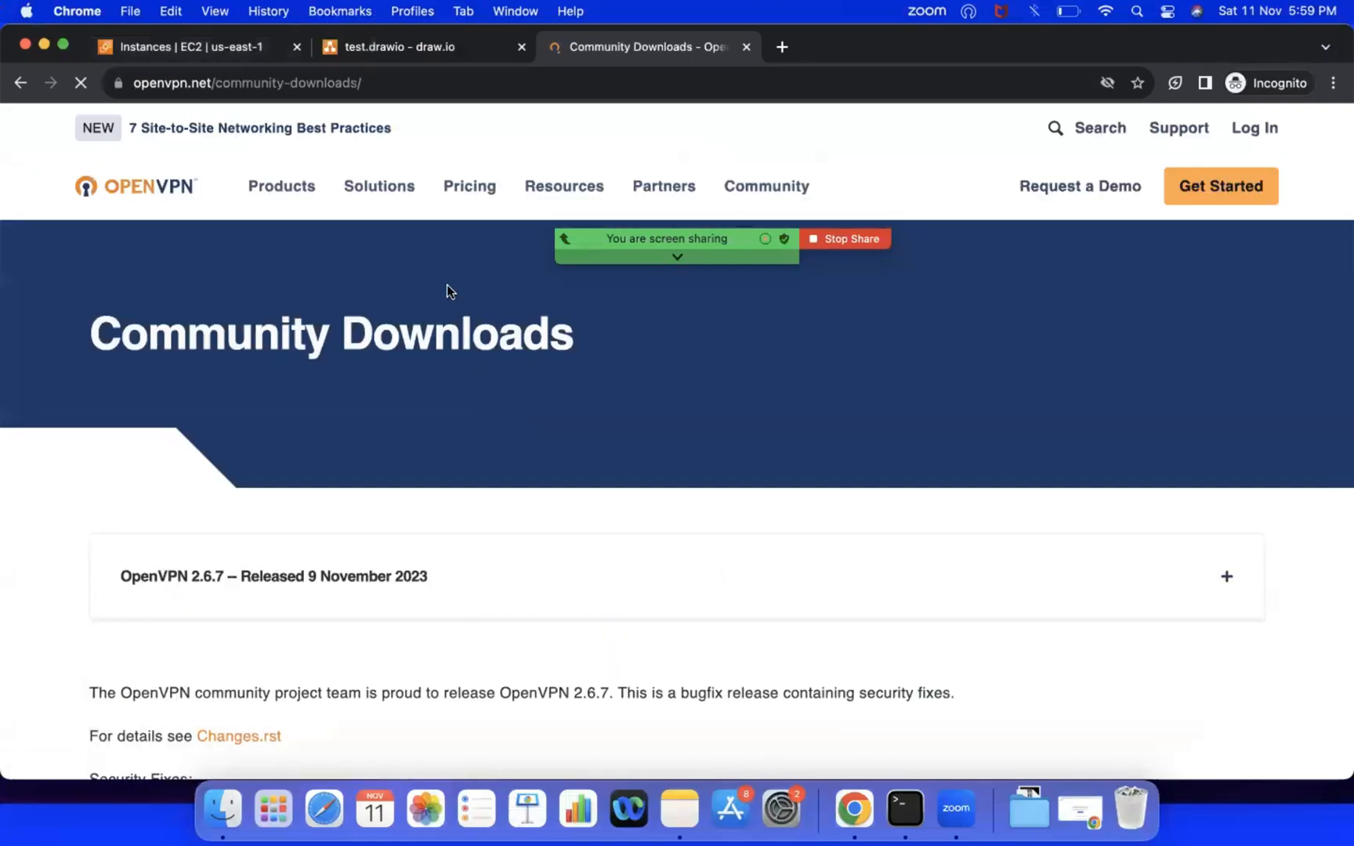
{"action": "scroll", "coordinate": [511, 520], "scroll_direction": "down", "scroll_amount": 5}
{"action": "scroll", "coordinate": [511, 520], "scroll_direction": "down", "scroll_amount": 5}
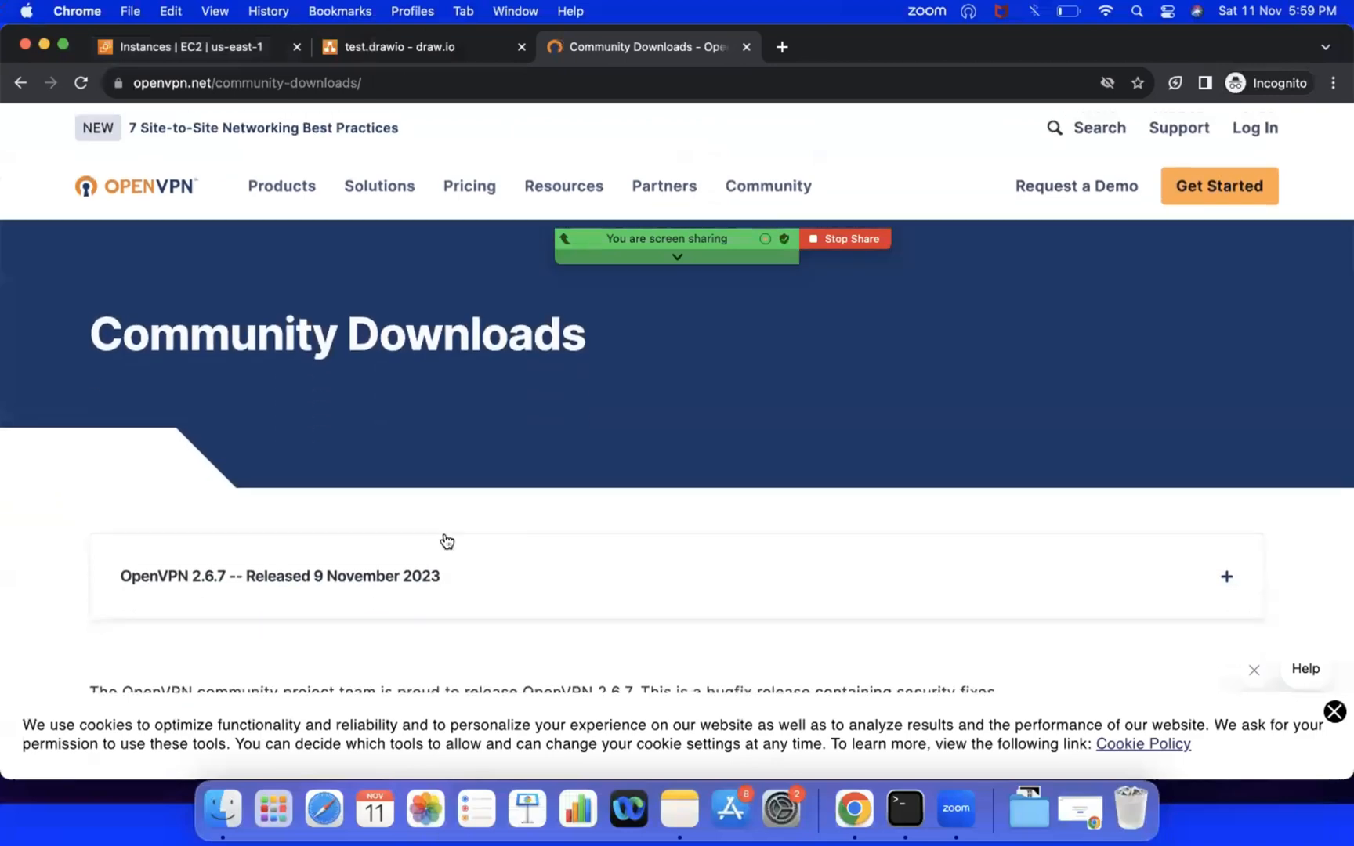
{"action": "left_click", "coordinate": [19, 85]}
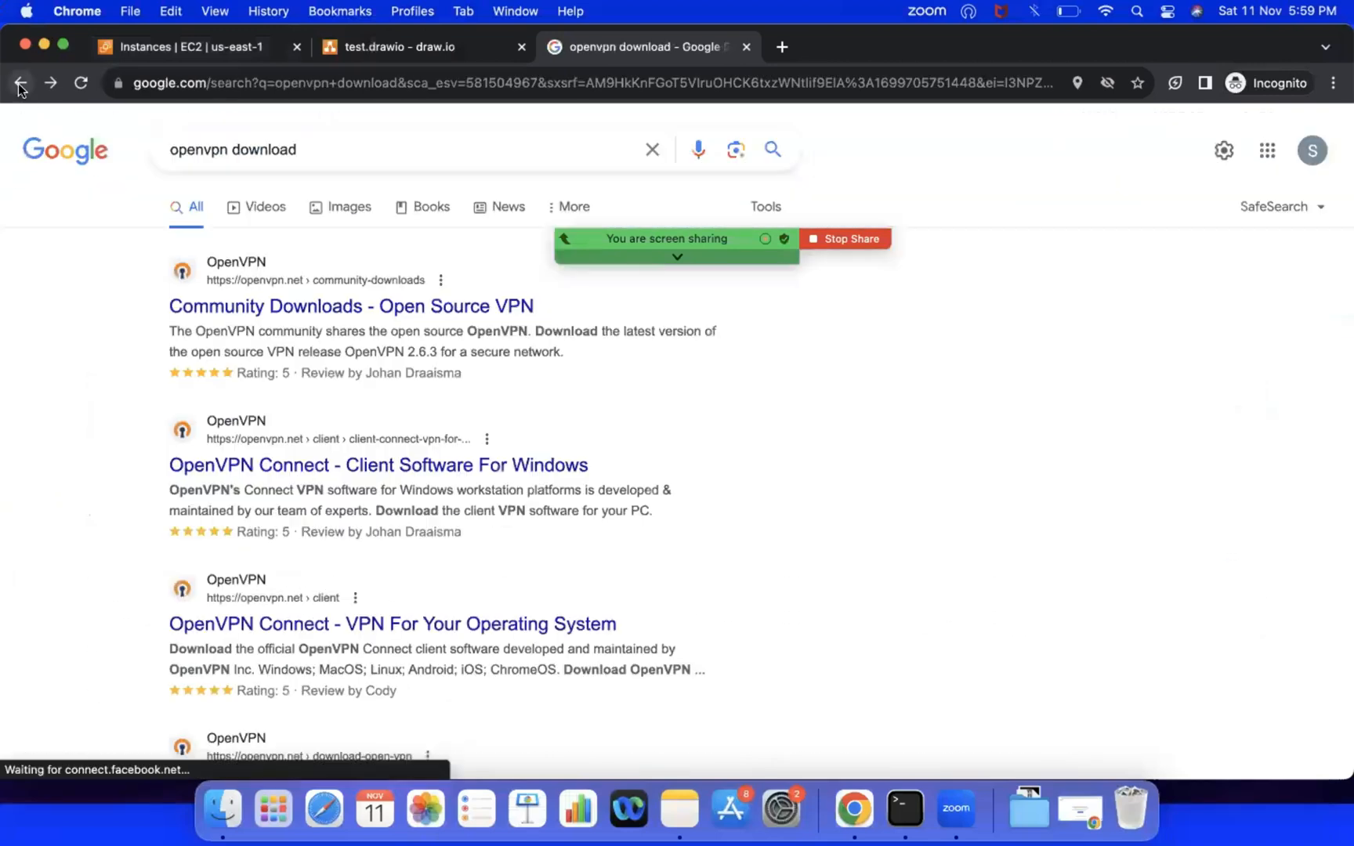
Step: Change the Google search query to "openvpn for window" and run it
{"action": "left_click", "coordinate": [331, 139]}
{"action": "key", "text": "BackSpace"}
{"action": "key", "text": "BackSpace"}
{"action": "key", "text": "BackSpace"}
{"action": "key", "text": "BackSpace"}
{"action": "key", "text": "BackSpace"}
{"action": "key", "text": "BackSpace"}
{"action": "key", "text": "BackSpace"}
{"action": "key", "text": "BackSpace"}
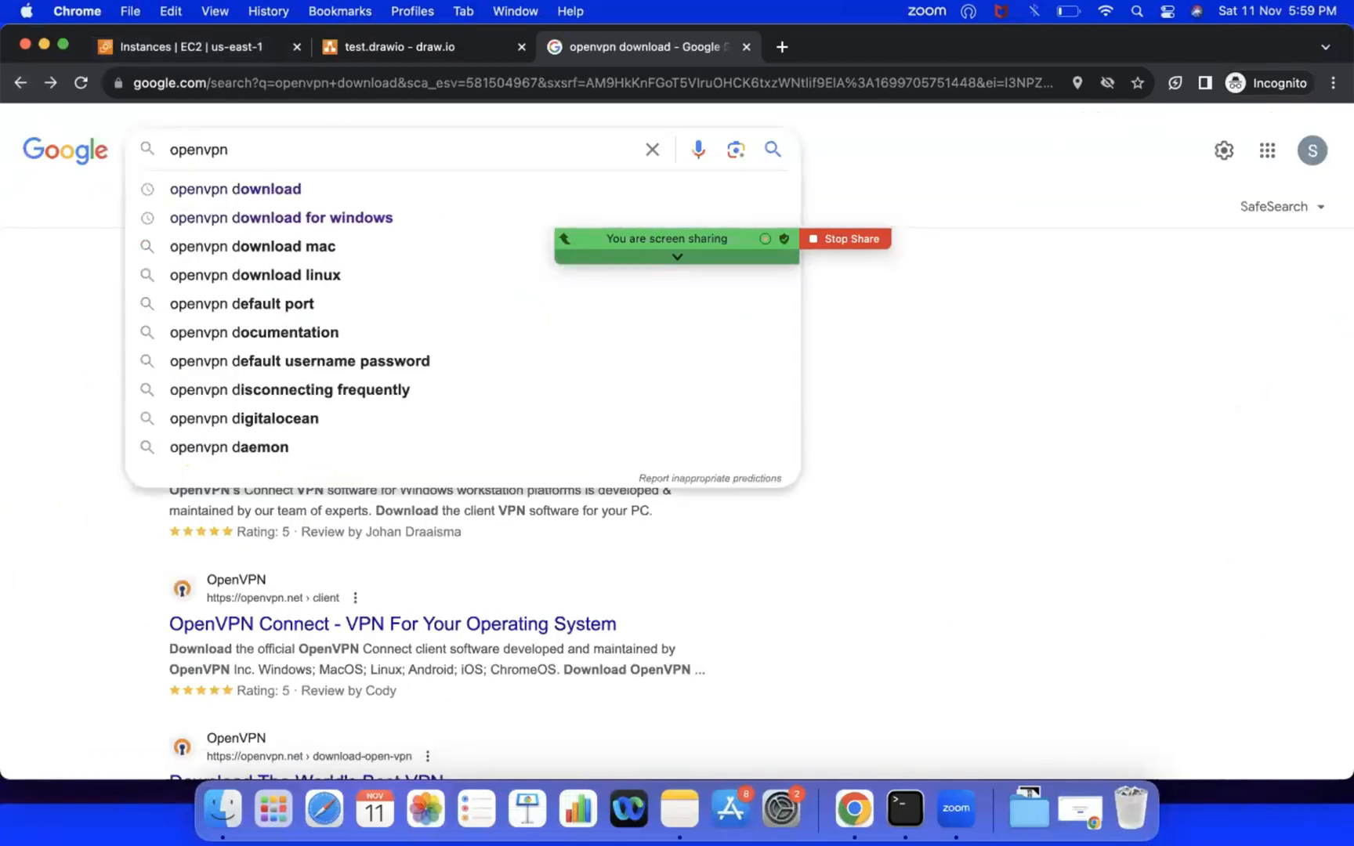
{"action": "type", "text": "for "}
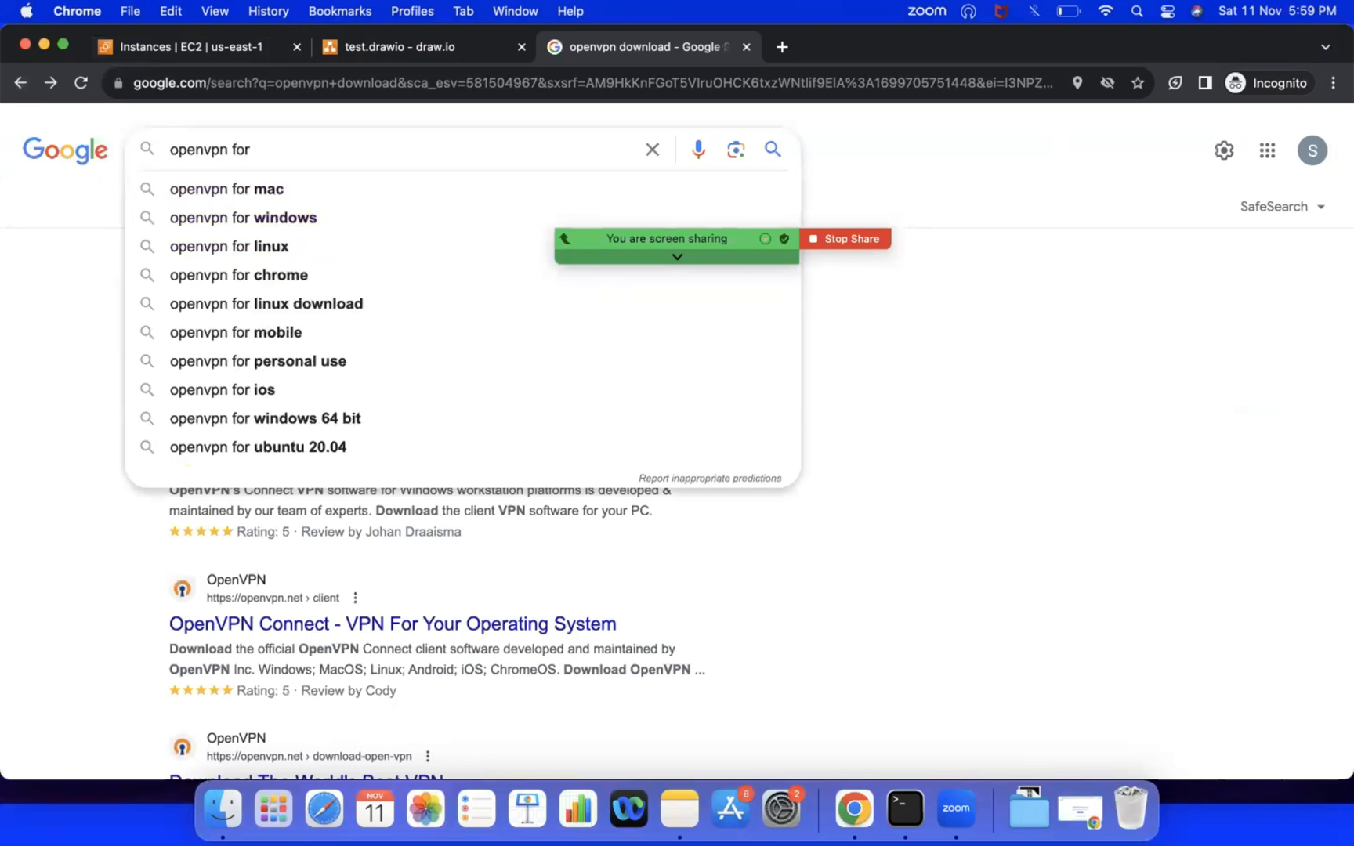
{"action": "type", "text": "window"}
{"action": "key", "text": "Return"}
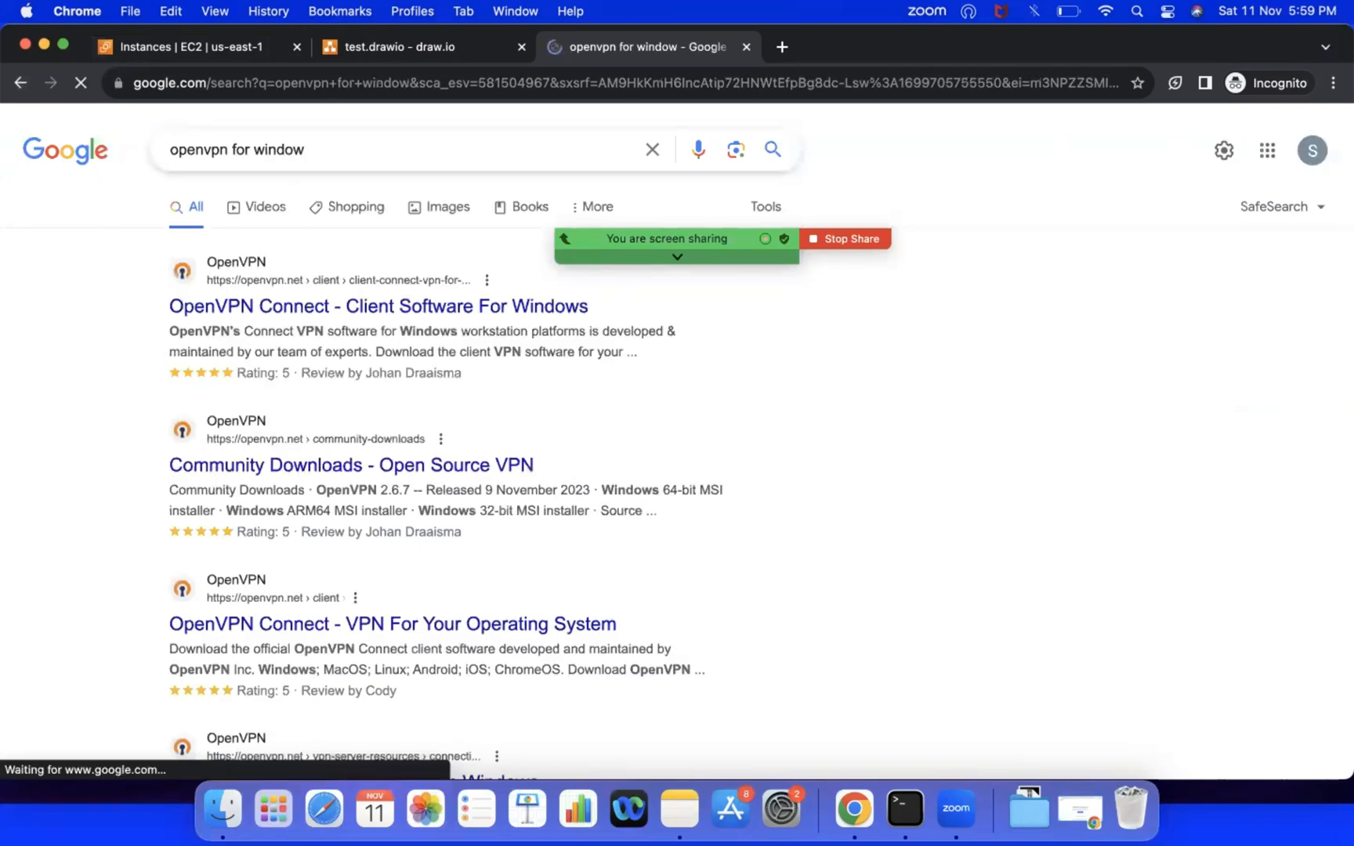
Step: Open the OpenVPN Connect - Client Software For Windows page and decline the Try Access Server offer
{"action": "left_click", "coordinate": [481, 328]}
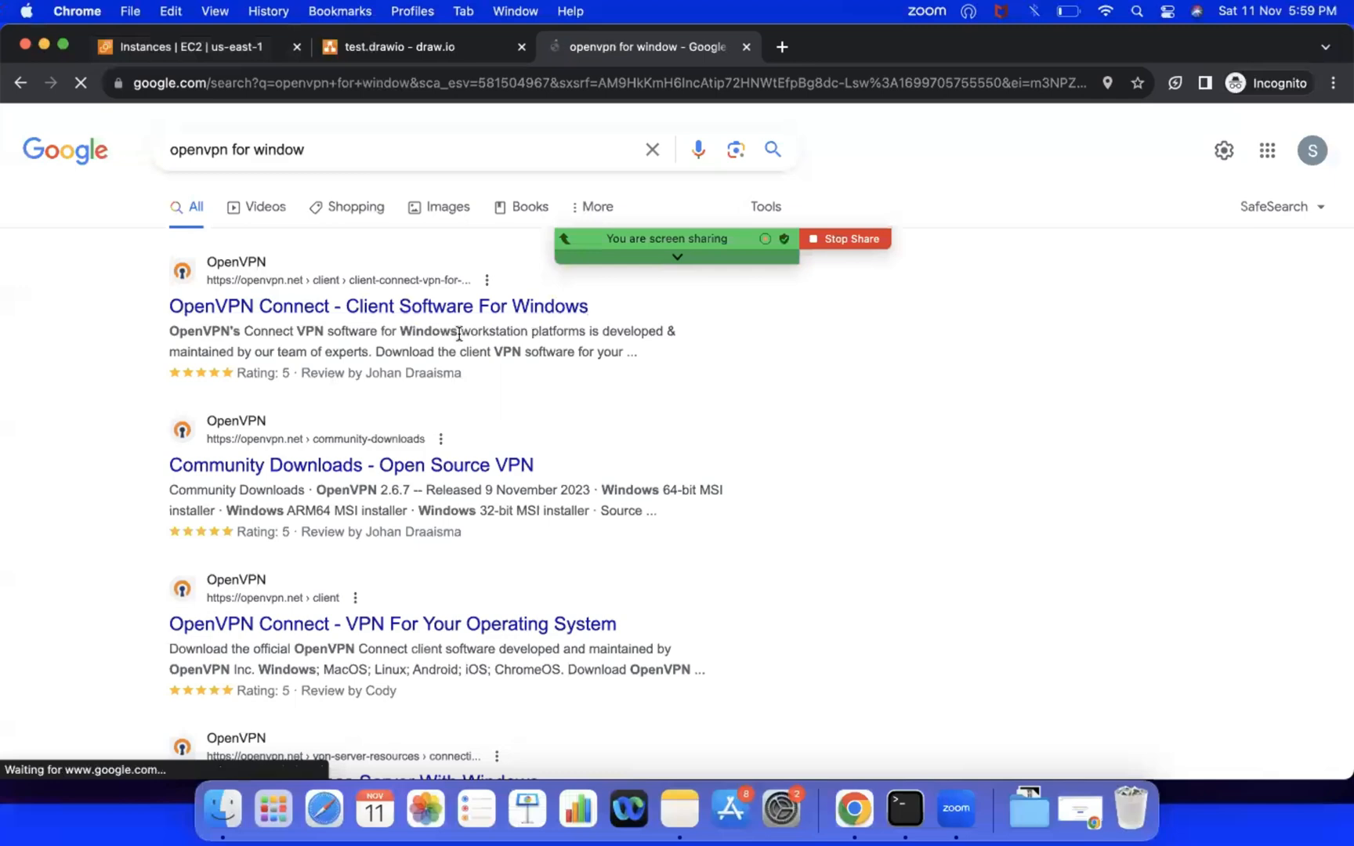
{"action": "scroll", "coordinate": [544, 489], "scroll_direction": "down", "scroll_amount": 2}
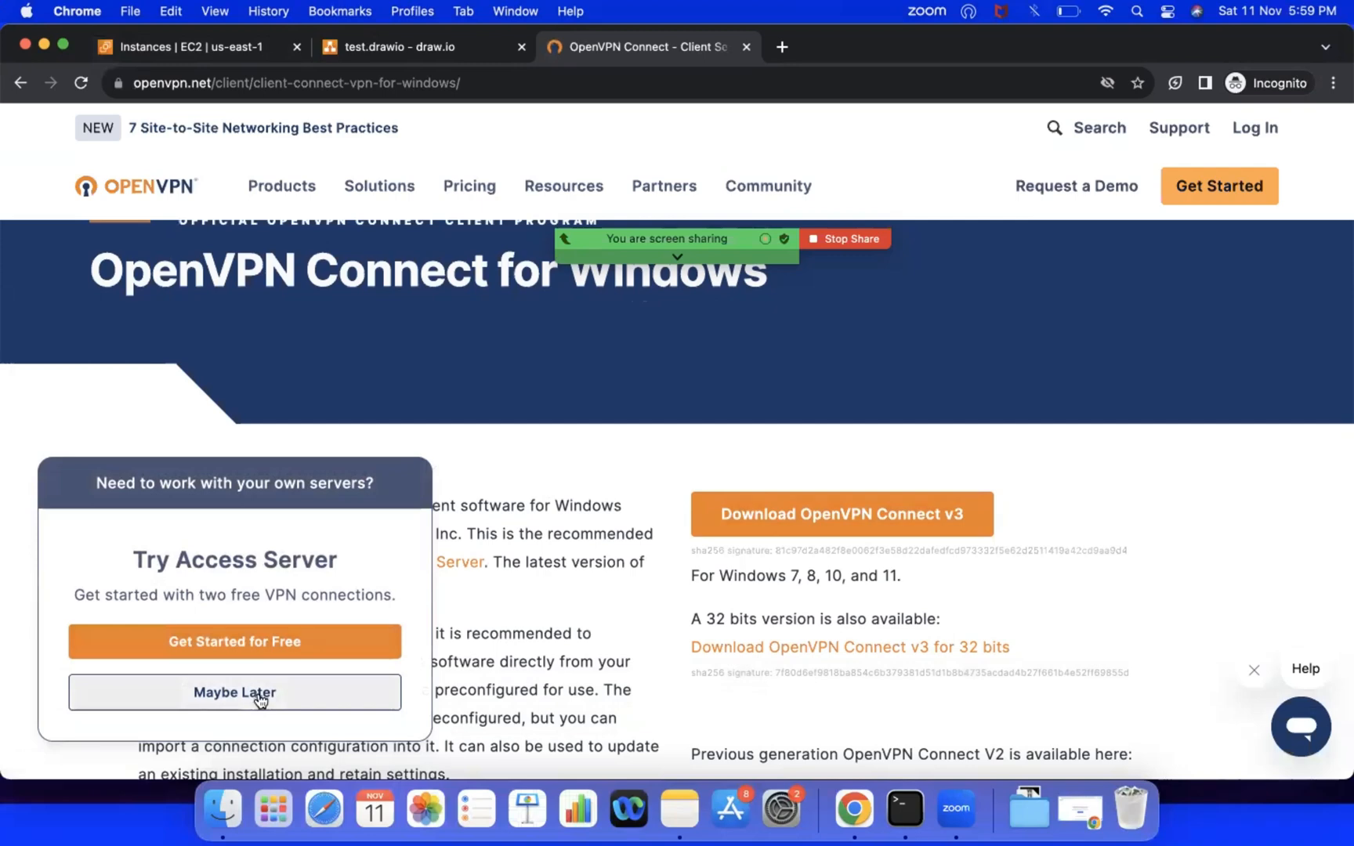
{"action": "left_click", "coordinate": [261, 700]}
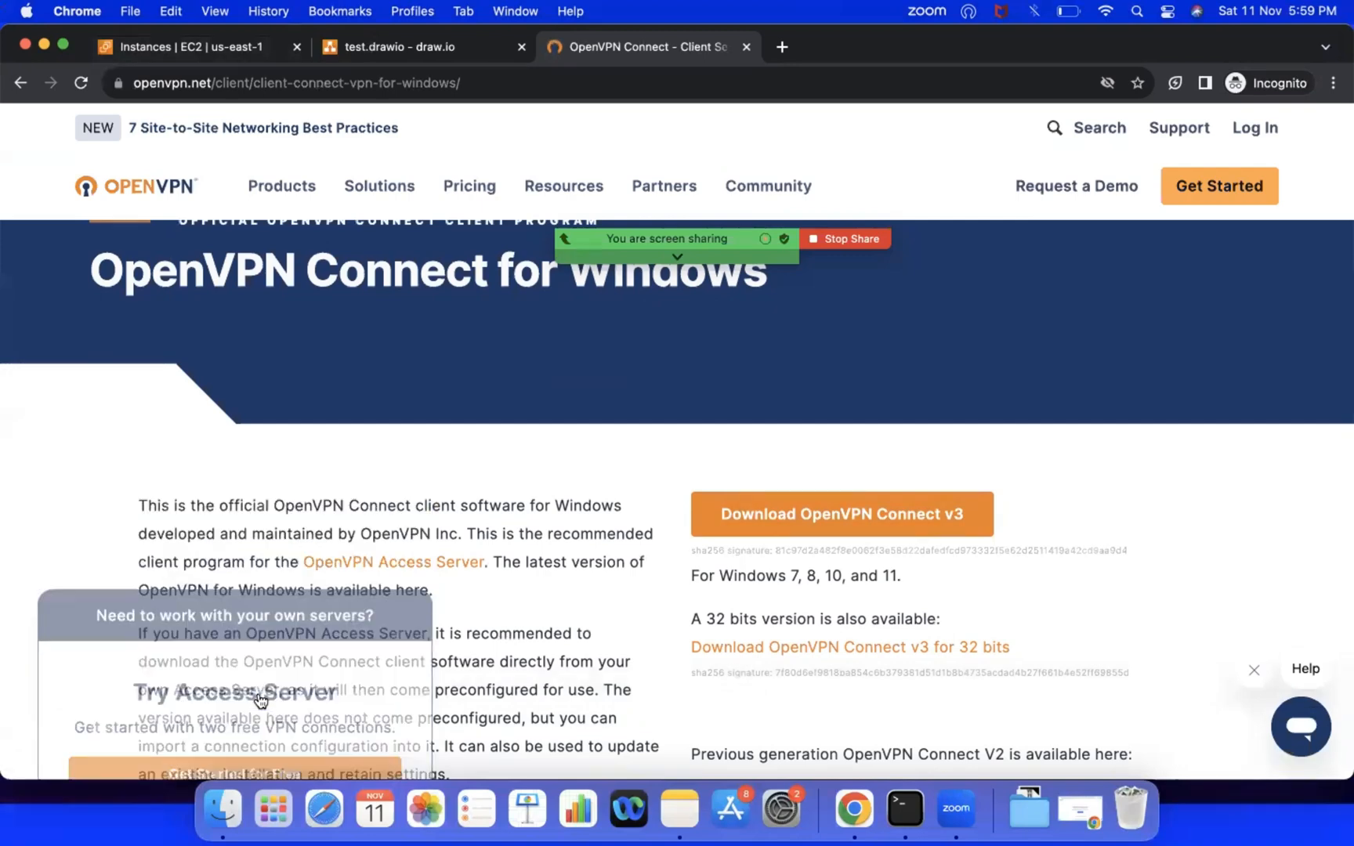
Step: Launch the installed OpenVPN Connect app, move the Zoom toolbar out of its way, and start importing a new profile
{"action": "left_click", "coordinate": [1137, 12]}
{"action": "type", "text": "open"}
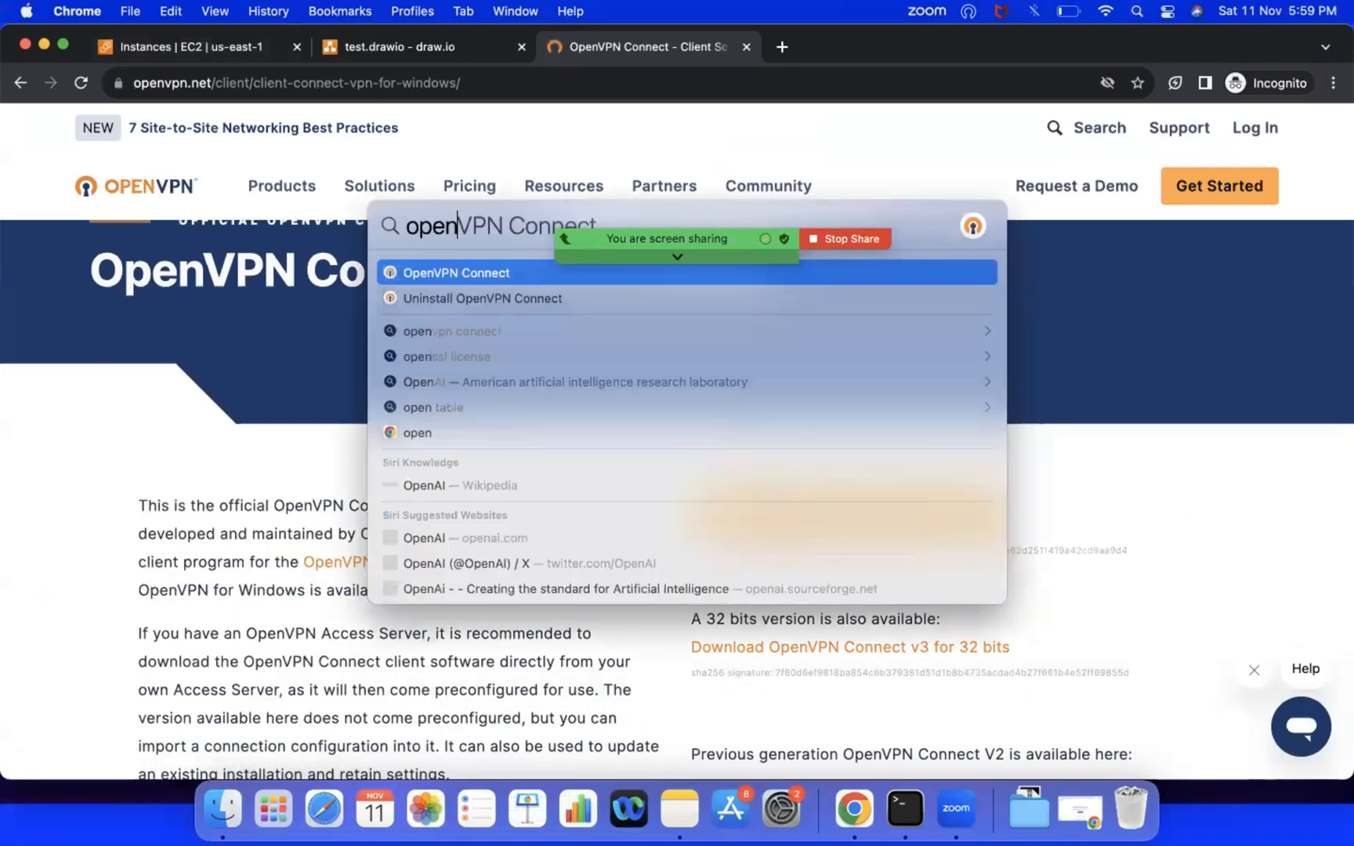
{"action": "left_click", "coordinate": [482, 274]}
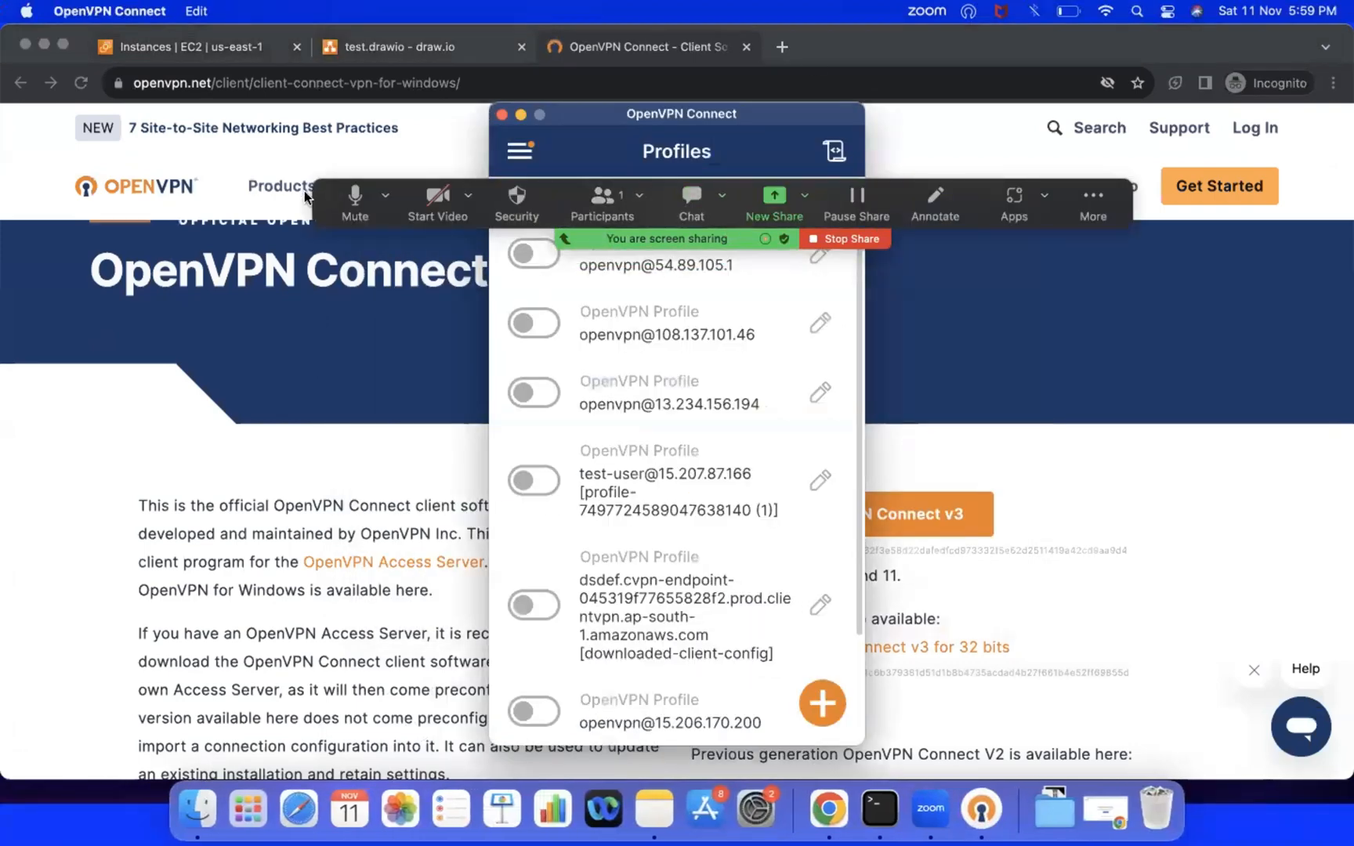
{"action": "left_click_drag", "start_coordinate": [319, 190], "coordinate": [892, 4]}
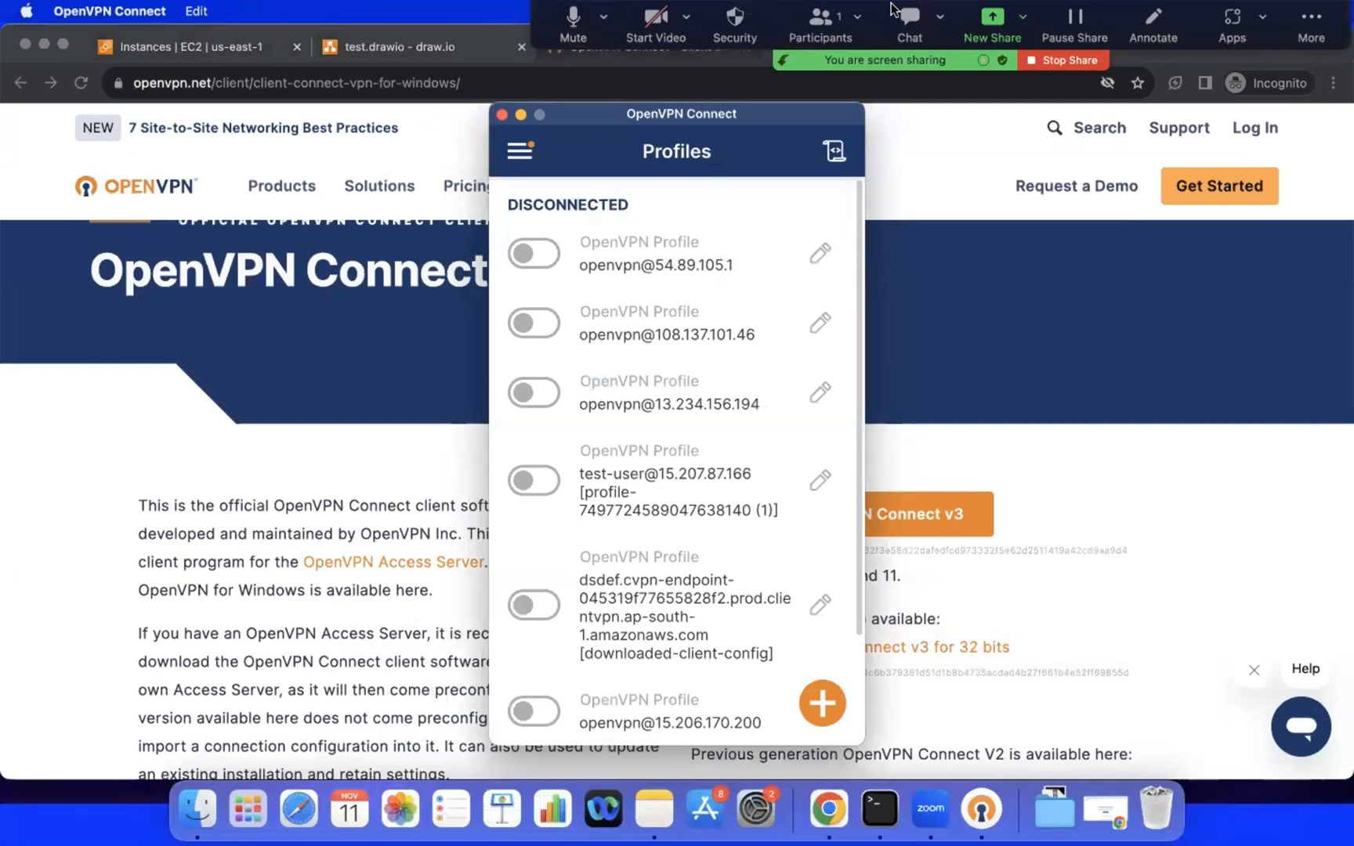
{"action": "left_click", "coordinate": [815, 704]}
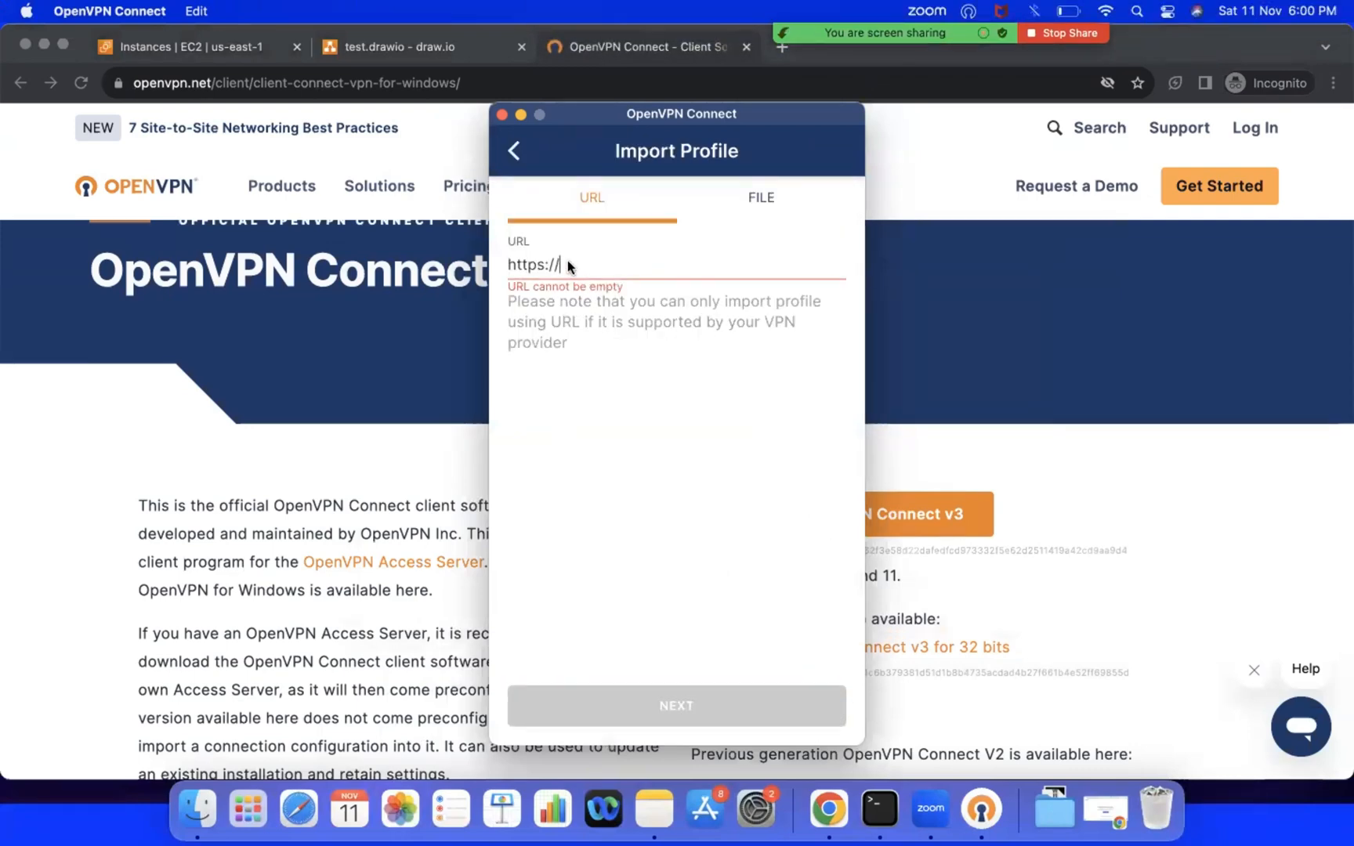
{"action": "left_click", "coordinate": [655, 809]}
{"action": "left_click", "coordinate": [881, 810]}
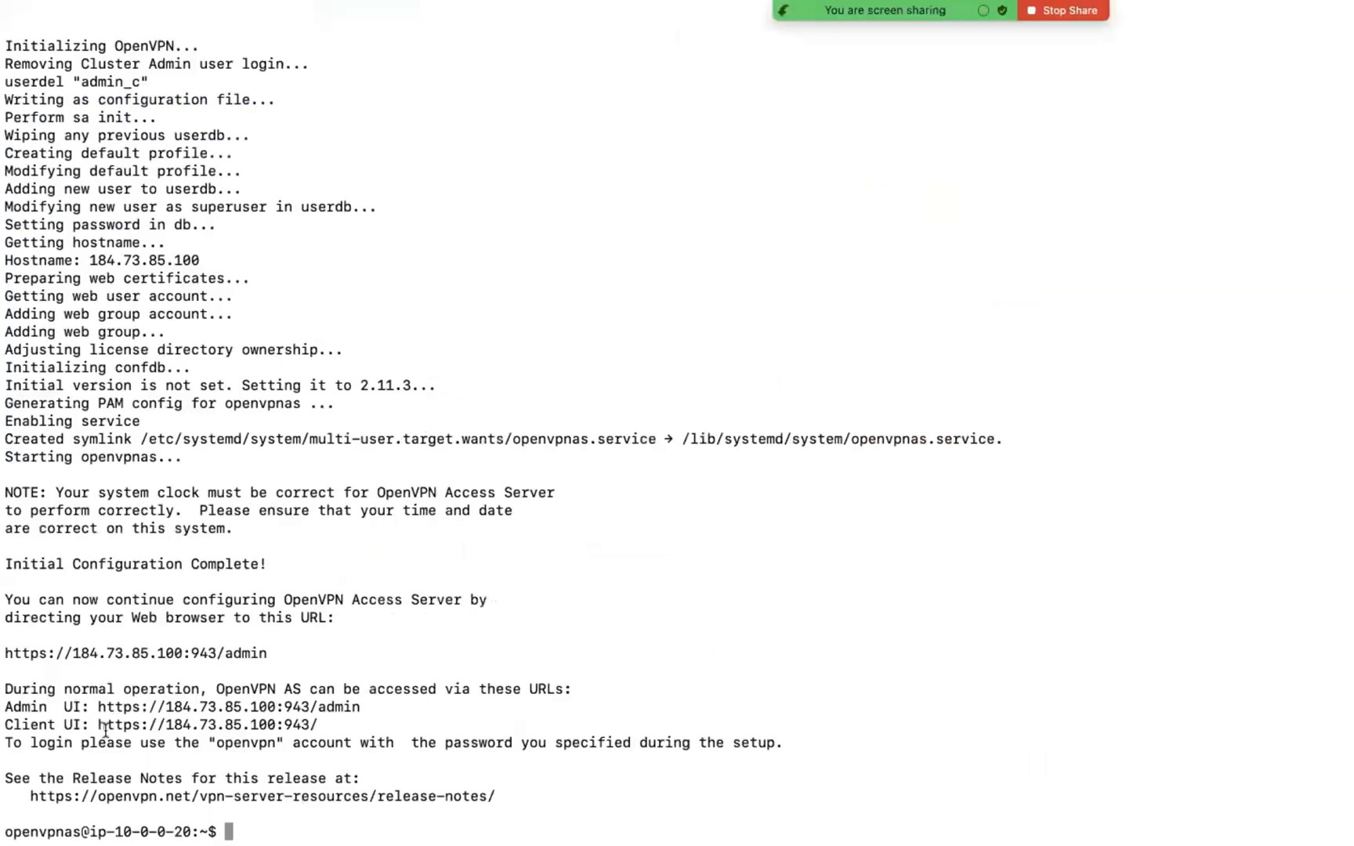
{"action": "left_click_drag", "start_coordinate": [98, 720], "coordinate": [321, 724]}
{"action": "key", "text": "super+c"}
{"action": "key", "text": "ctrl+Right"}
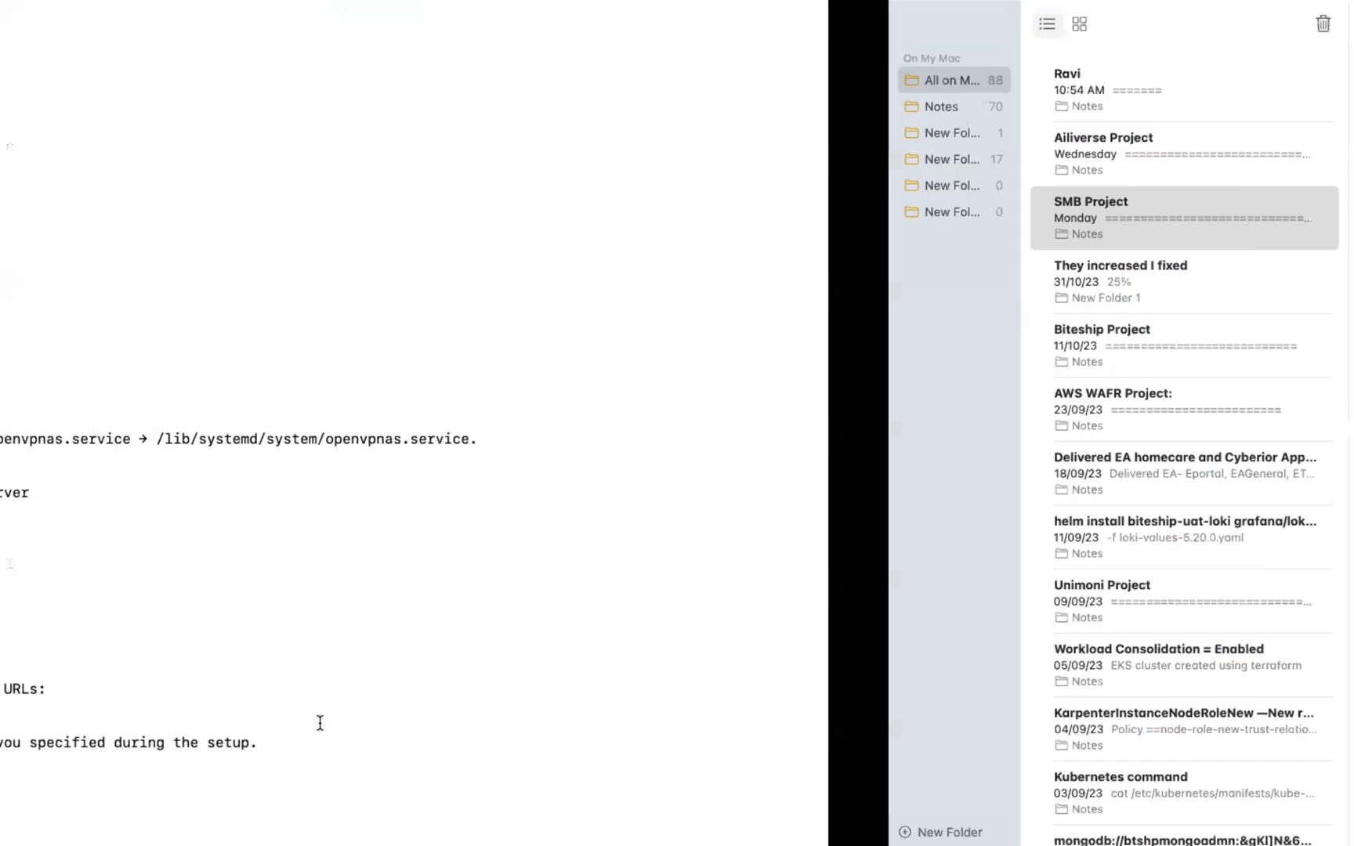
{"action": "key", "text": "ctrl+Left"}
{"action": "key", "text": "ctrl+Left"}
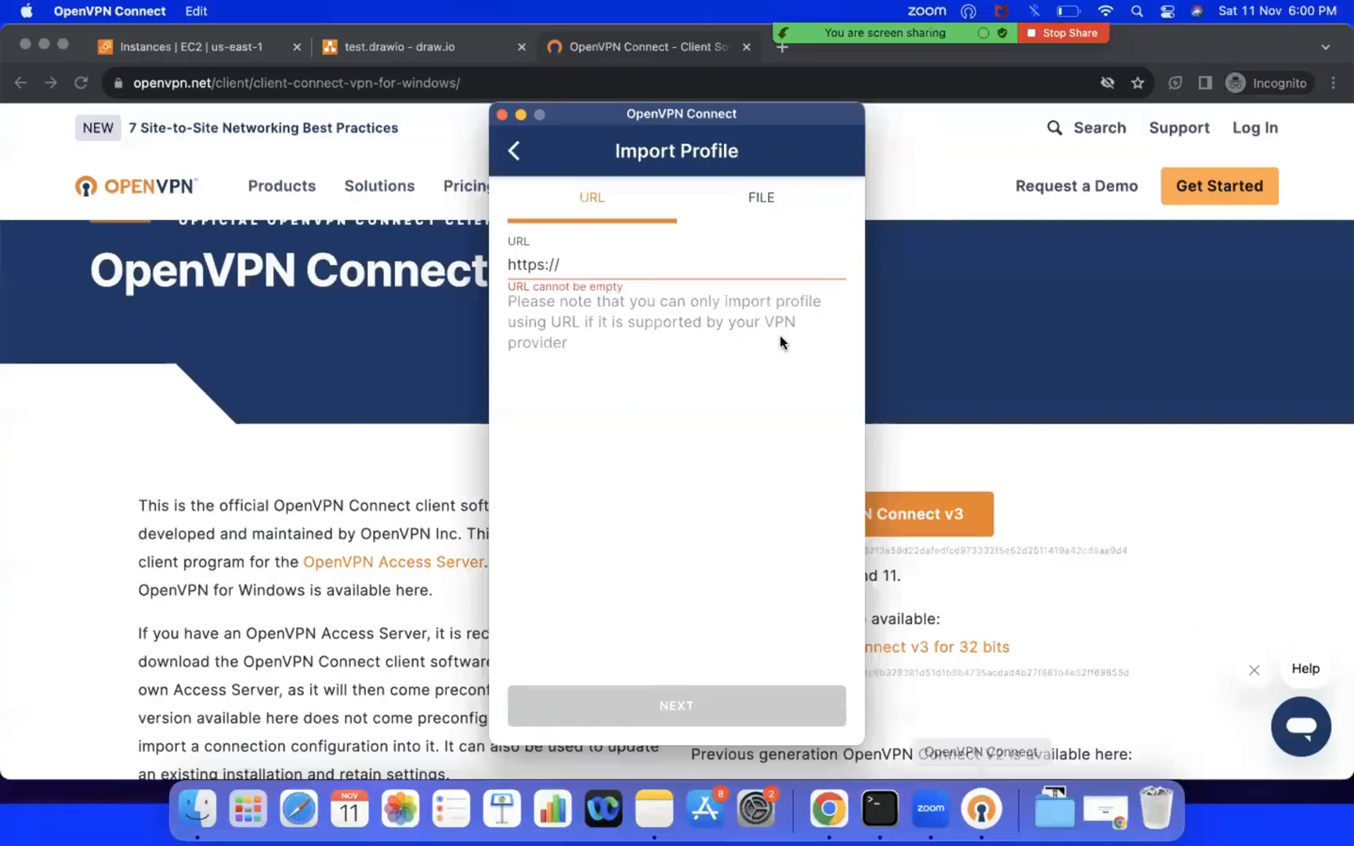
{"action": "left_click", "coordinate": [600, 264]}
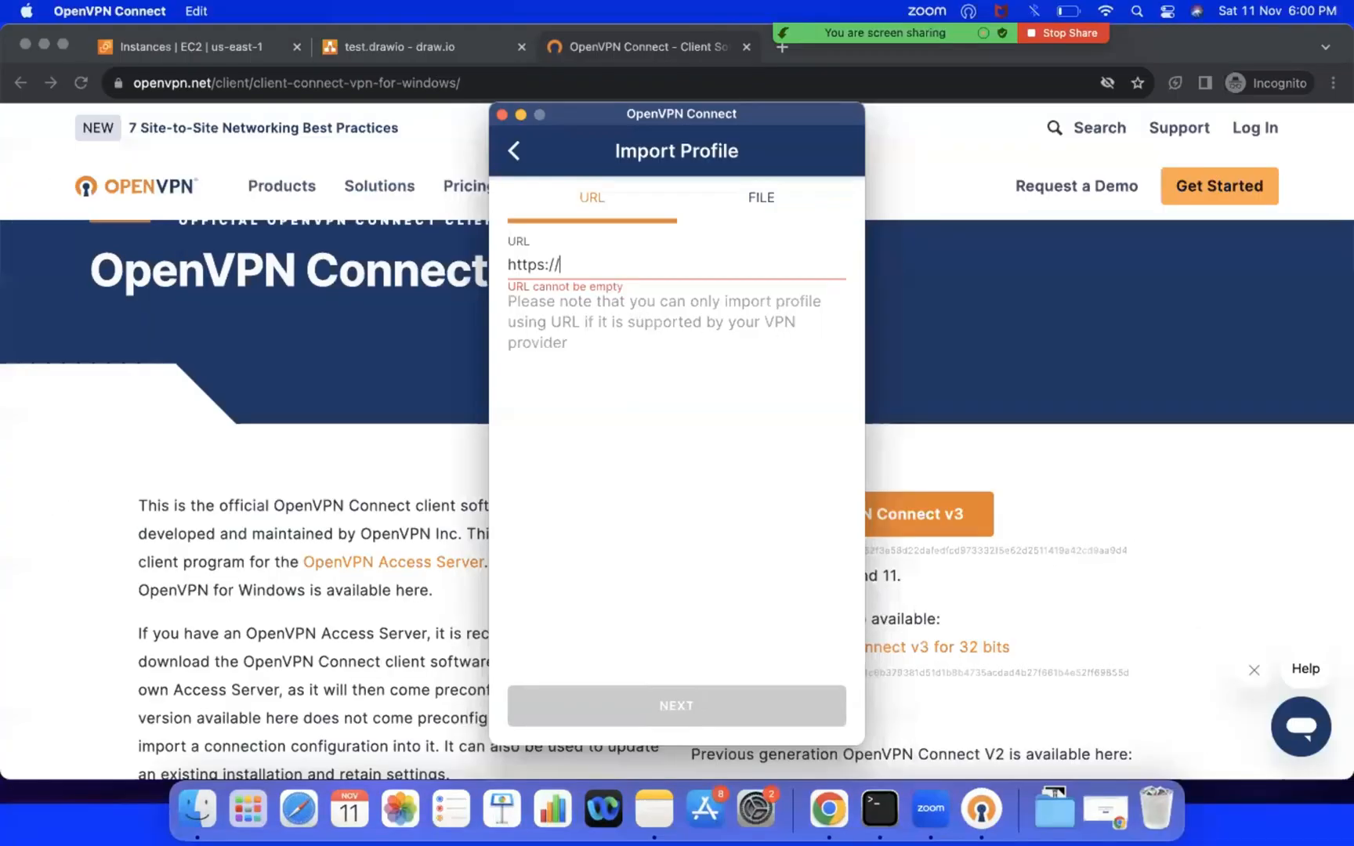
{"action": "key", "text": "super+v"}
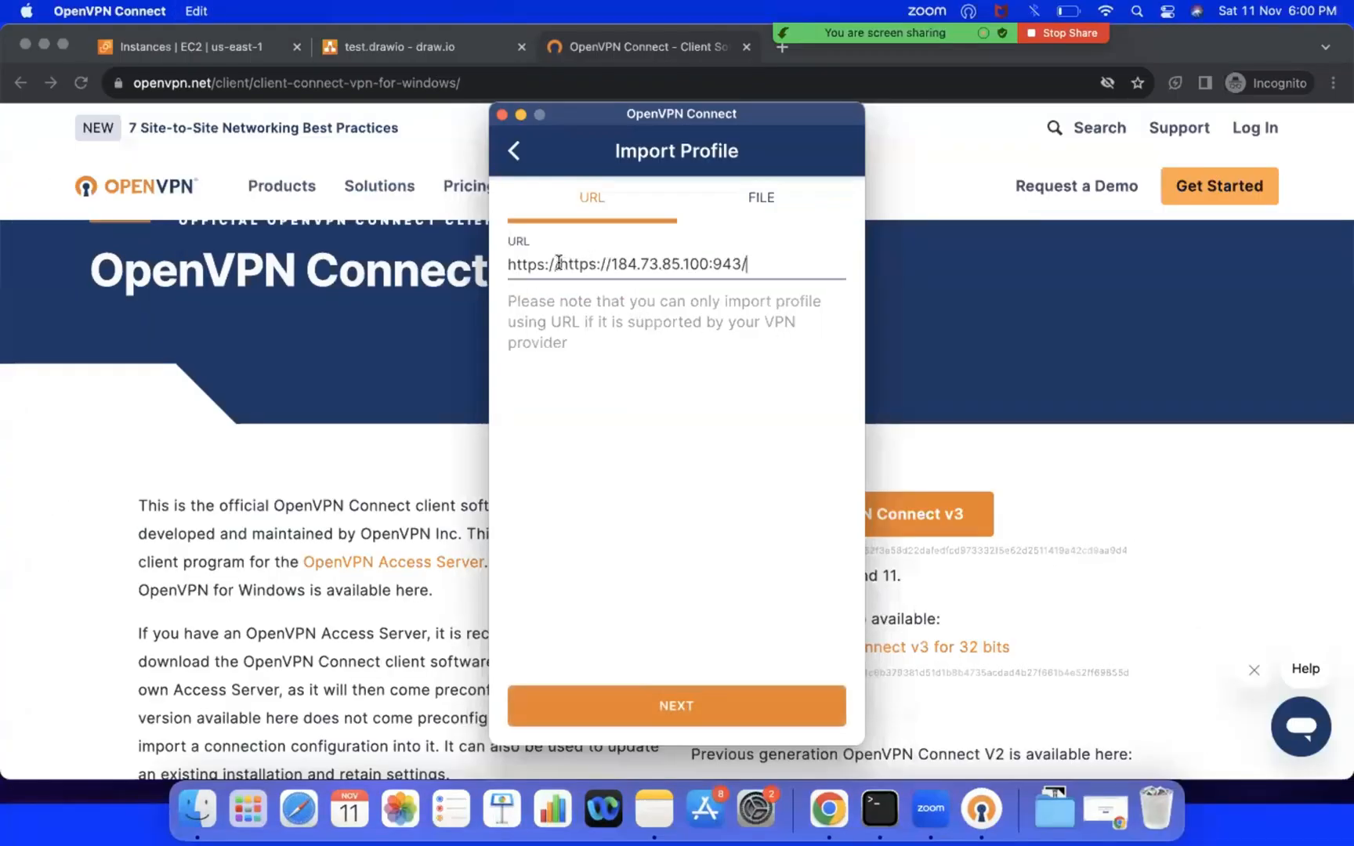
{"action": "left_click_drag", "start_coordinate": [559, 265], "coordinate": [611, 261]}
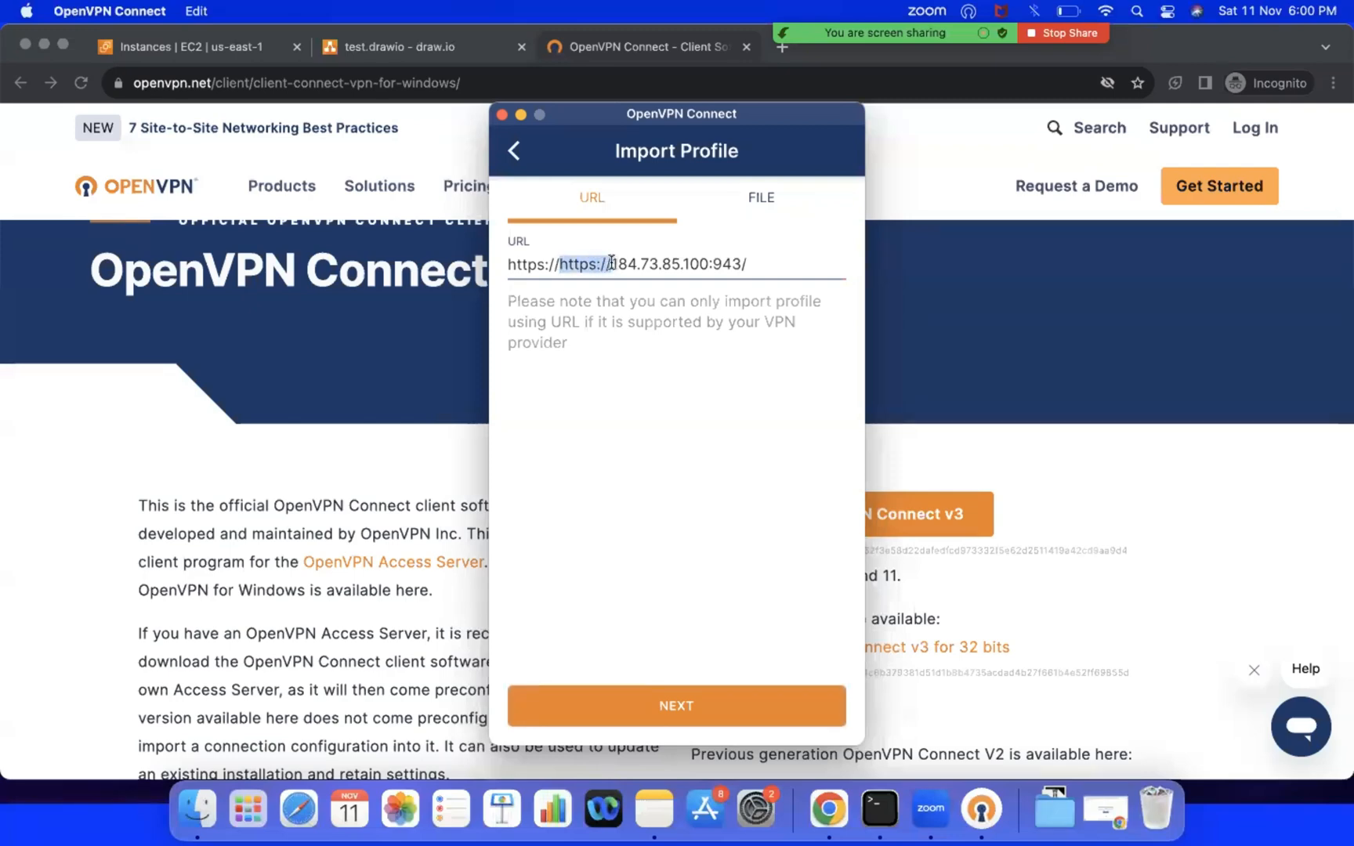
{"action": "key", "text": "BackSpace"}
{"action": "key", "text": "BackSpace"}
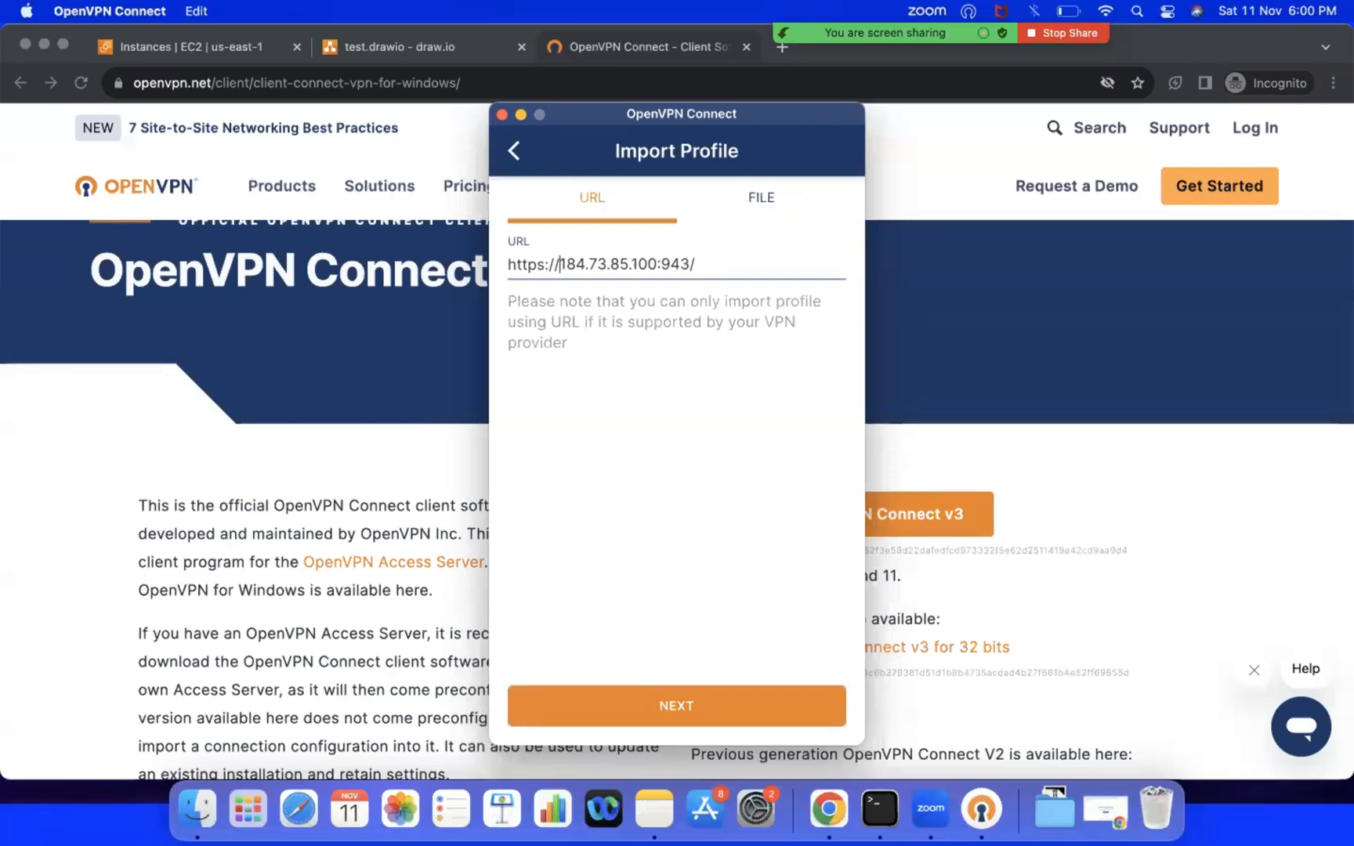
{"action": "left_click", "coordinate": [670, 704]}
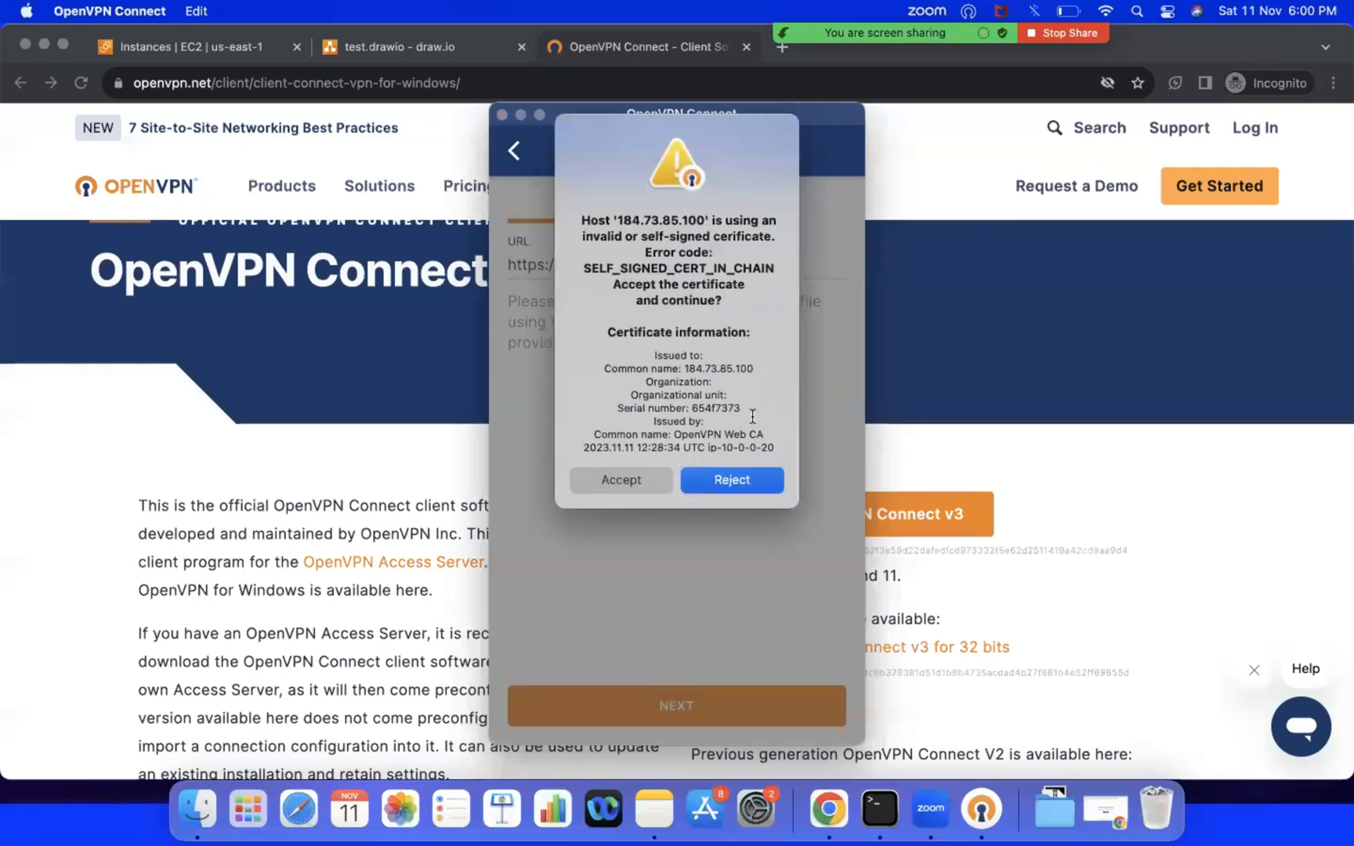
{"action": "left_click", "coordinate": [611, 479]}
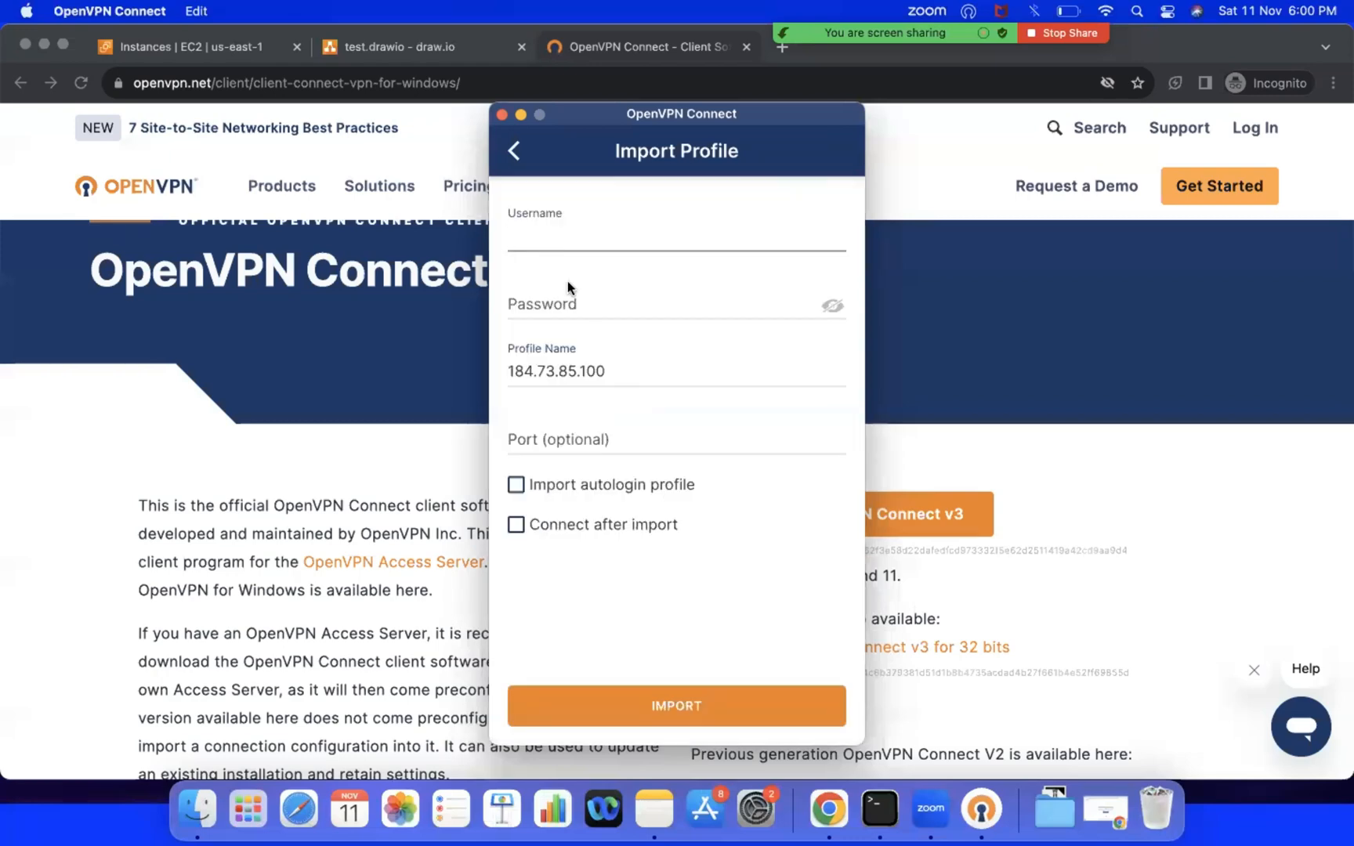
Step: Enter the username "openvpn" and the account password, and import the profile
{"action": "type", "text": "openvpn"}
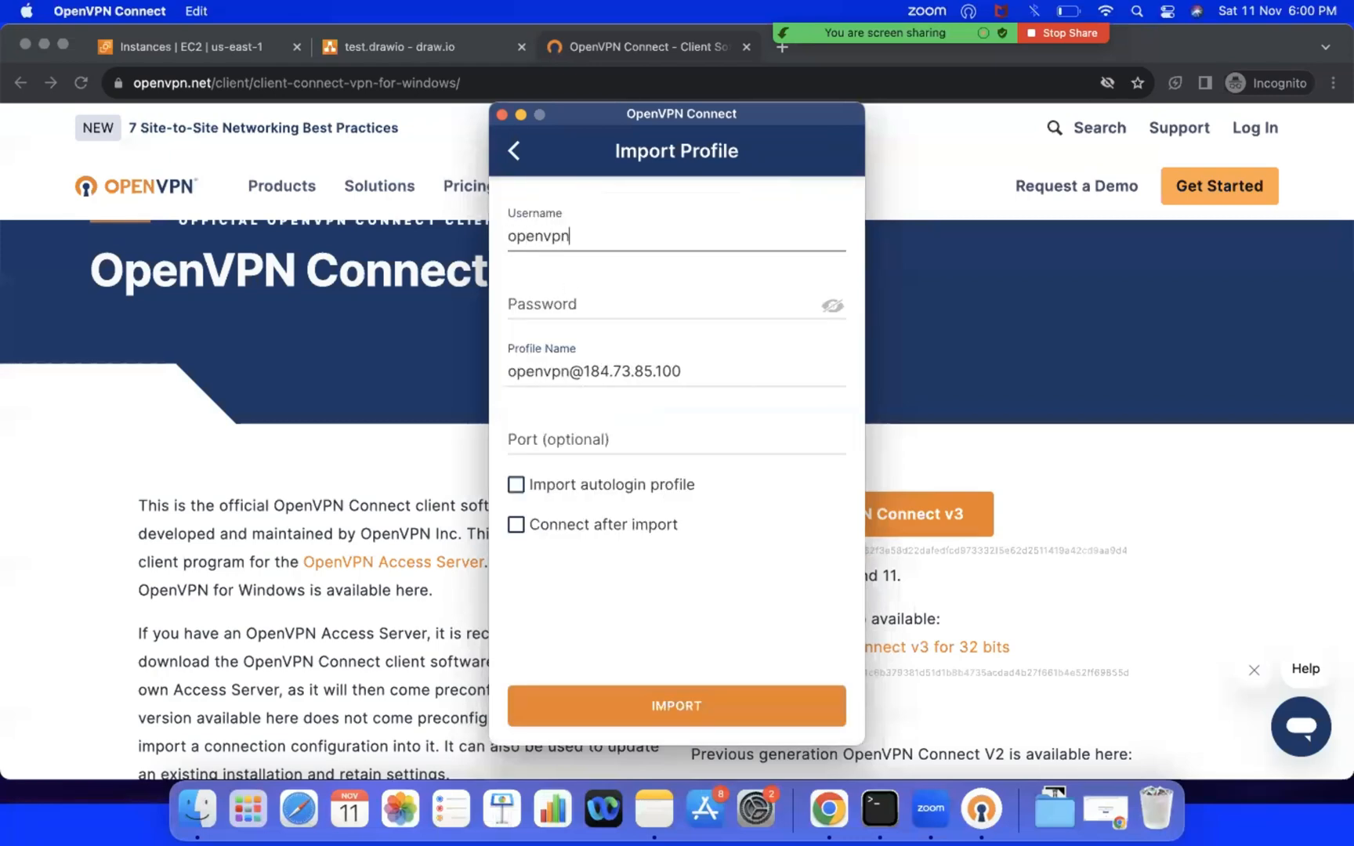
{"action": "key", "text": "Tab"}
{"action": "type", "text": "********"}
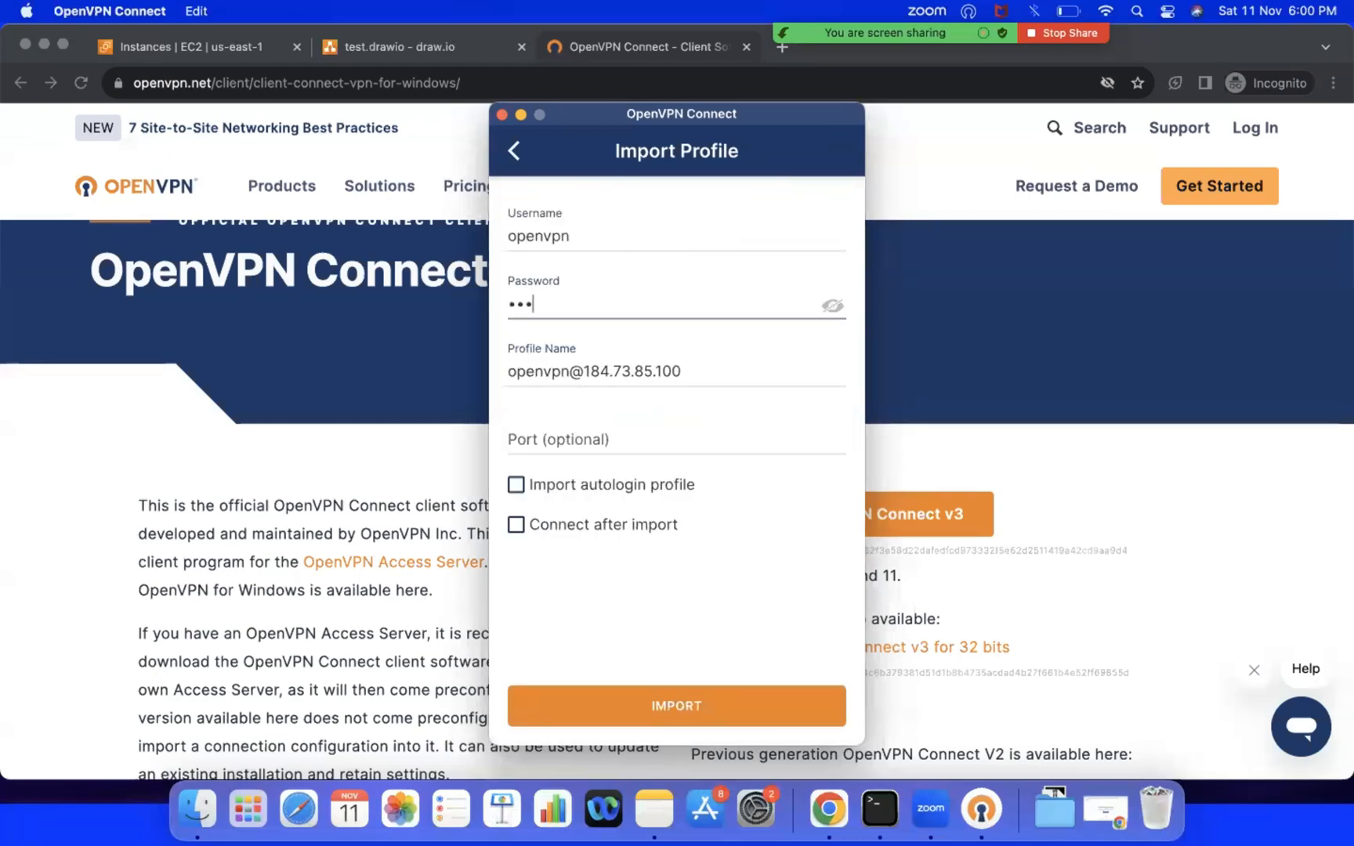
{"action": "type", "text": "*"}
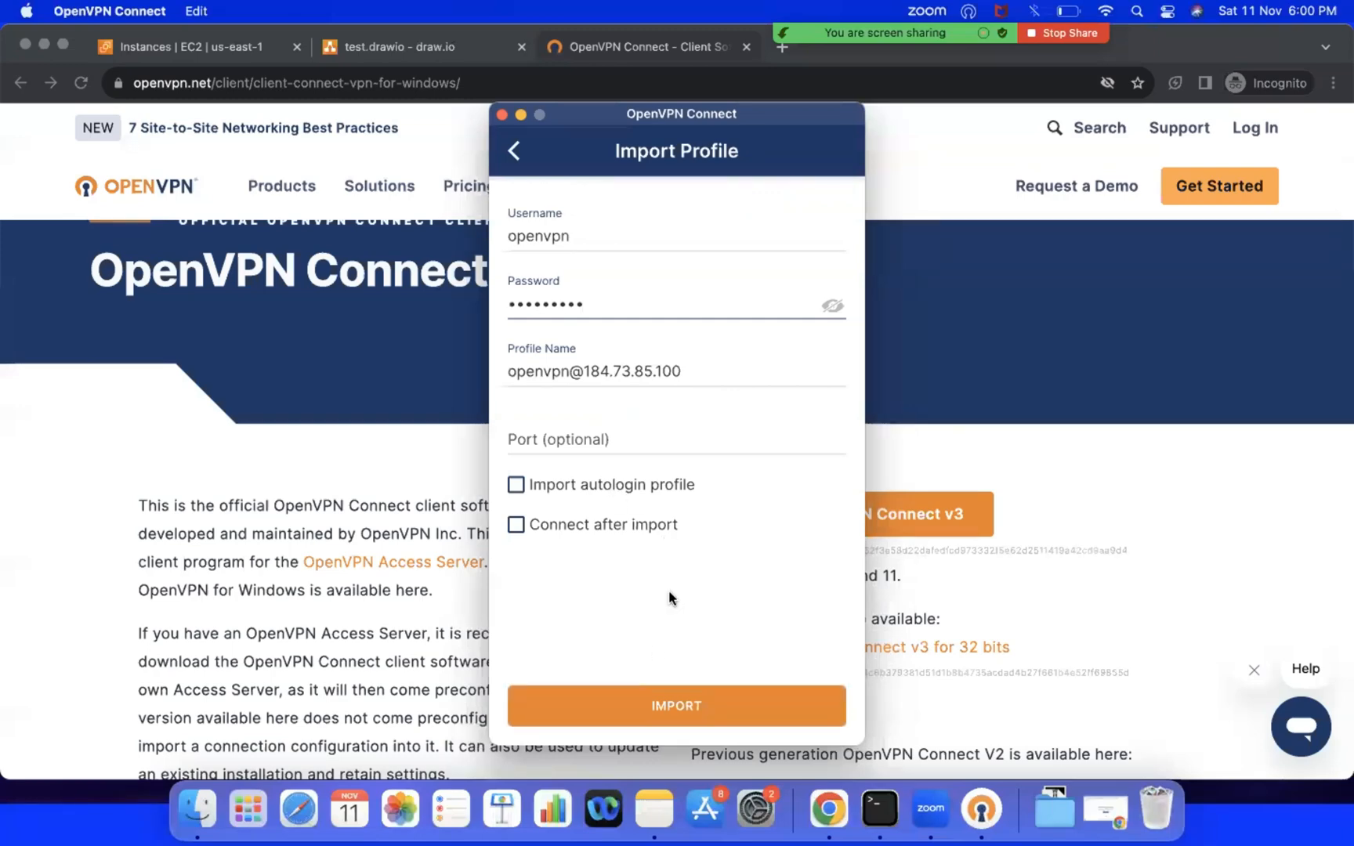
{"action": "left_click", "coordinate": [641, 707]}
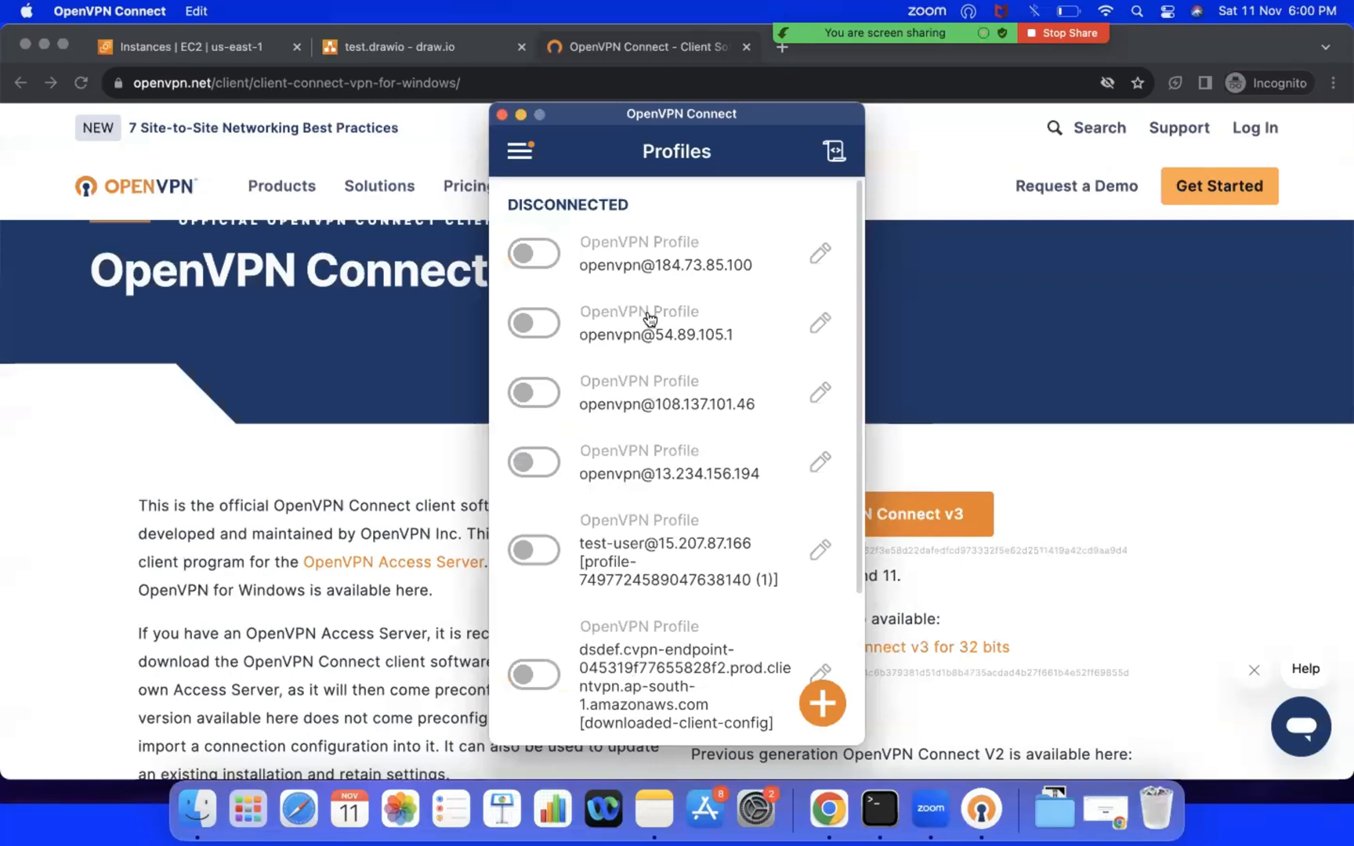
{"action": "left_click", "coordinate": [526, 248]}
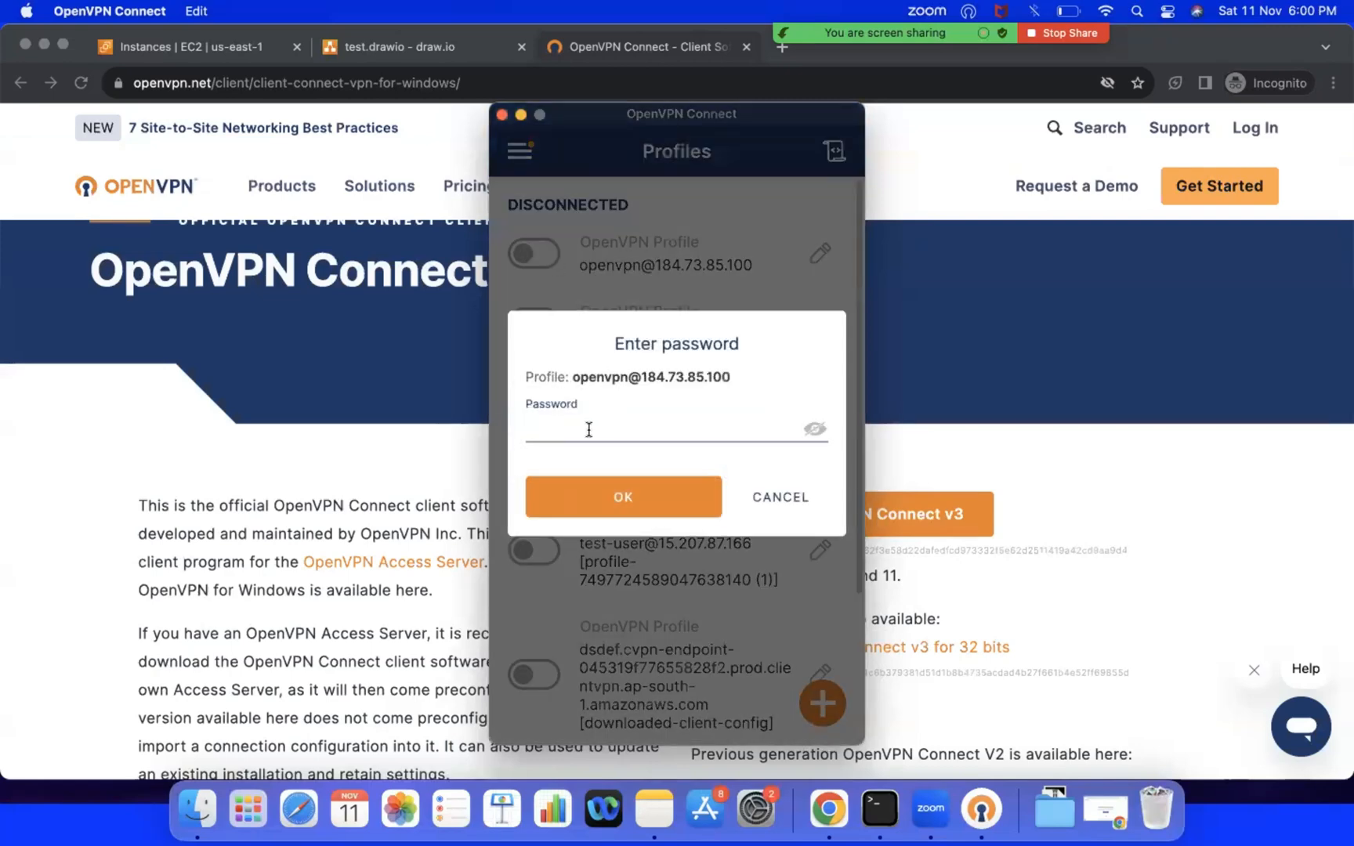
{"action": "type", "text": "•••••••••"}
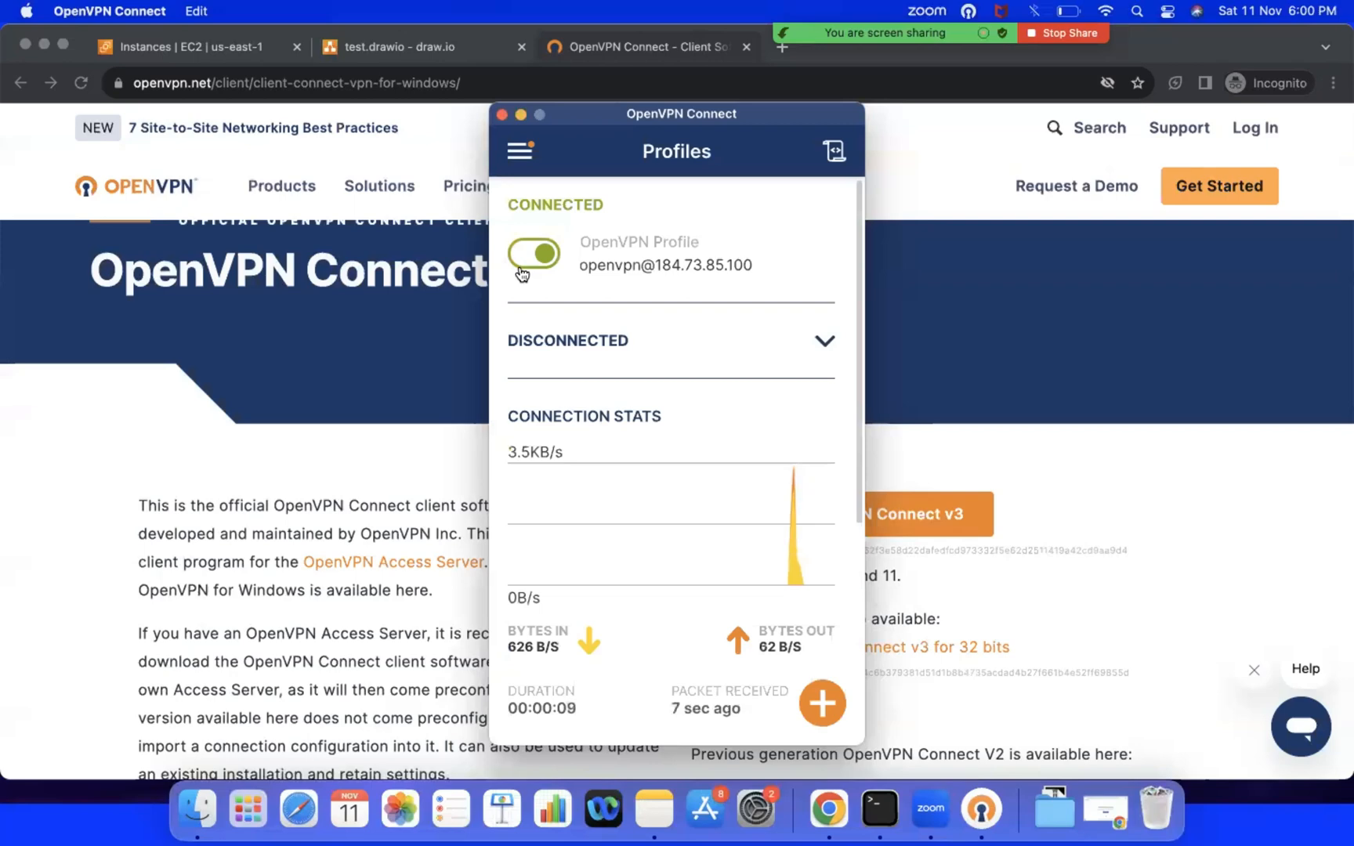
Step: Copy the Admin UI and Client UI URL lines from the OpenVPN setup output in Terminal
{"action": "left_click", "coordinate": [926, 459]}
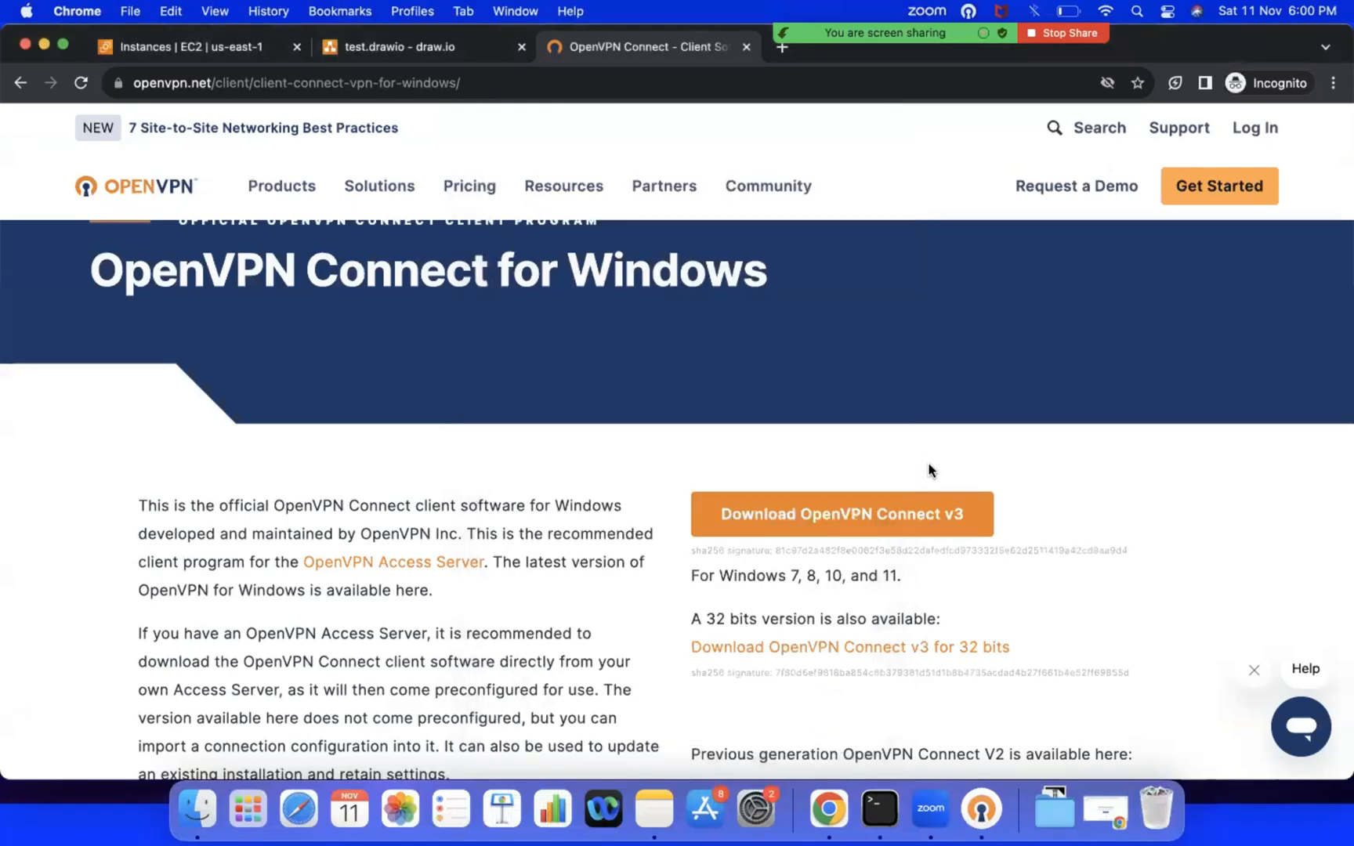
{"action": "left_click", "coordinate": [879, 807]}
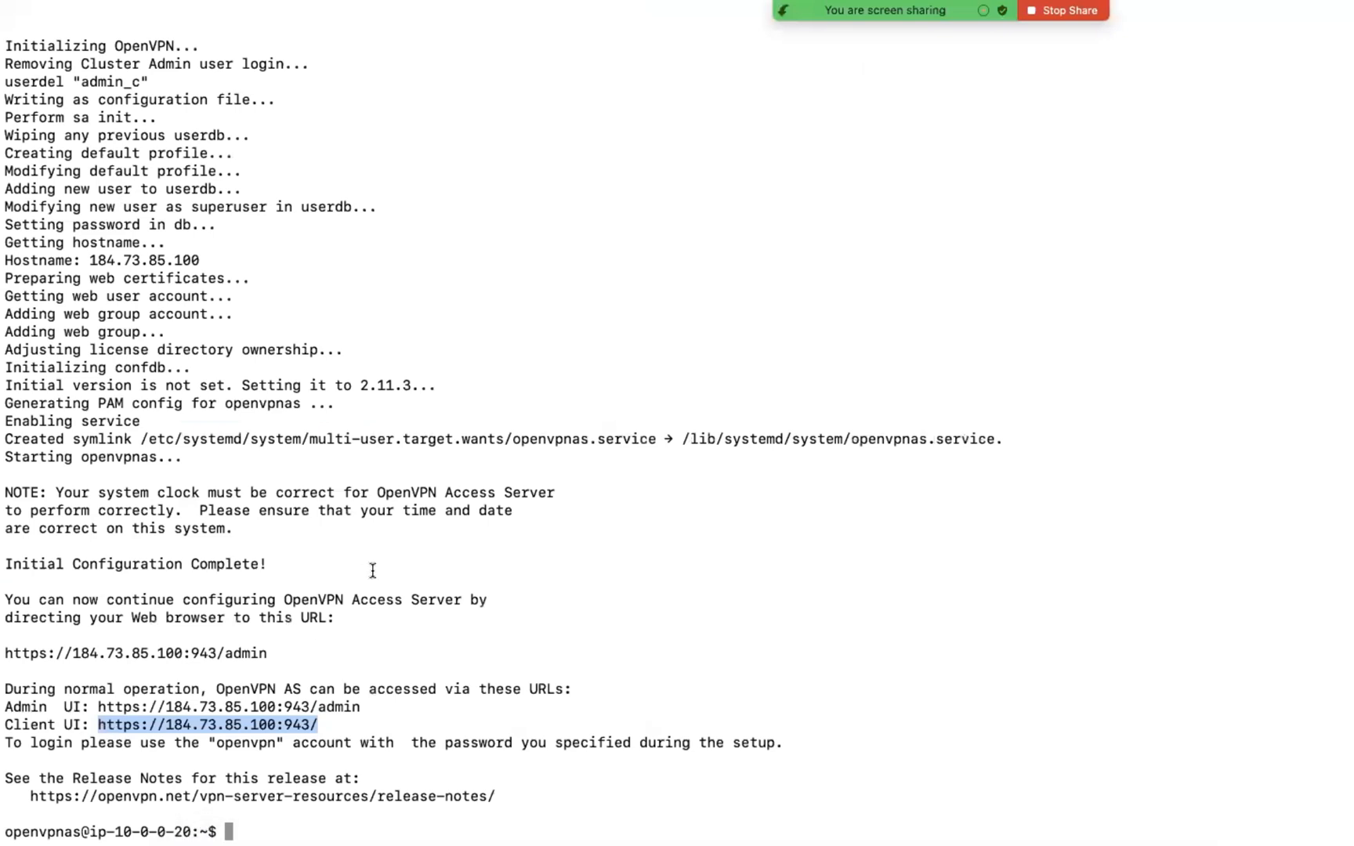
{"action": "left_click", "coordinate": [317, 725]}
{"action": "left_click_drag", "start_coordinate": [333, 729], "coordinate": [4, 709]}
{"action": "key", "text": "super+c"}
{"action": "key", "text": "ctrl+Left"}
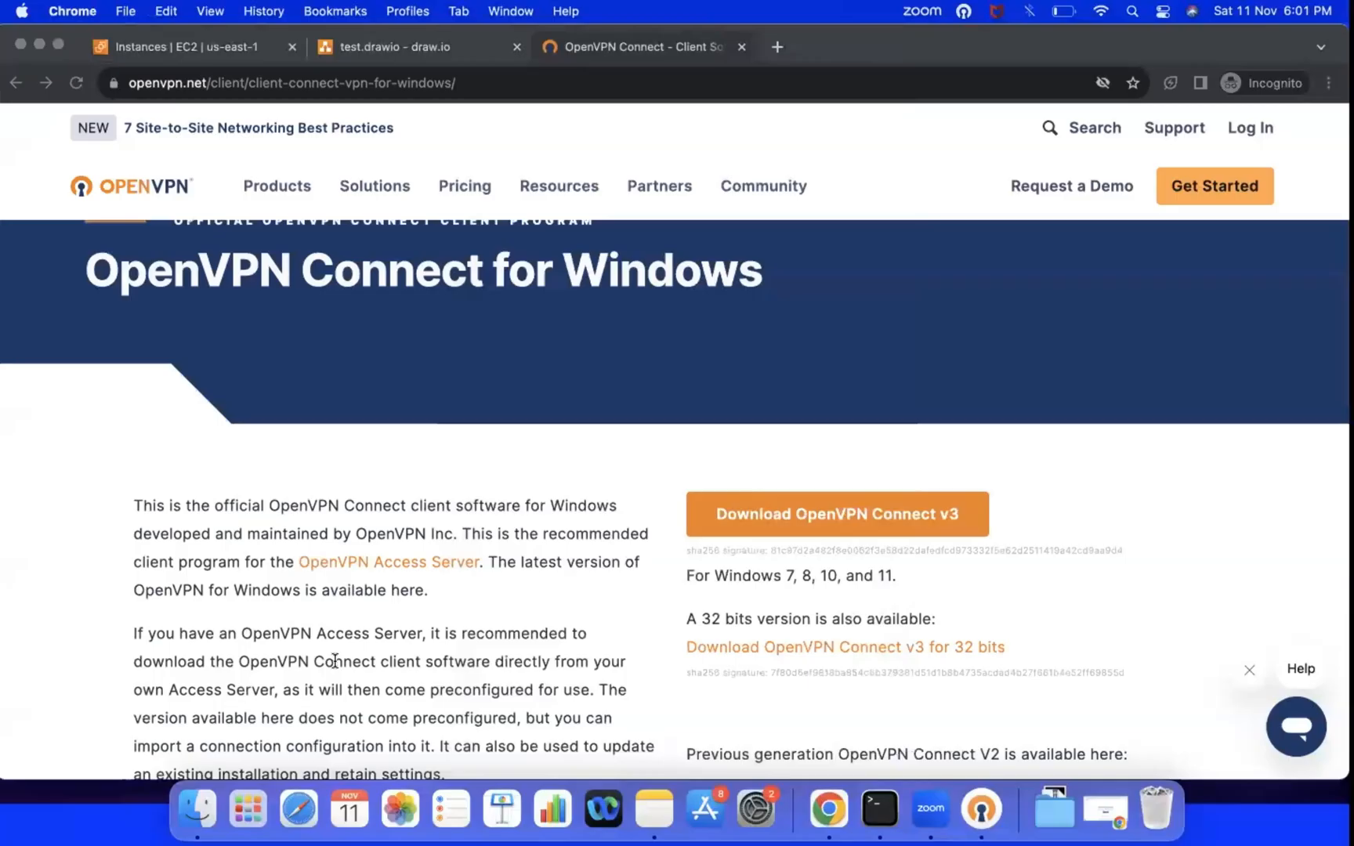
Step: Paste the copied Admin UI and Client UI URLs at the end of the most recent note in Notes
{"action": "left_click", "coordinate": [649, 818]}
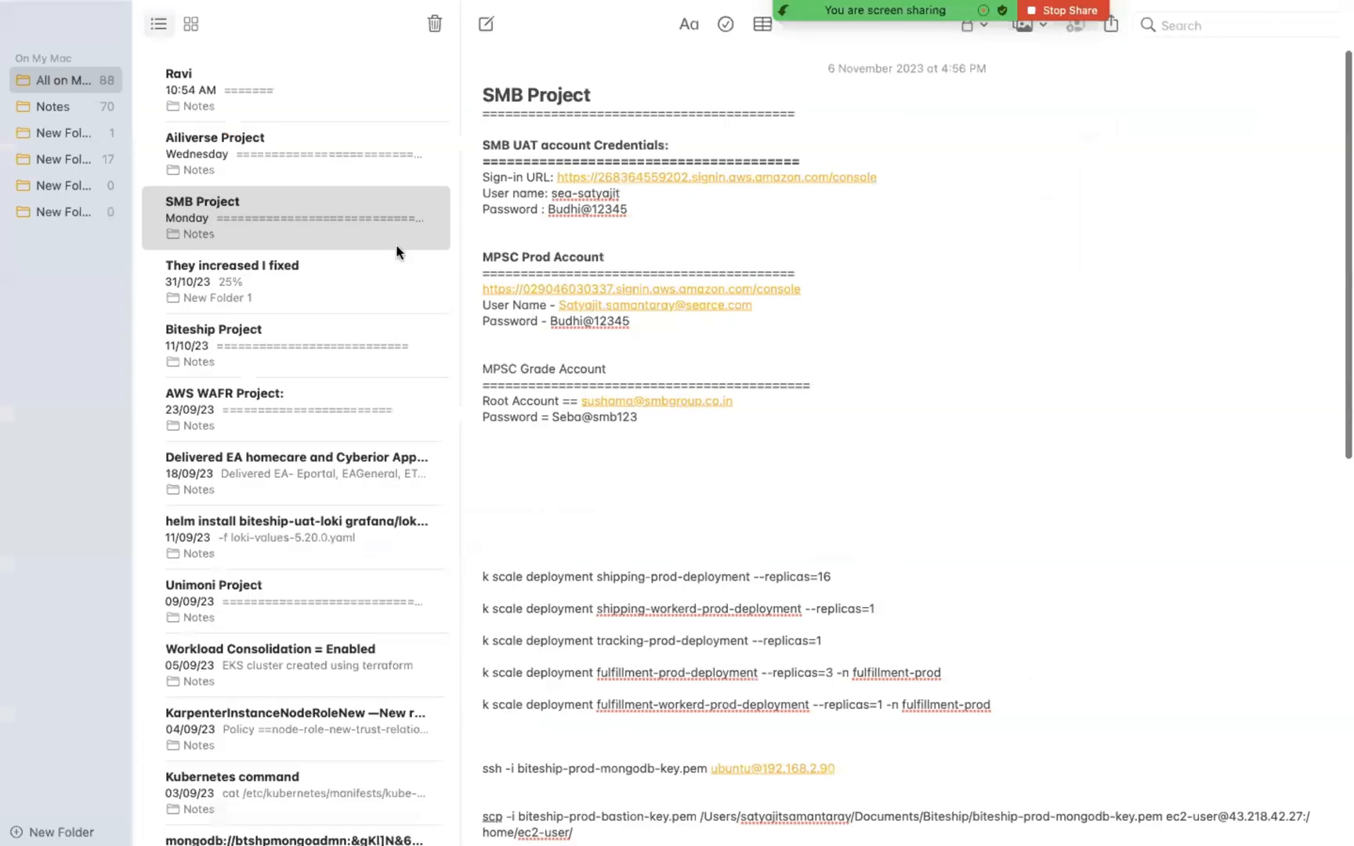
{"action": "left_click", "coordinate": [206, 92]}
{"action": "scroll", "coordinate": [901, 442], "scroll_direction": "down", "scroll_amount": 10}
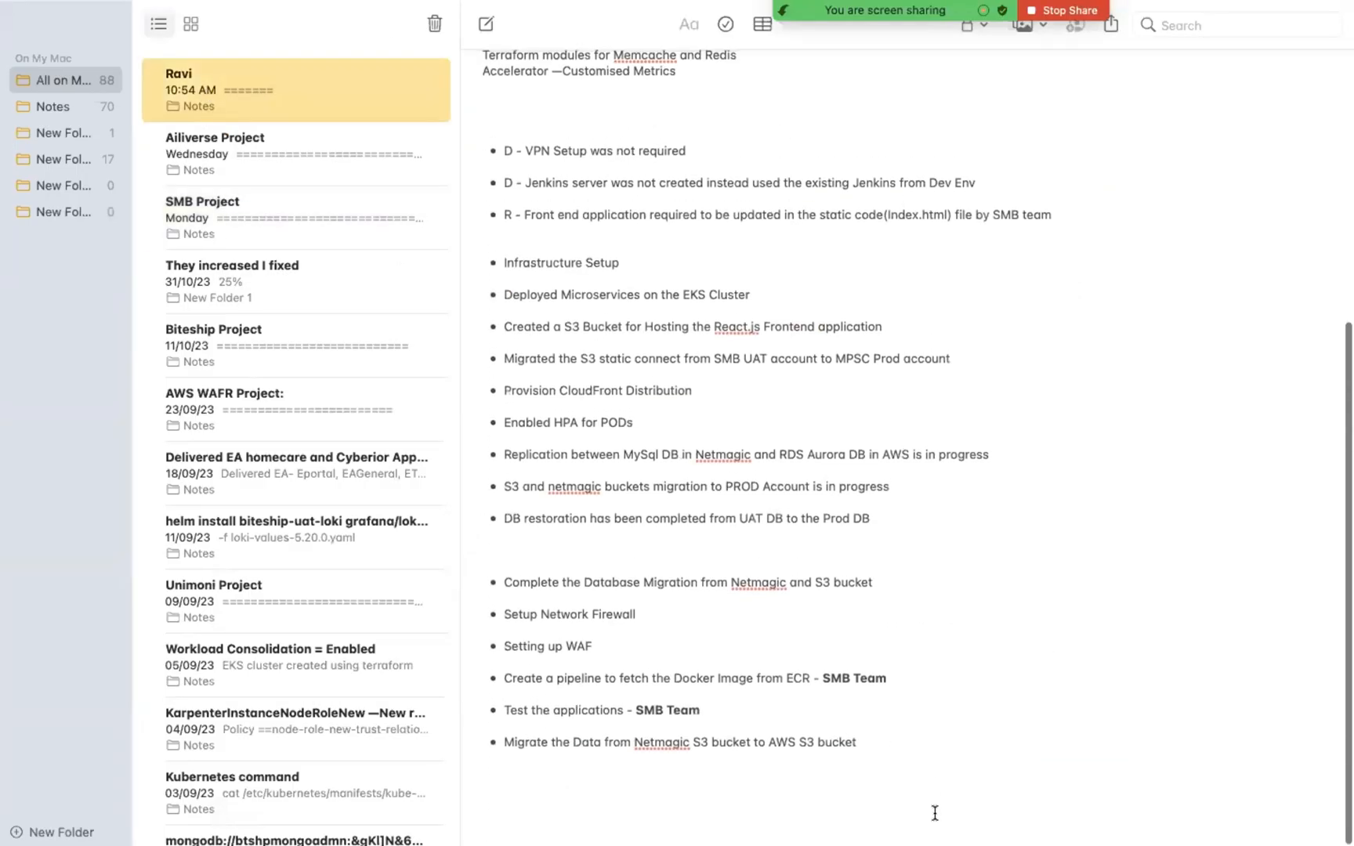
{"action": "left_click", "coordinate": [901, 736]}
{"action": "key", "text": "Return"}
{"action": "key", "text": "Return"}
{"action": "key", "text": "super+v"}
{"action": "key", "text": "ctrl+Left"}
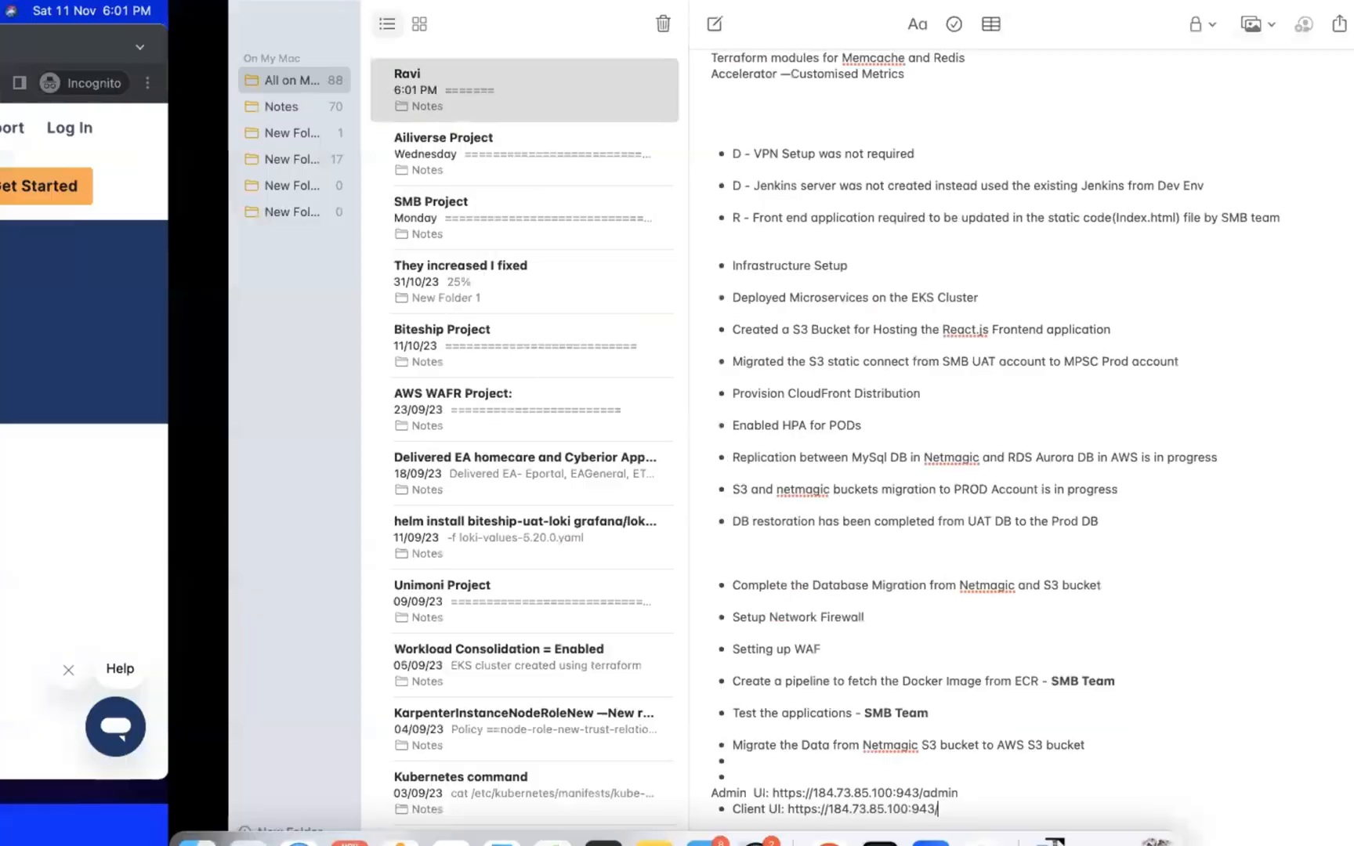
Step: End the OpenVPN server's SSH session in Terminal and clear the local terminal screen
{"action": "left_click", "coordinate": [866, 815]}
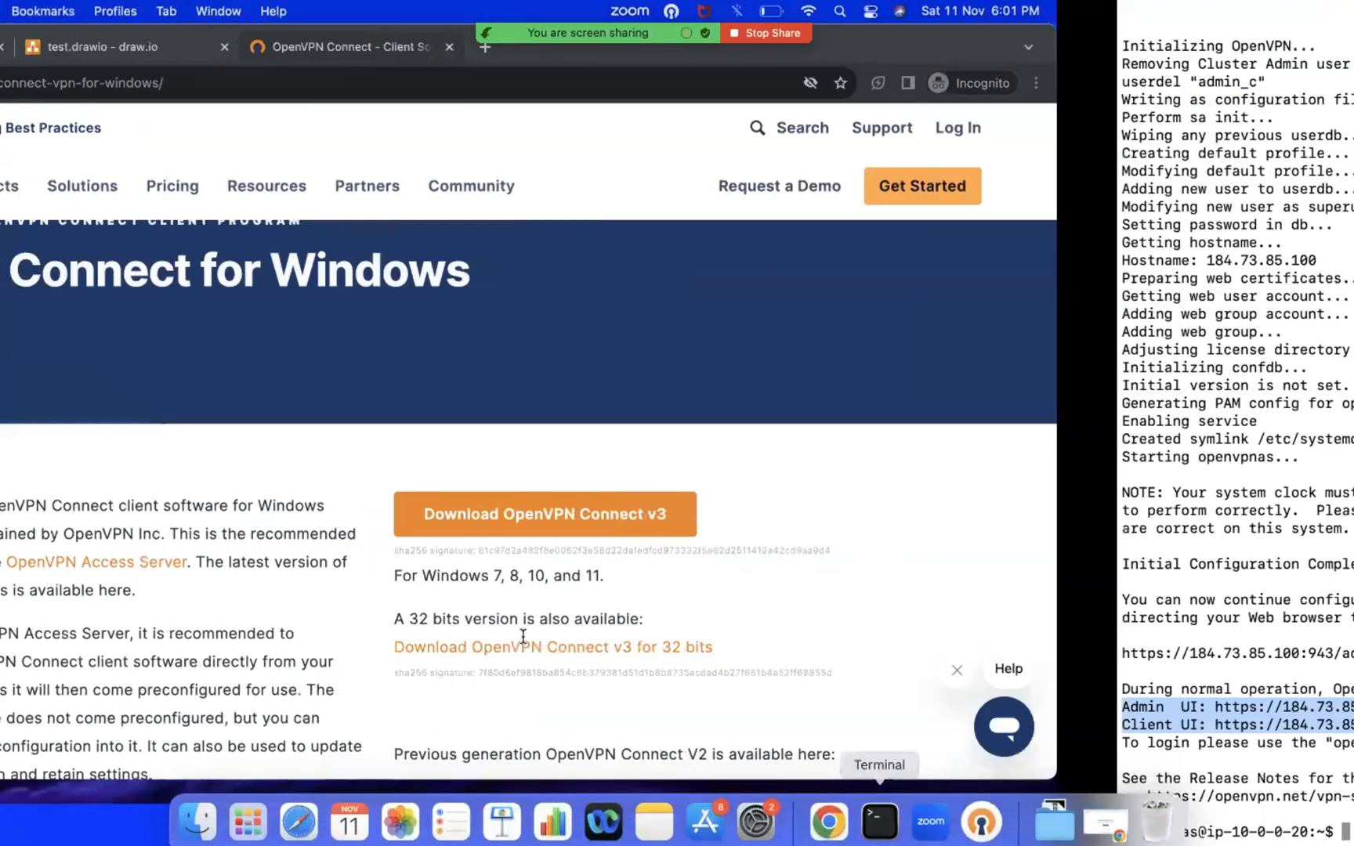
{"action": "key", "text": "ctrl+d"}
{"action": "key", "text": "super+k"}
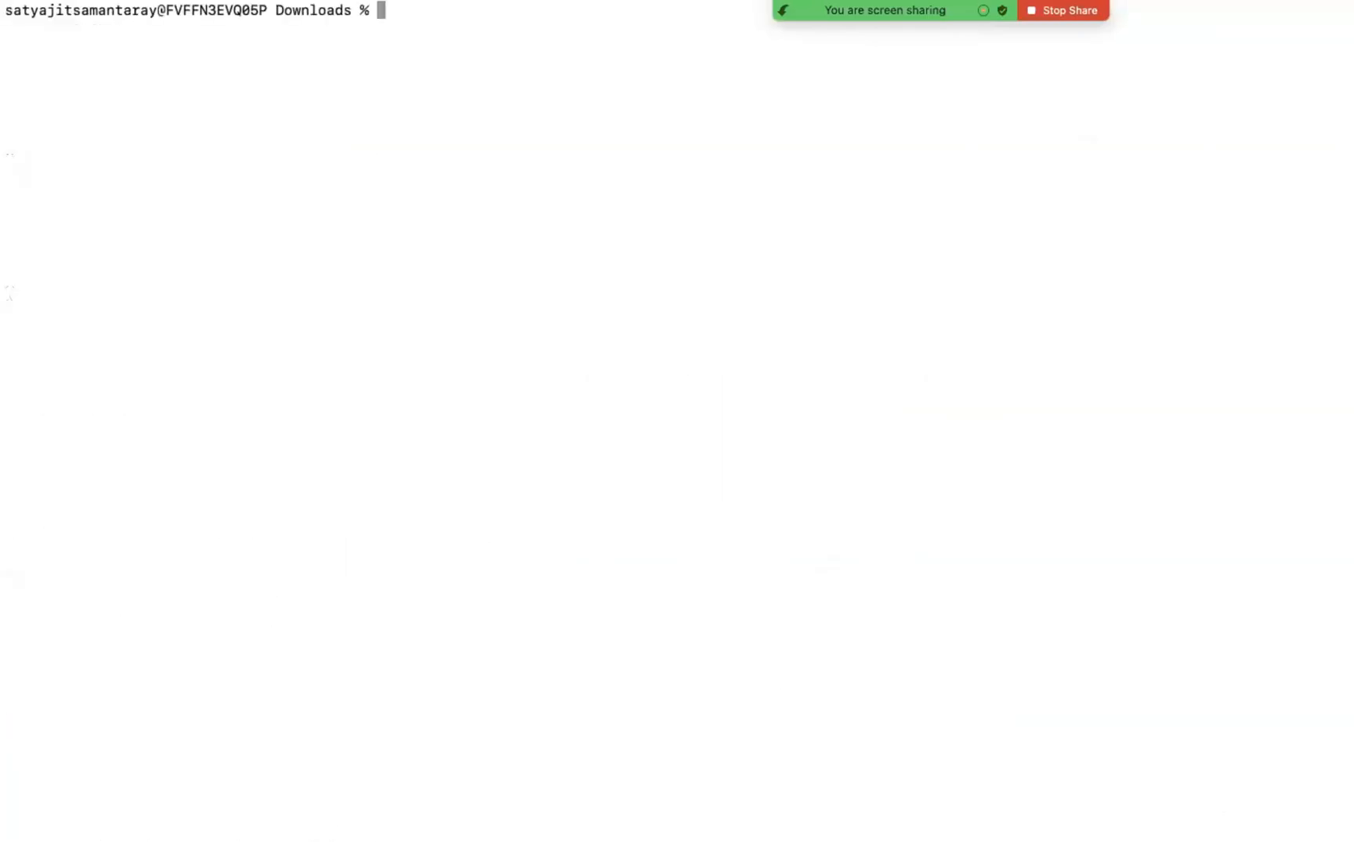
{"action": "key", "text": "Return"}
{"action": "key", "text": "Return"}
{"action": "key", "text": "Return"}
{"action": "key", "text": "Up"}
{"action": "key", "text": "Up"}
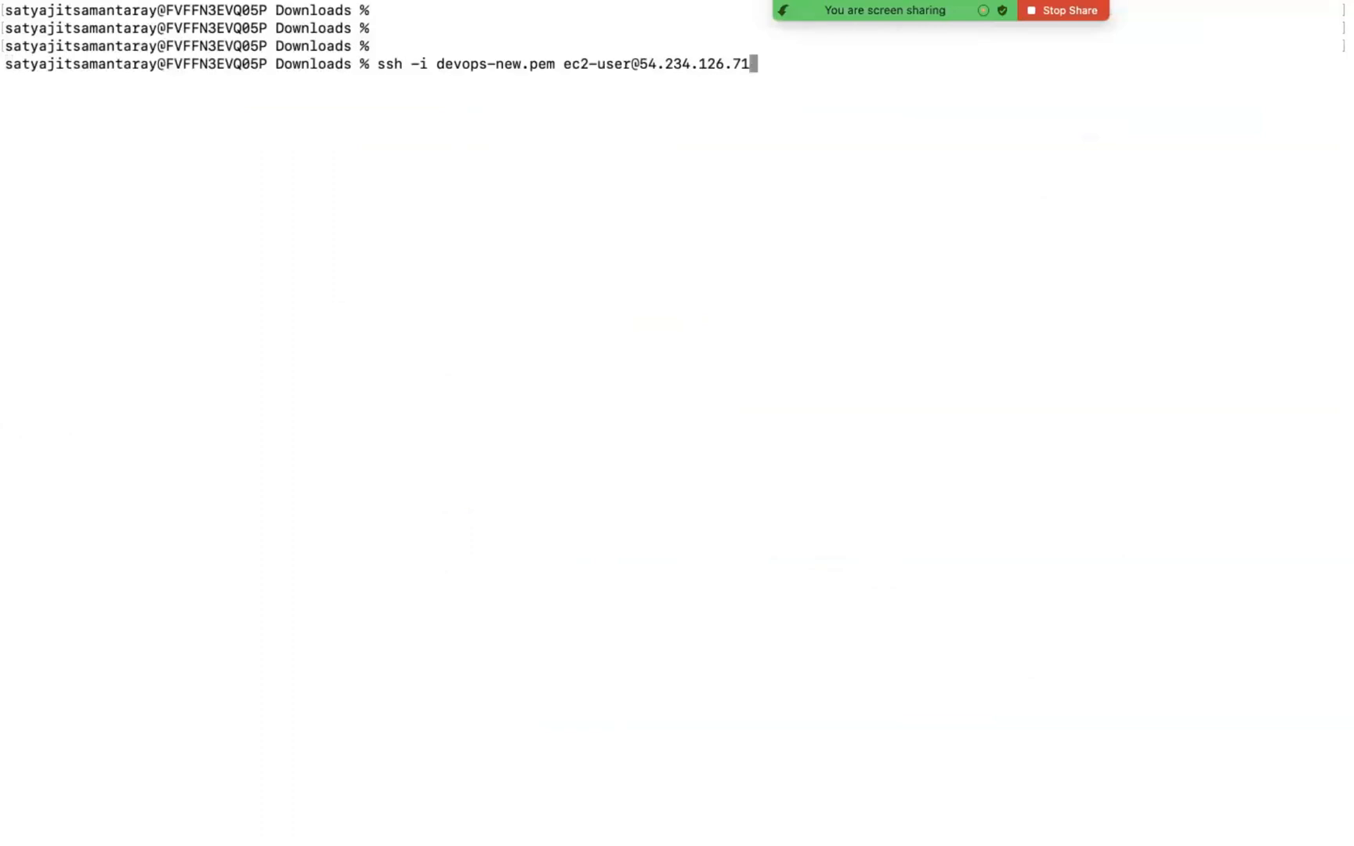
{"action": "key", "text": "Return"}
{"action": "key", "text": "ctrl+c"}
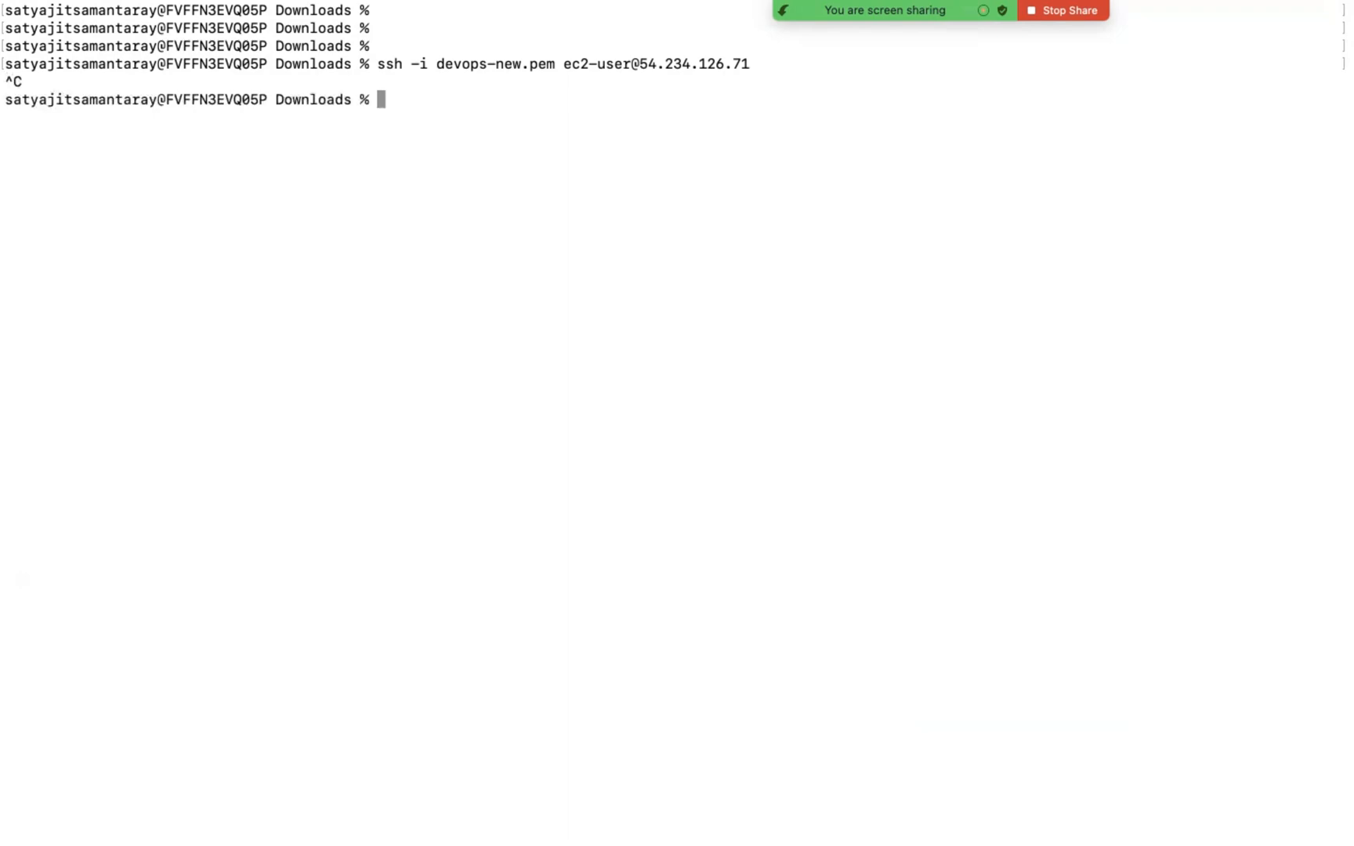
{"action": "key", "text": "Return"}
{"action": "key", "text": "Return"}
Step: Copy Jump-Server's private IPv4 address from its instance details in the EC2 console in Chrome
{"action": "key", "text": "ctrl+Left"}
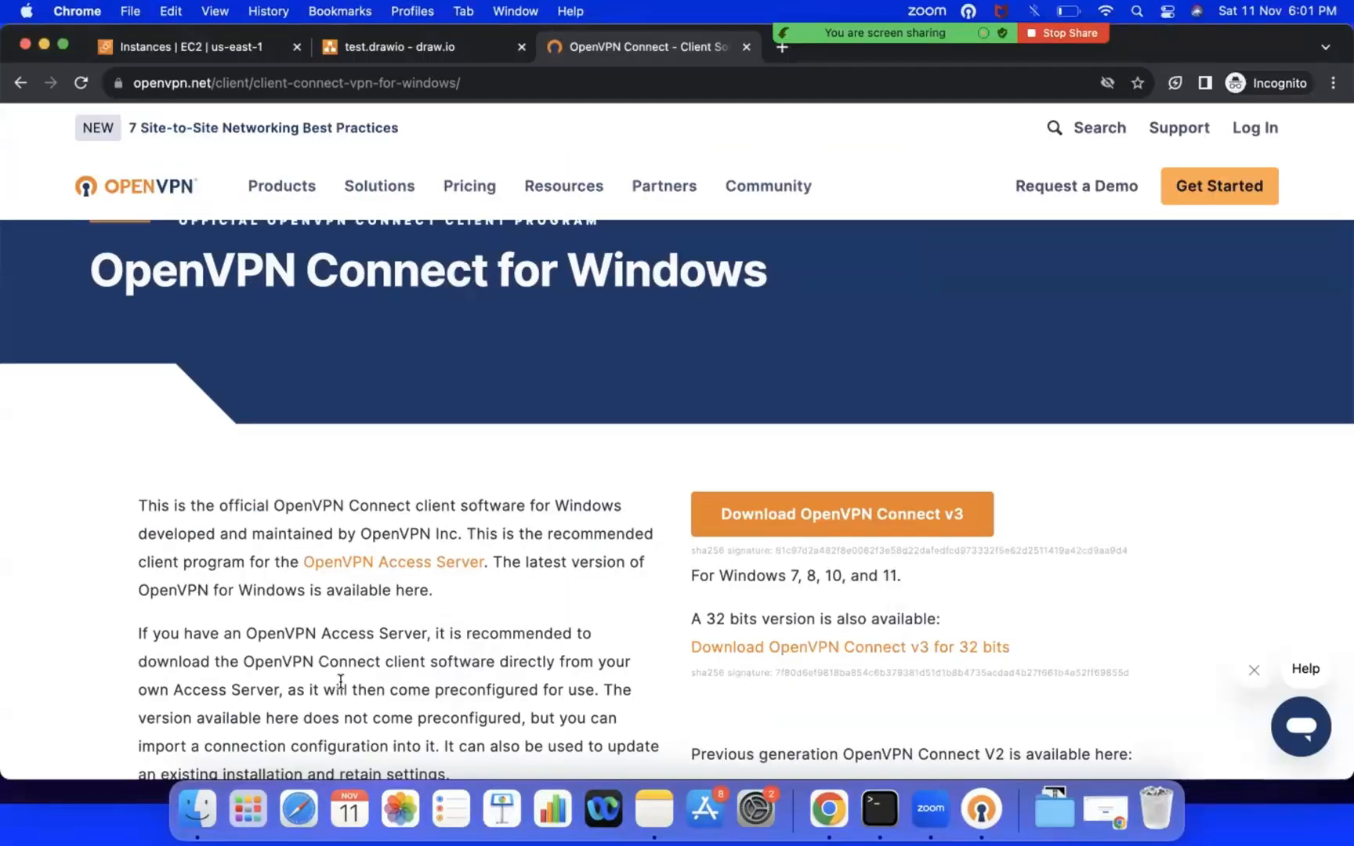
{"action": "left_click", "coordinate": [981, 808]}
{"action": "left_click", "coordinate": [944, 439]}
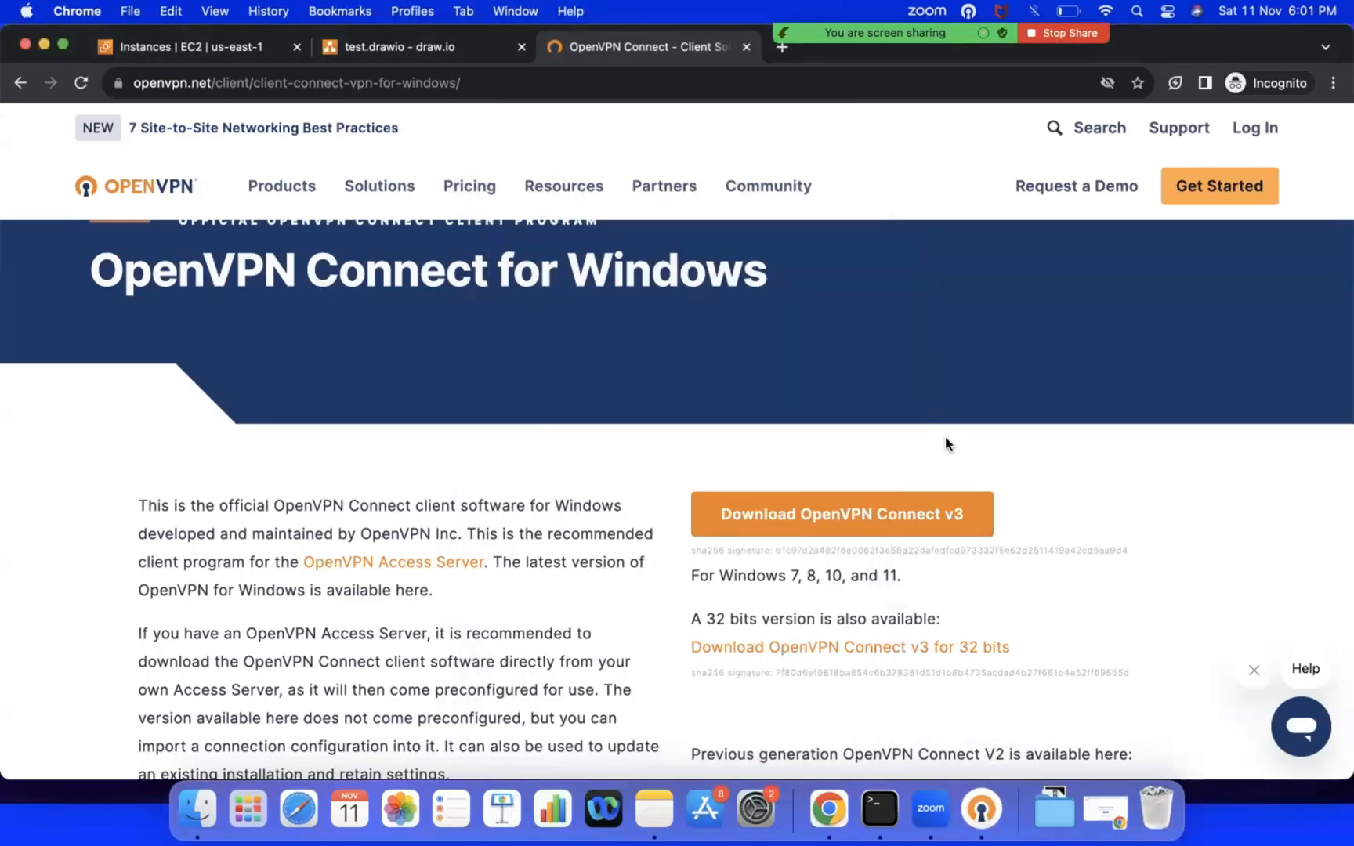
{"action": "left_click", "coordinate": [219, 47]}
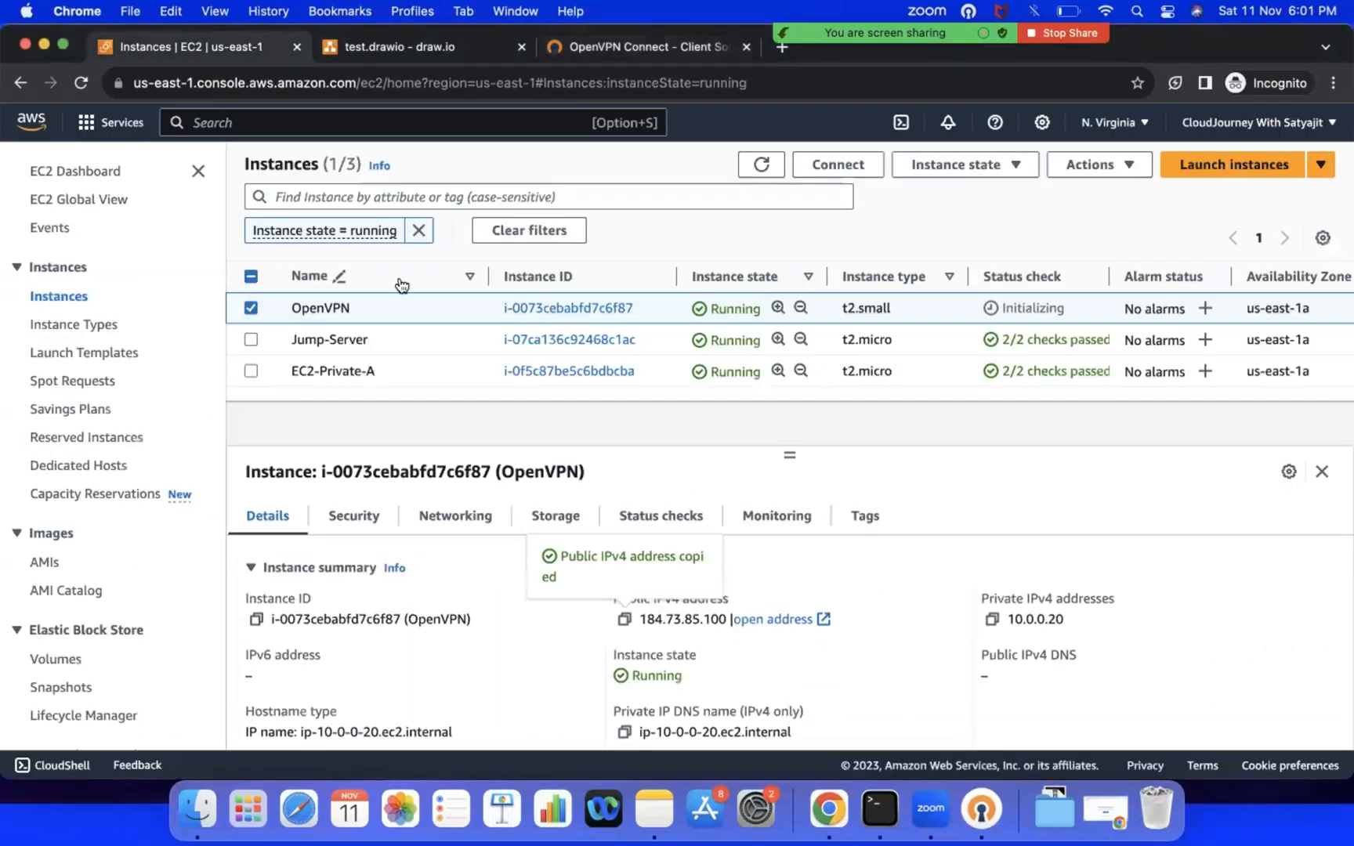
{"action": "left_click", "coordinate": [249, 308]}
{"action": "left_click", "coordinate": [250, 339]}
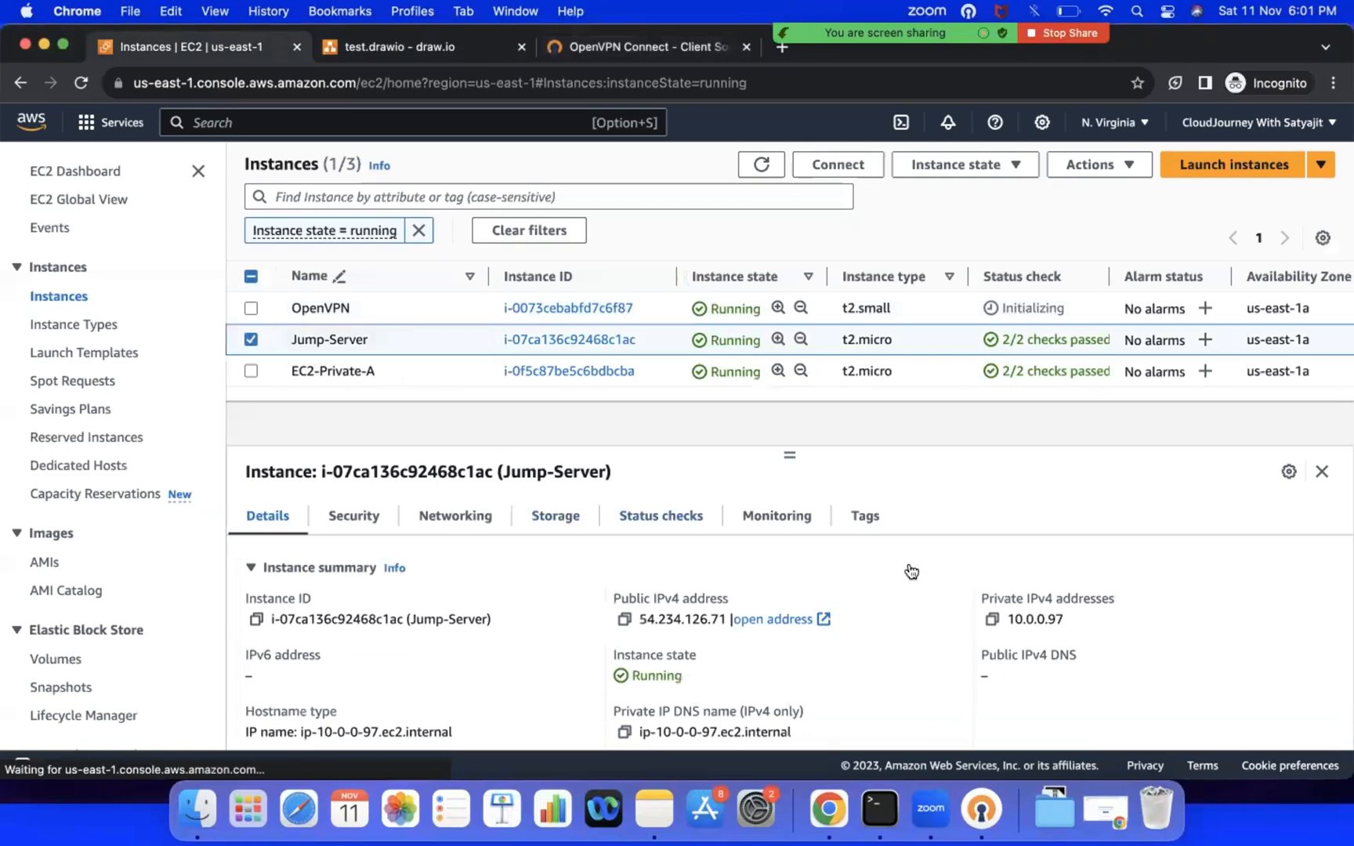
{"action": "left_click", "coordinate": [991, 622]}
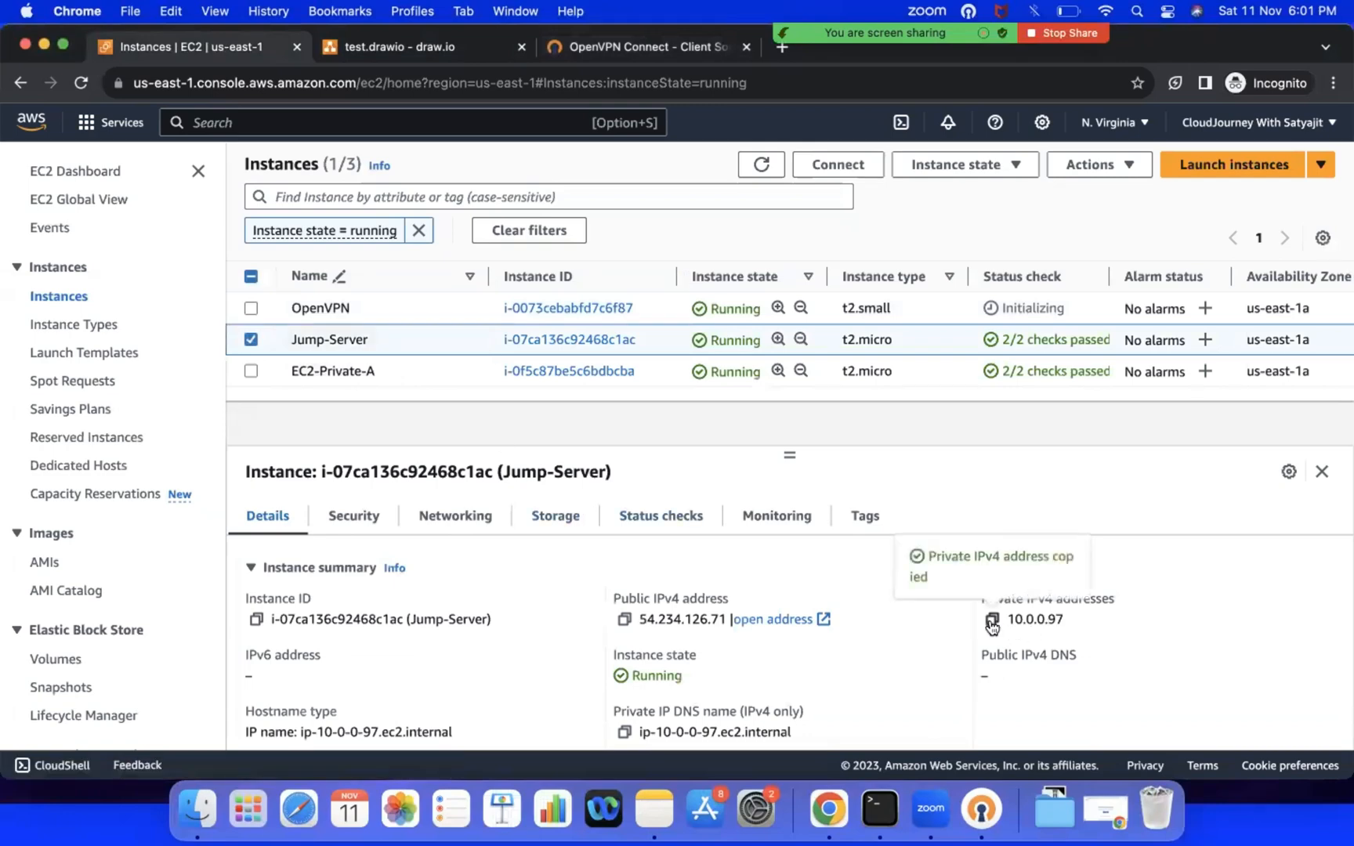
Step: Test port 22 of Jump-Server by running telnet 10.0.0.97 22 in Terminal, and quit the telnet session
{"action": "left_click", "coordinate": [880, 808]}
{"action": "key", "text": "Return"}
{"action": "key", "text": "Return"}
{"action": "type", "text": "telnet"}
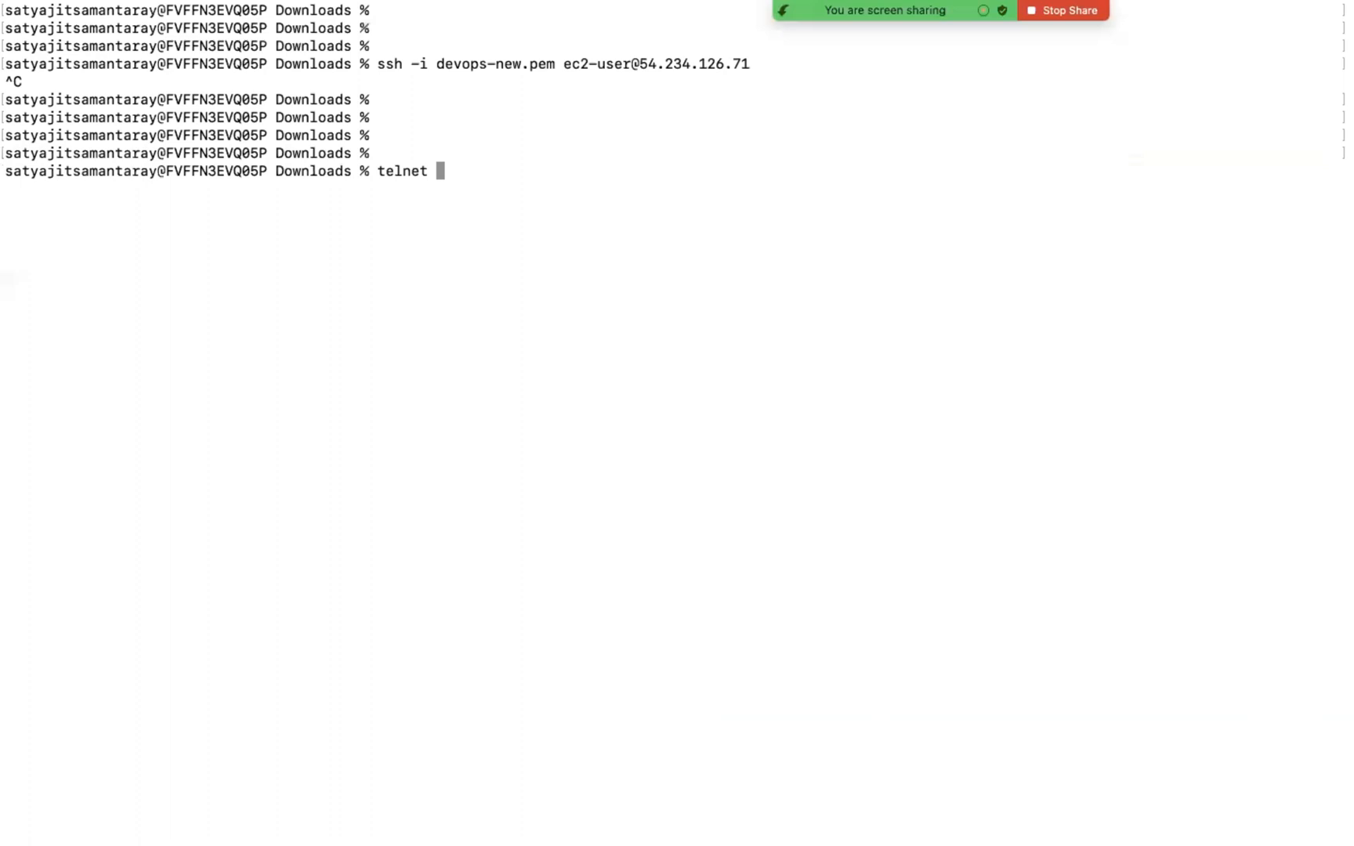
{"action": "key", "text": "super+v"}
{"action": "type", "text": "22"}
{"action": "key", "text": "Return"}
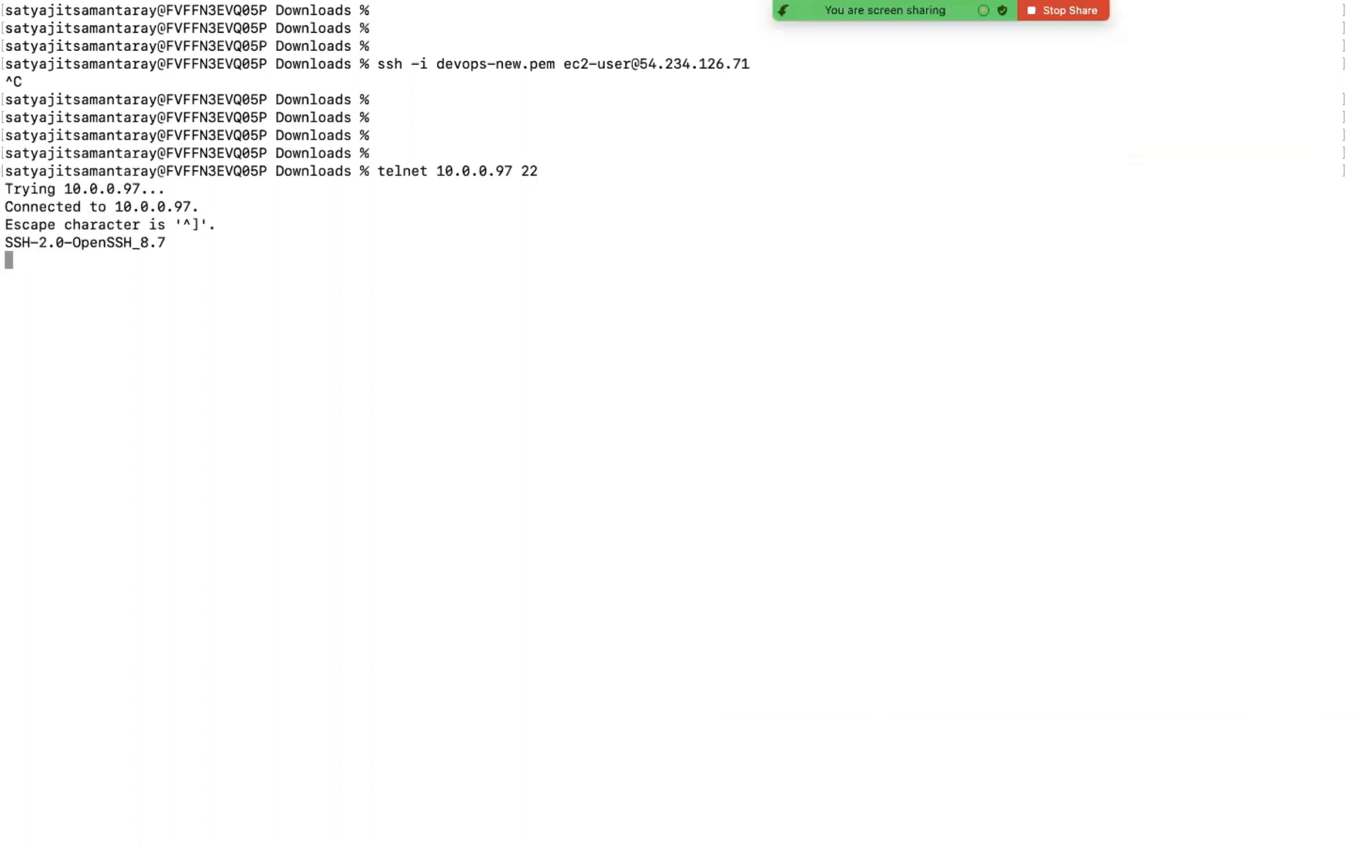
{"action": "key", "text": "ctrl+bracketright"}
{"action": "type", "text": "q"}
{"action": "key", "text": "Return"}
{"action": "key", "text": "Return"}
{"action": "key", "text": "Return"}
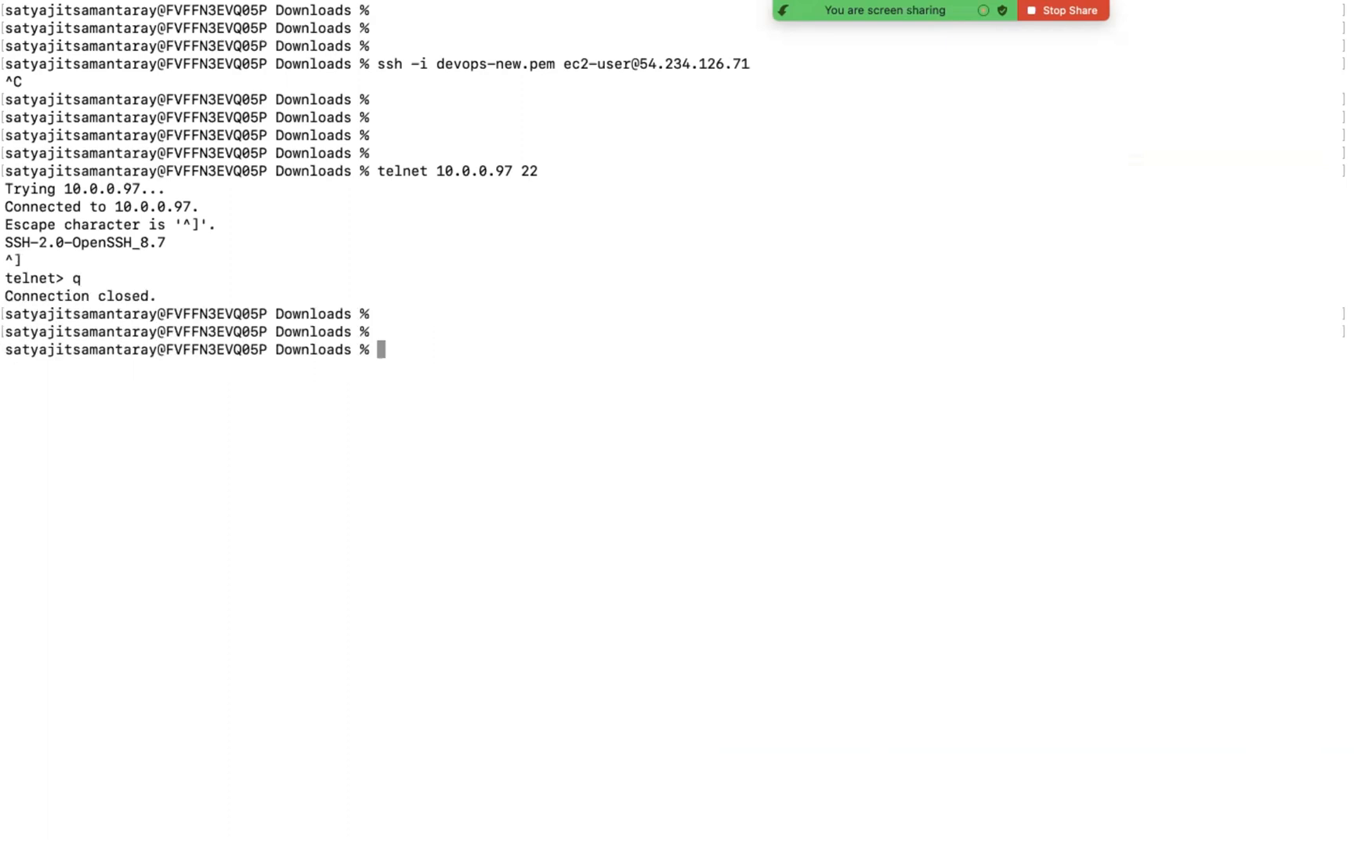
{"action": "type", "text": "ssh -i dev"}
{"action": "key", "text": "Tab"}
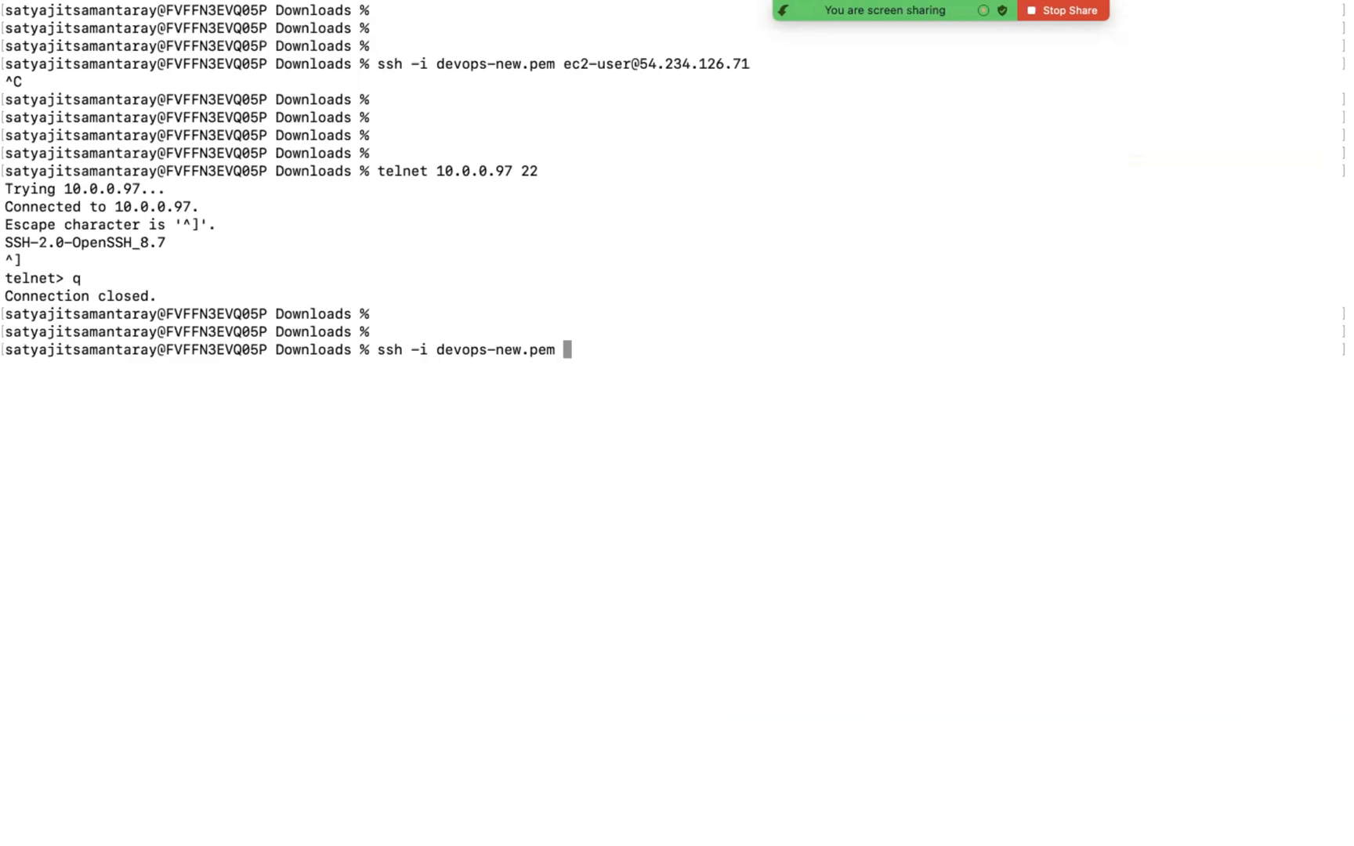
{"action": "type", "text": "ec2-user@"}
{"action": "key", "text": "ctrl+Left"}
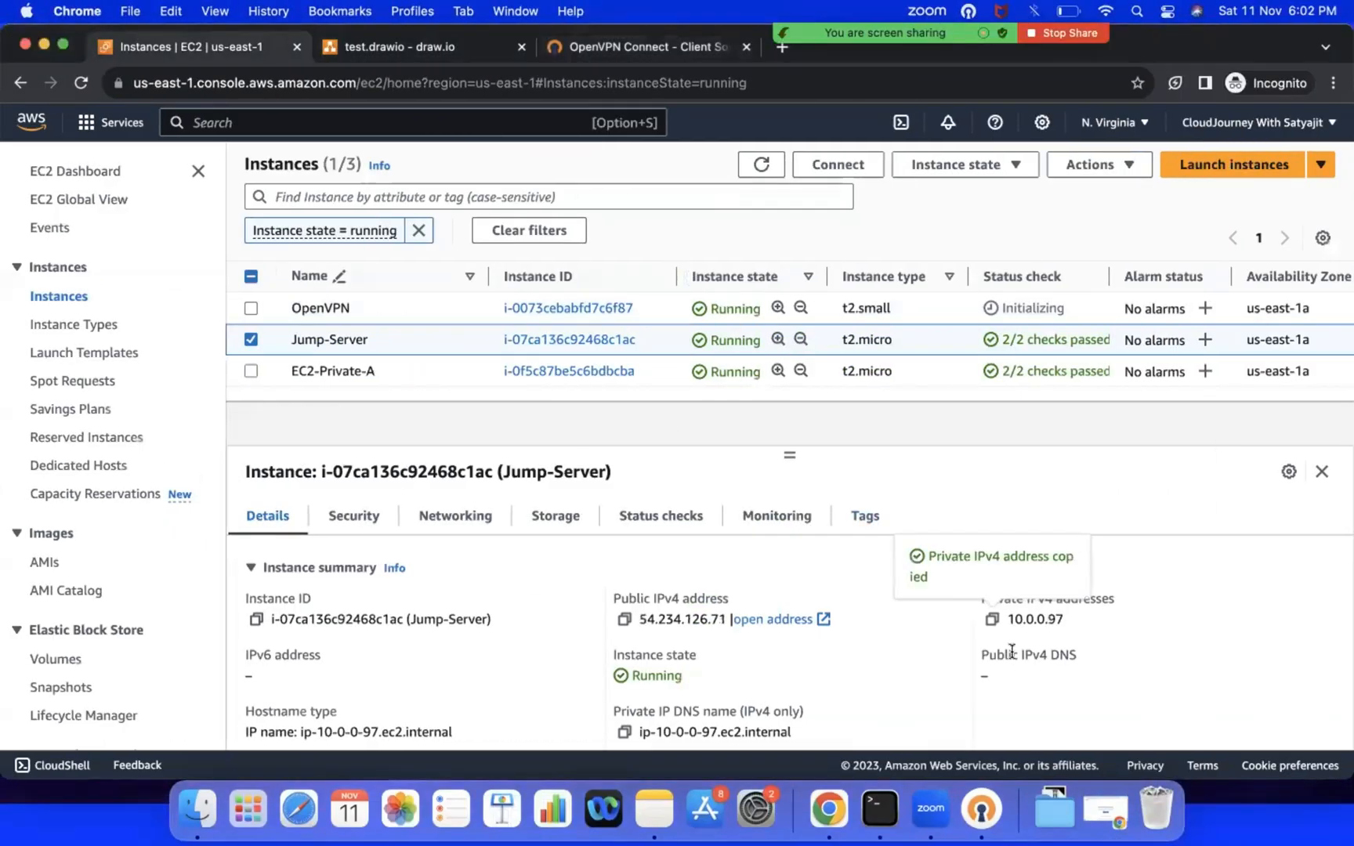
{"action": "key", "text": "ctrl+Right"}
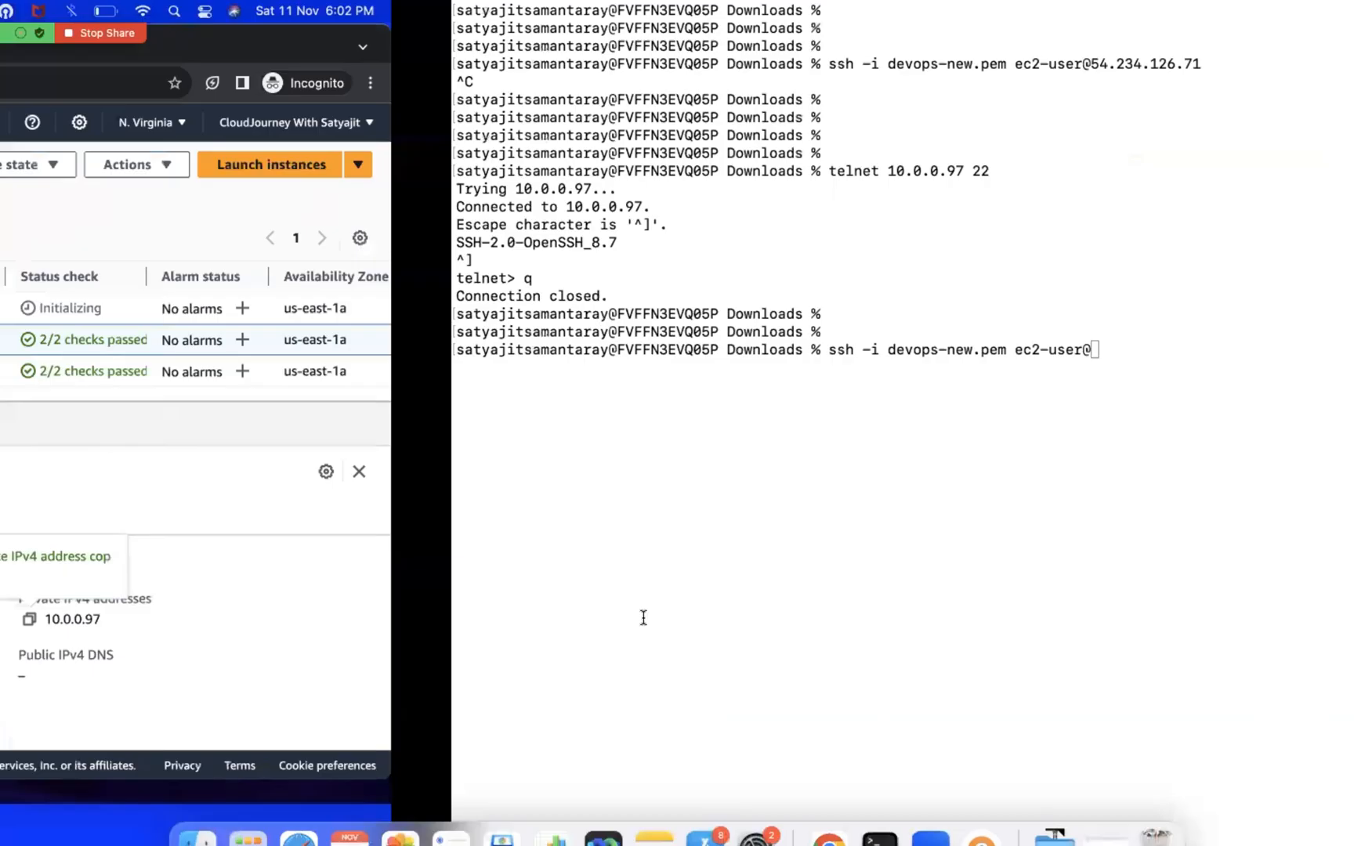
{"action": "type", "text": "10.0.0.97"}
{"action": "key", "text": "Return"}
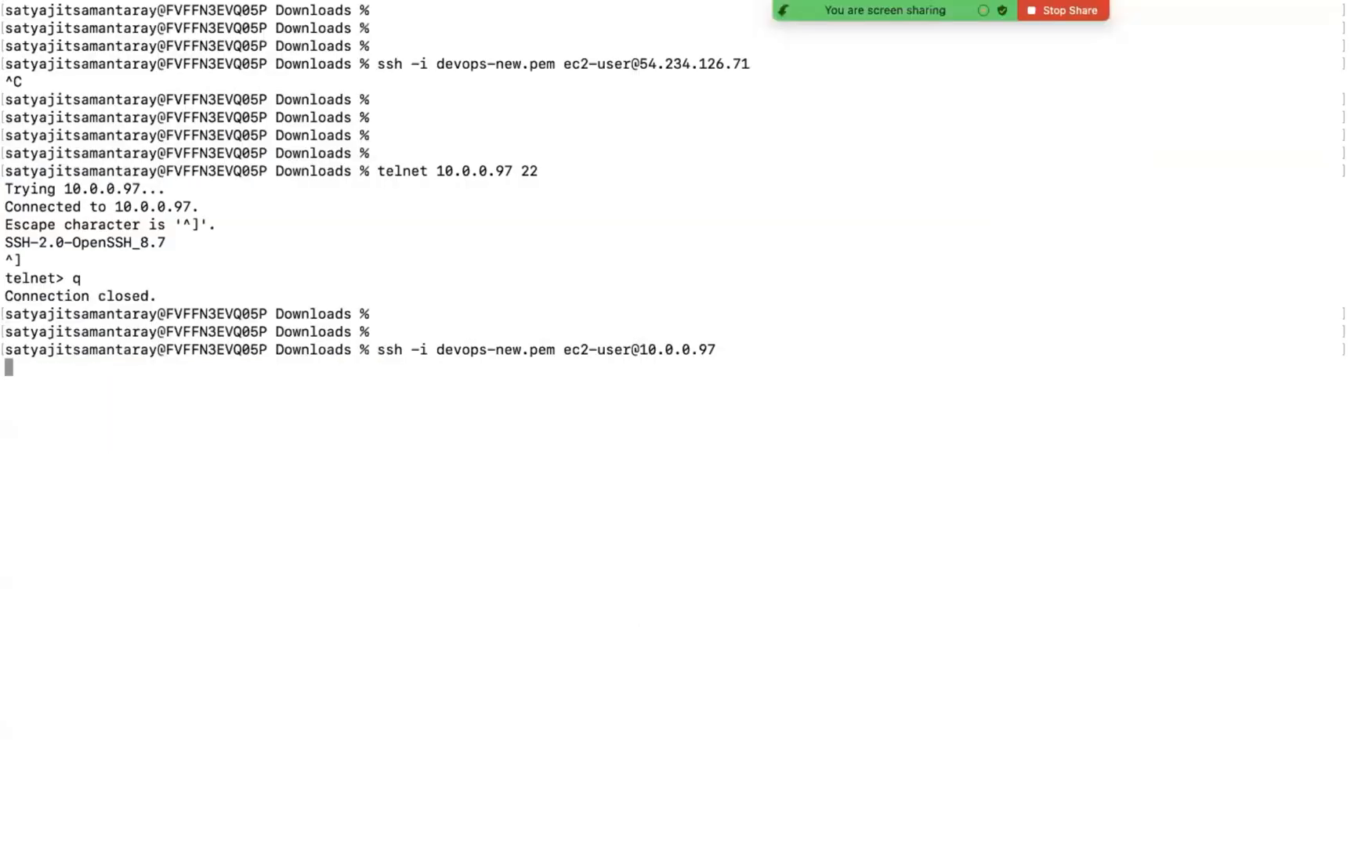
{"action": "type", "text": "yes"}
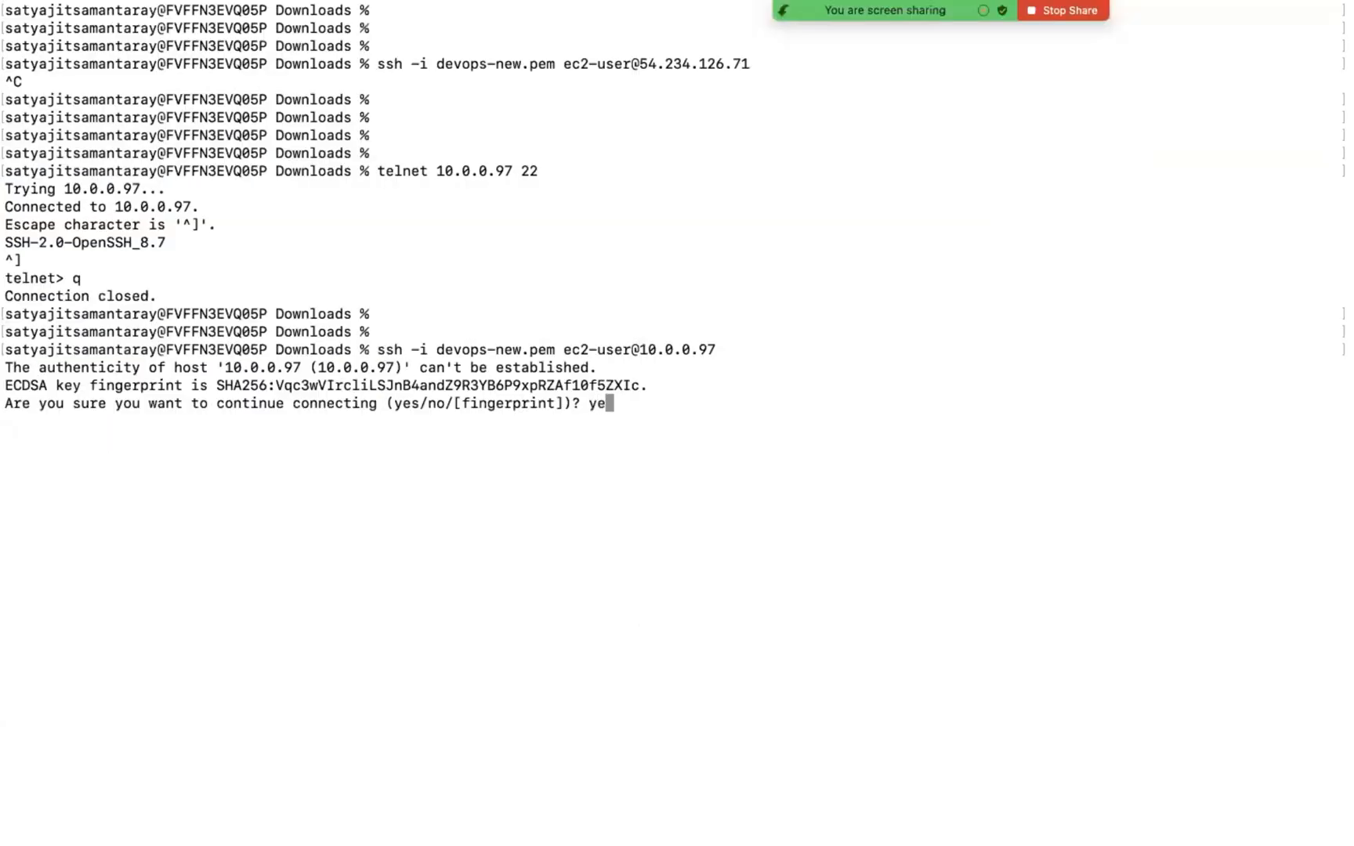
{"action": "key", "text": "Return"}
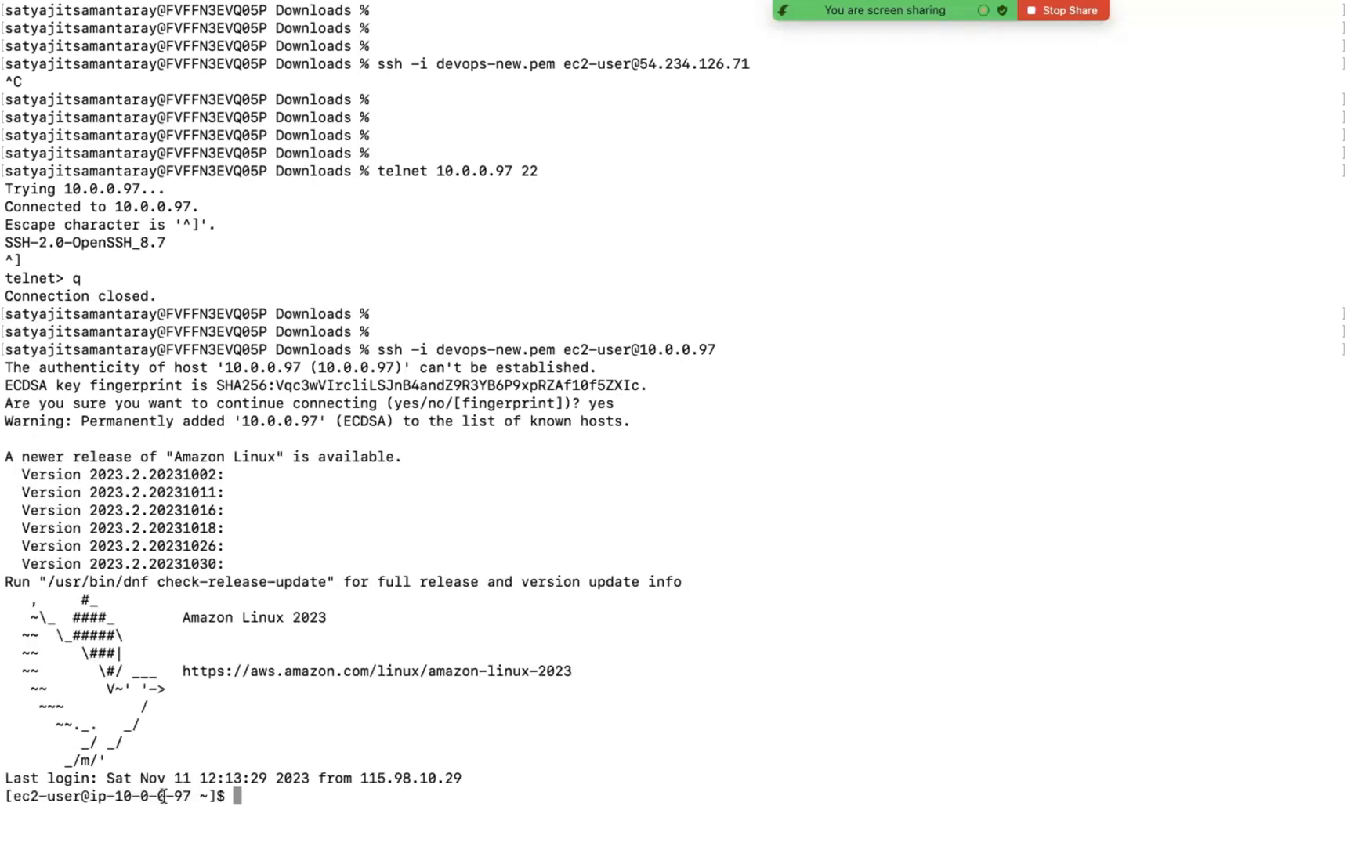
Step: Examine the source of Jump-Server's port 22 inbound rule in the EC2 console, and view the test.drawio architecture diagram
{"action": "key", "text": "ctrl+Left"}
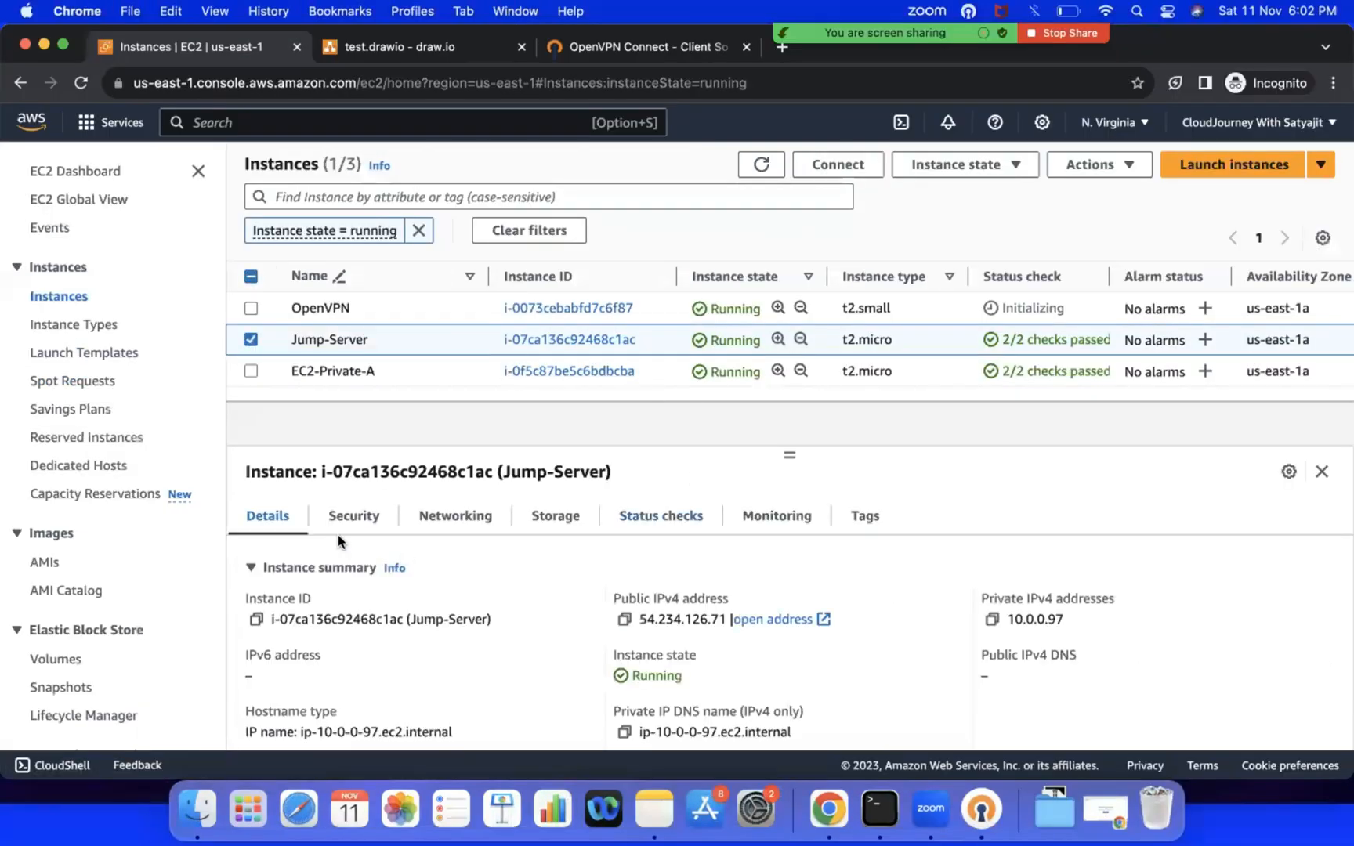
{"action": "left_click", "coordinate": [350, 518]}
{"action": "scroll", "coordinate": [549, 619], "scroll_direction": "down", "scroll_amount": 3}
{"action": "scroll", "coordinate": [575, 630], "scroll_direction": "down", "scroll_amount": 3}
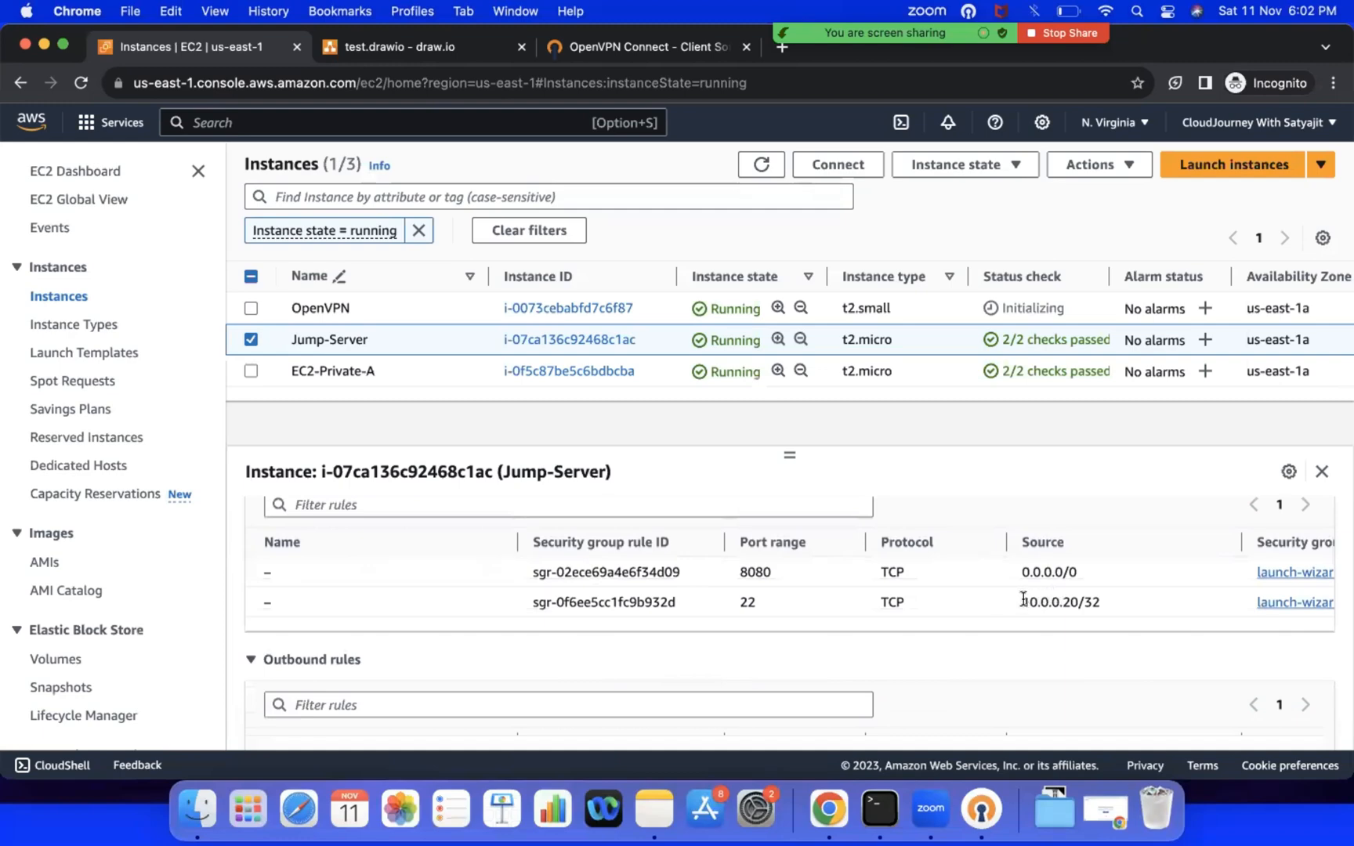
{"action": "left_click_drag", "start_coordinate": [1023, 599], "coordinate": [1103, 605]}
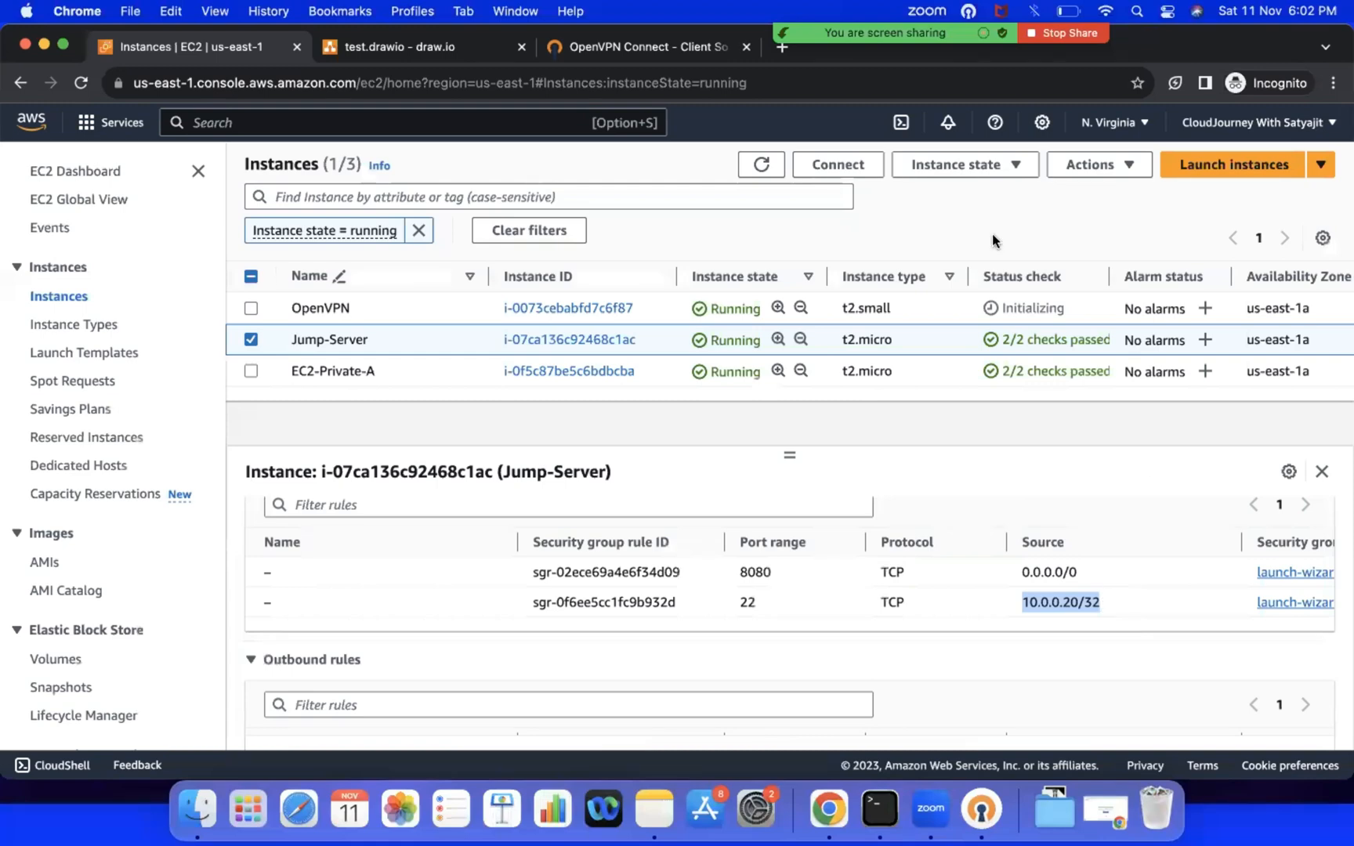
{"action": "left_click", "coordinate": [385, 46]}
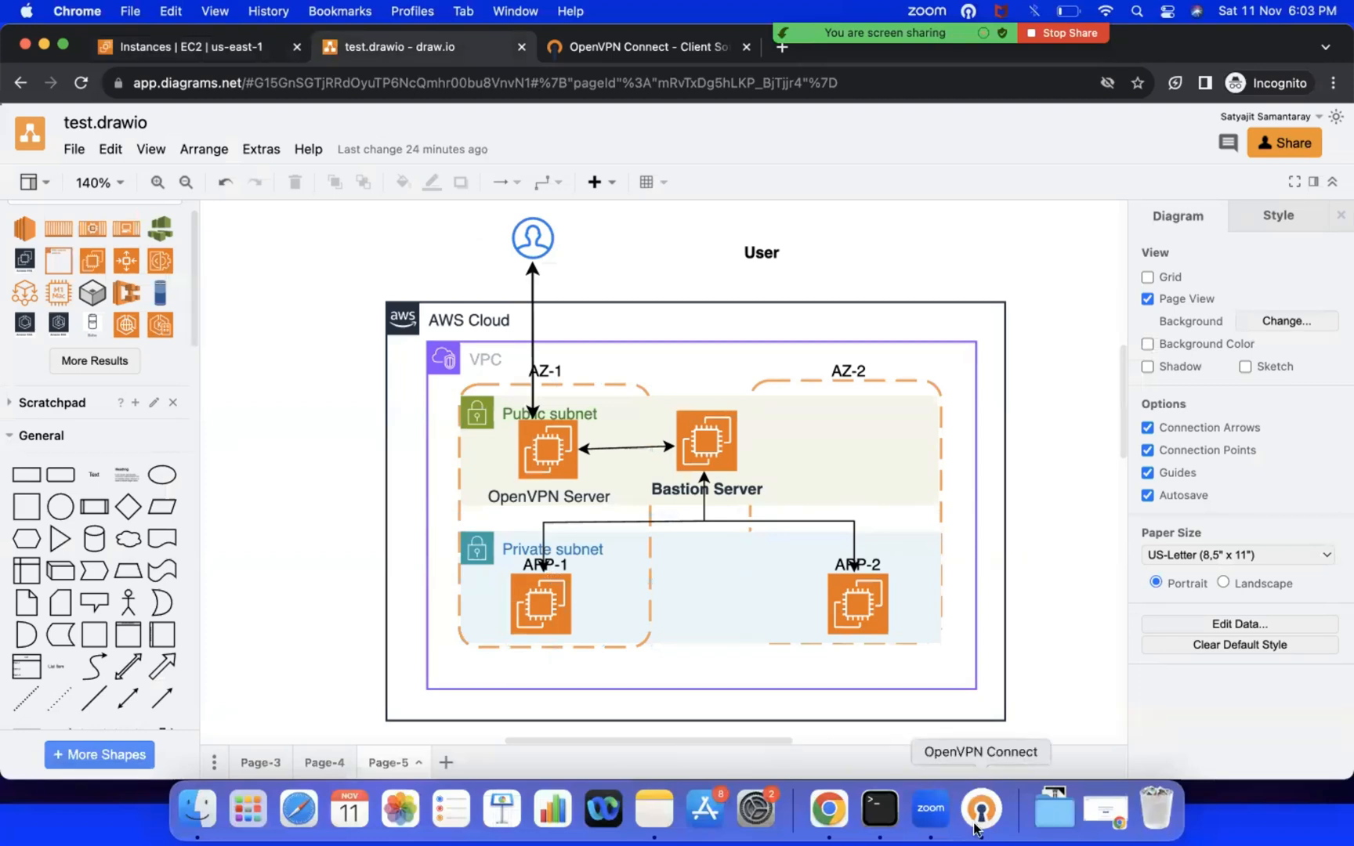
Step: Close the Jump-Server SSH session in Terminal and clear the local terminal screen
{"action": "left_click", "coordinate": [895, 821]}
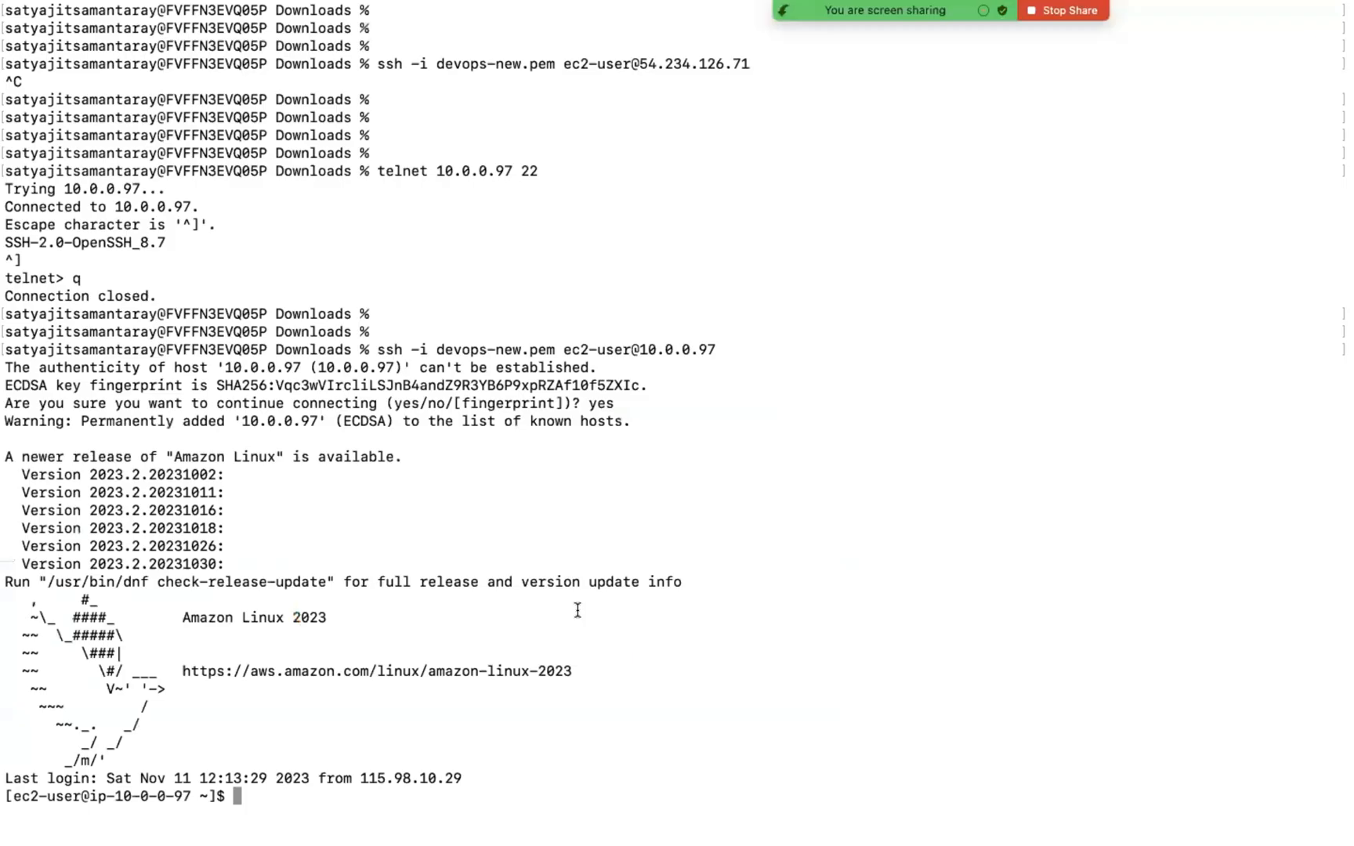
{"action": "key", "text": "ctrl+d"}
{"action": "key", "text": "ctrl+l"}
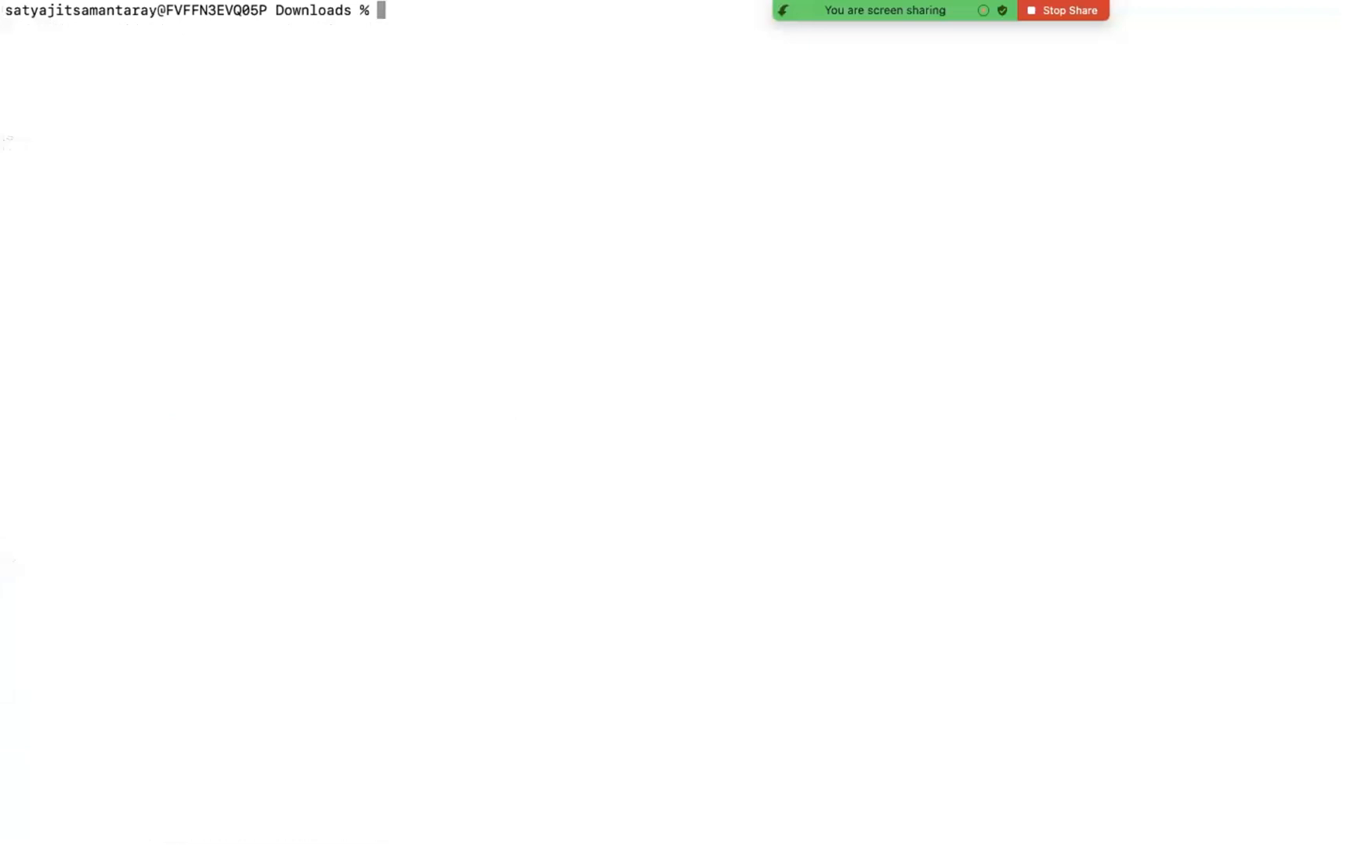
{"action": "key", "text": "Return"}
{"action": "key", "text": "Return"}
{"action": "key", "text": "Return"}
Step: Start a telnet command in Terminal and copy EC2-Private-A's private IPv4 address from the EC2 console
{"action": "type", "text": "telnet"}
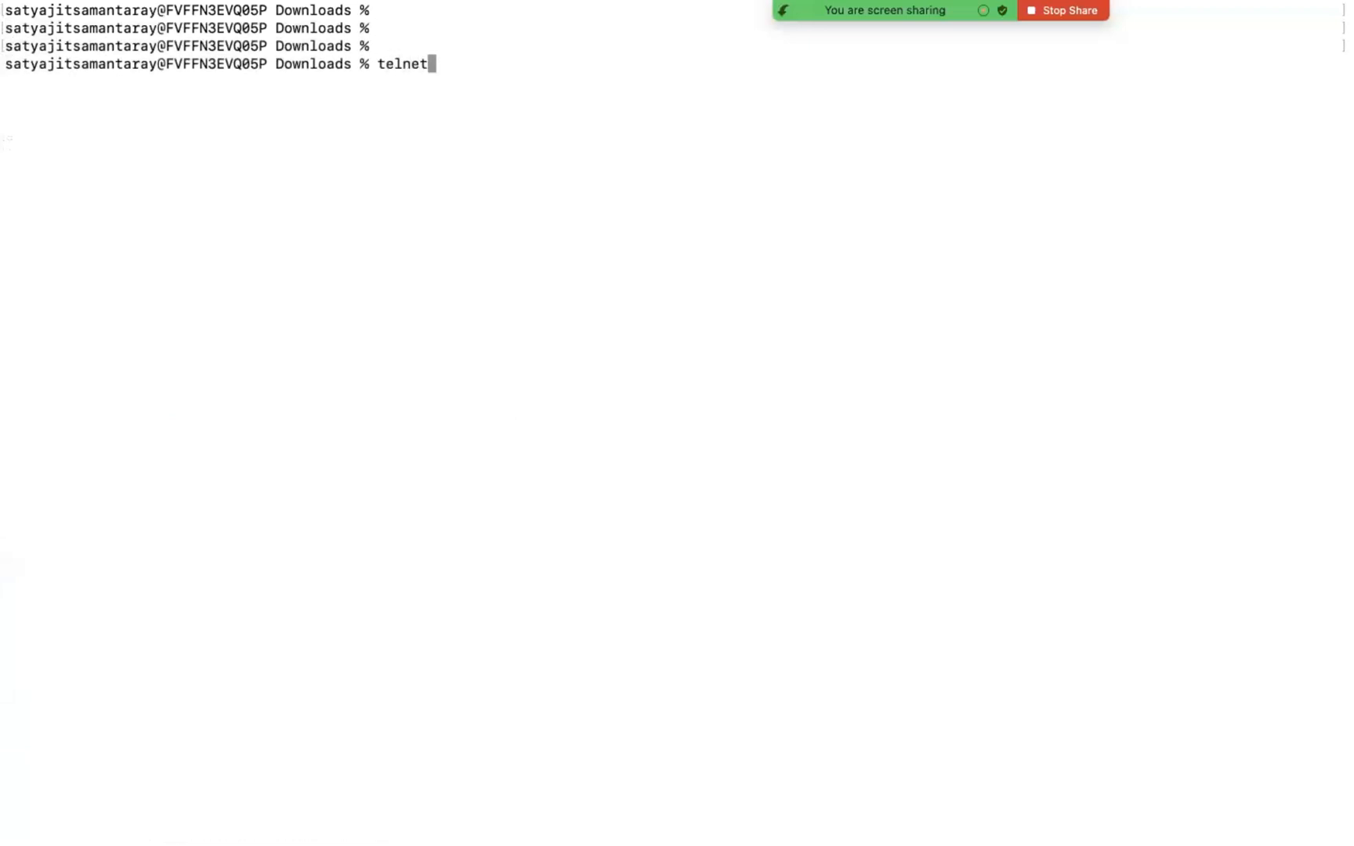
{"action": "key", "text": "ctrl+Left"}
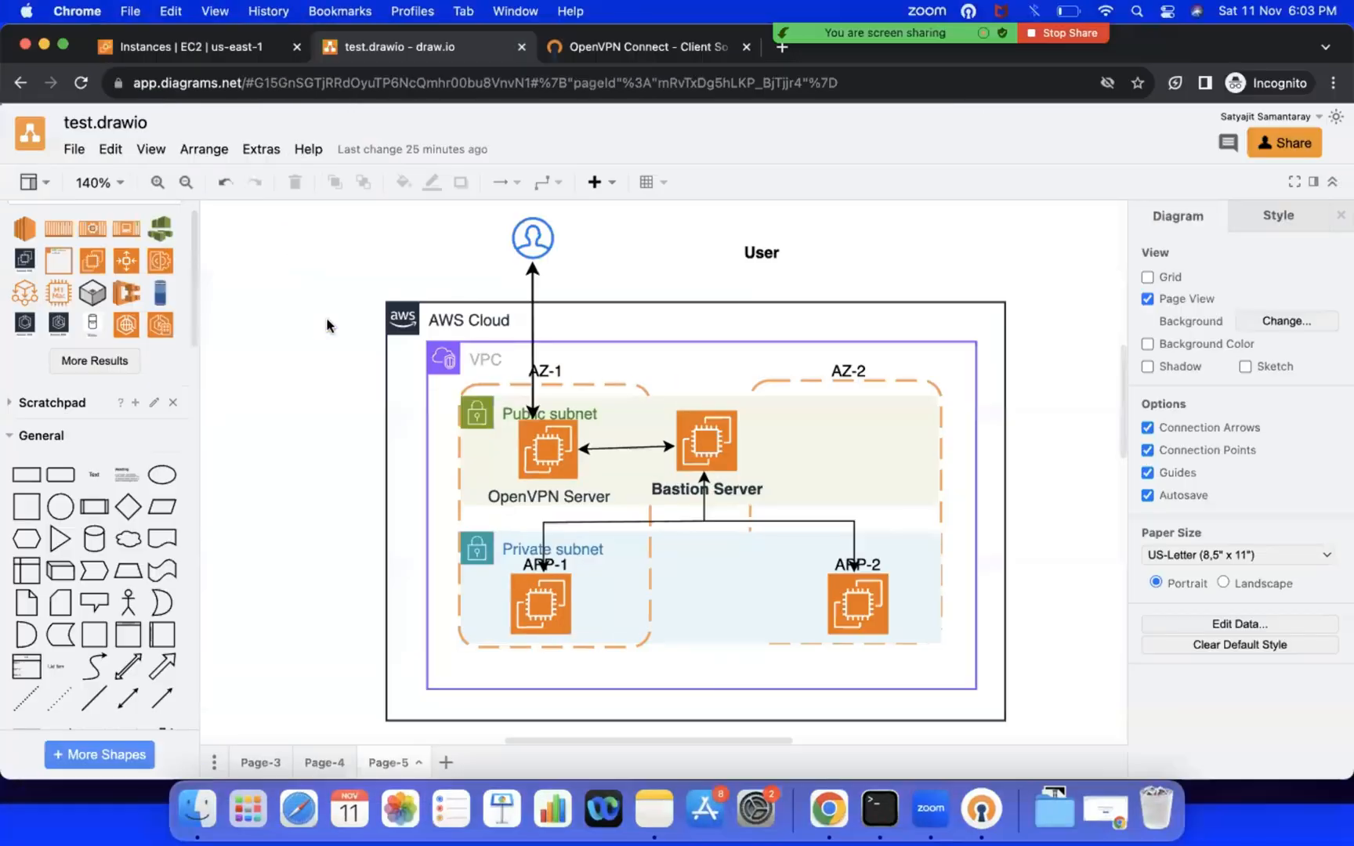
{"action": "left_click", "coordinate": [198, 49]}
{"action": "left_click", "coordinate": [251, 340]}
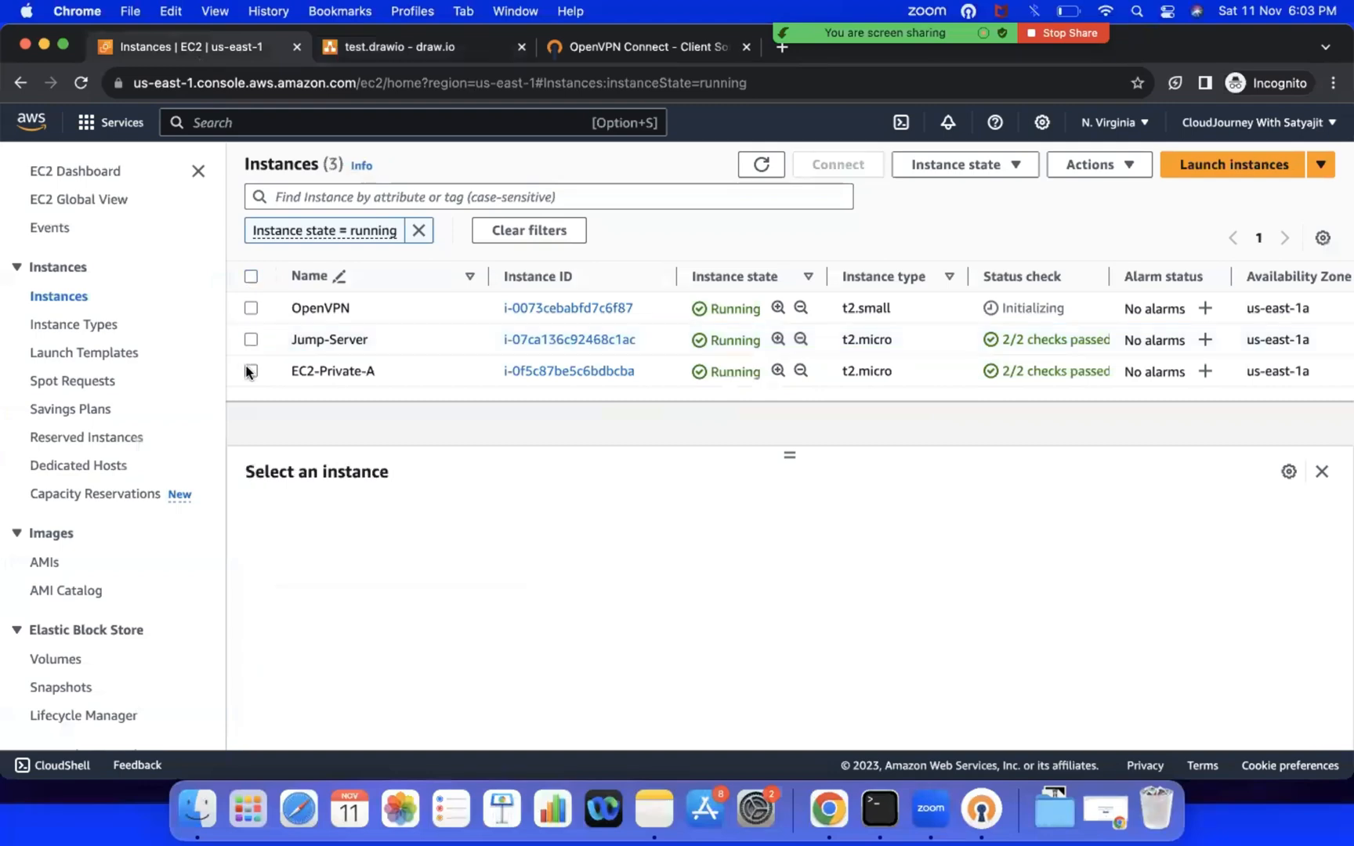
{"action": "left_click", "coordinate": [251, 371]}
{"action": "left_click", "coordinate": [993, 621]}
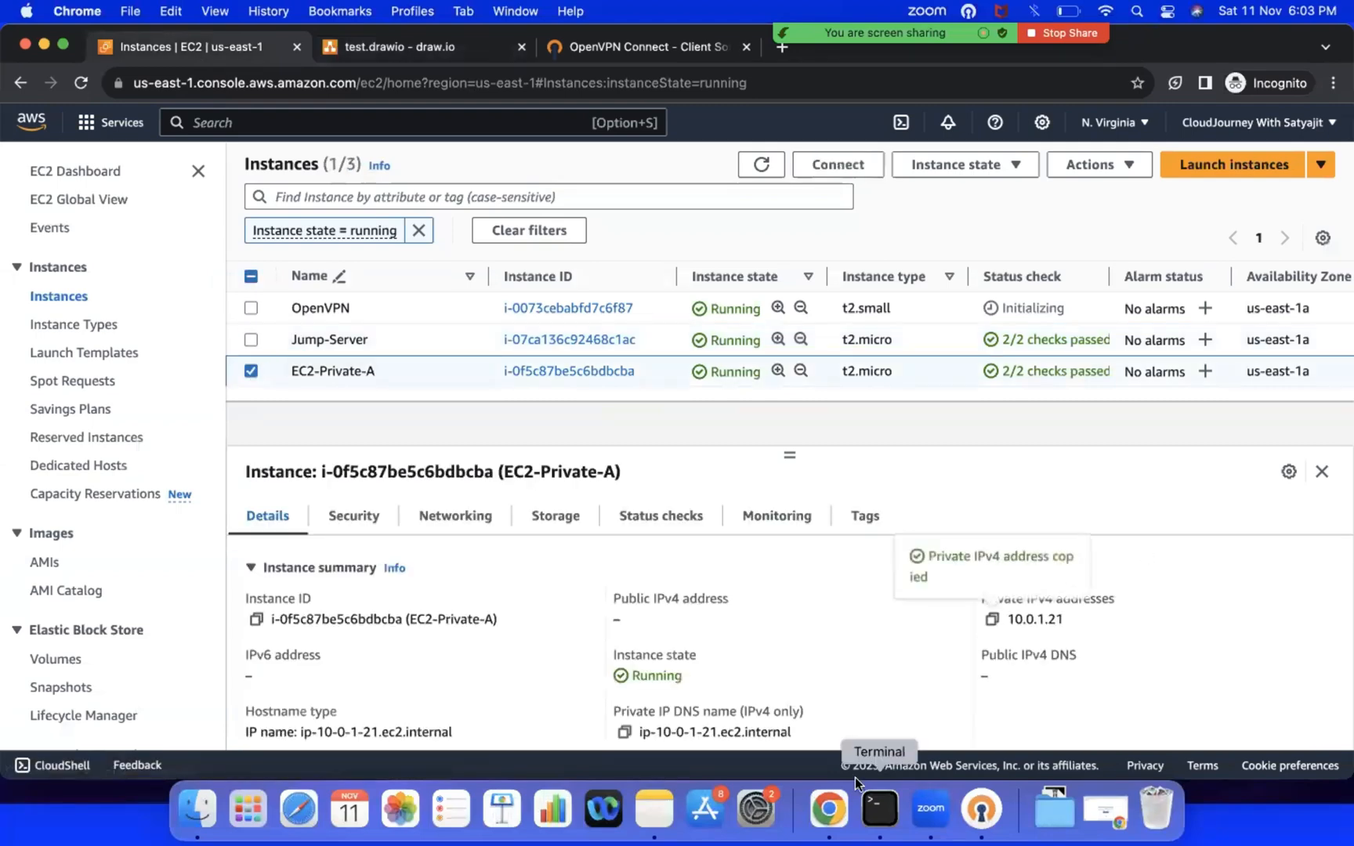
Step: Test port 22 of EC2-Private-A by running telnet 10.0.1.21 22 in Terminal, and quit the telnet session
{"action": "left_click", "coordinate": [879, 807]}
{"action": "key", "text": "super+v"}
{"action": "type", "text": "22"}
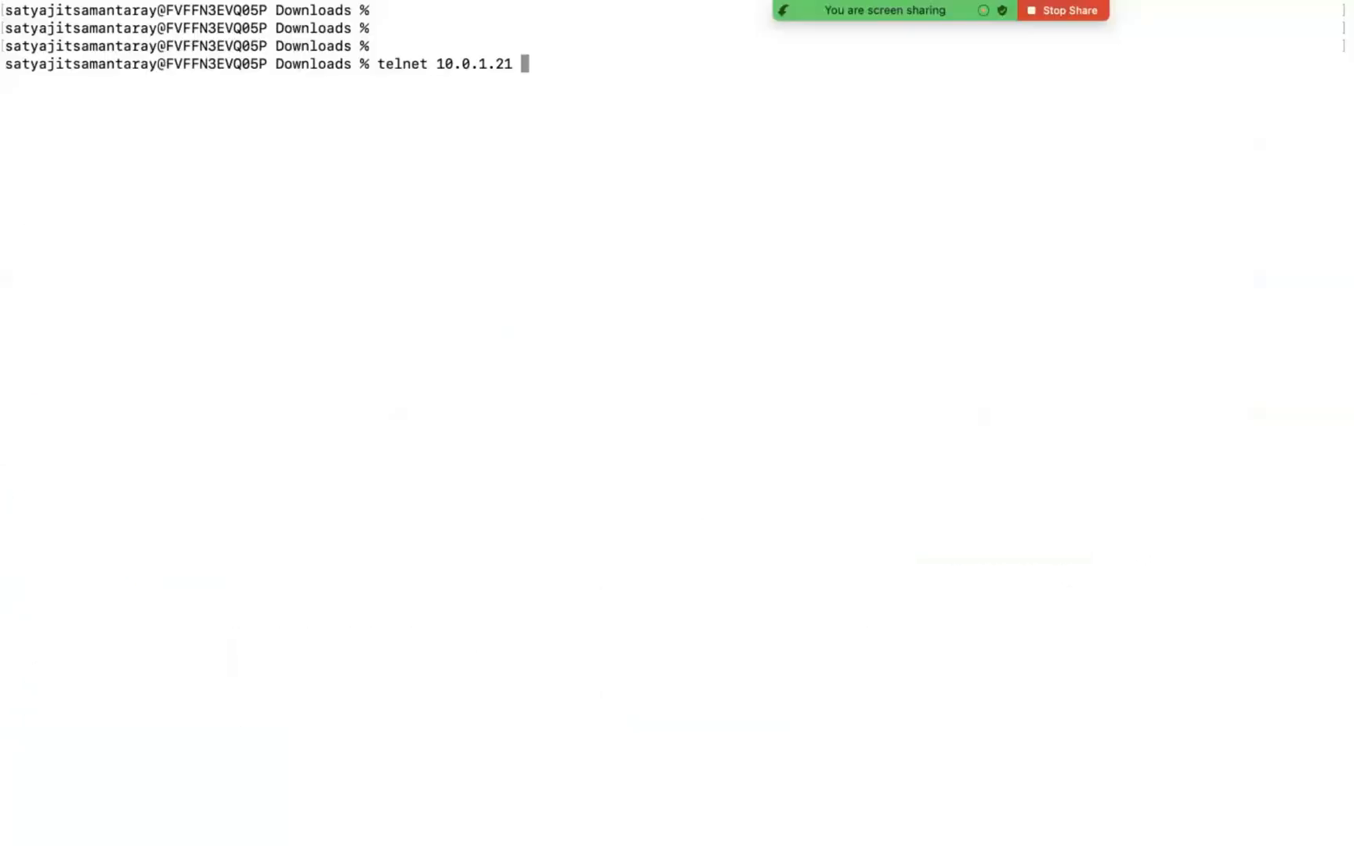
{"action": "key", "text": "Return"}
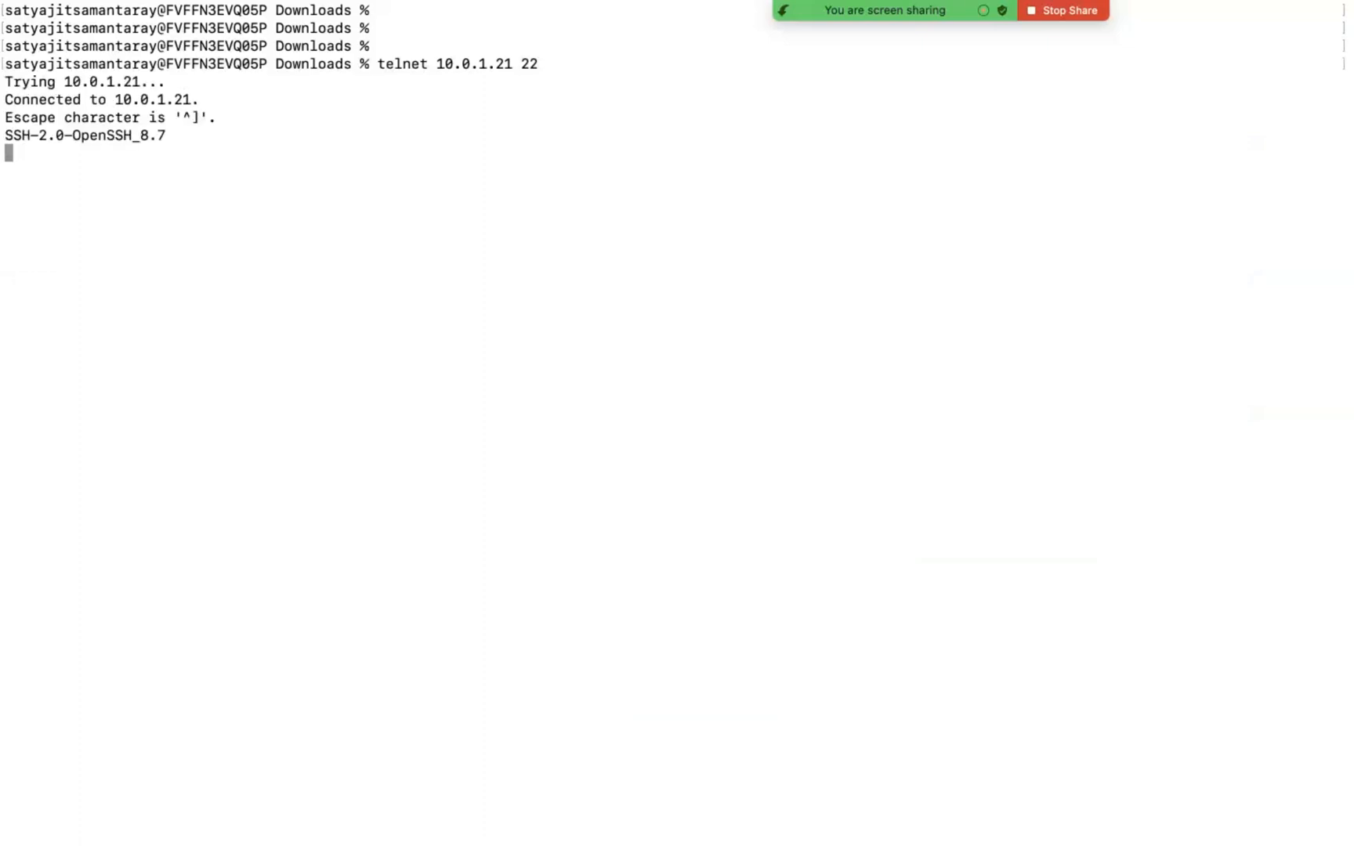
{"action": "key", "text": "ctrl+bracketright"}
{"action": "type", "text": "q"}
{"action": "key", "text": "Return"}
{"action": "key", "text": "Return"}
{"action": "key", "text": "ctrl+Left"}
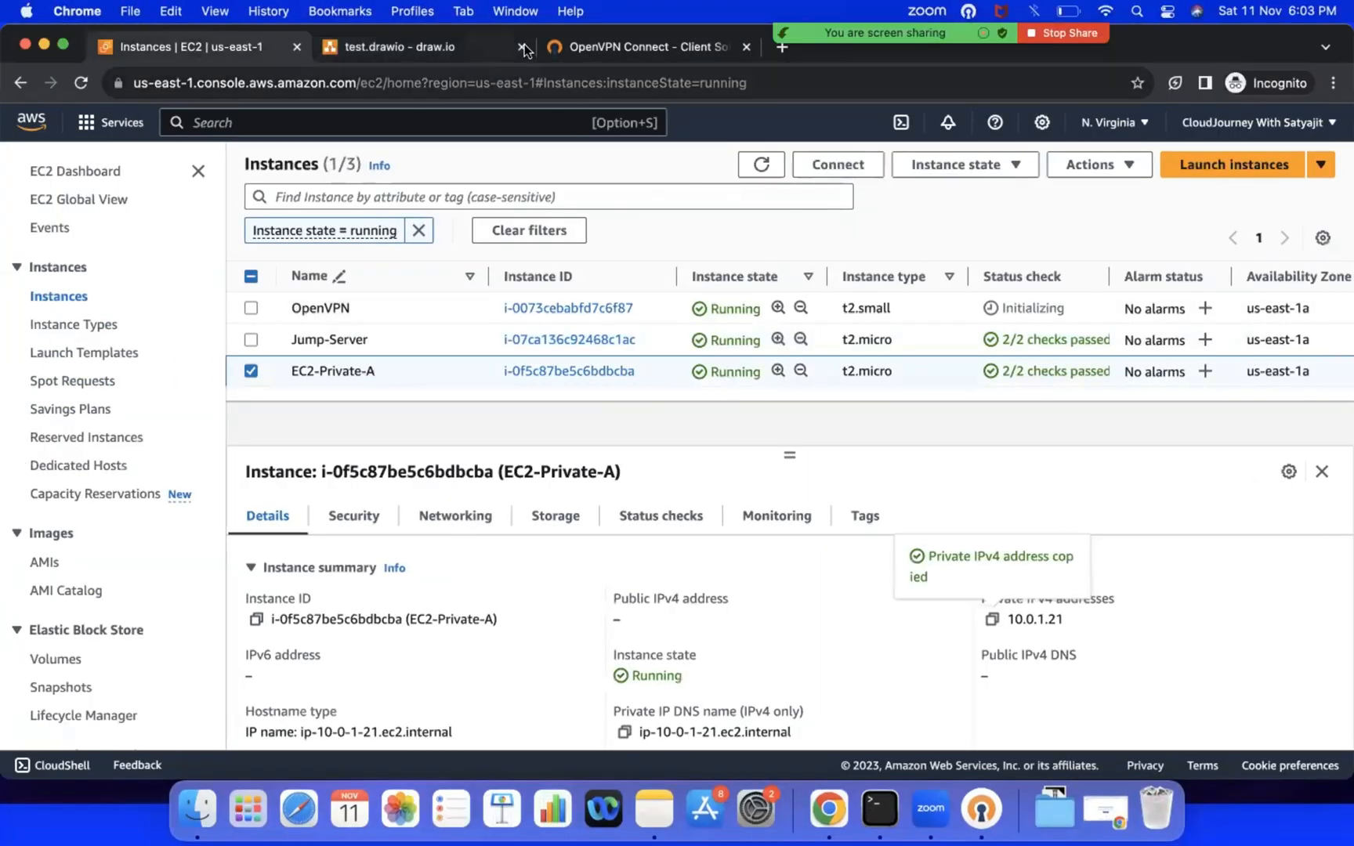
{"action": "left_click", "coordinate": [605, 52]}
{"action": "left_click", "coordinate": [441, 51]}
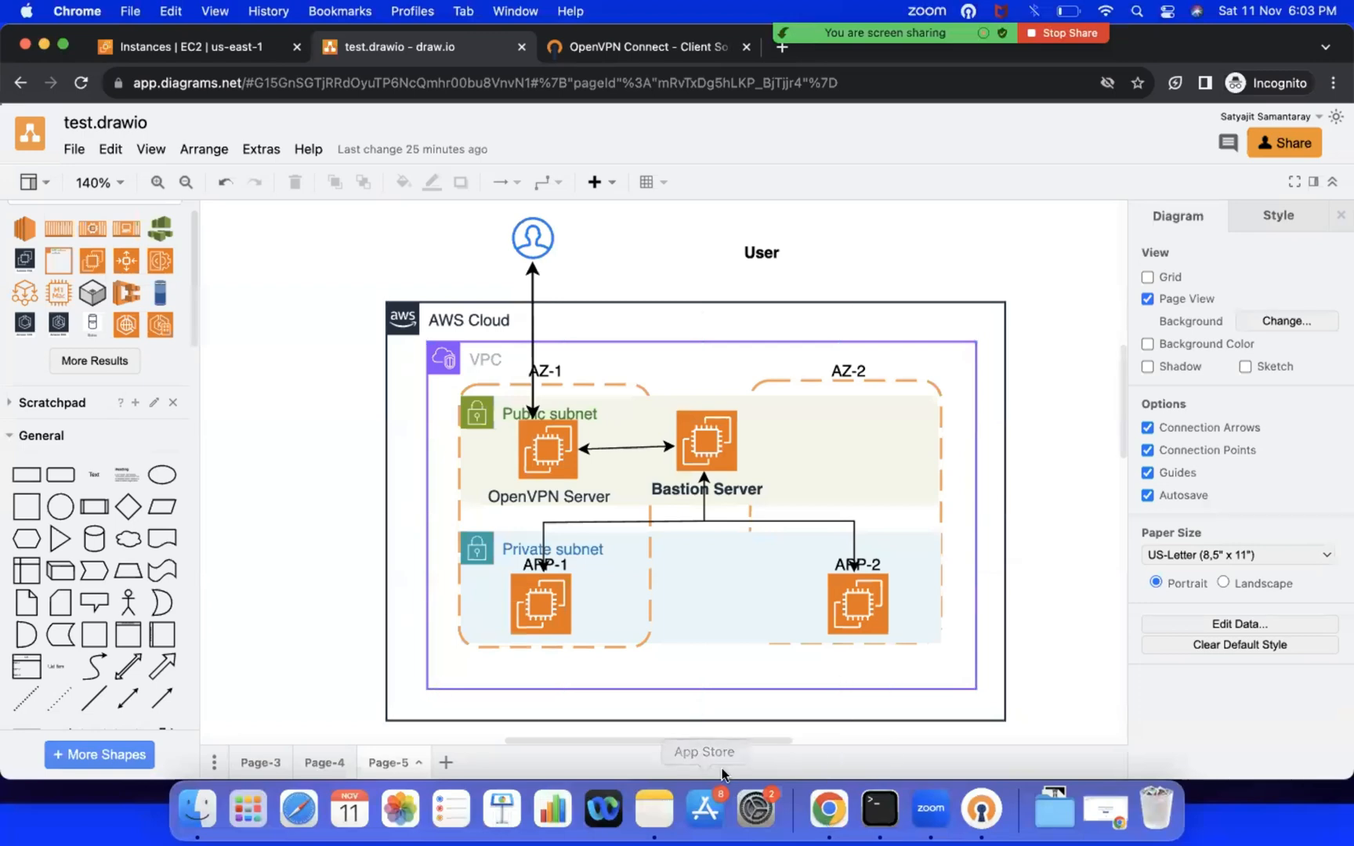
{"action": "left_click", "coordinate": [653, 808]}
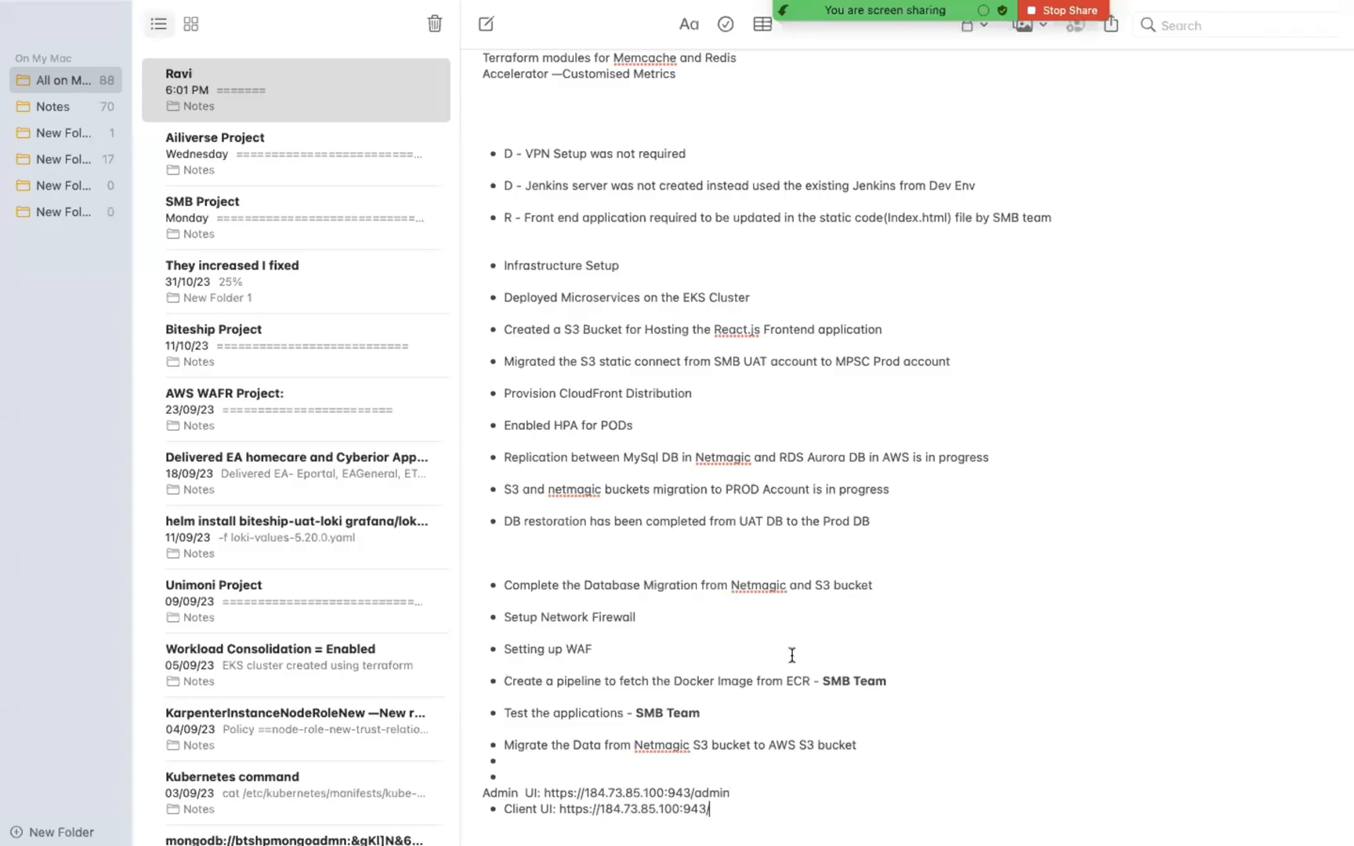
{"action": "left_click_drag", "start_coordinate": [544, 792], "coordinate": [731, 794]}
{"action": "key", "text": "super+c"}
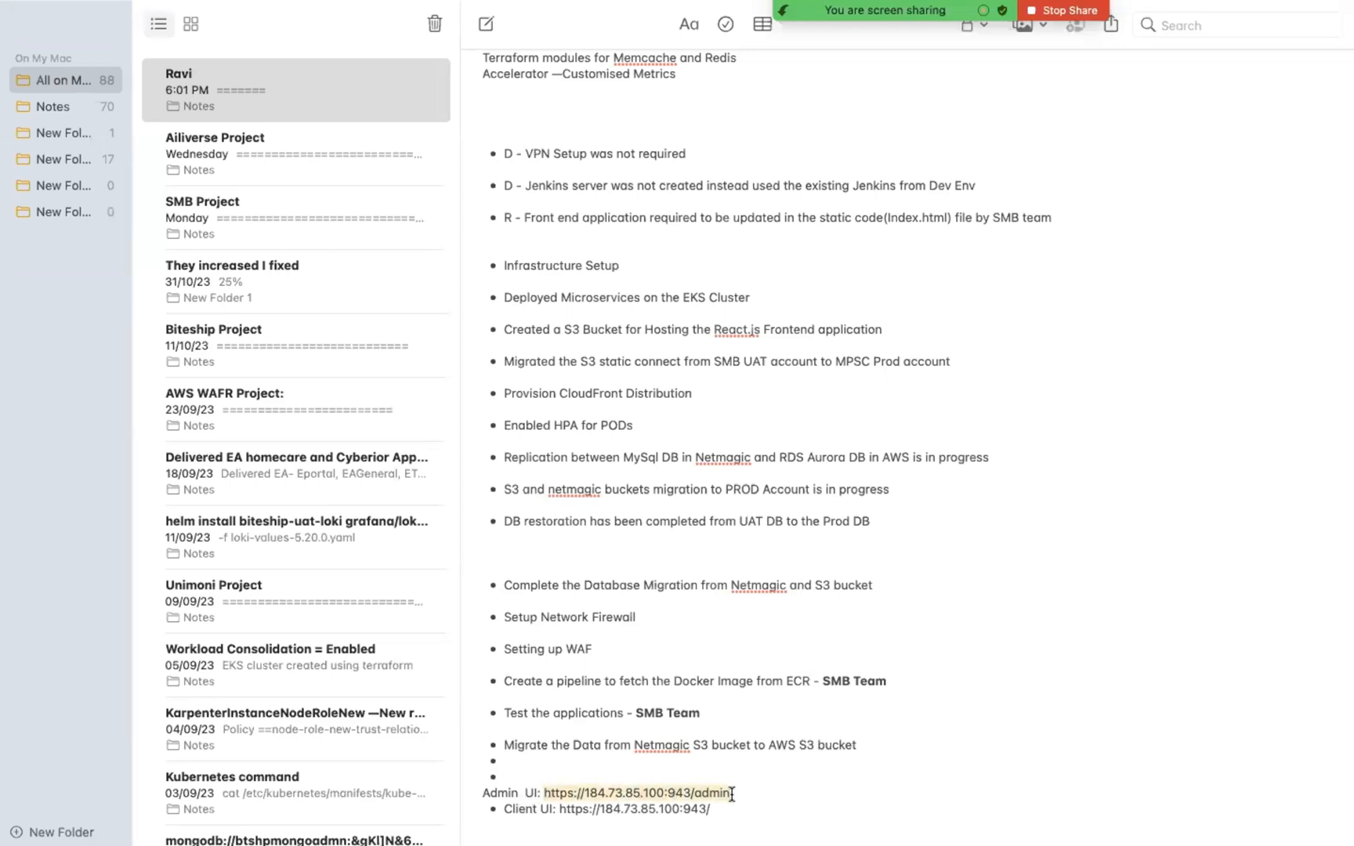
{"action": "key", "text": "ctrl+Left"}
{"action": "left_click", "coordinate": [784, 52]}
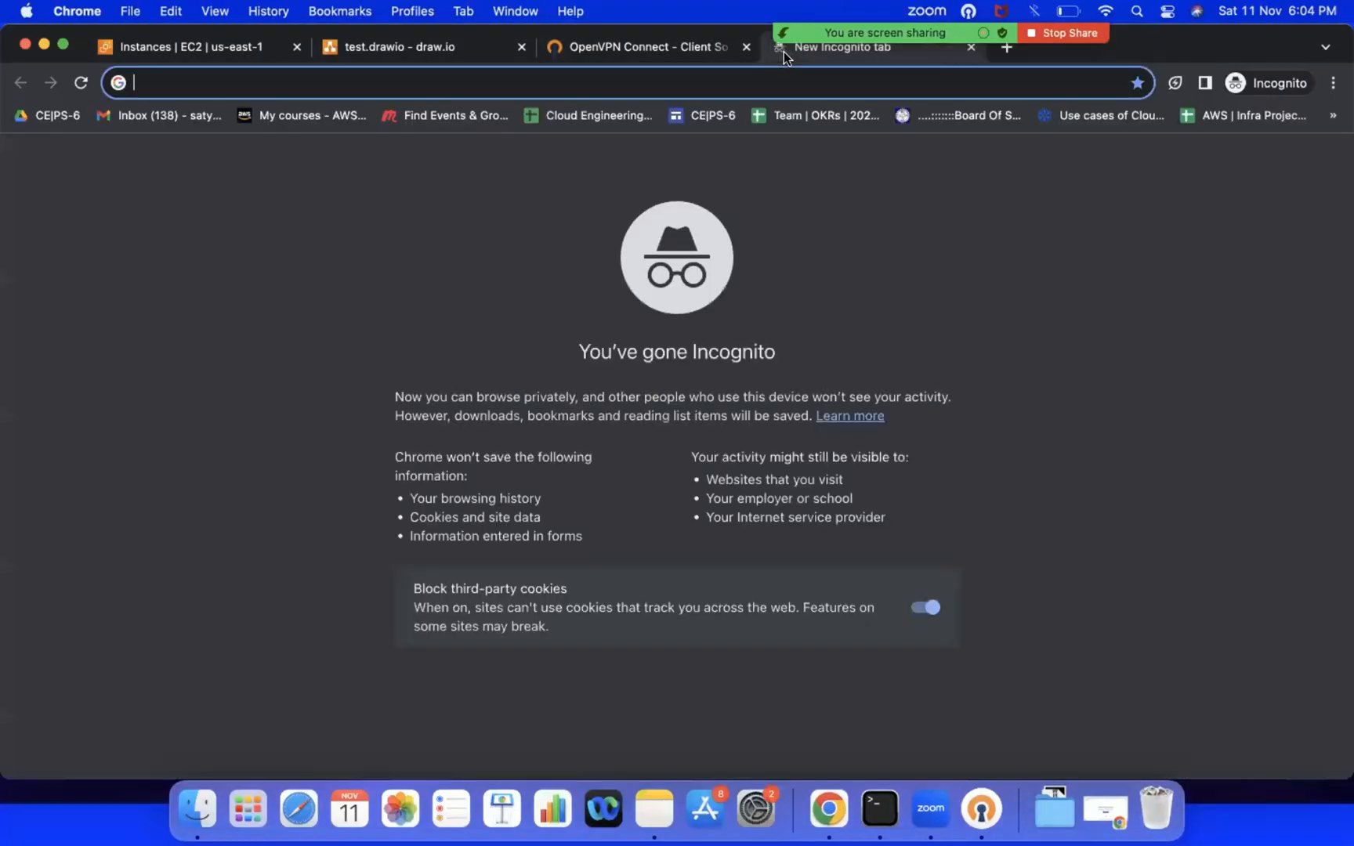
{"action": "key", "text": "super+v"}
{"action": "key", "text": "Return"}
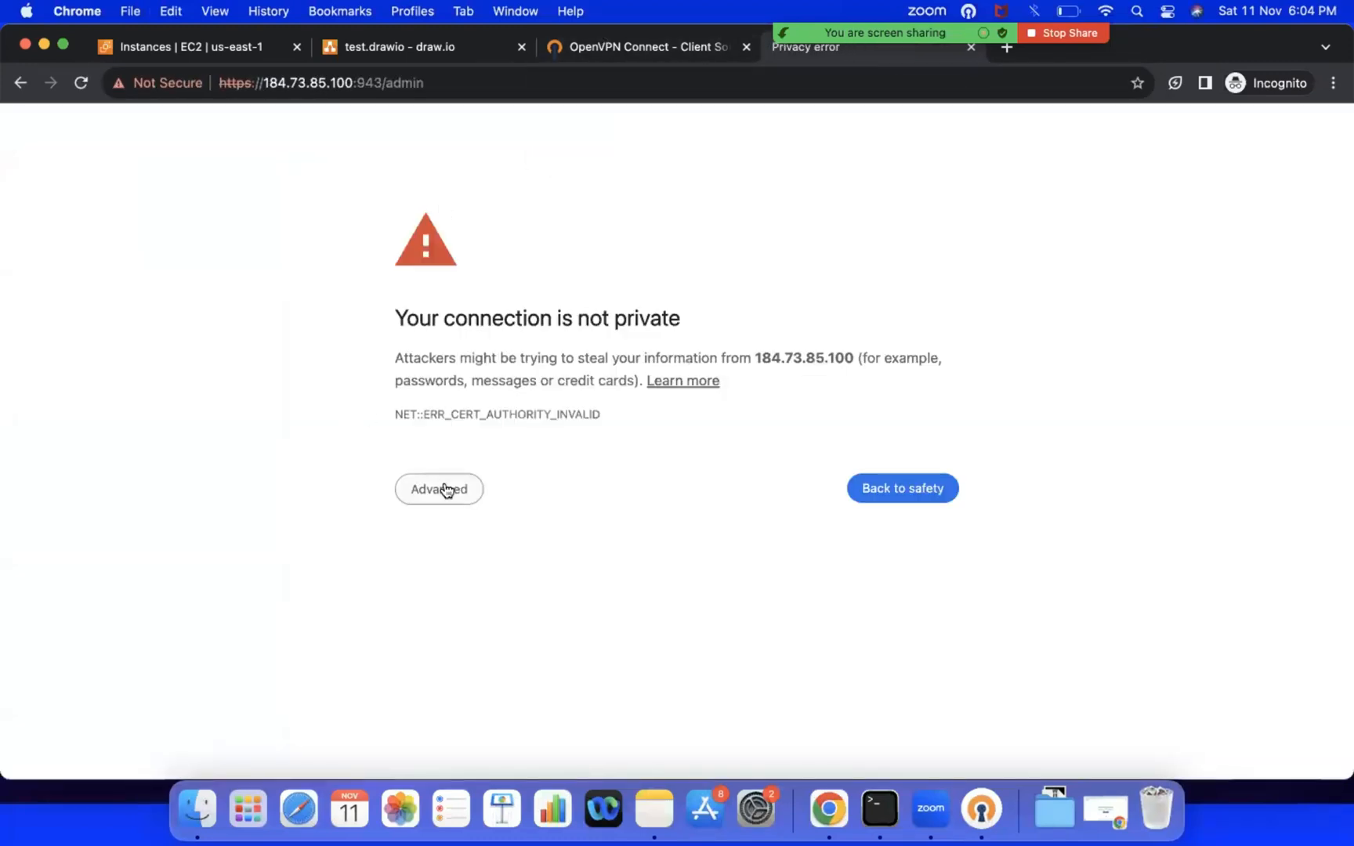
{"action": "left_click", "coordinate": [447, 490]}
{"action": "left_click", "coordinate": [444, 634]}
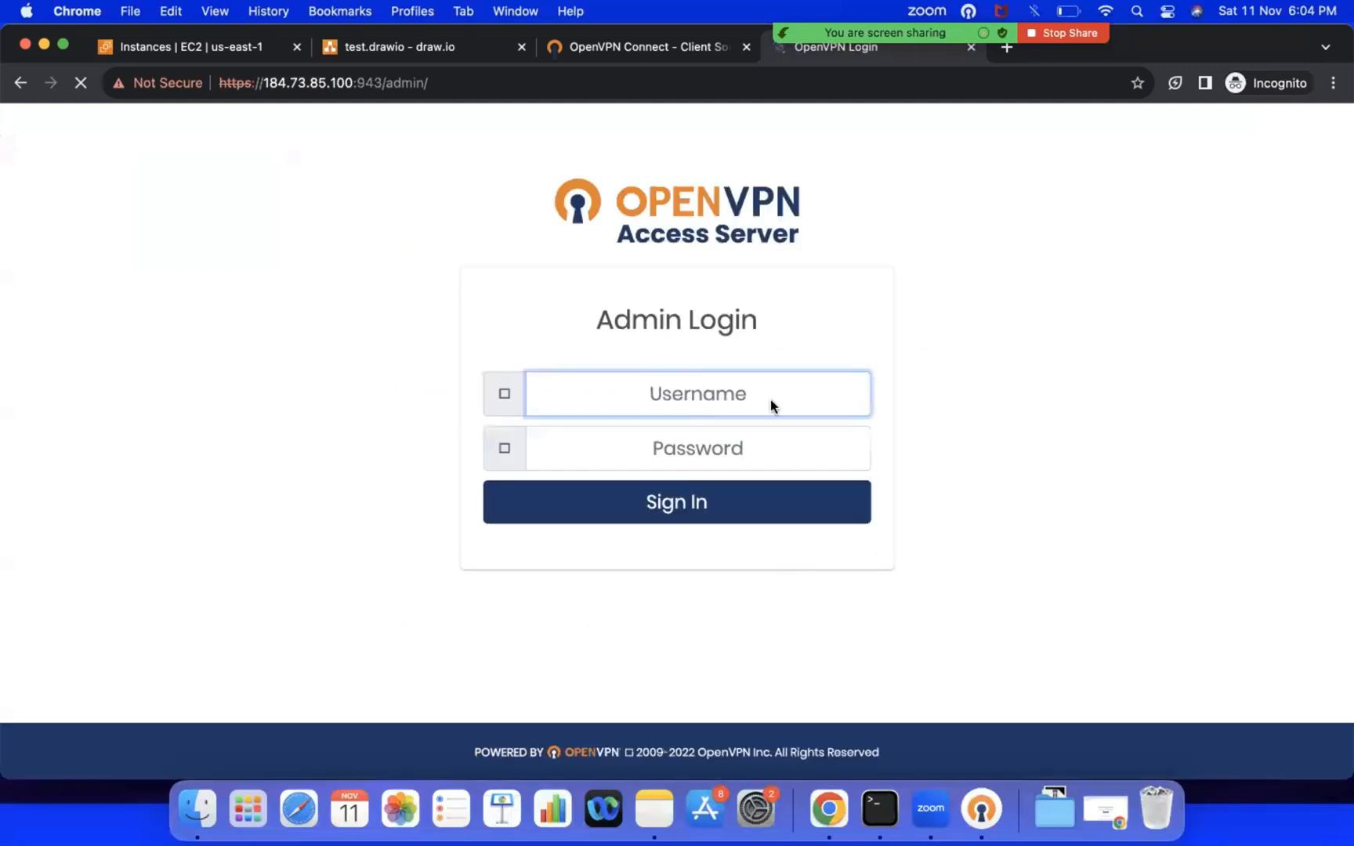
Step: Sign in to the Access Server admin page as openvpn with the account password and accept the End User License Agreement
{"action": "type", "text": "openvpn"}
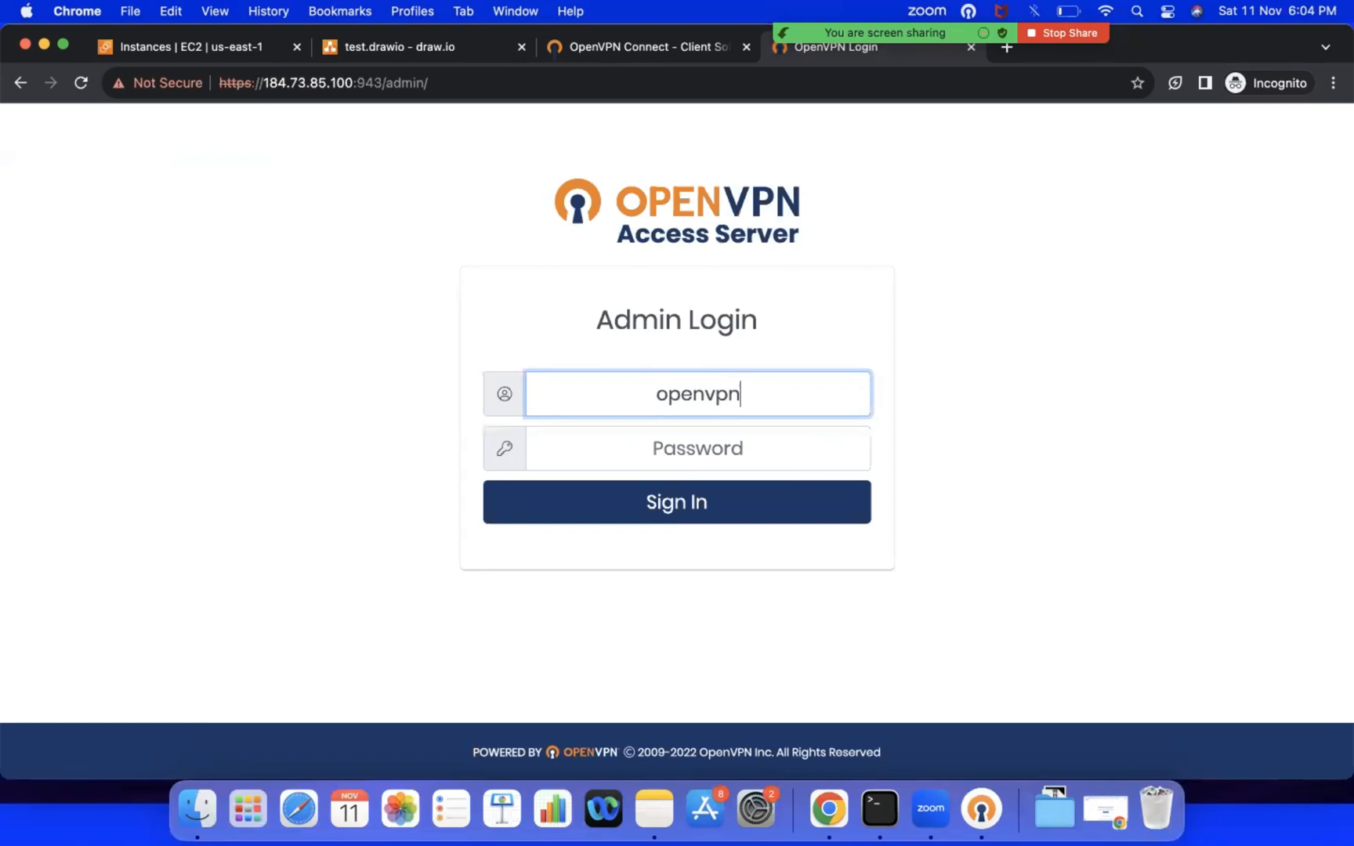
{"action": "key", "text": "Tab"}
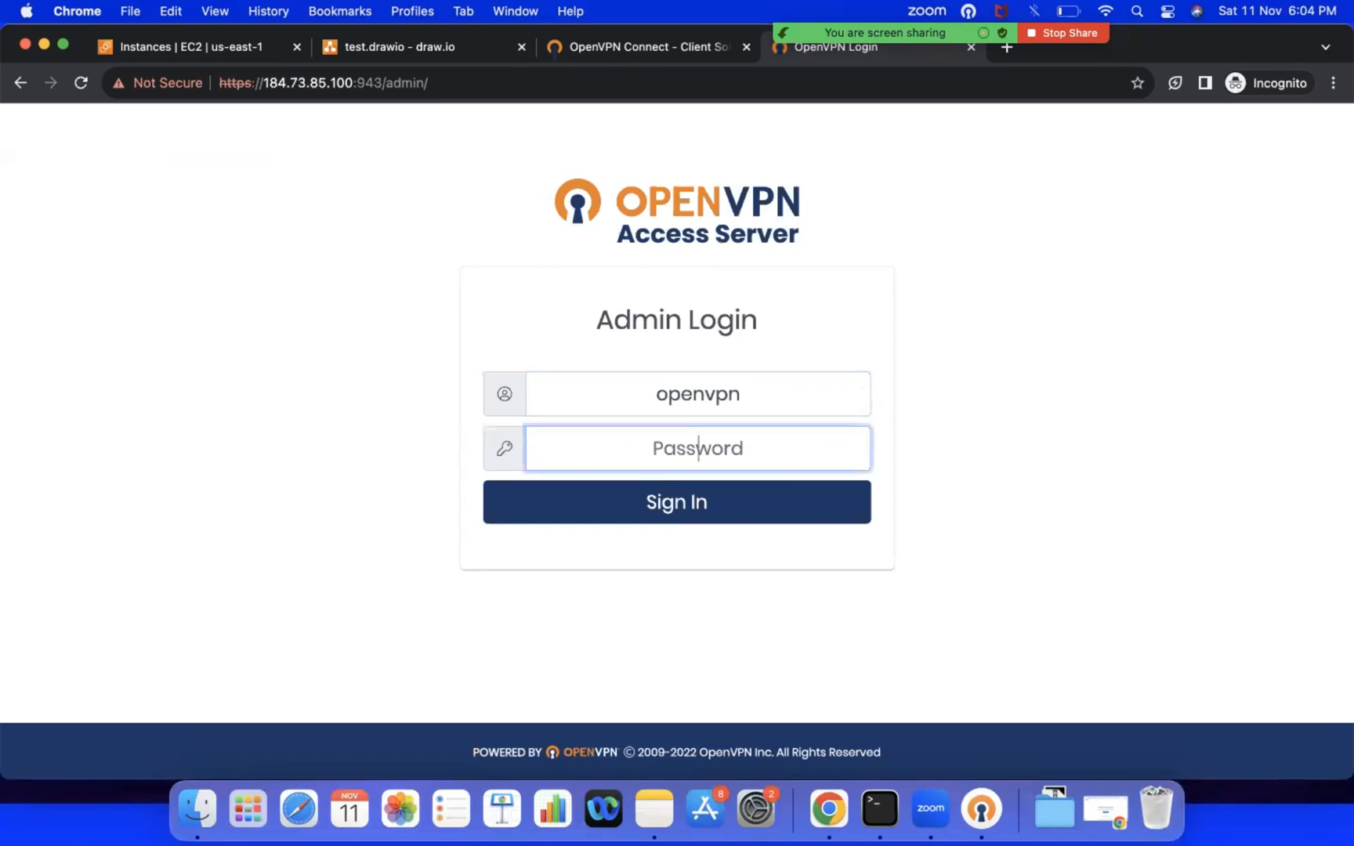
{"action": "type", "text": "•••••••••"}
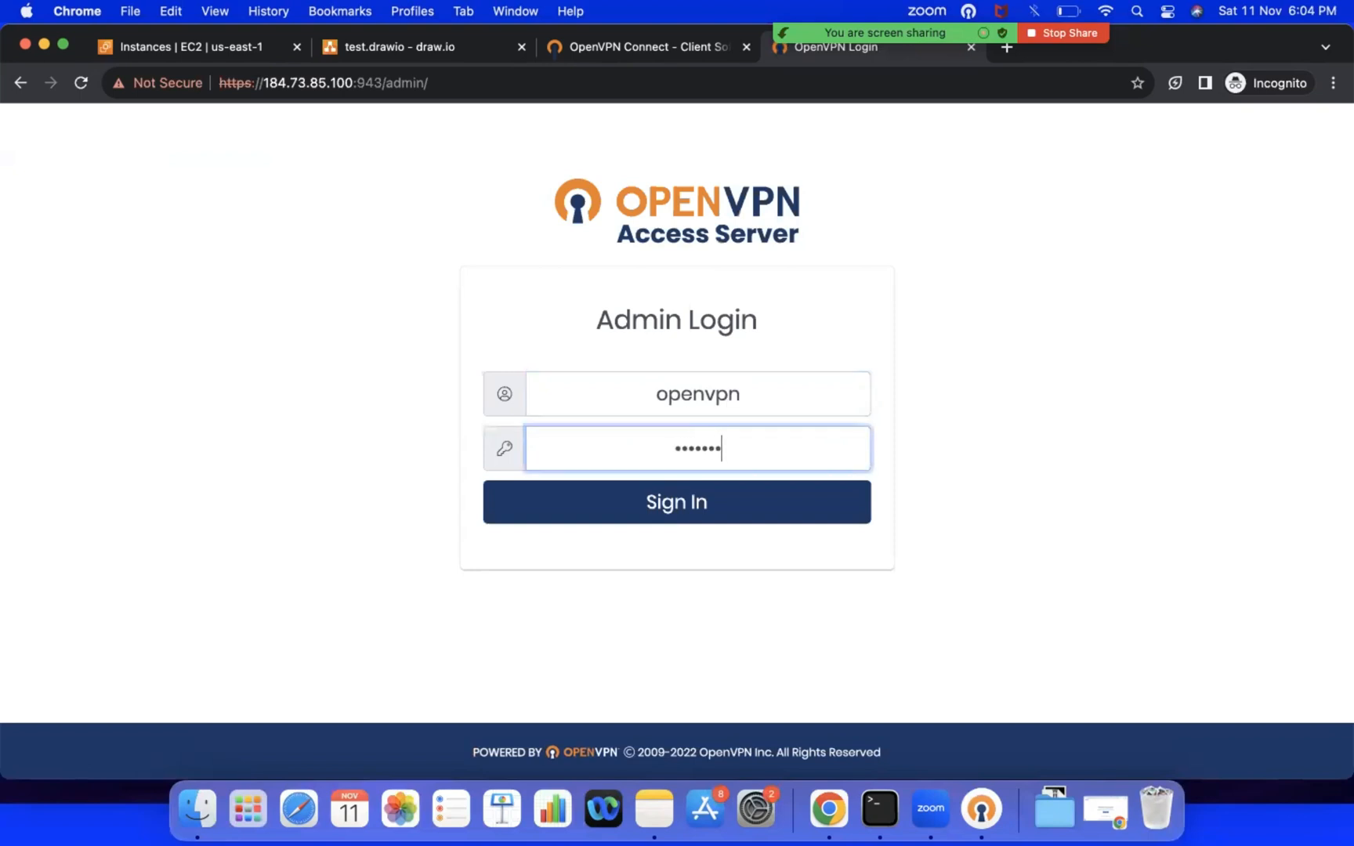
{"action": "key", "text": "Return"}
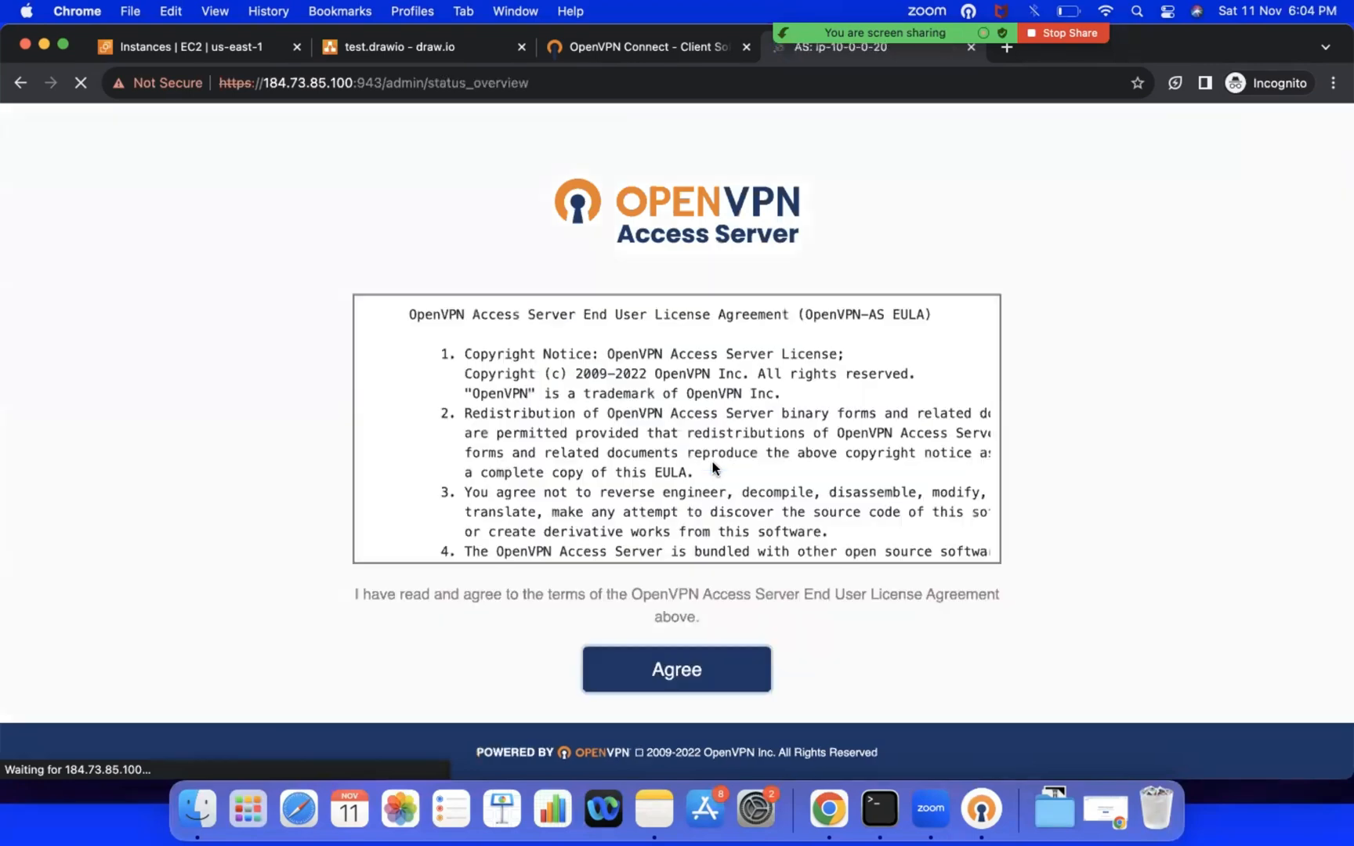
{"action": "scroll", "coordinate": [712, 462], "scroll_direction": "down", "scroll_amount": 5}
{"action": "left_click", "coordinate": [705, 676]}
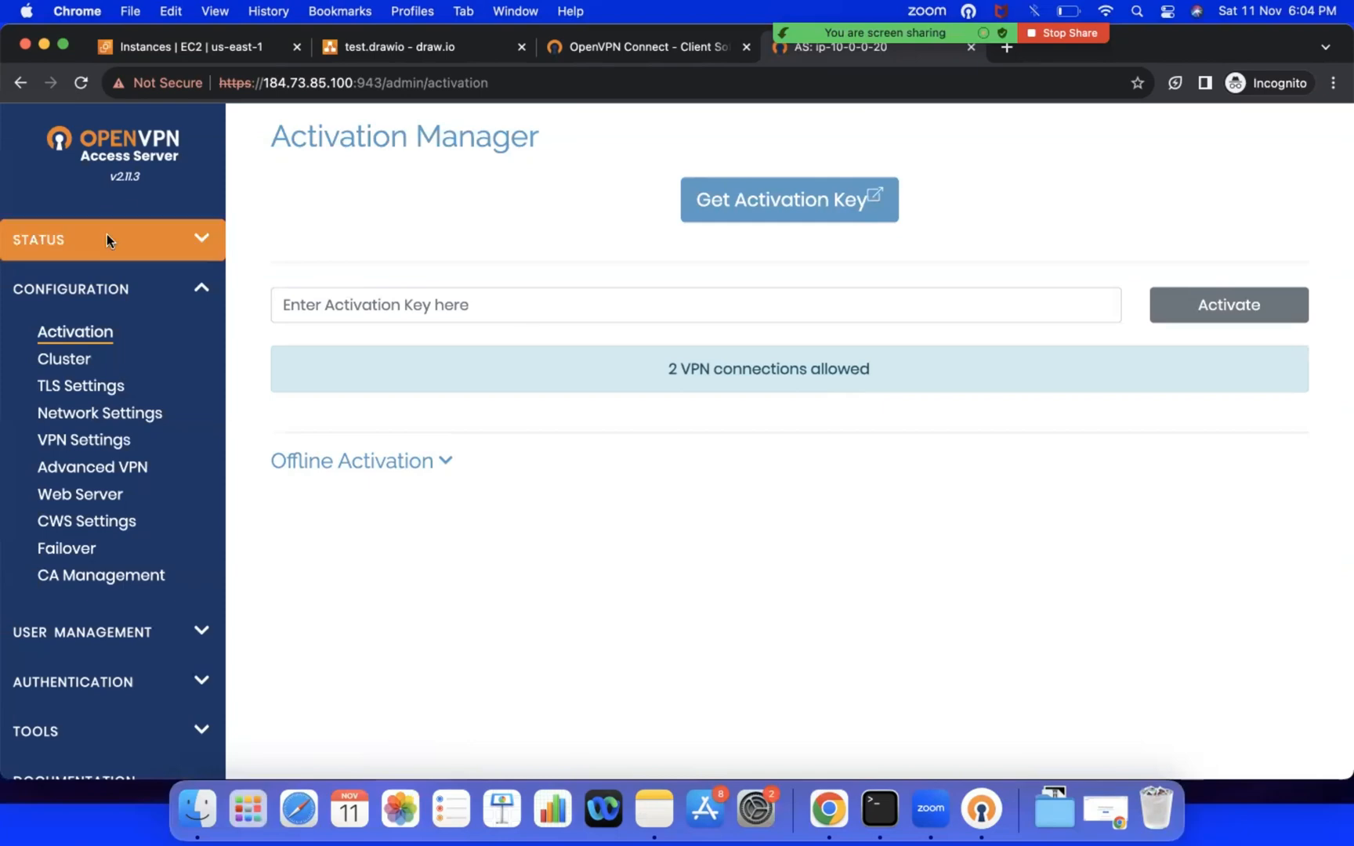
Step: Examine the Access Server's Network Settings and the private subnets entry in the Routing section of VPN Settings
{"action": "left_click", "coordinate": [85, 413]}
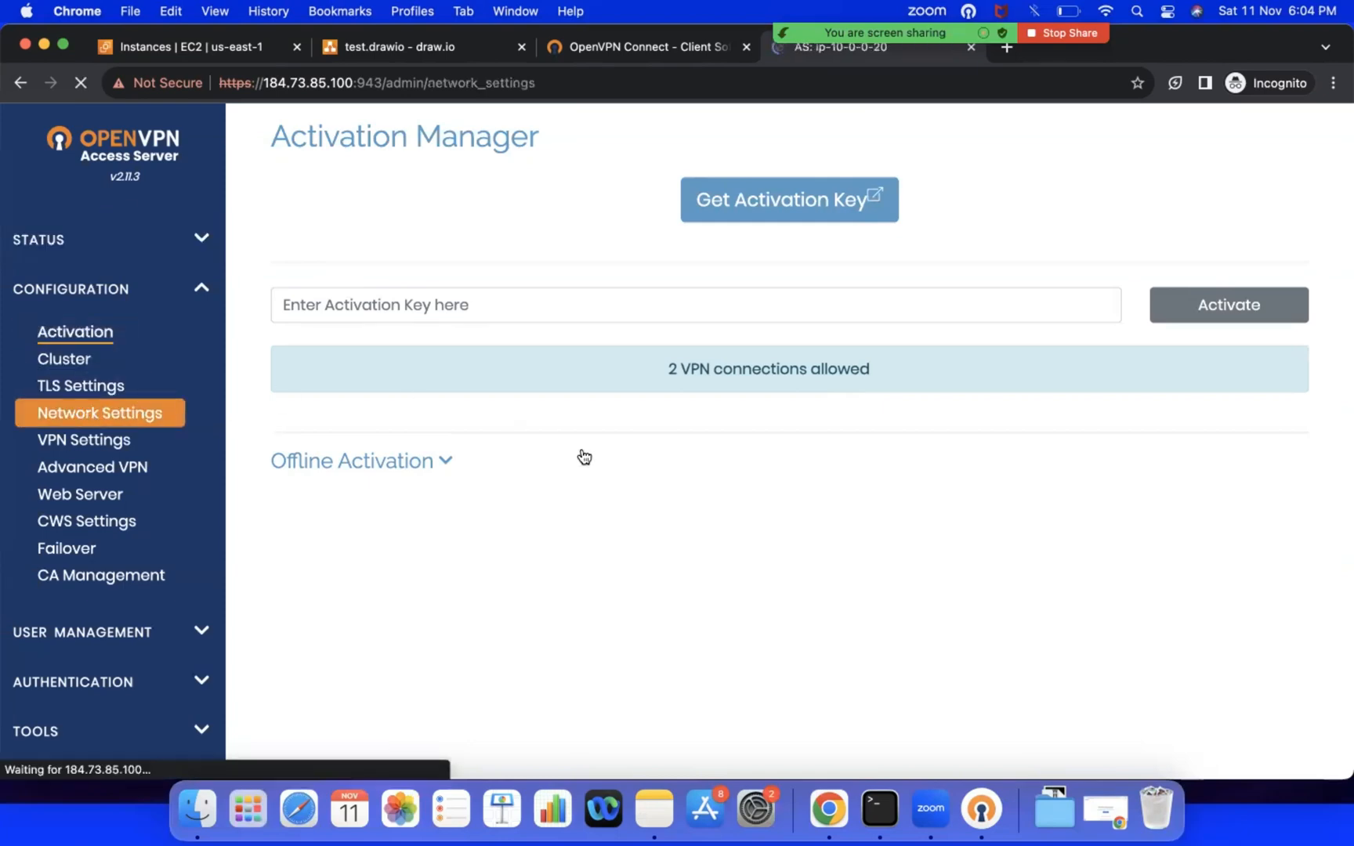
{"action": "scroll", "coordinate": [631, 472], "scroll_direction": "down", "scroll_amount": 10}
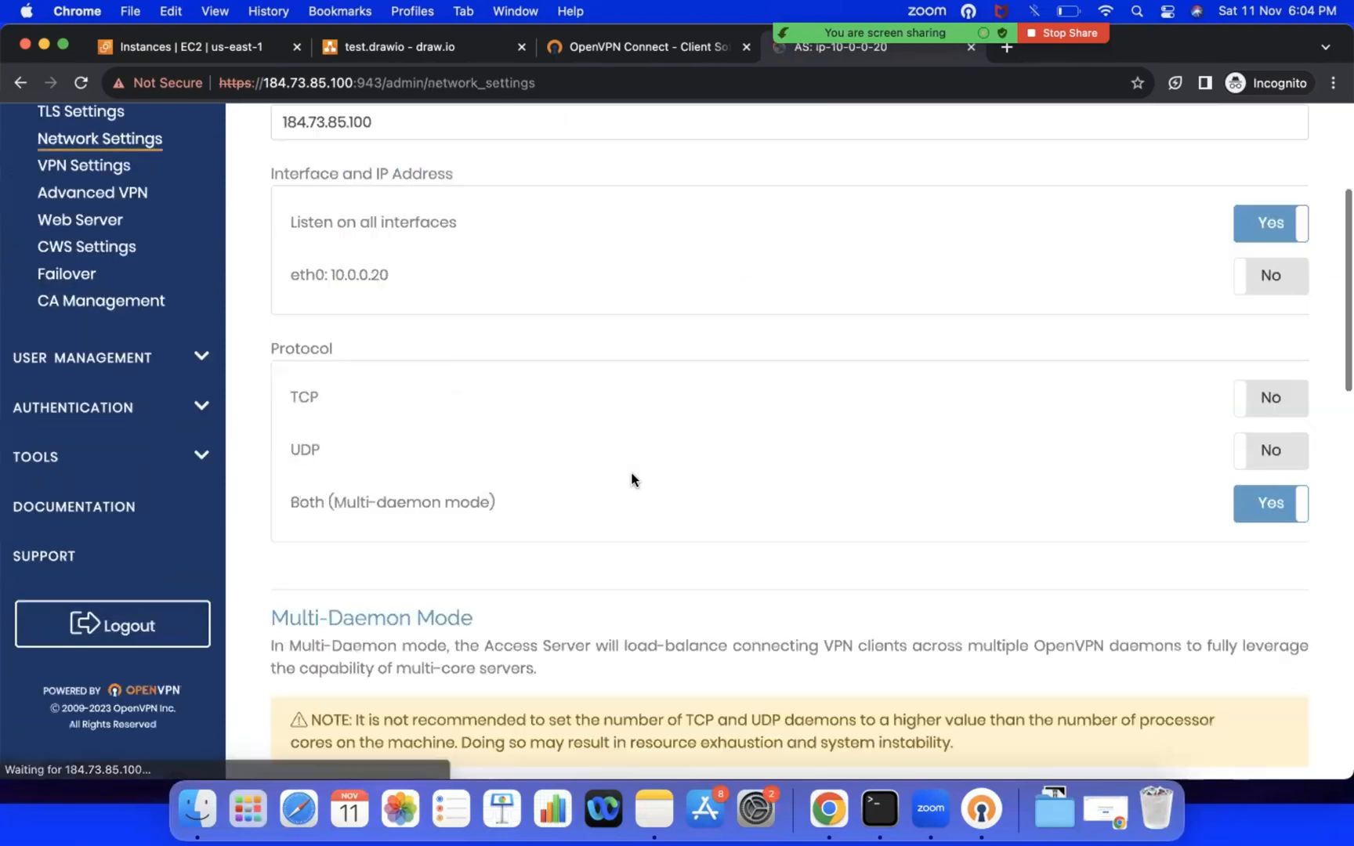
{"action": "scroll", "coordinate": [633, 473], "scroll_direction": "down", "scroll_amount": 2}
{"action": "scroll", "coordinate": [689, 494], "scroll_direction": "down", "scroll_amount": 8}
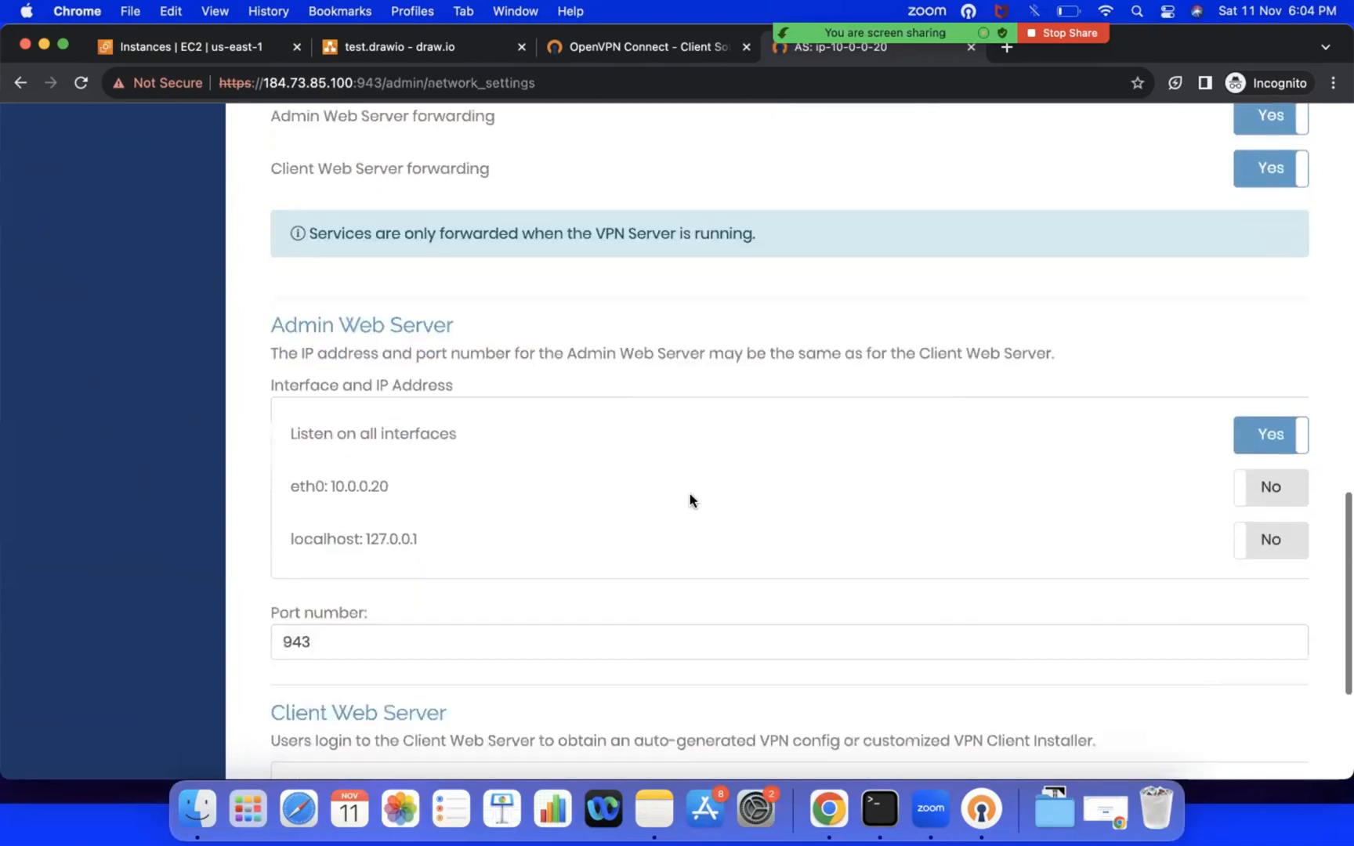
{"action": "scroll", "coordinate": [689, 500], "scroll_direction": "down", "scroll_amount": 2}
{"action": "scroll", "coordinate": [689, 499], "scroll_direction": "up", "scroll_amount": 12}
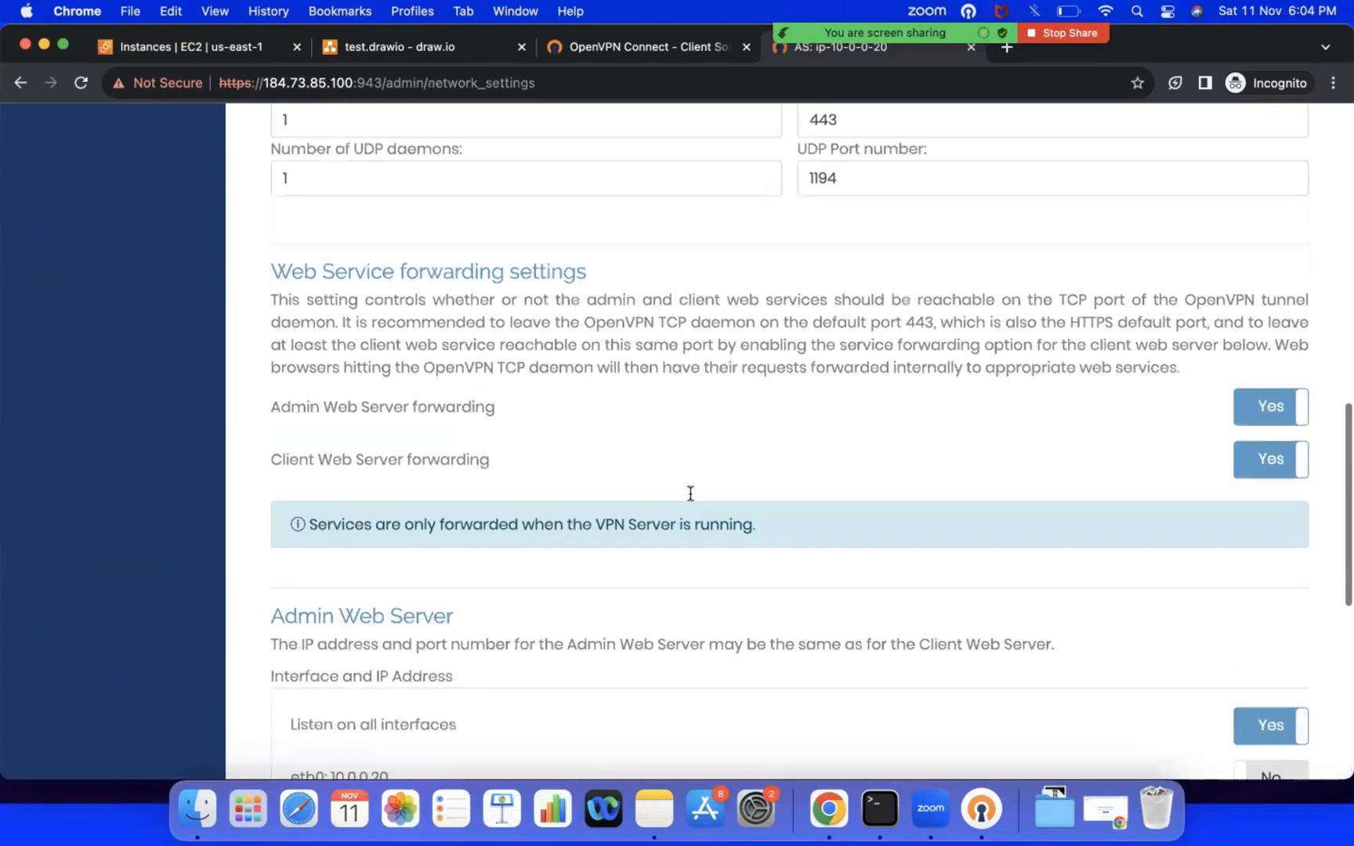
{"action": "scroll", "coordinate": [580, 404], "scroll_direction": "up", "scroll_amount": 5}
{"action": "left_click", "coordinate": [88, 317]}
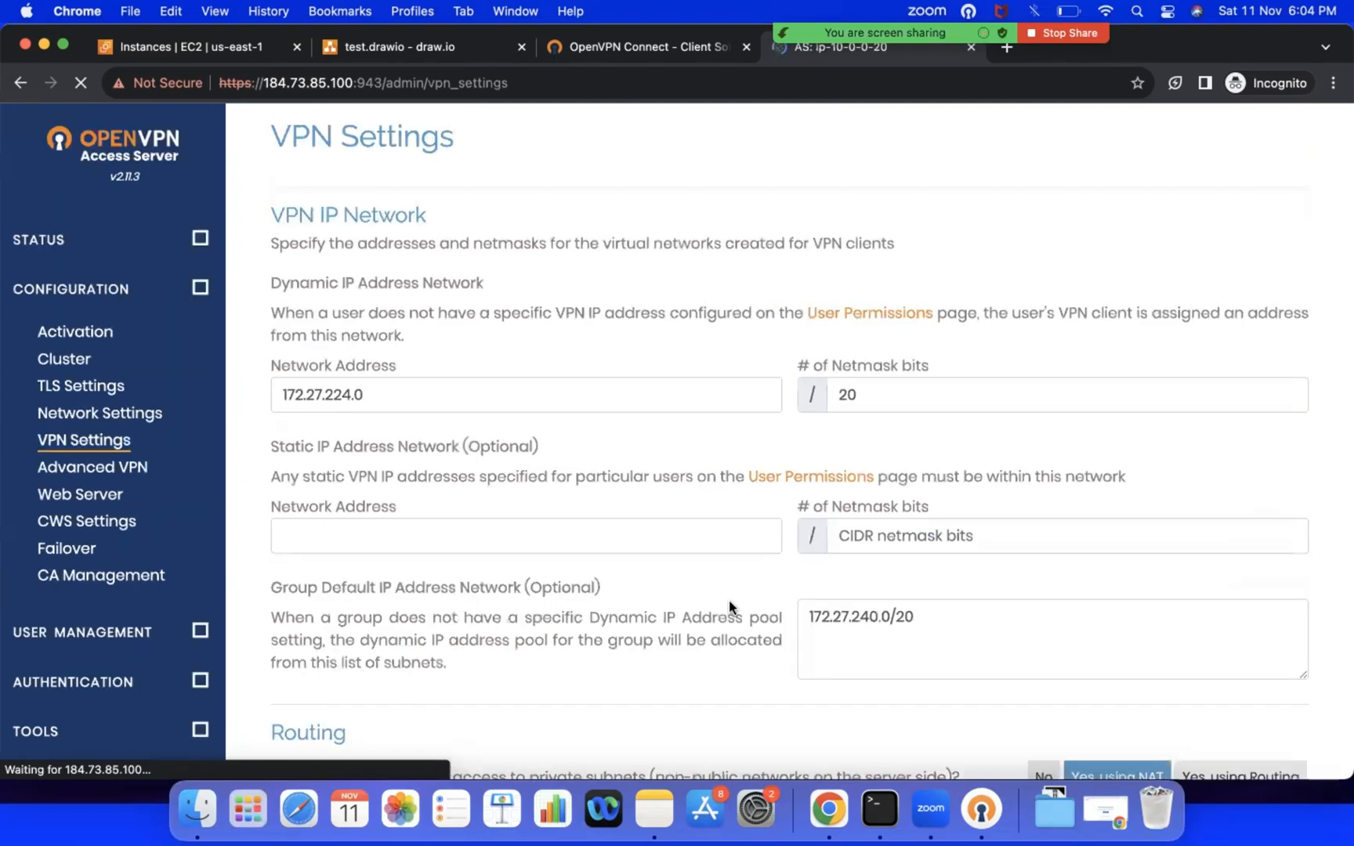
{"action": "scroll", "coordinate": [729, 604], "scroll_direction": "down", "scroll_amount": 1}
{"action": "scroll", "coordinate": [729, 607], "scroll_direction": "down", "scroll_amount": 4}
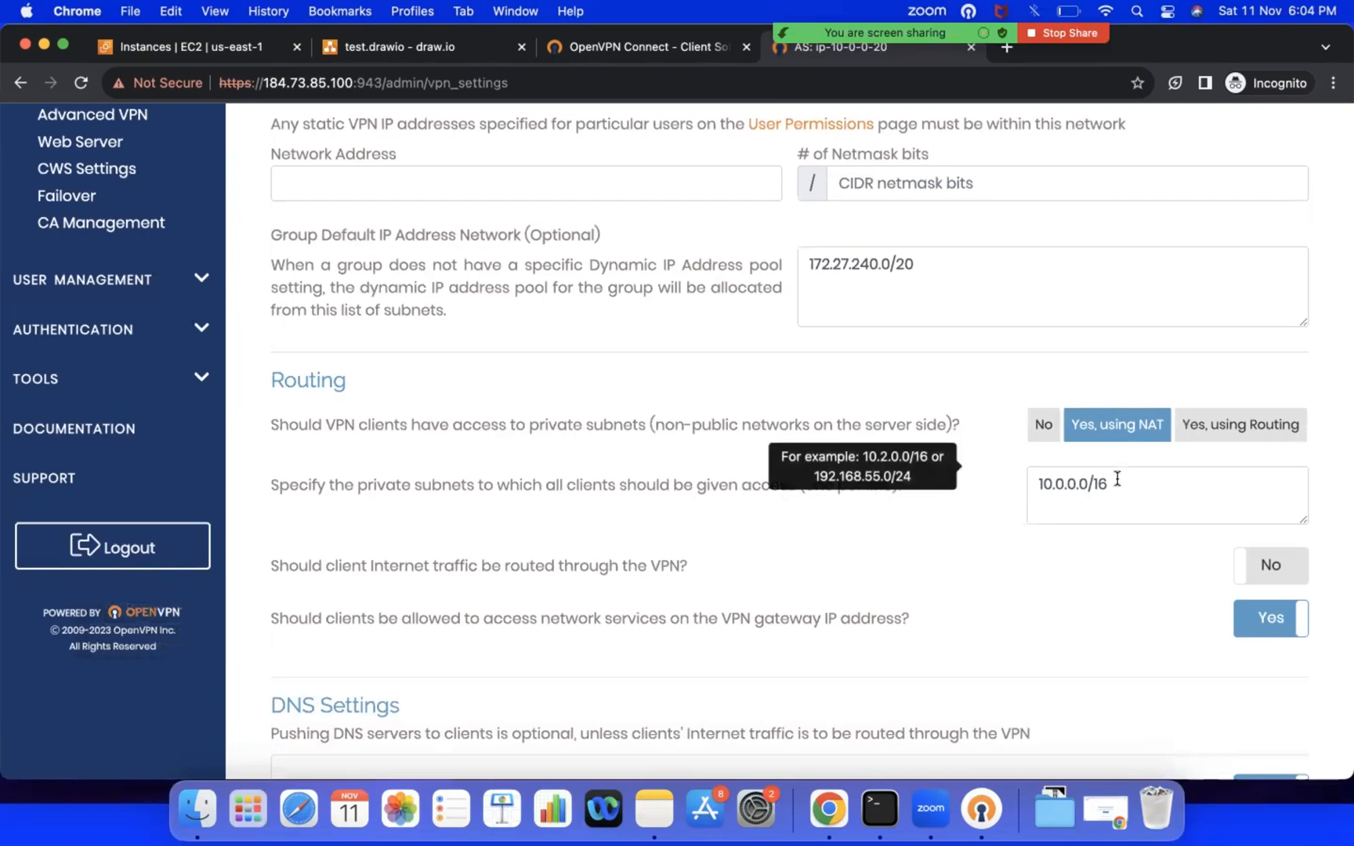
{"action": "left_click_drag", "start_coordinate": [1117, 484], "coordinate": [1034, 485]}
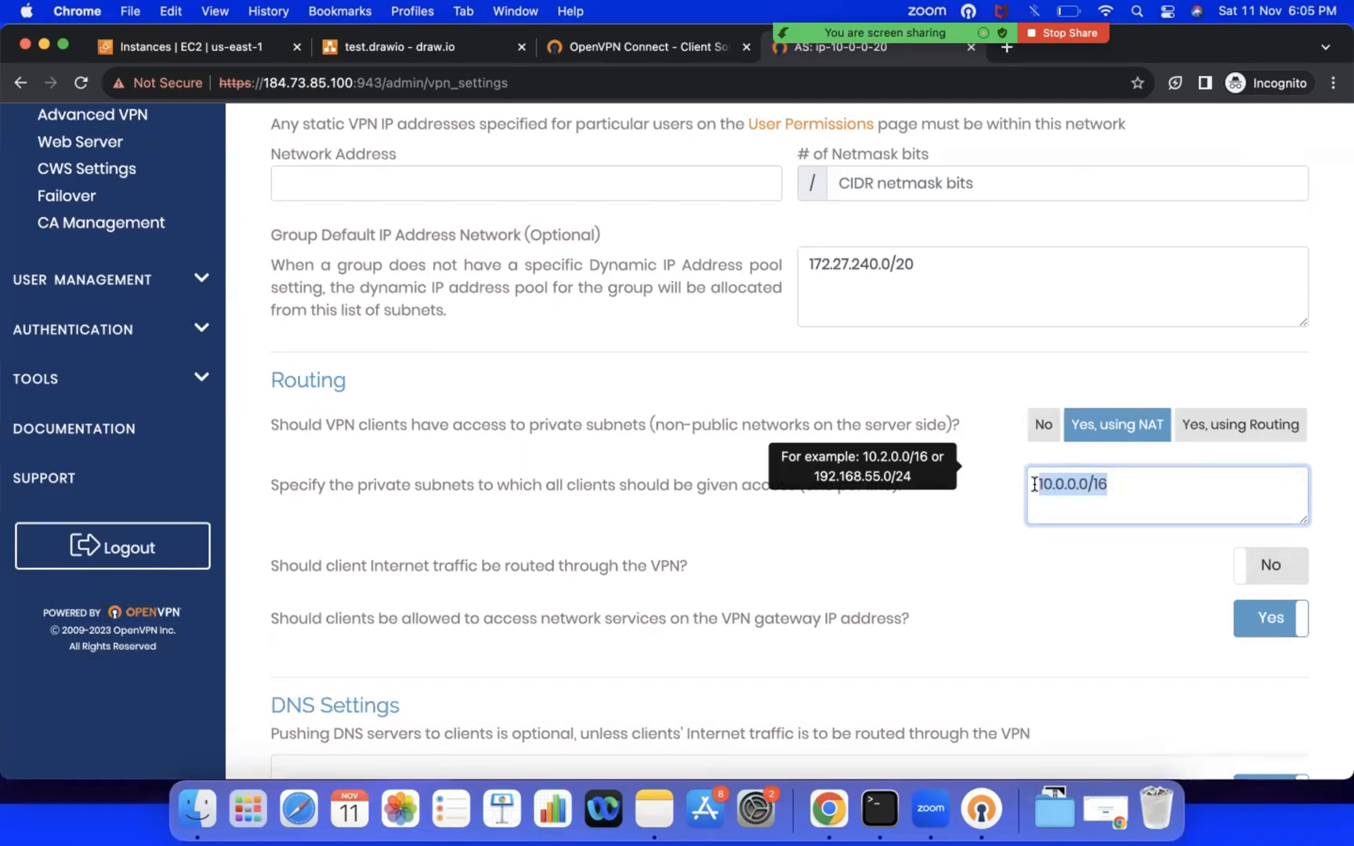
Step: Copy Jump-Server's private IPv4 address from its instance details in the EC2 console
{"action": "left_click", "coordinate": [207, 43]}
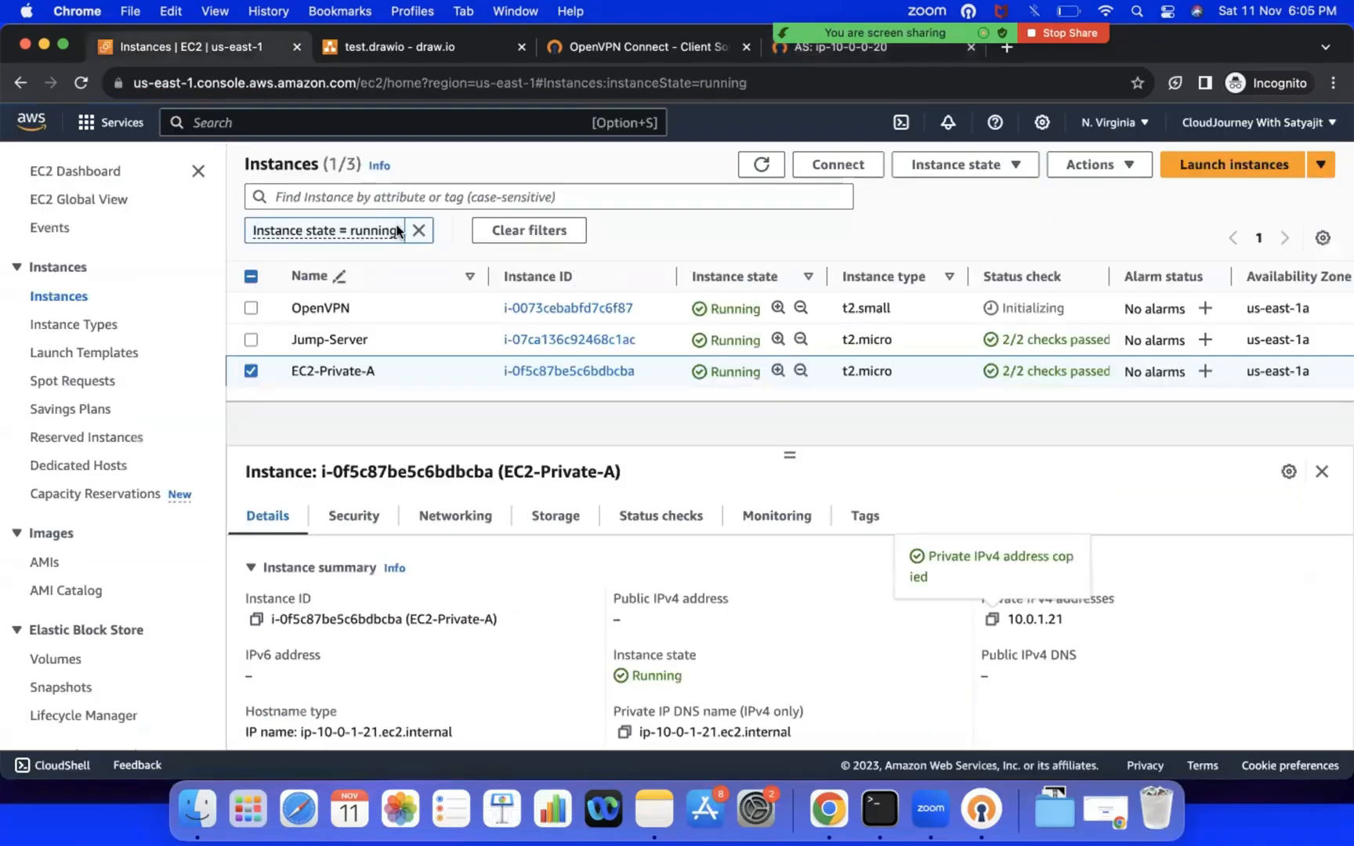
{"action": "left_click", "coordinate": [252, 372]}
{"action": "left_click", "coordinate": [249, 343]}
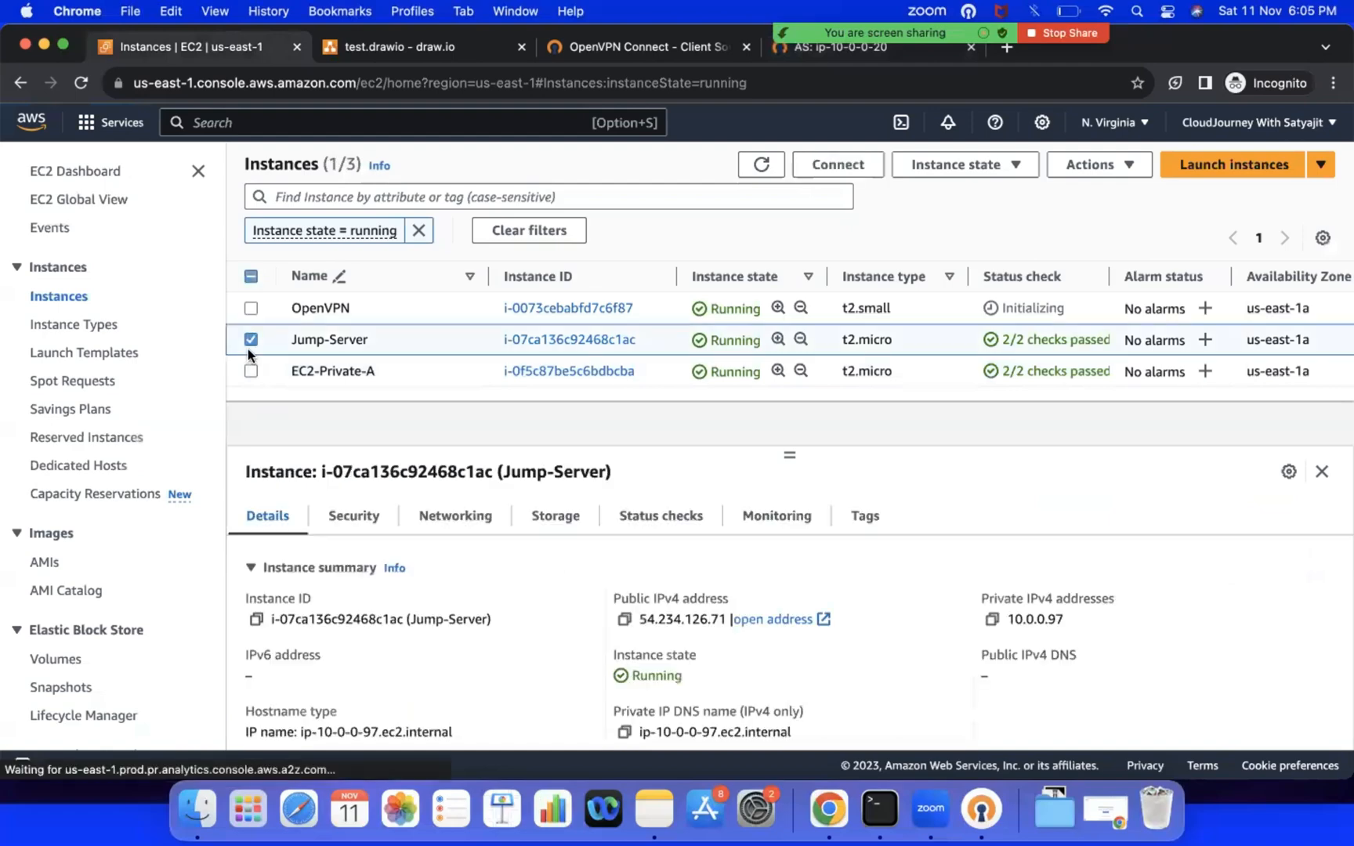
{"action": "left_click", "coordinate": [992, 619]}
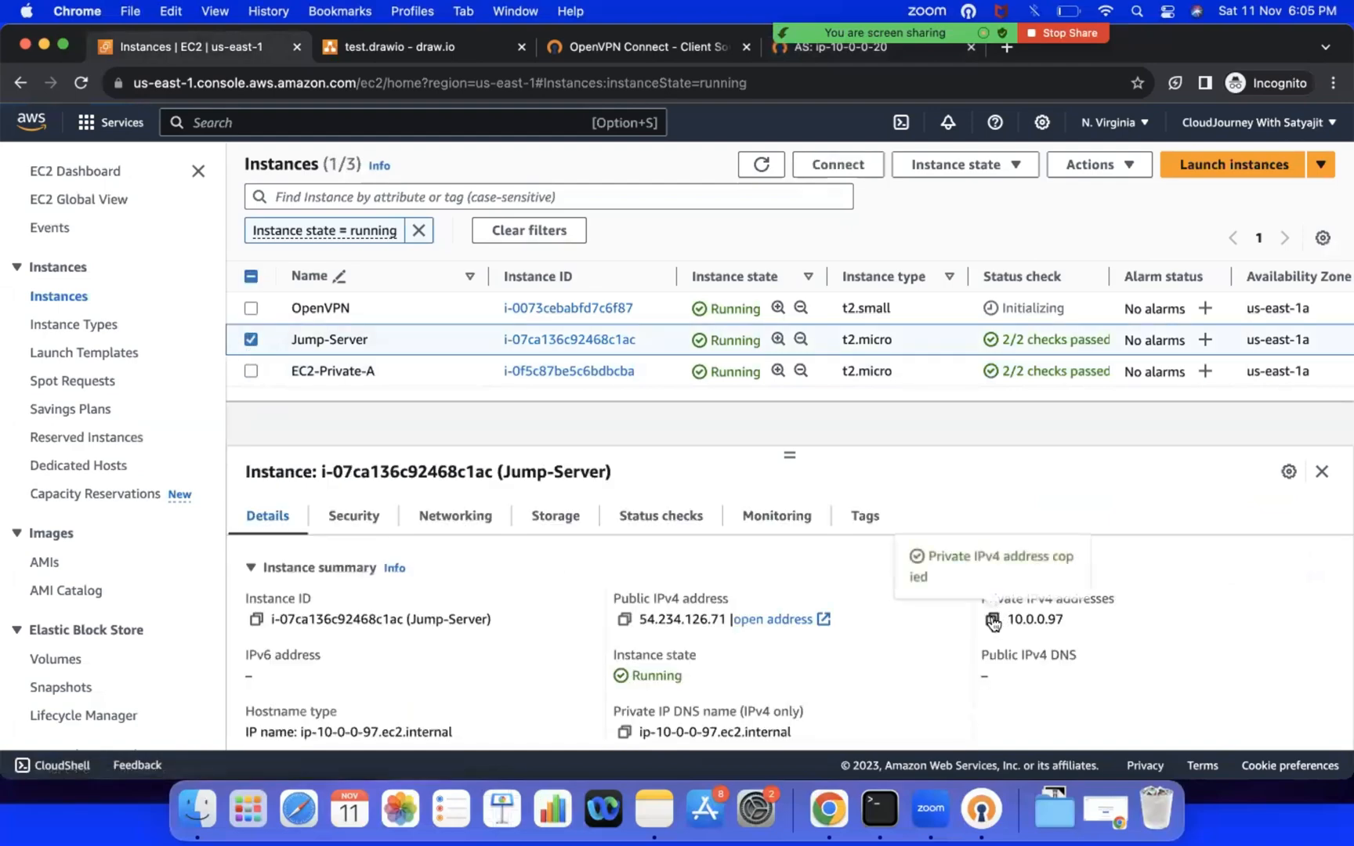
{"action": "key", "text": "ctrl+Right"}
{"action": "key", "text": "ctrl+Left"}
Step: Set the private subnets that all VPN clients can access to 10.0.0.97/32 in the Access Server's VPN routing settings
{"action": "left_click", "coordinate": [840, 55]}
{"action": "left_click", "coordinate": [1109, 500]}
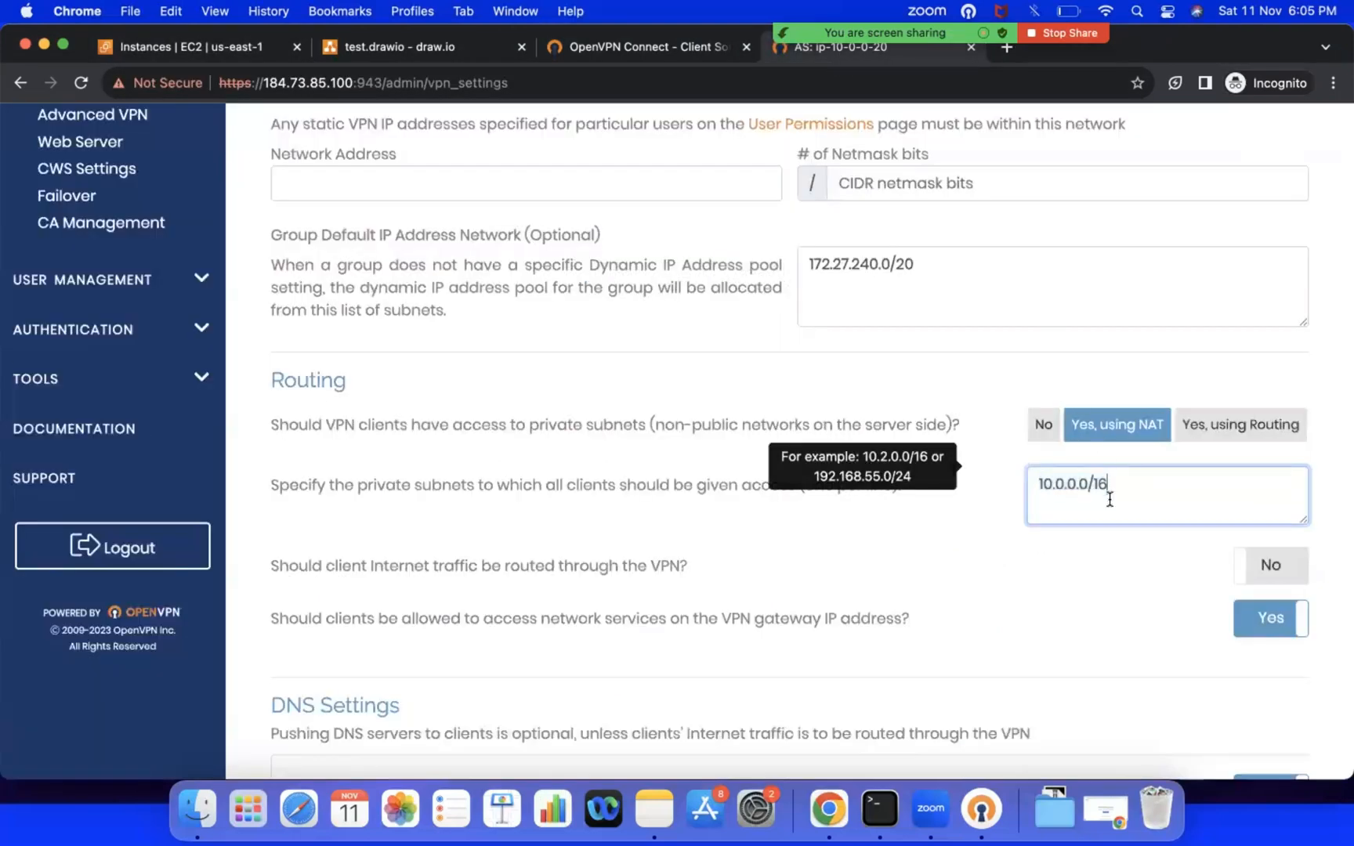
{"action": "left_click_drag", "start_coordinate": [1110, 487], "coordinate": [1028, 485]}
{"action": "key", "text": "super+v"}
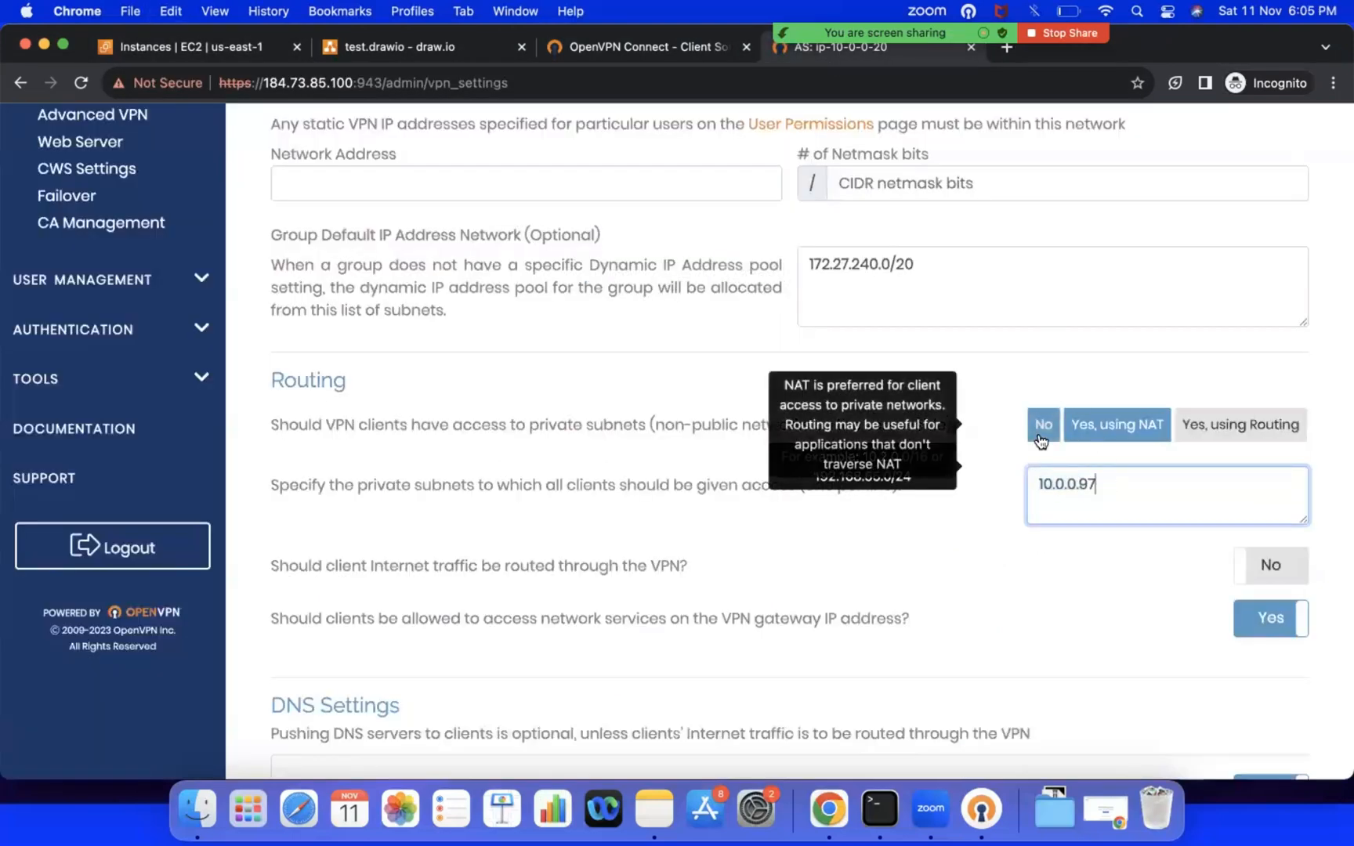
{"action": "type", "text": "/32"}
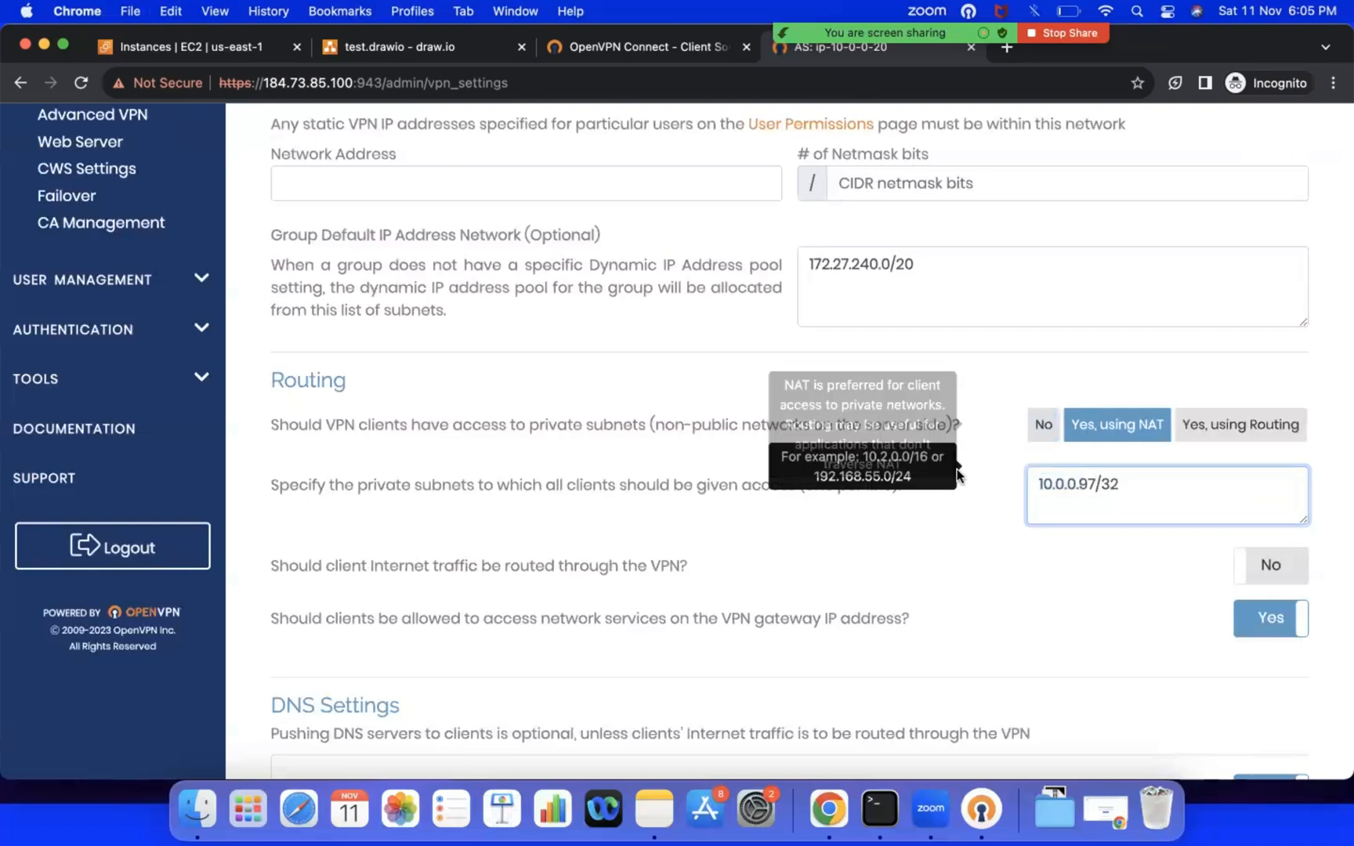
{"action": "left_click", "coordinate": [947, 502]}
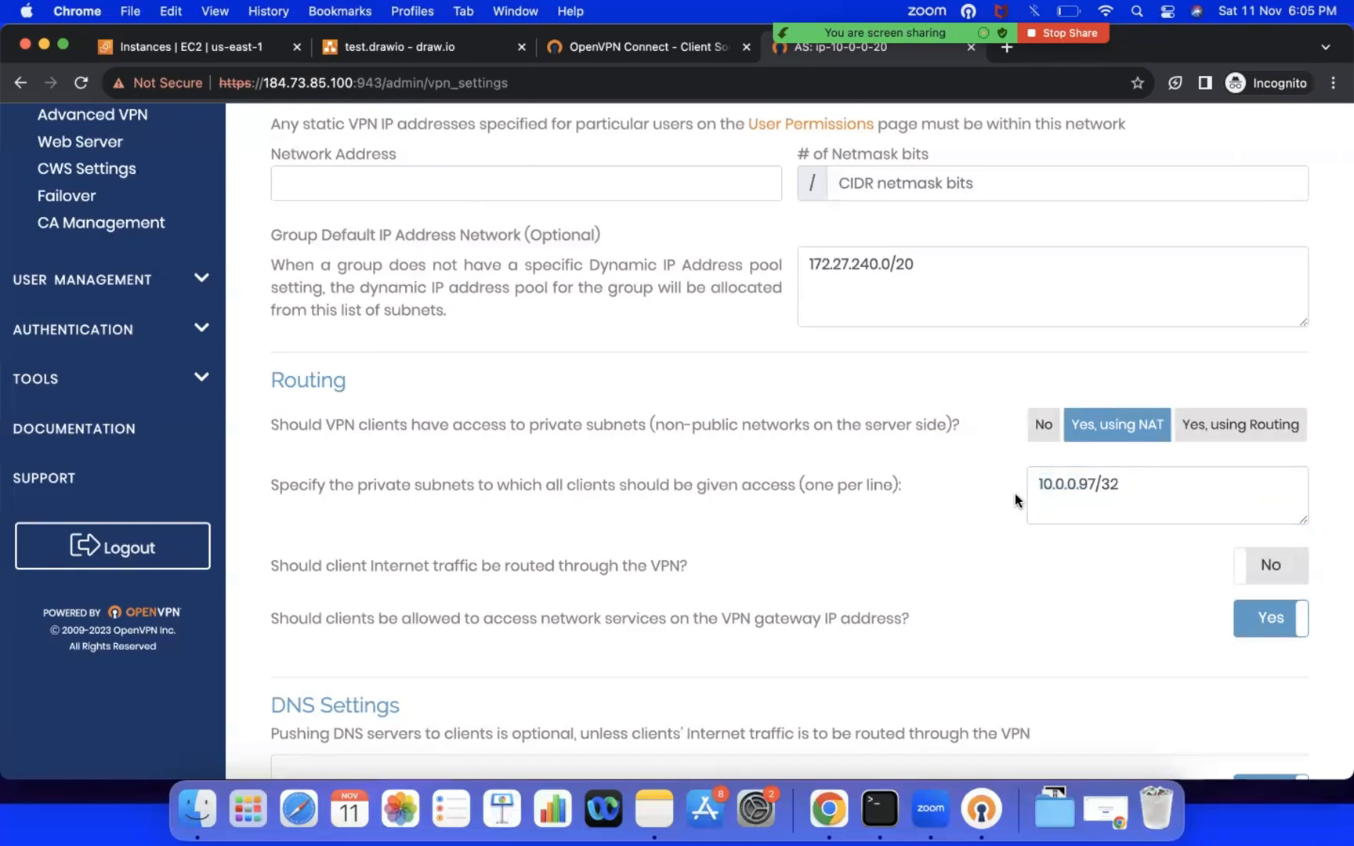
Step: Save the changed VPN settings and update the running server with them
{"action": "scroll", "coordinate": [1017, 500], "scroll_direction": "down", "scroll_amount": 10}
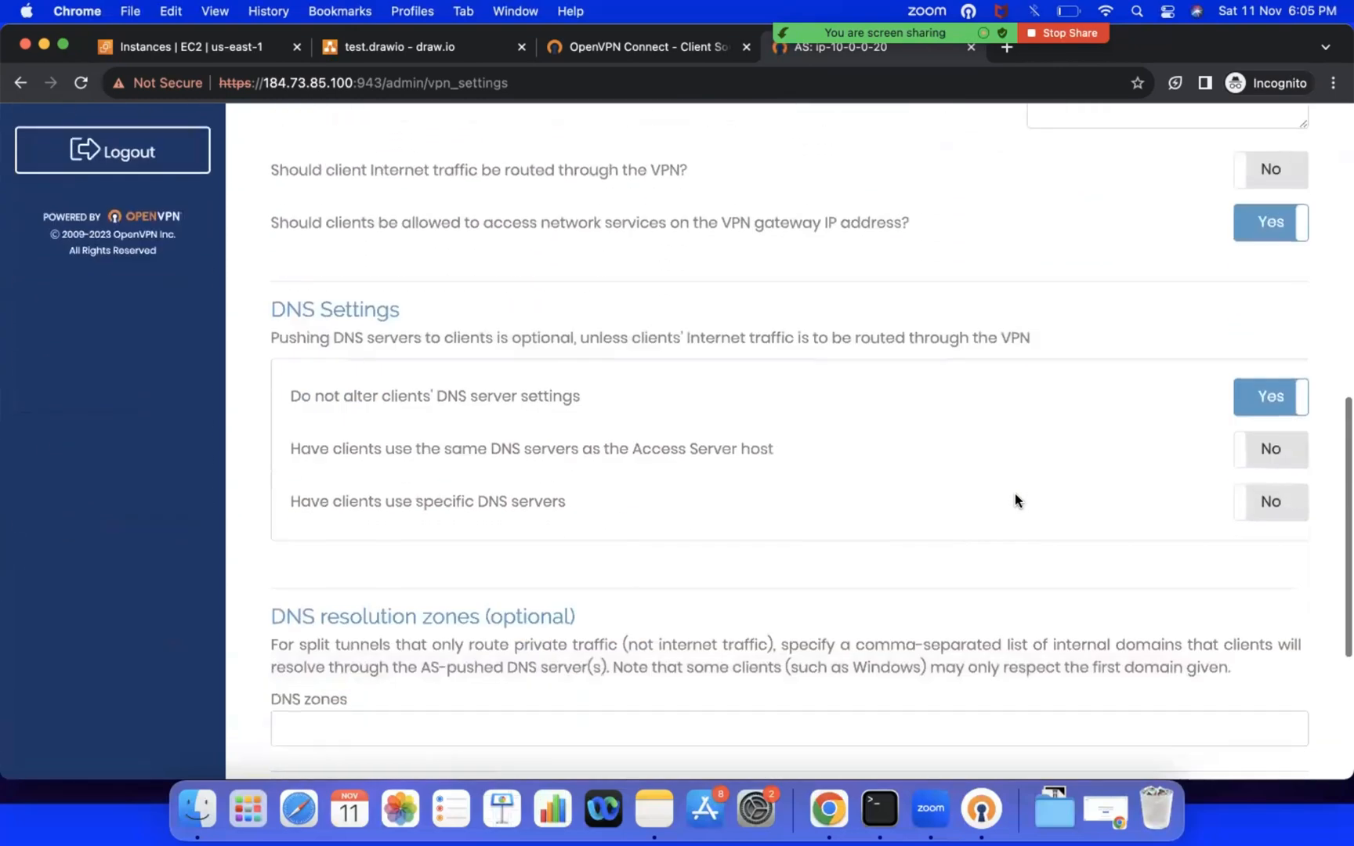
{"action": "left_click", "coordinate": [815, 724]}
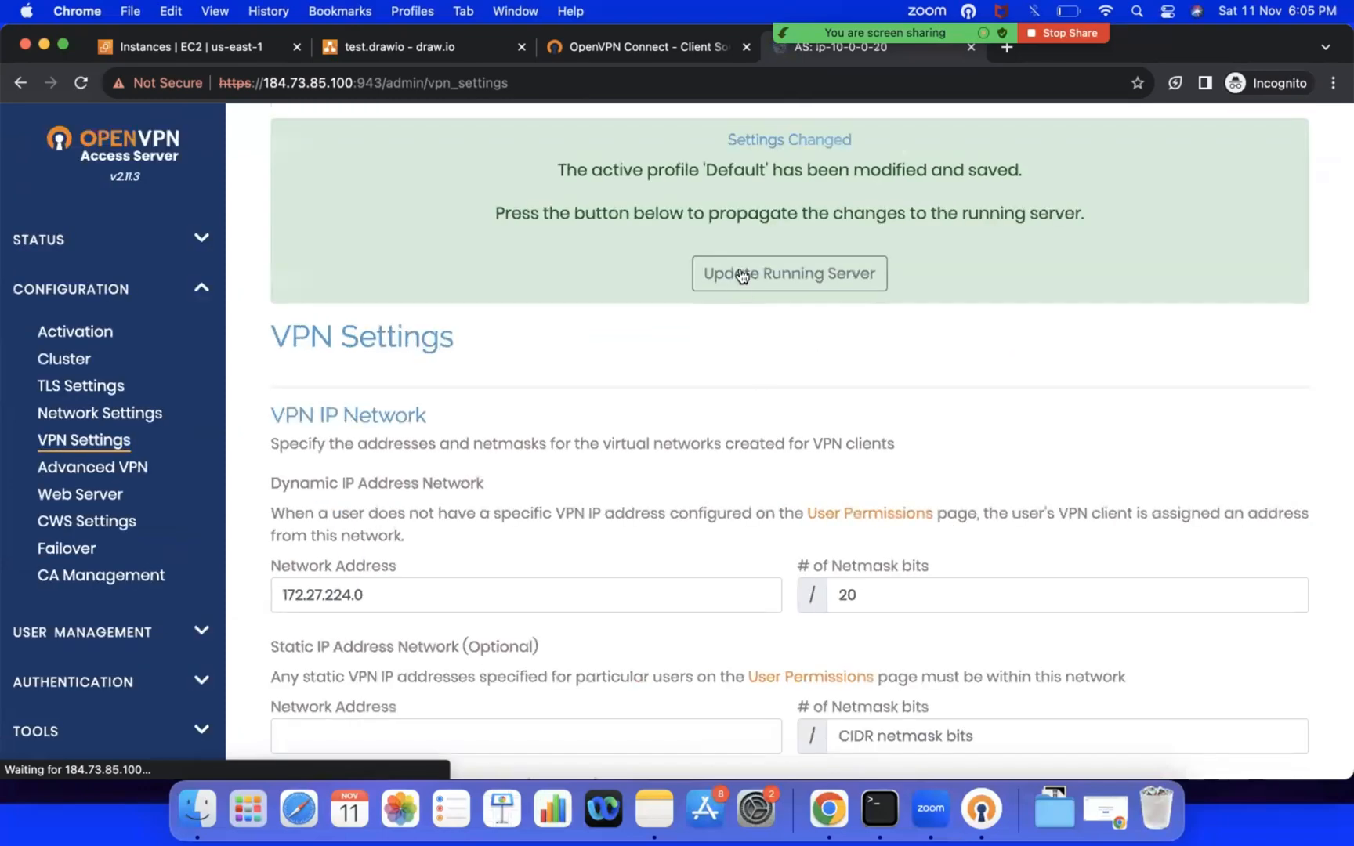
{"action": "left_click", "coordinate": [745, 271]}
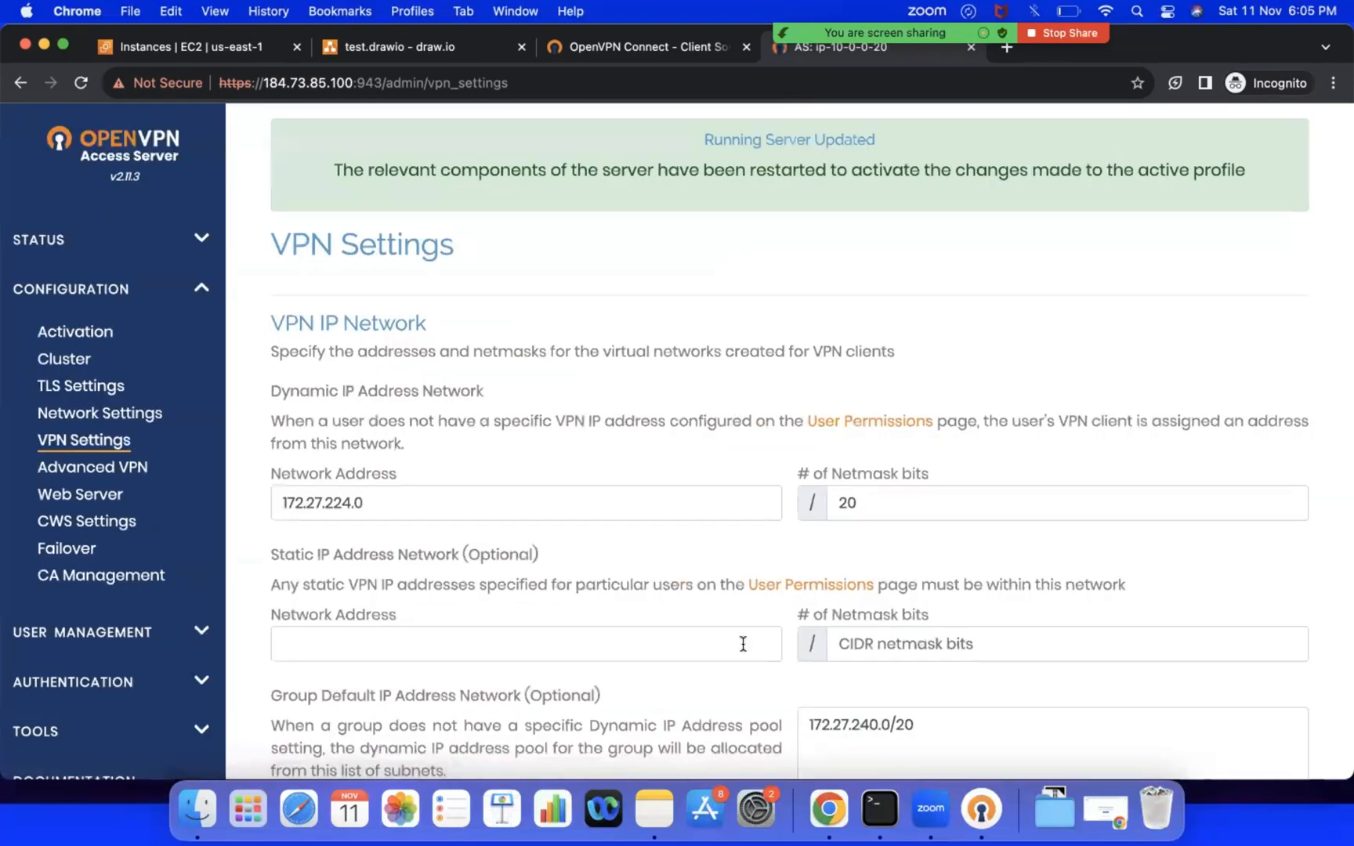
Step: Test port 22 on Jump-Server at 10.0.0.97 with telnet from the local terminal, and end the connection
{"action": "left_click", "coordinate": [879, 815]}
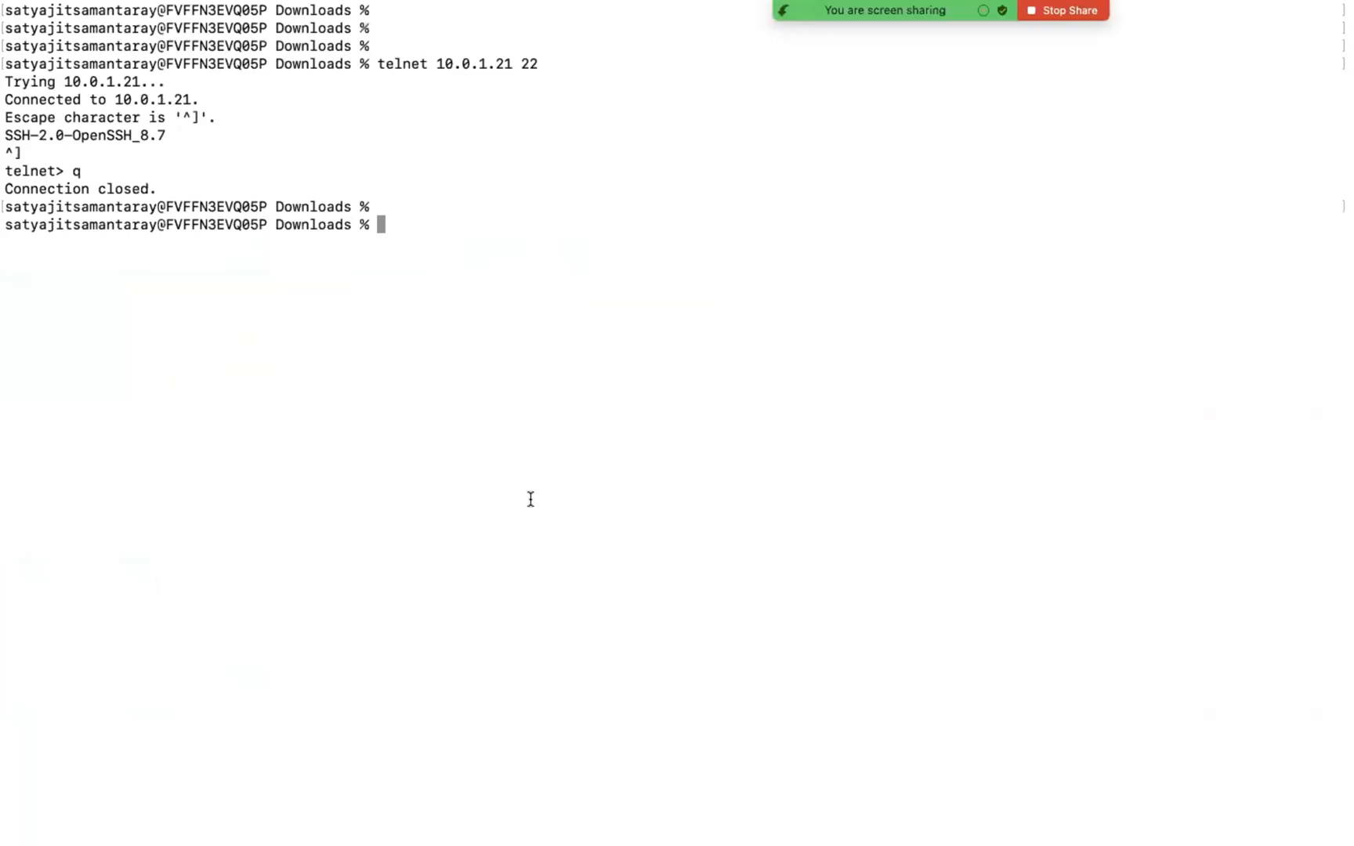
{"action": "key", "text": "Return"}
{"action": "key", "text": "Return"}
{"action": "key", "text": "Return"}
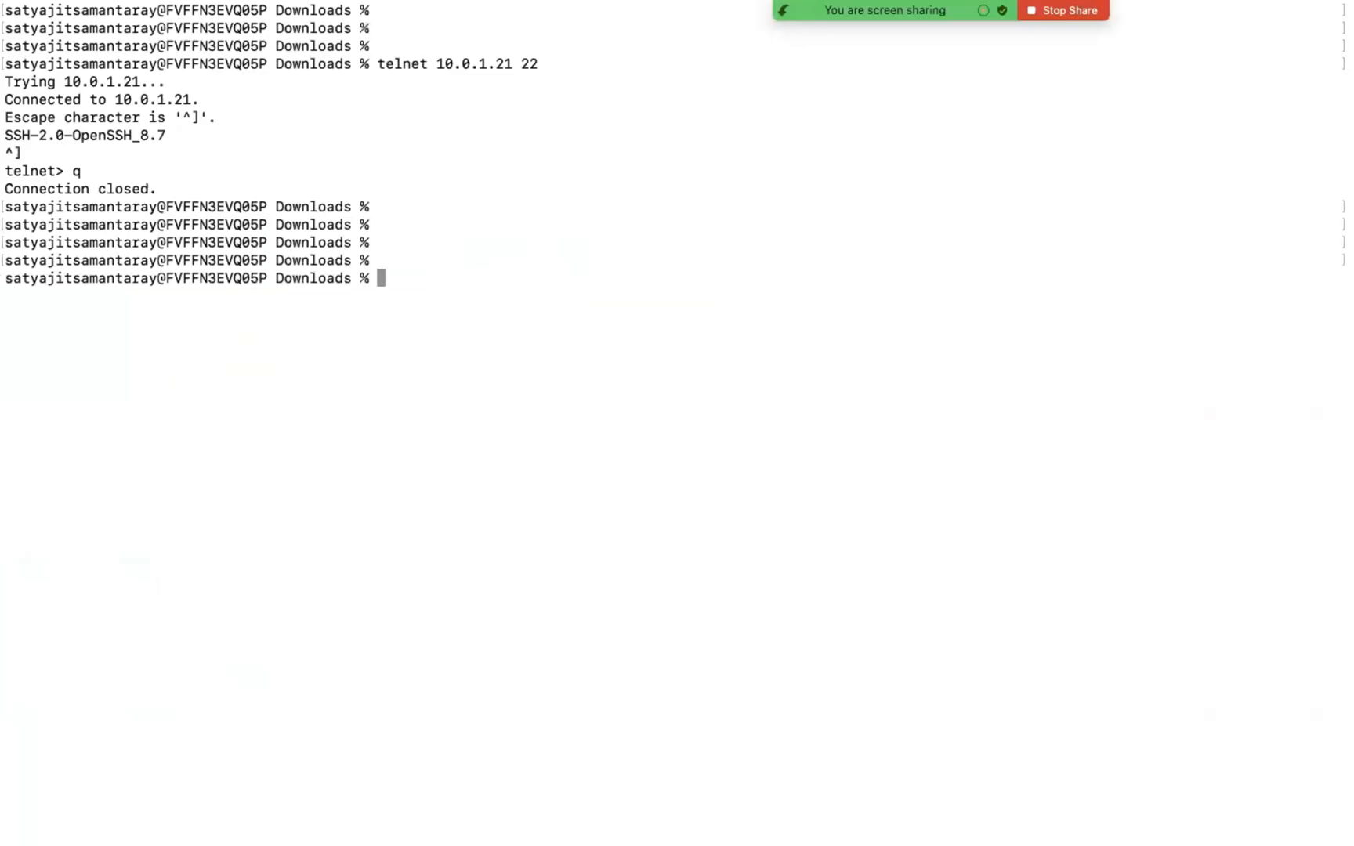
{"action": "type", "text": "ssh -i devops-new.pem ec2-user@10.0.0.97"}
{"action": "key", "text": "Up"}
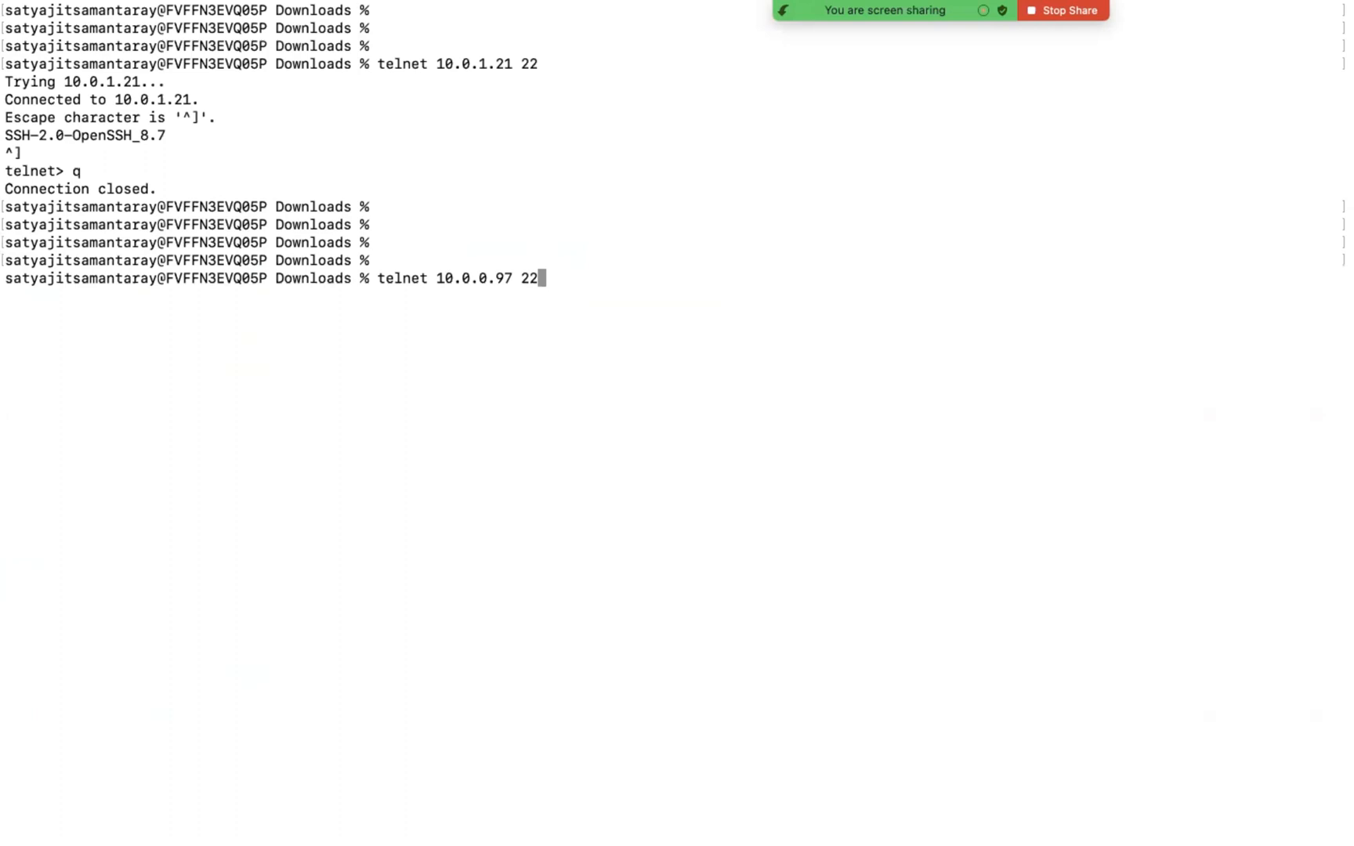
{"action": "key", "text": "Return"}
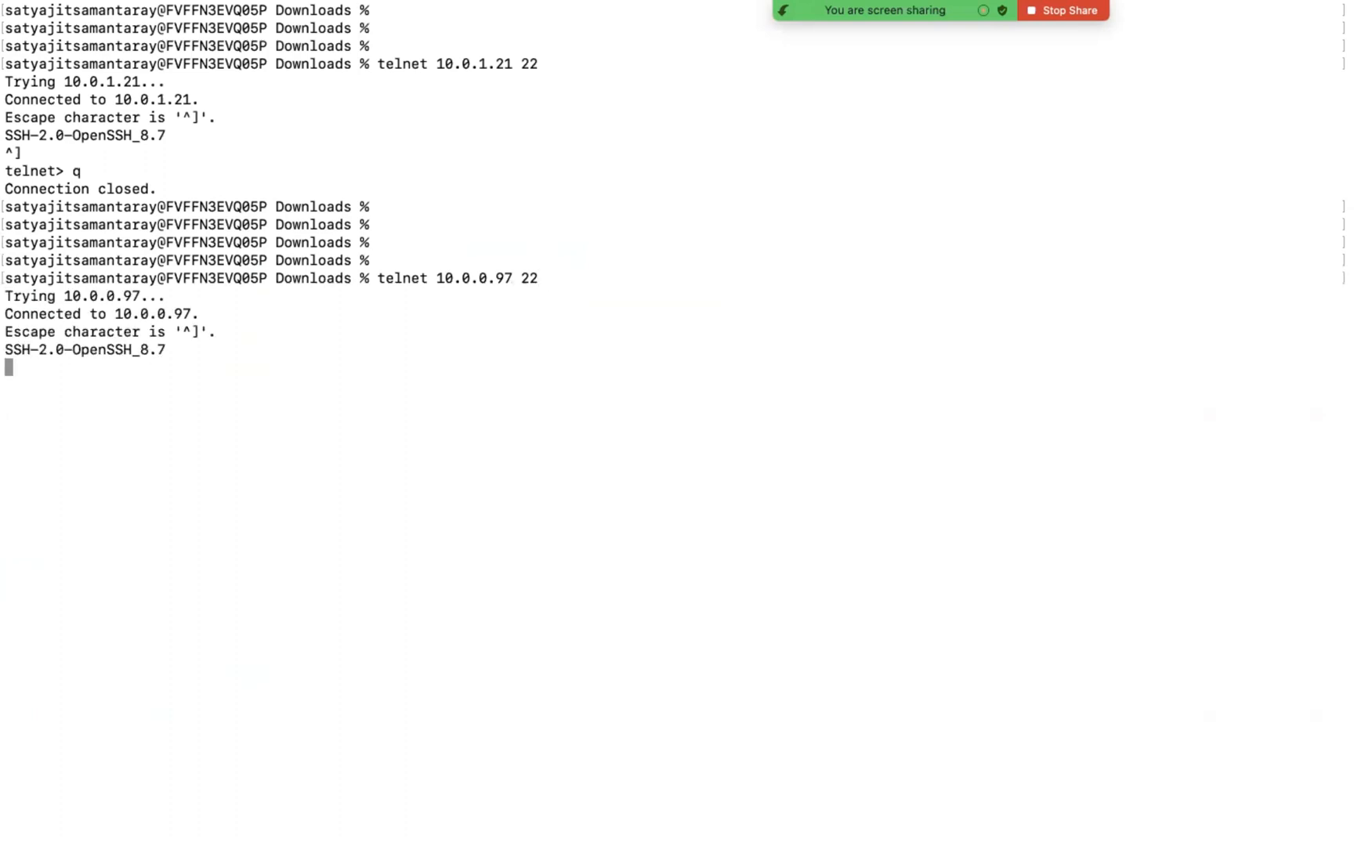
{"action": "key", "text": "ctrl+c"}
{"action": "type", "text": "}q"}
{"action": "key", "text": "Return"}
Step: Test port 22 on EC2-Private-A at 10.0.1.21 with telnet twice, and clear the terminal
{"action": "key", "text": "Return"}
{"action": "key", "text": "Return"}
{"action": "key", "text": "Return"}
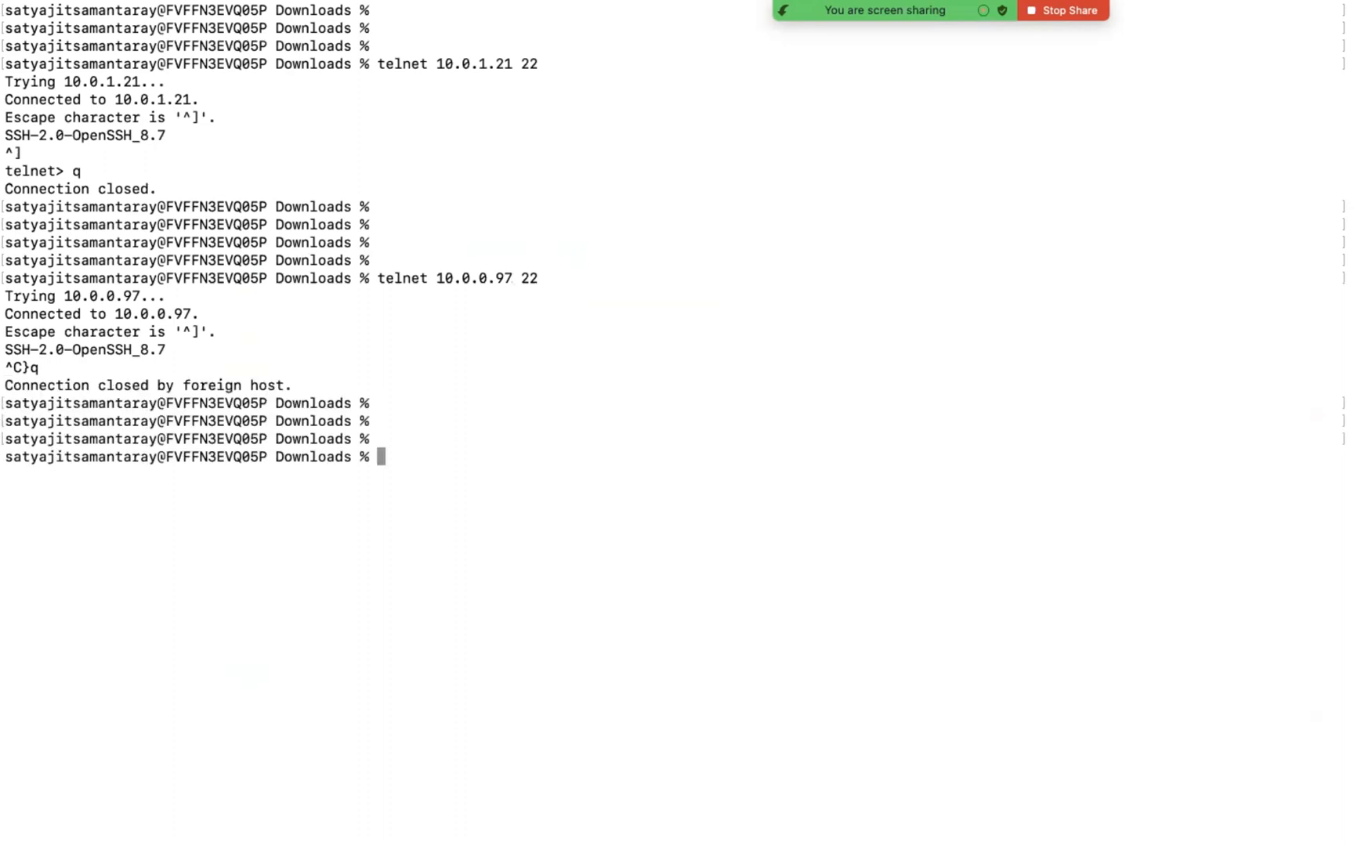
{"action": "key", "text": "Up"}
{"action": "key", "text": "Up"}
{"action": "key", "text": "Return"}
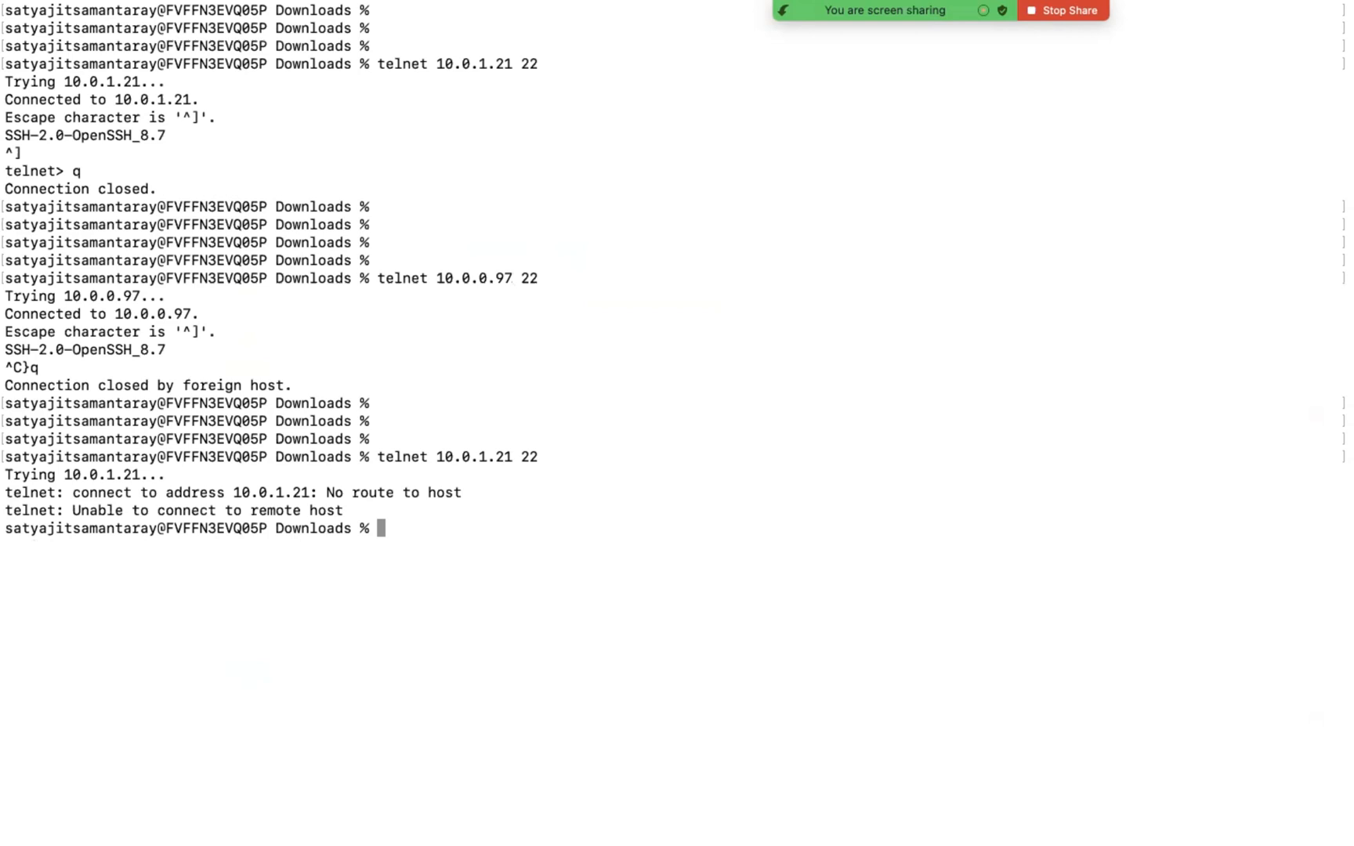
{"action": "key", "text": "Up"}
{"action": "key", "text": "Return"}
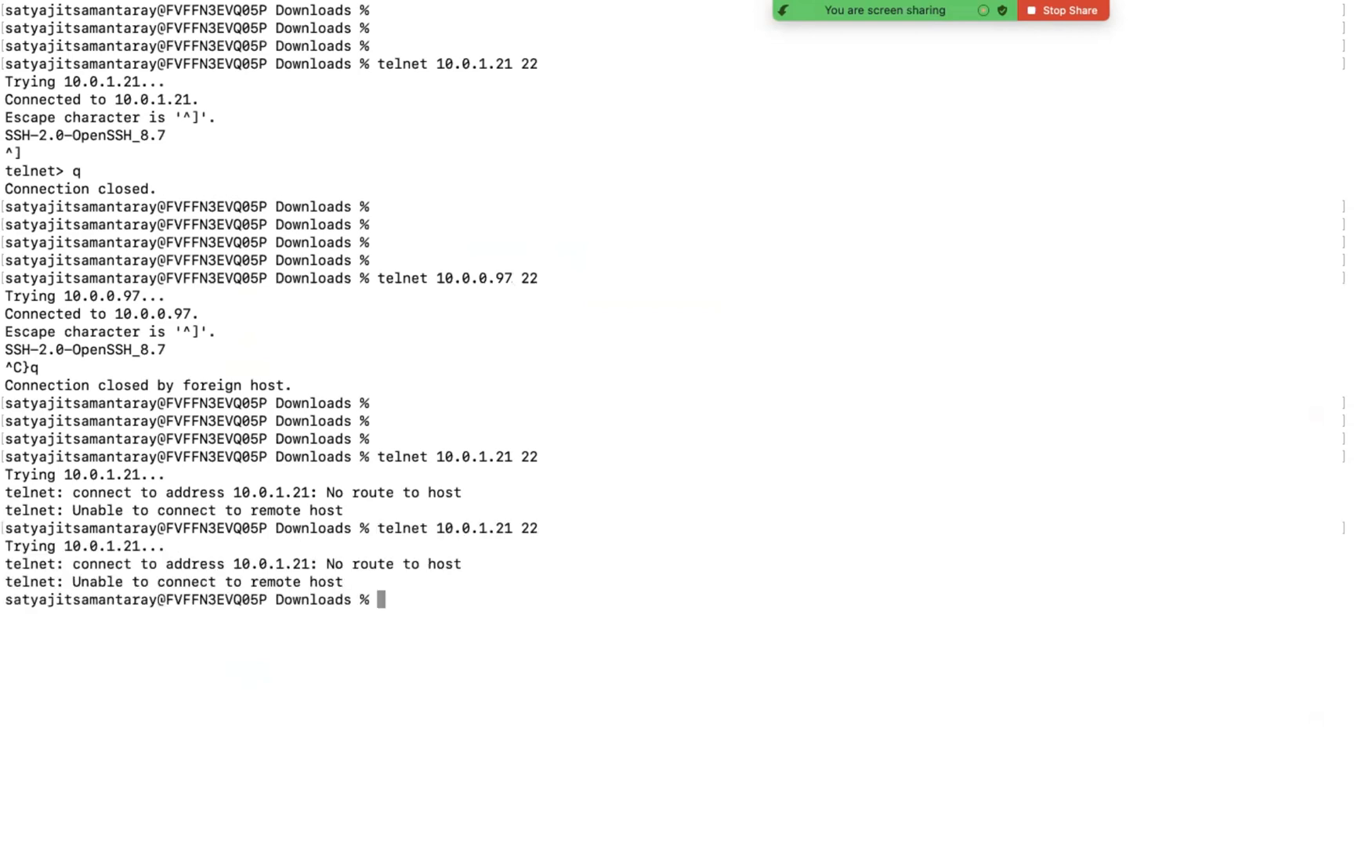
{"action": "key", "text": "ctrl+l"}
{"action": "key", "text": "Return"}
{"action": "key", "text": "Return"}
{"action": "key", "text": "Return"}
{"action": "key", "text": "Return"}
{"action": "key", "text": "Return"}
{"action": "key", "text": "Return"}
{"action": "key", "text": "Return"}
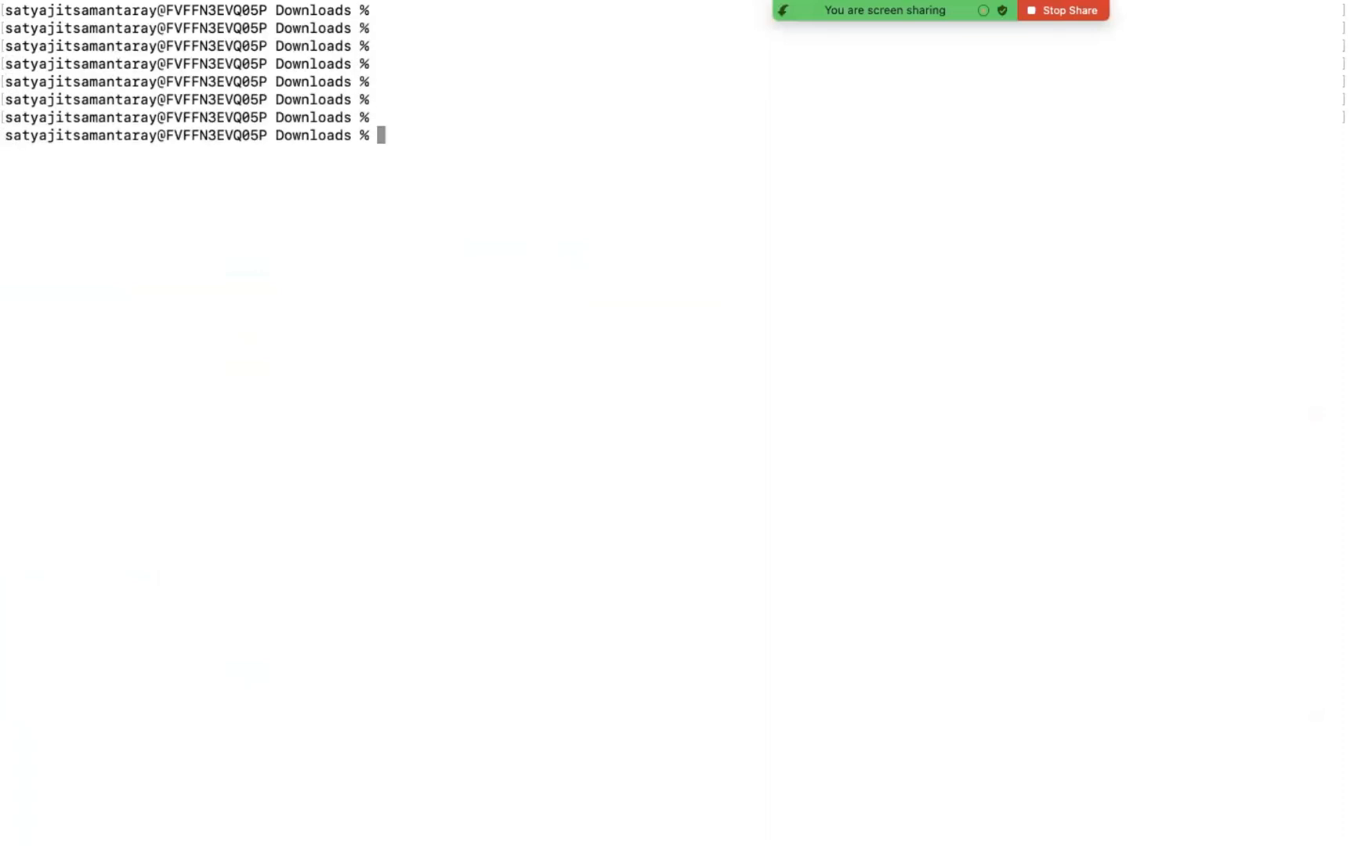
{"action": "scroll", "coordinate": [530, 337], "scroll_direction": "up", "scroll_amount": 10}
{"action": "right_click", "coordinate": [529, 492]}
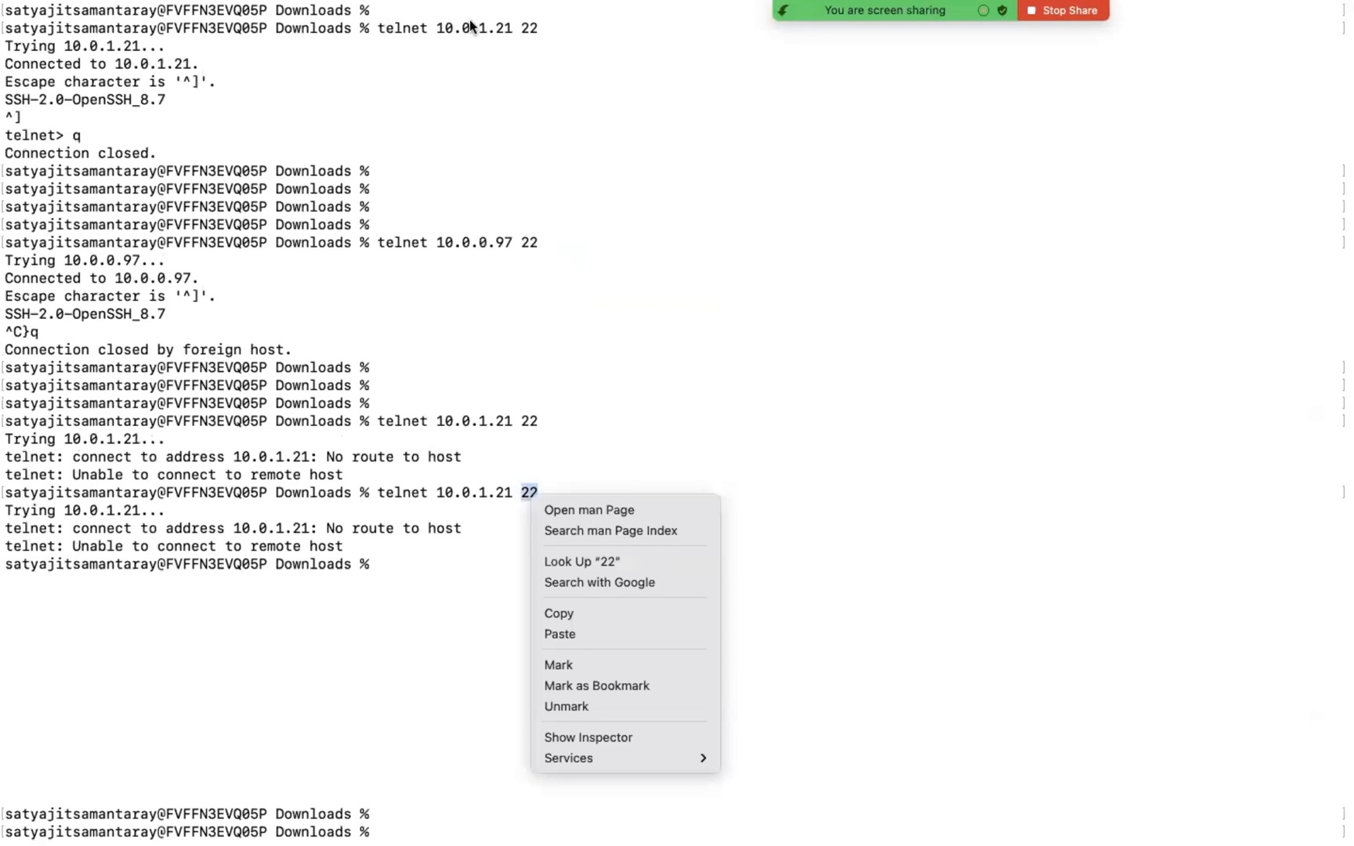
{"action": "key", "text": "Up"}
{"action": "key", "text": "Return"}
{"action": "left_click", "coordinate": [441, 482]}
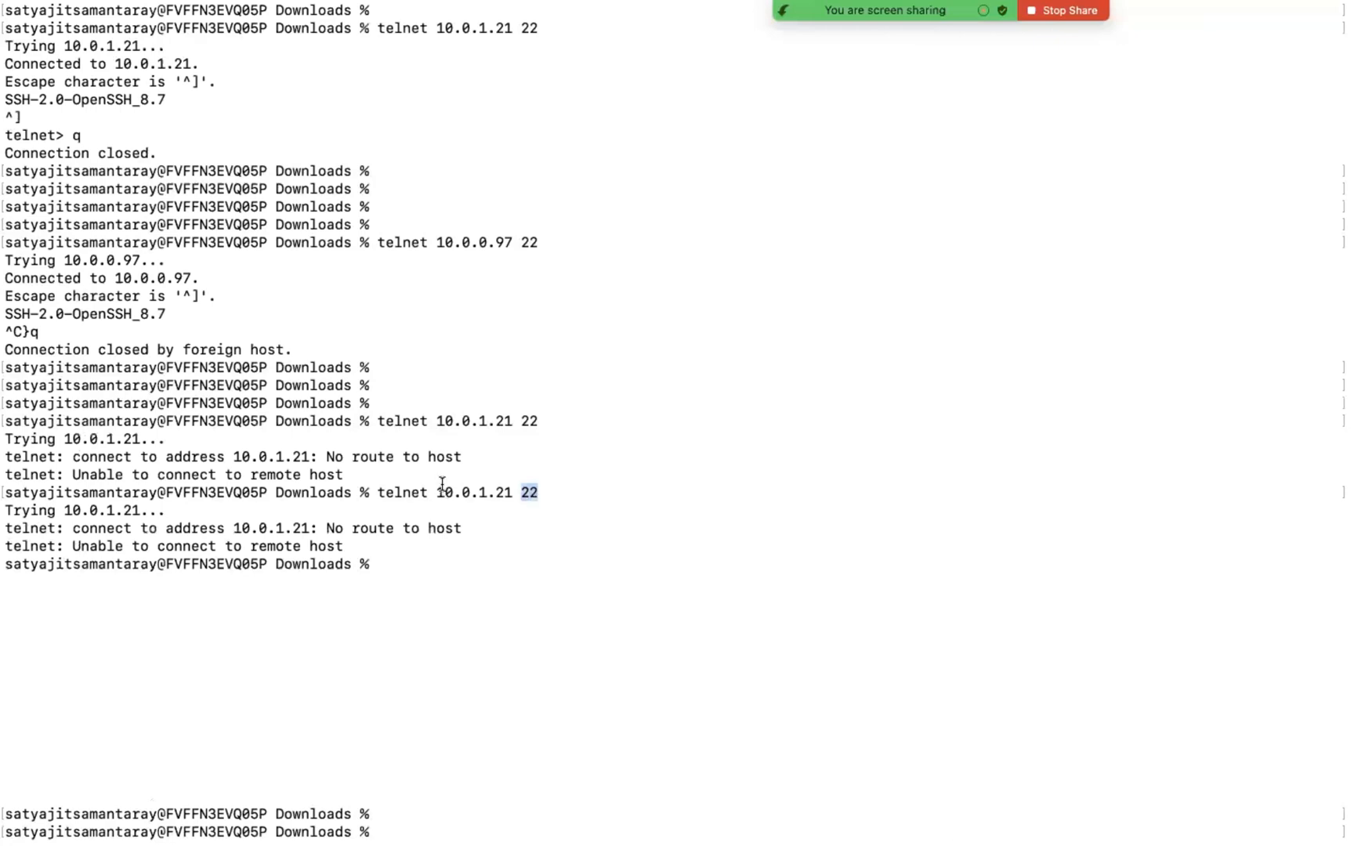
{"action": "left_click", "coordinate": [548, 475]}
{"action": "key", "text": "Return"}
Step: Dismiss the text-to-audio dialog and repeat the telnet test of port 22 on 10.0.1.21
{"action": "key", "text": "Return"}
{"action": "key", "text": "Up"}
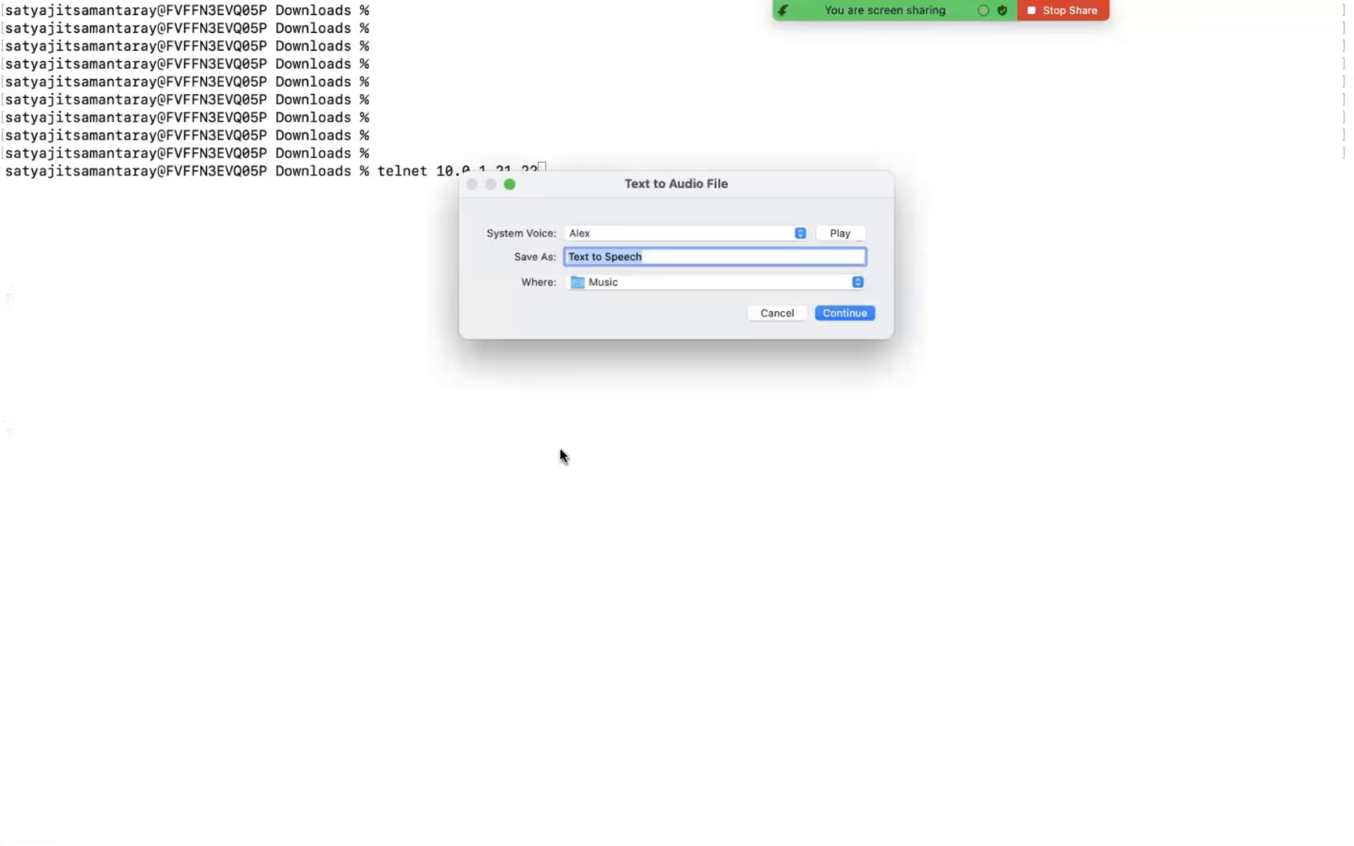
{"action": "key", "text": "Return"}
{"action": "left_click", "coordinate": [561, 451]}
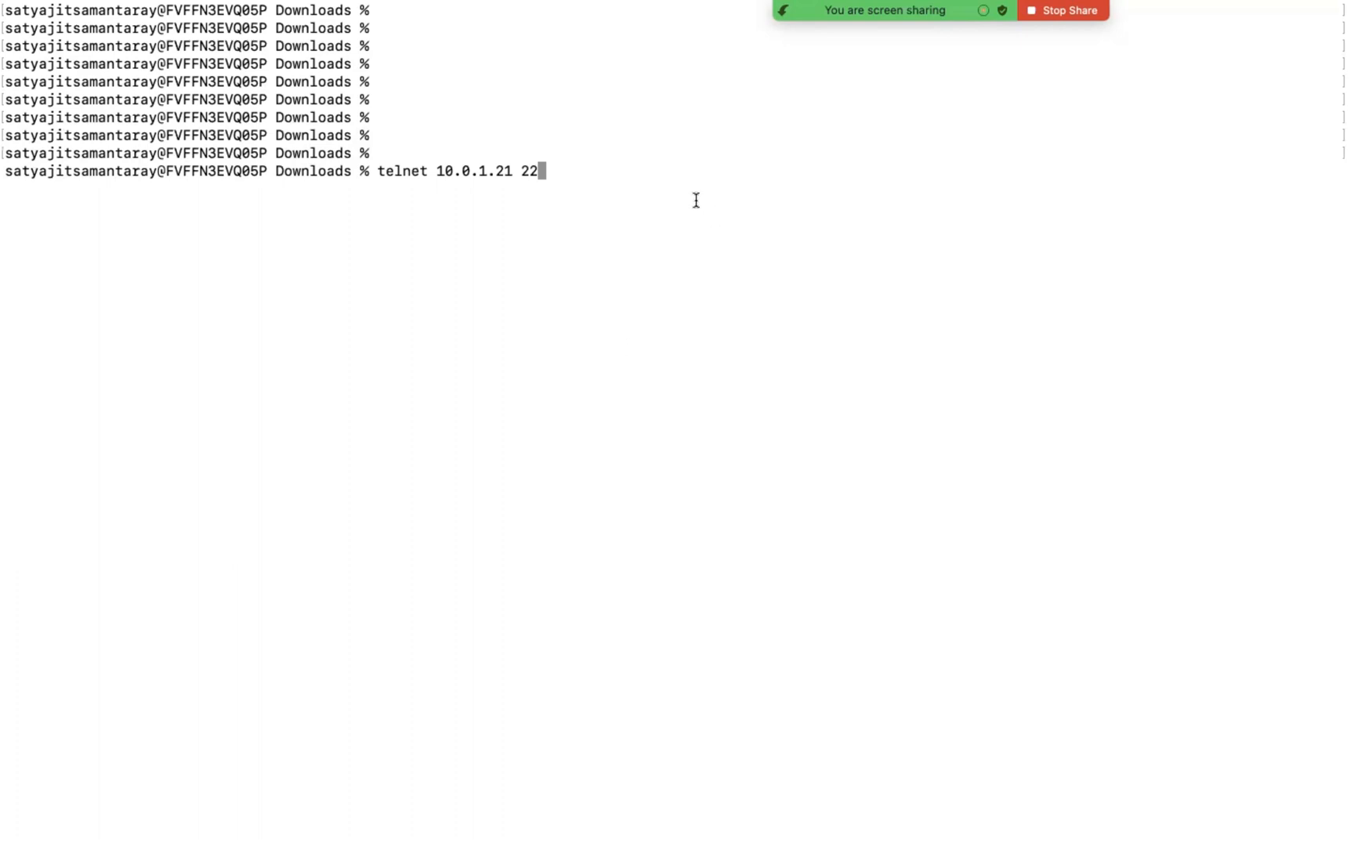
{"action": "key", "text": "Return"}
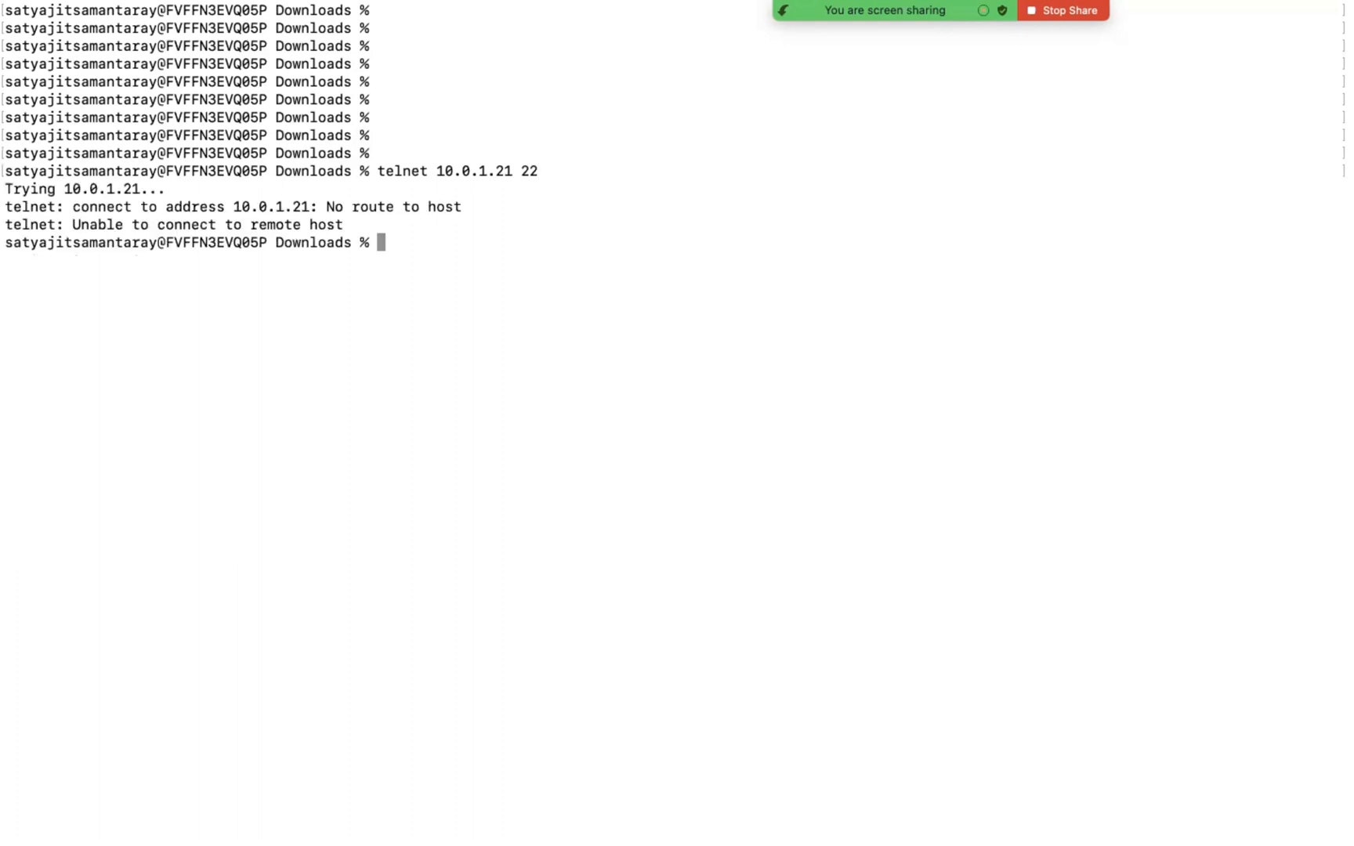
Step: Repeat the telnet test of port 22 on 10.0.0.97 and end the connection
{"action": "key", "text": "Up"}
{"action": "key", "text": "Up"}
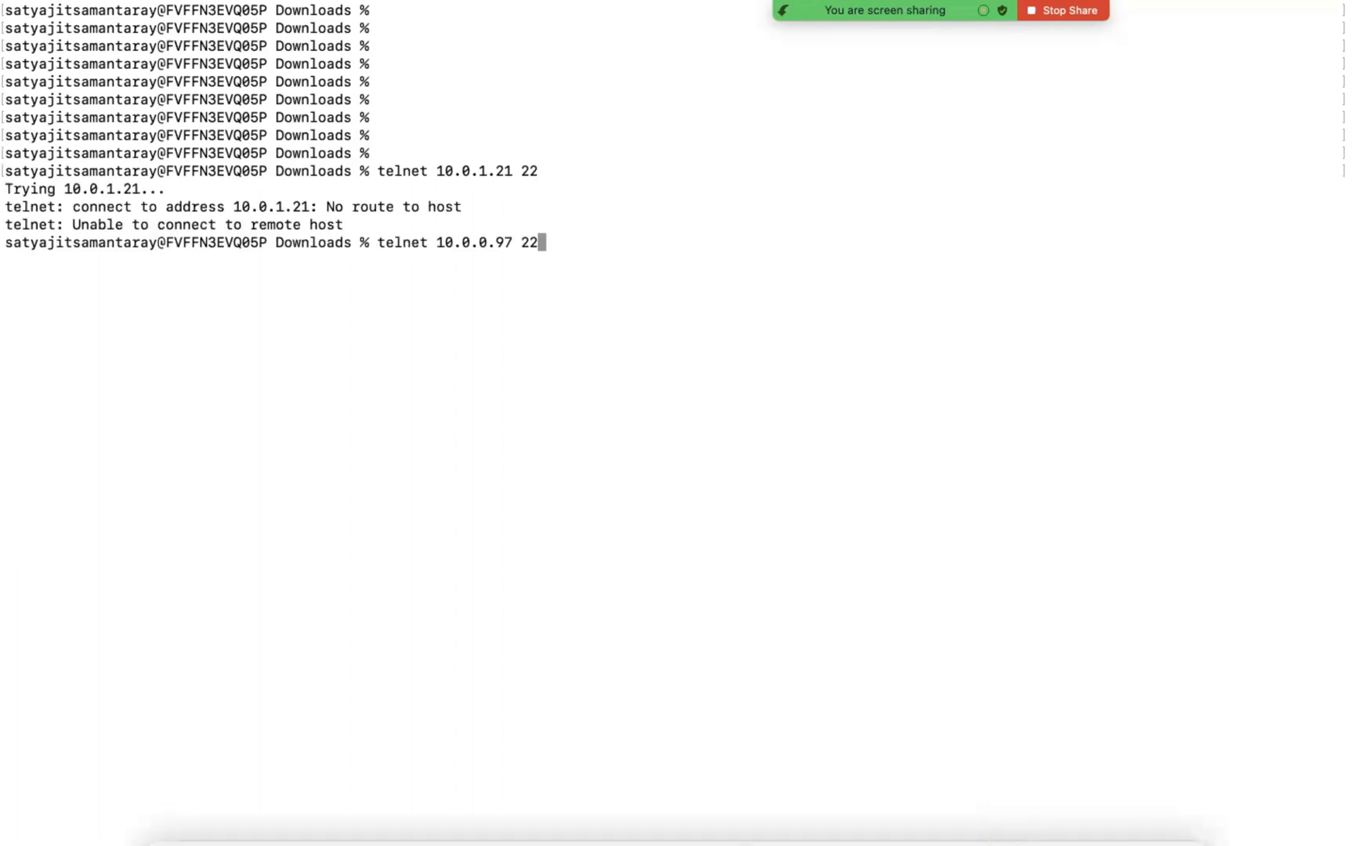
{"action": "key", "text": "Return"}
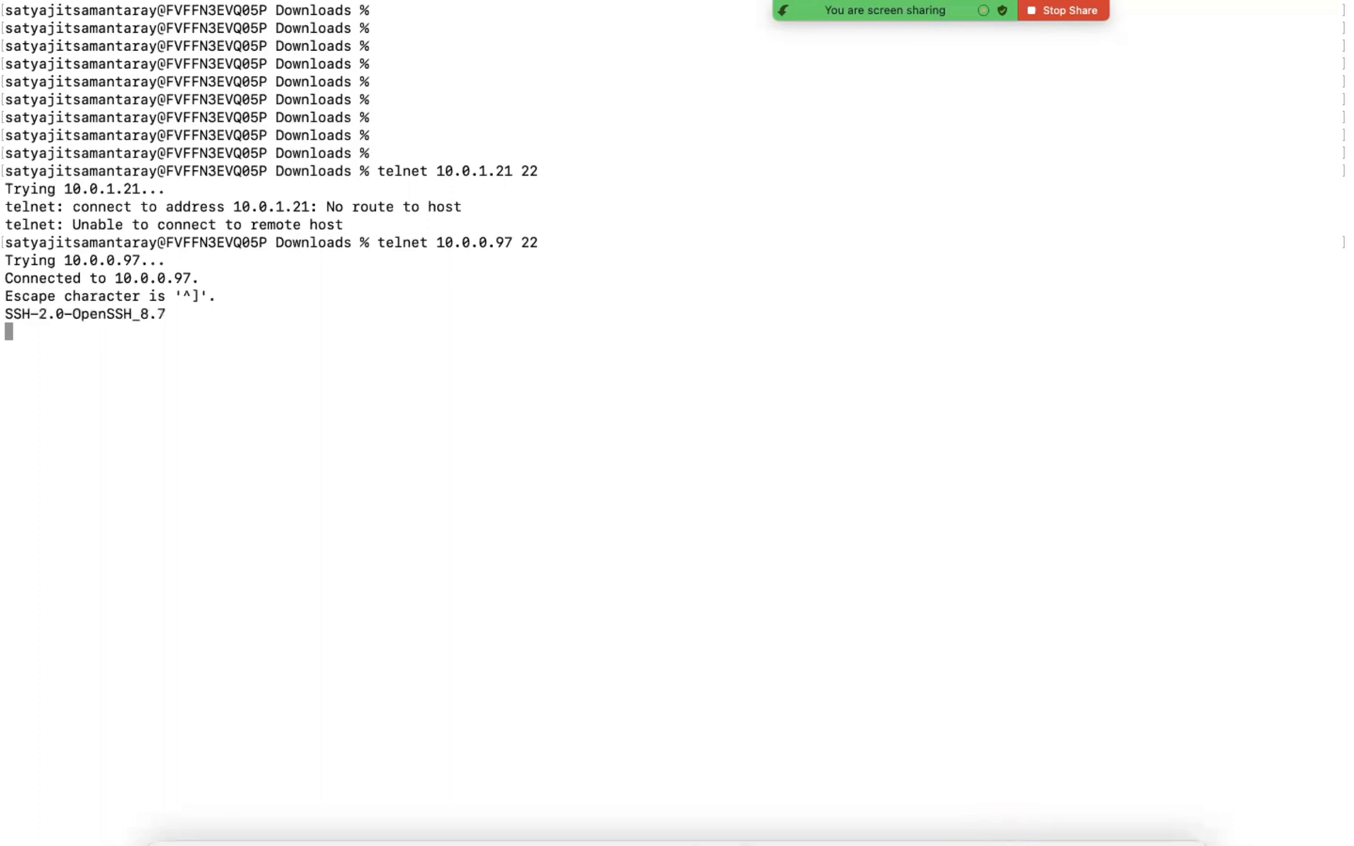
{"action": "key", "text": "ctrl+c"}
{"action": "key", "text": "ctrl+l"}
{"action": "type", "text": "}q"}
{"action": "key", "text": "Return"}
{"action": "key", "text": "Return"}
{"action": "key", "text": "Return"}
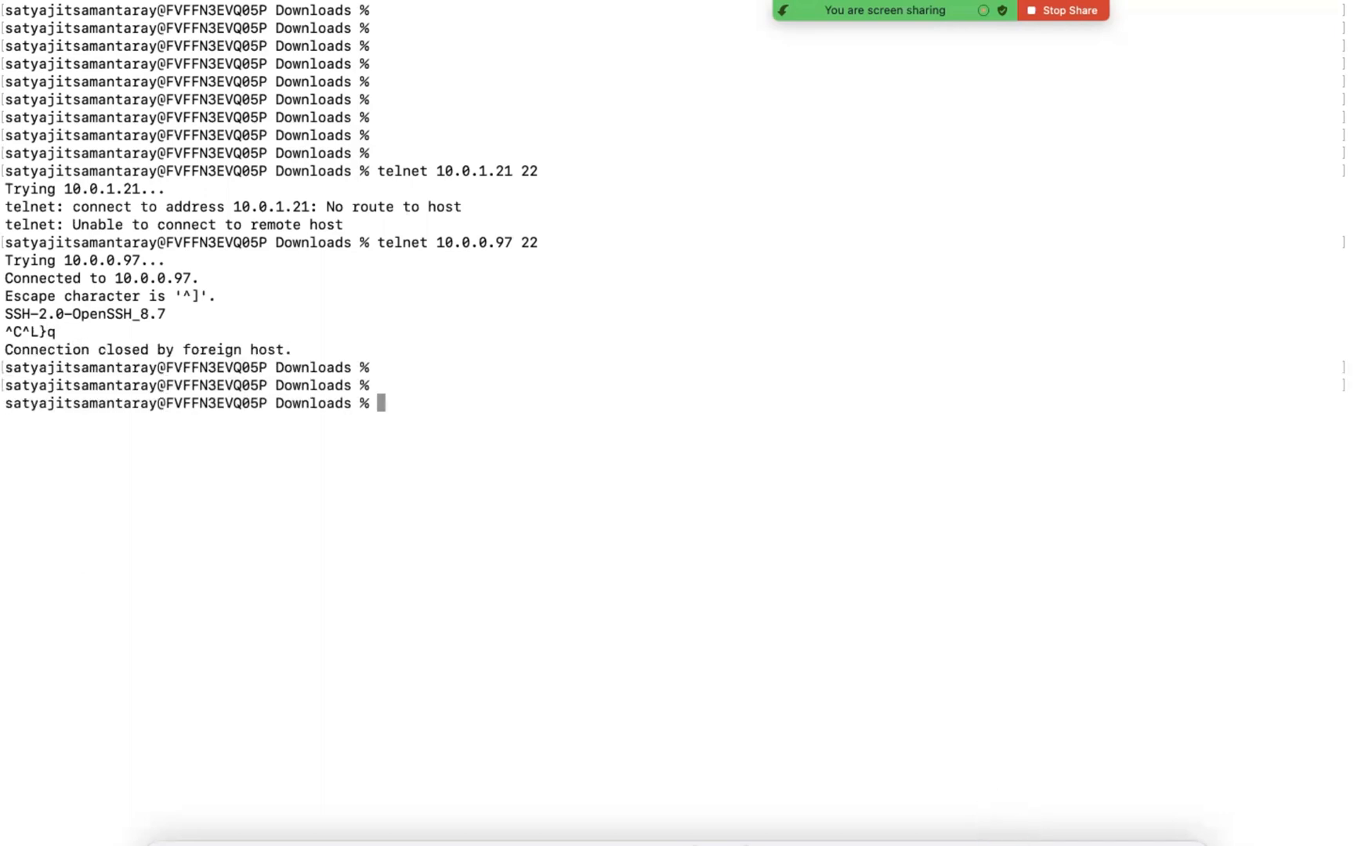
Step: Open an SSH session to Jump-Server at 10.0.0.97 as ec2-user with the devops-new.pem key
{"action": "key", "text": "Up"}
{"action": "key", "text": "Up"}
{"action": "key", "text": "Down"}
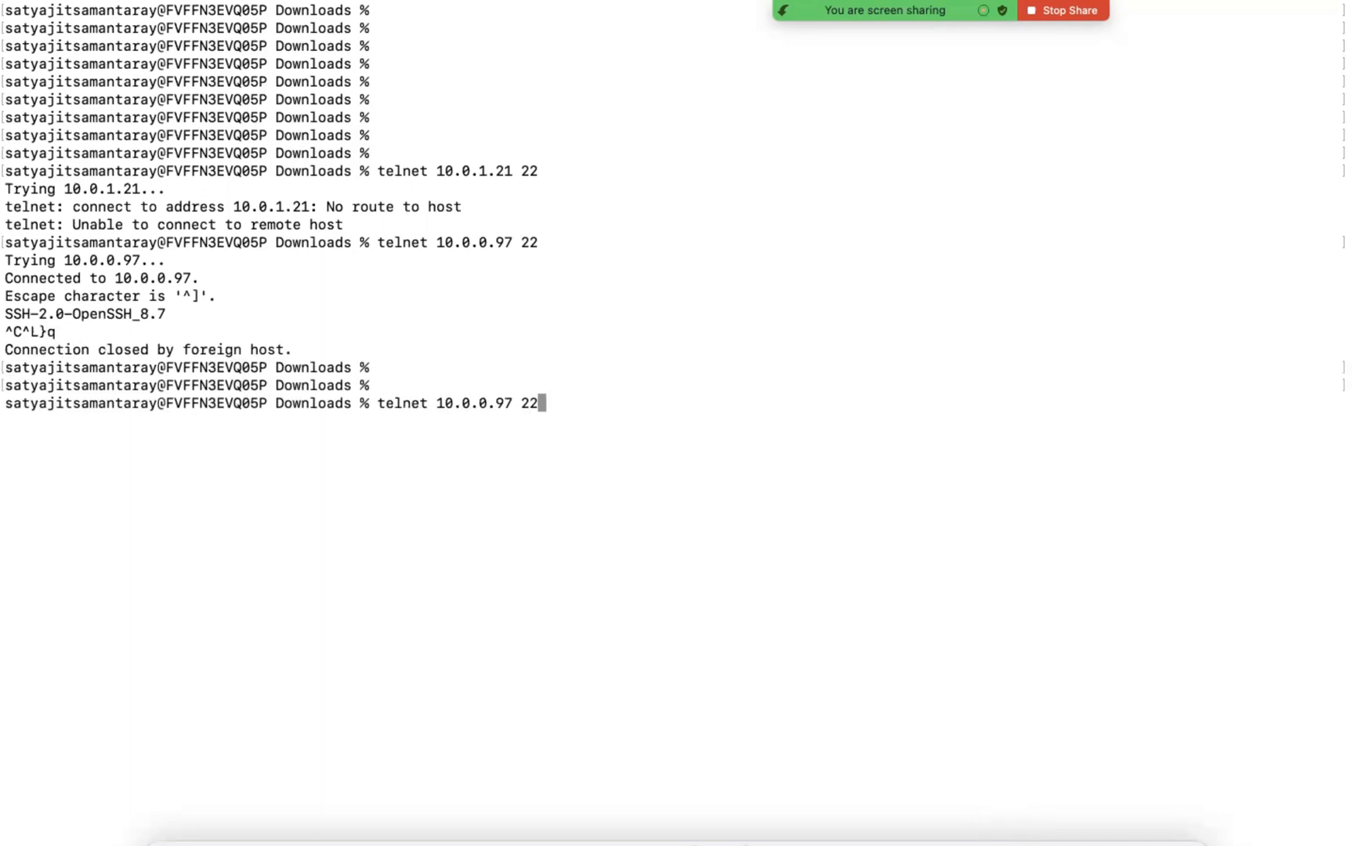
{"action": "key", "text": "Up"}
{"action": "key", "text": "Up"}
{"action": "key", "text": "Up"}
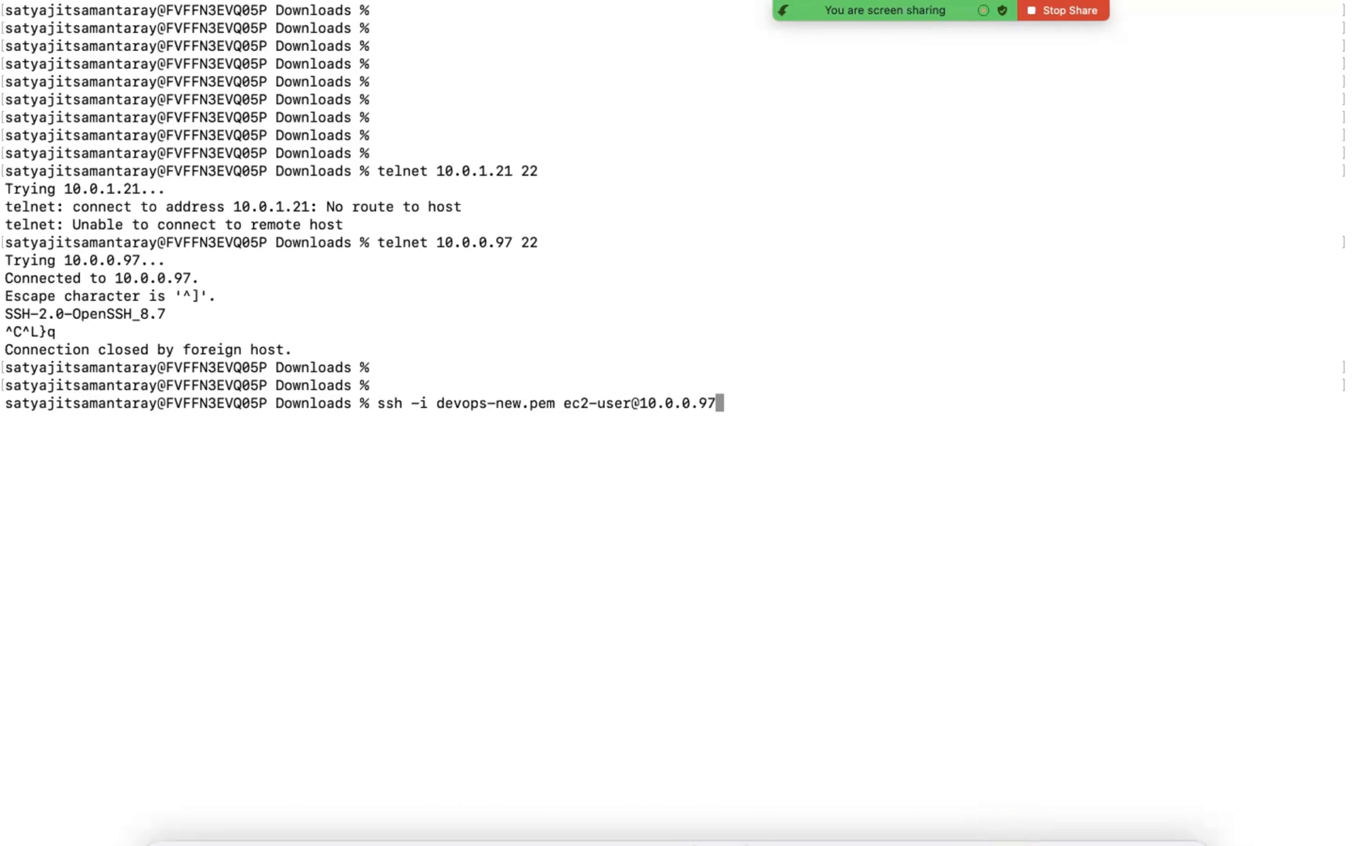
{"action": "key", "text": "Return"}
{"action": "key", "text": "Return"}
{"action": "key", "text": "Return"}
{"action": "key", "text": "Return"}
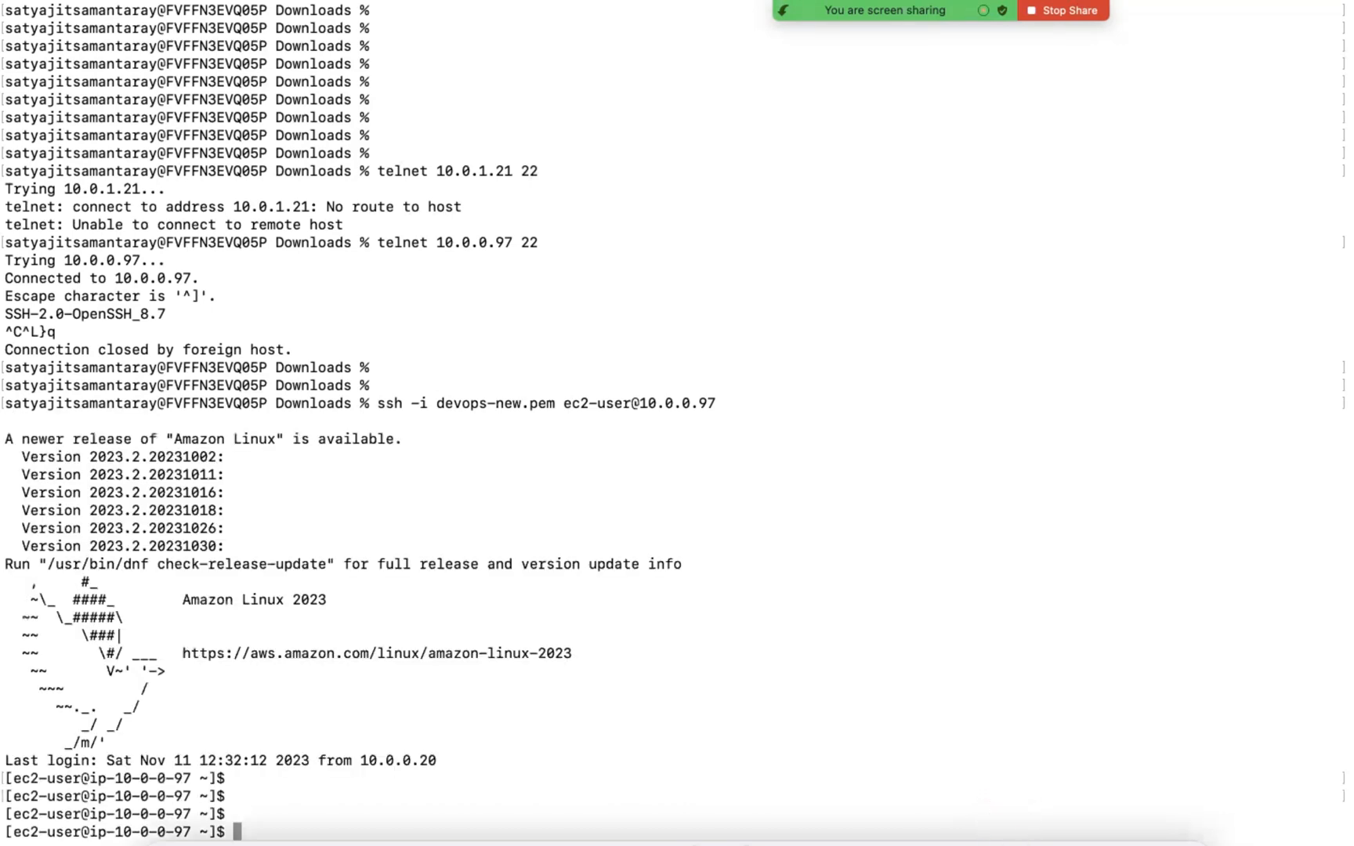
Step: Open a root shell on Jump-Server with sudo su - in the enlarged, cleared terminal, and log out of it
{"action": "key", "text": "Up"}
{"action": "key", "text": "Up"}
{"action": "key", "text": "super+equal"}
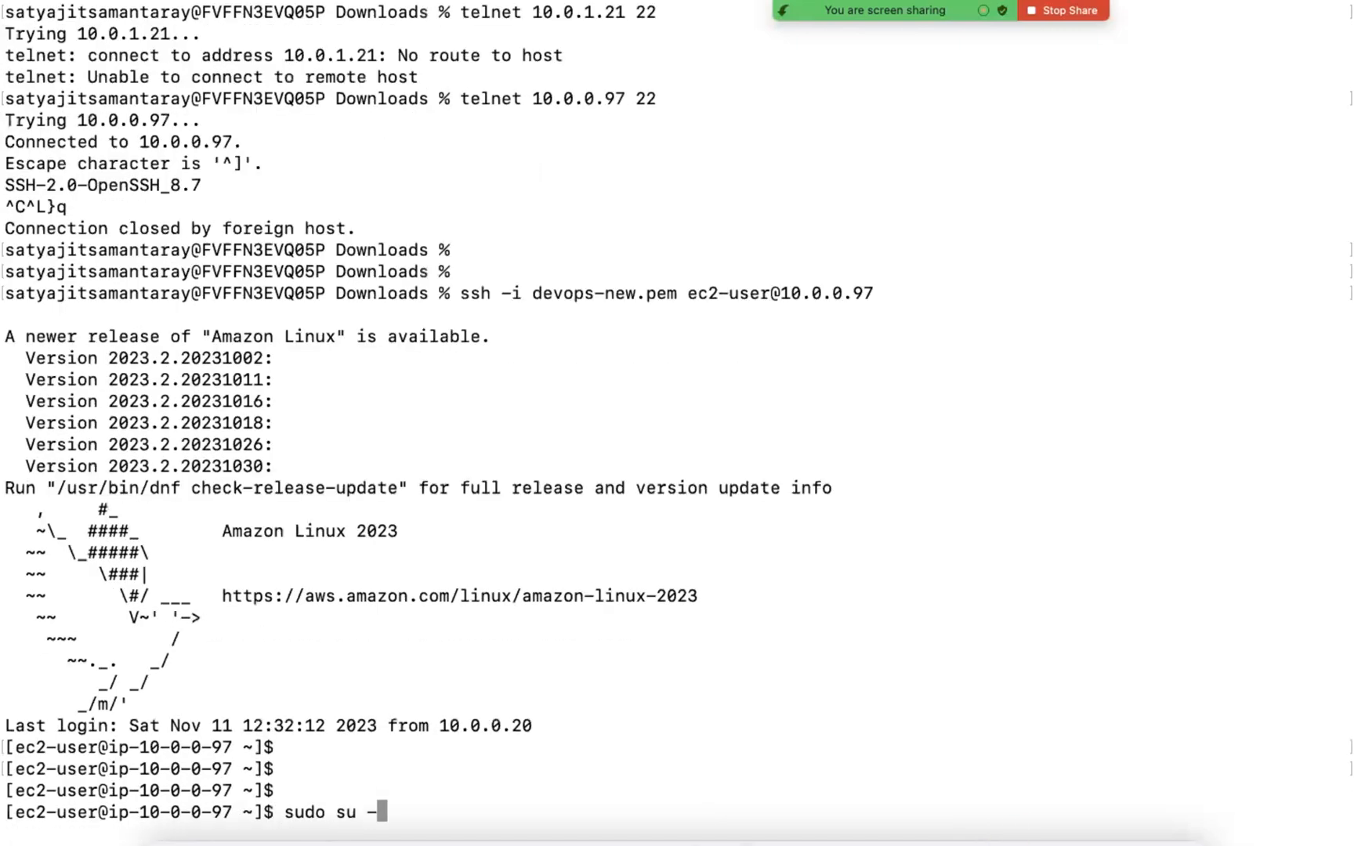
{"action": "key", "text": "ctrl+l"}
{"action": "key", "text": "Return"}
{"action": "key", "text": "Return"}
{"action": "key", "text": "Return"}
{"action": "key", "text": "Return"}
{"action": "key", "text": "Return"}
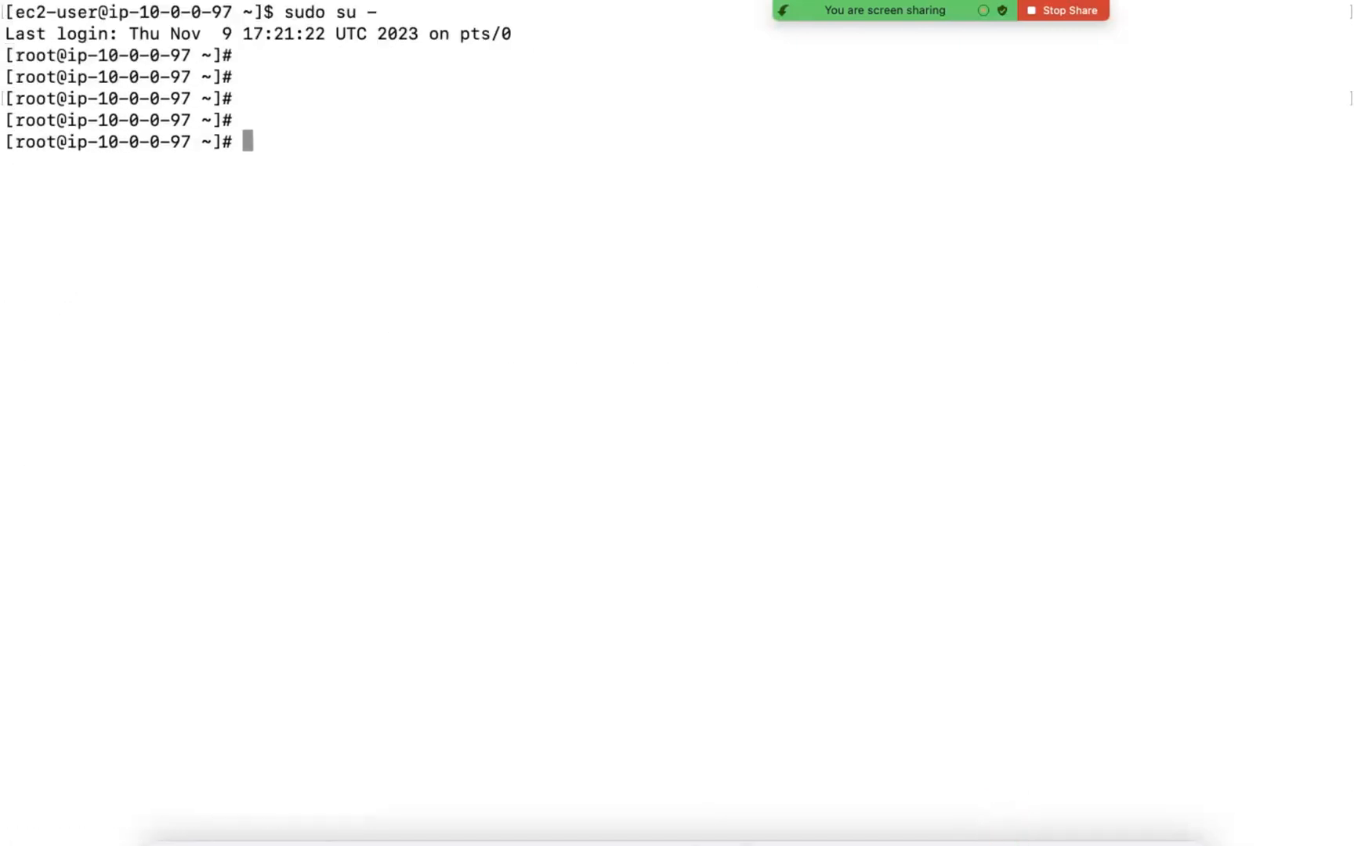
{"action": "key", "text": "ctrl+d"}
{"action": "key", "text": "Up"}
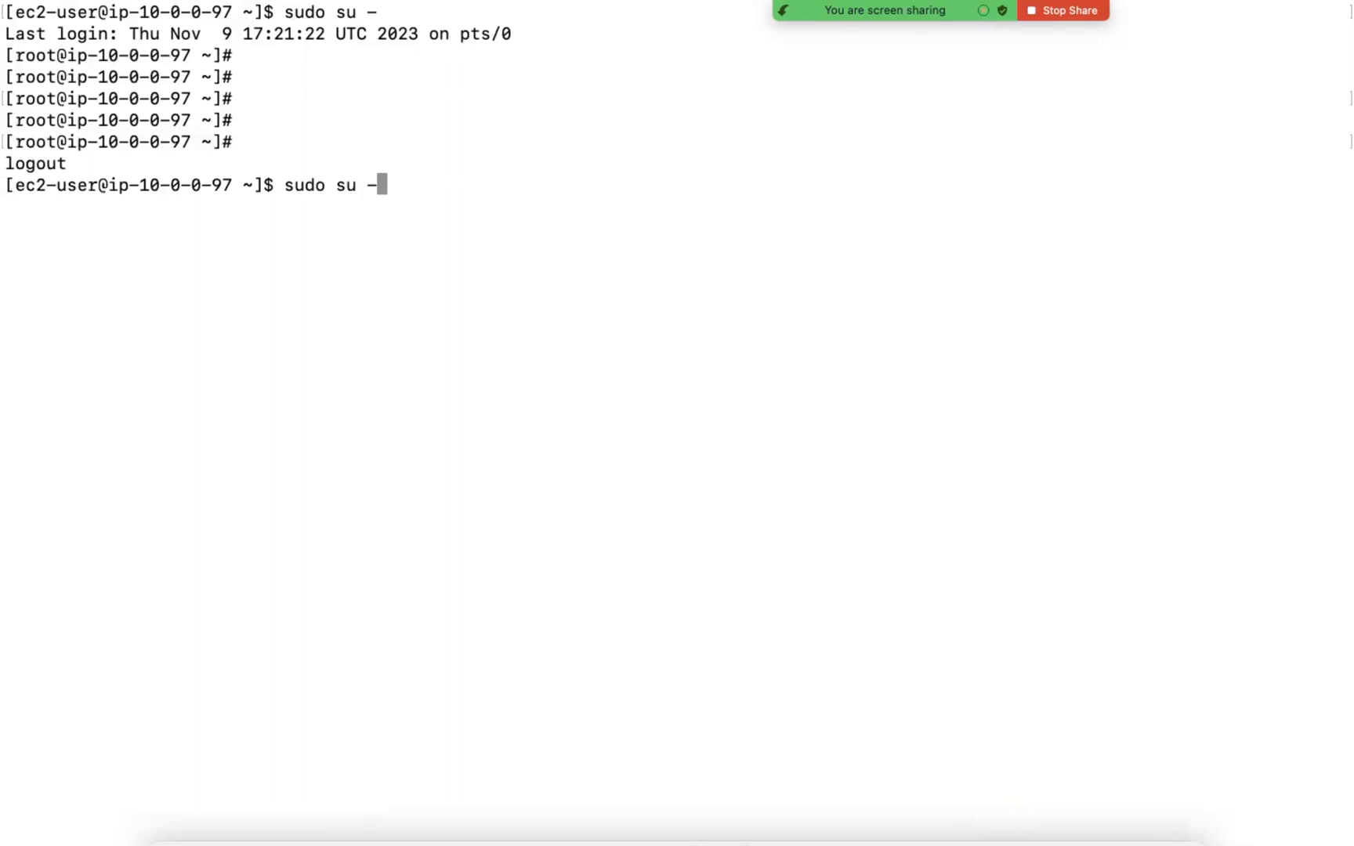
{"action": "key", "text": "Up"}
{"action": "key", "text": "Down"}
{"action": "key", "text": "Up"}
{"action": "key", "text": "Up"}
{"action": "key", "text": "Up"}
{"action": "key", "text": "Up"}
{"action": "key", "text": "Up"}
{"action": "key", "text": "Up"}
{"action": "key", "text": "Up"}
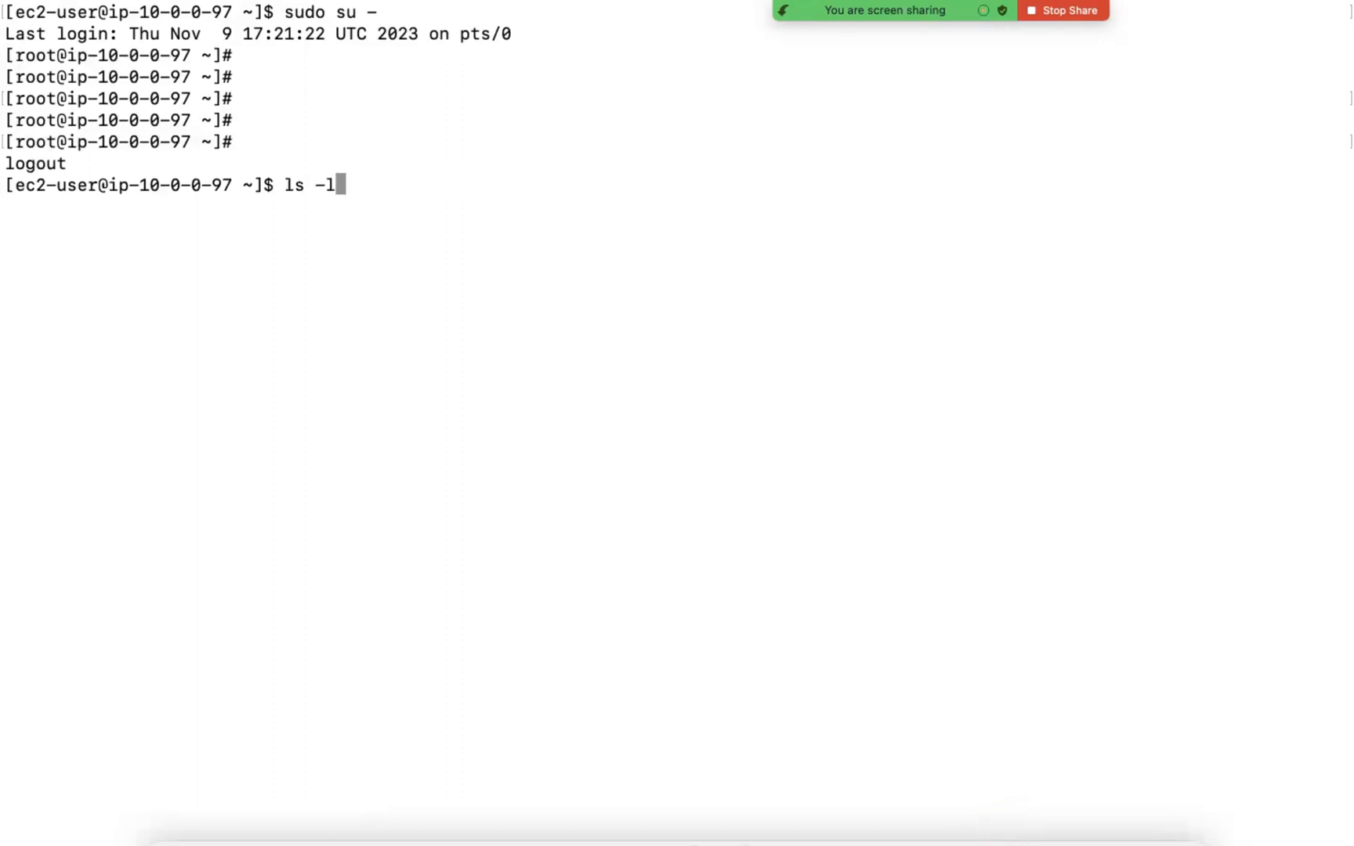
{"action": "key", "text": "ctrl+c"}
Step: Switch to the EC2 console in the browser and copy EC2-Private-A's private IPv4 address from its instance details
{"action": "key", "text": "ctrl+Left"}
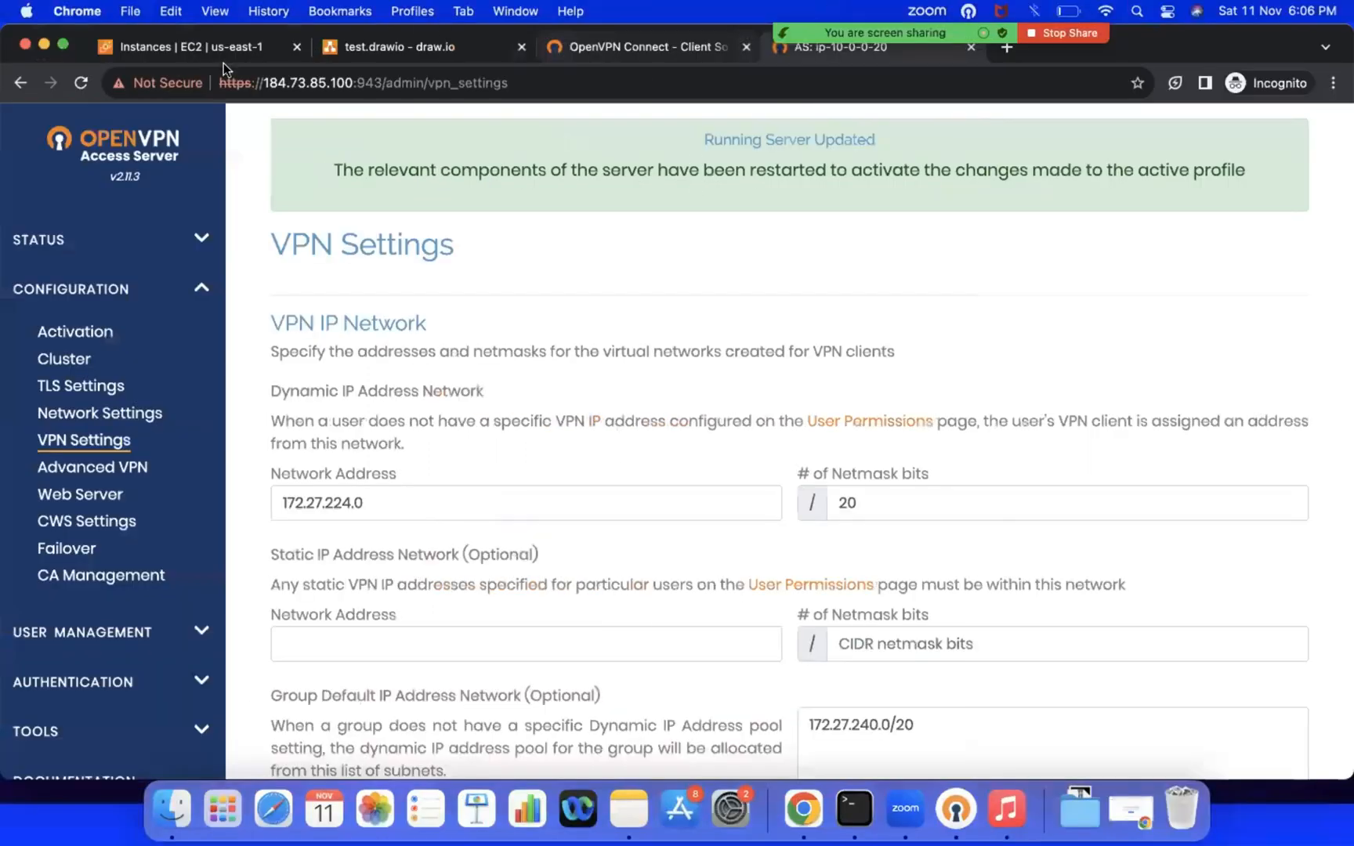
{"action": "left_click", "coordinate": [204, 49]}
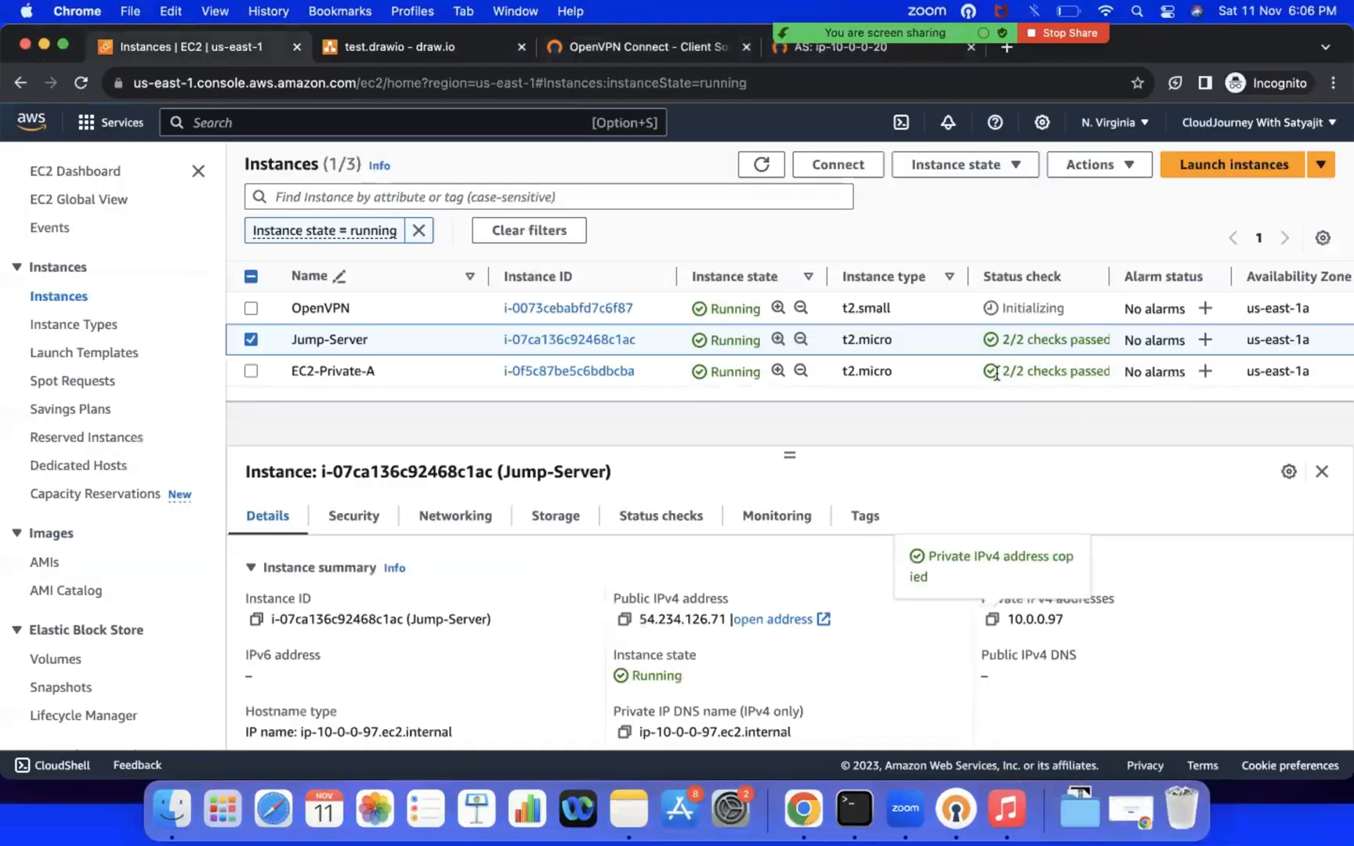
{"action": "left_click", "coordinate": [249, 339]}
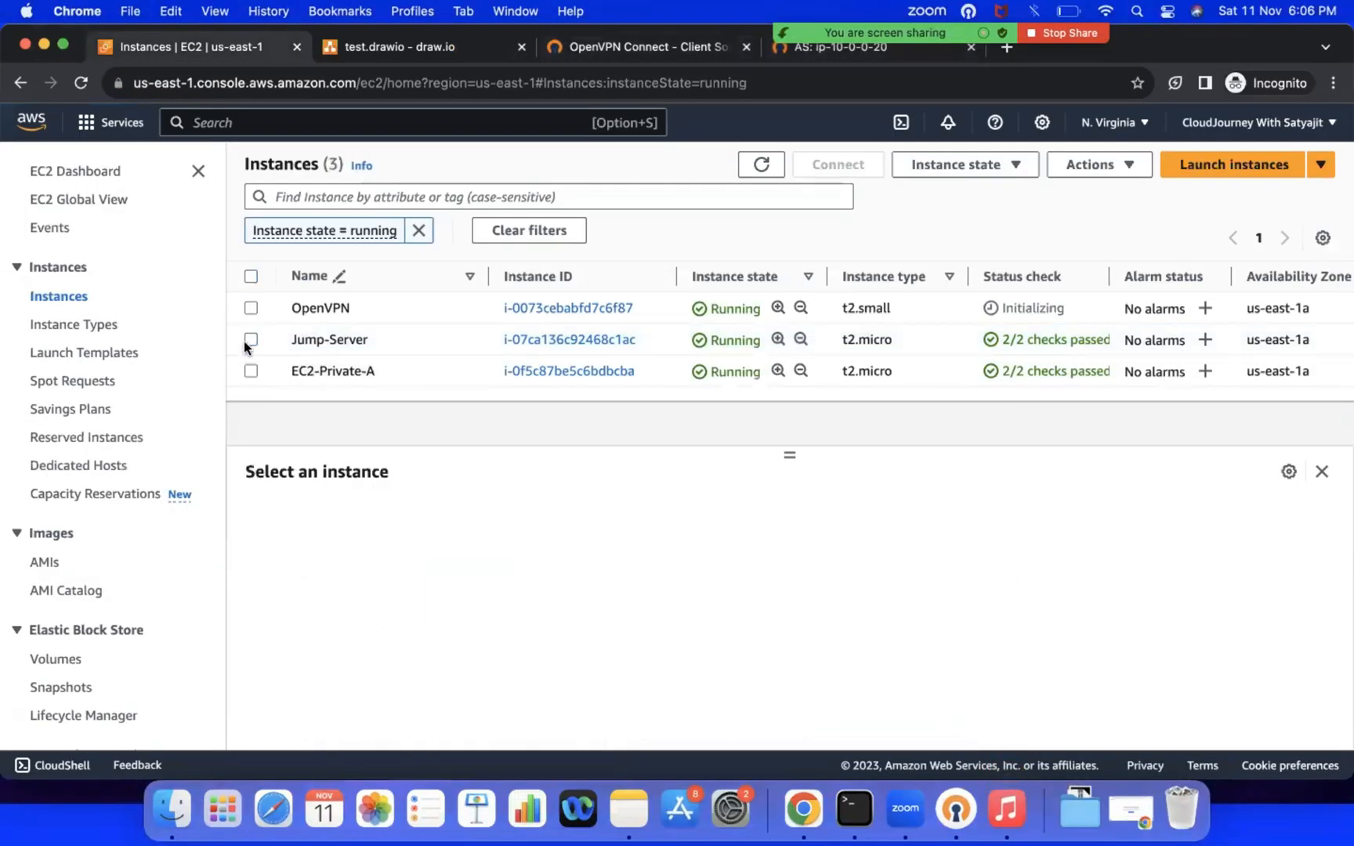
{"action": "left_click", "coordinate": [250, 372]}
{"action": "left_click", "coordinate": [992, 619]}
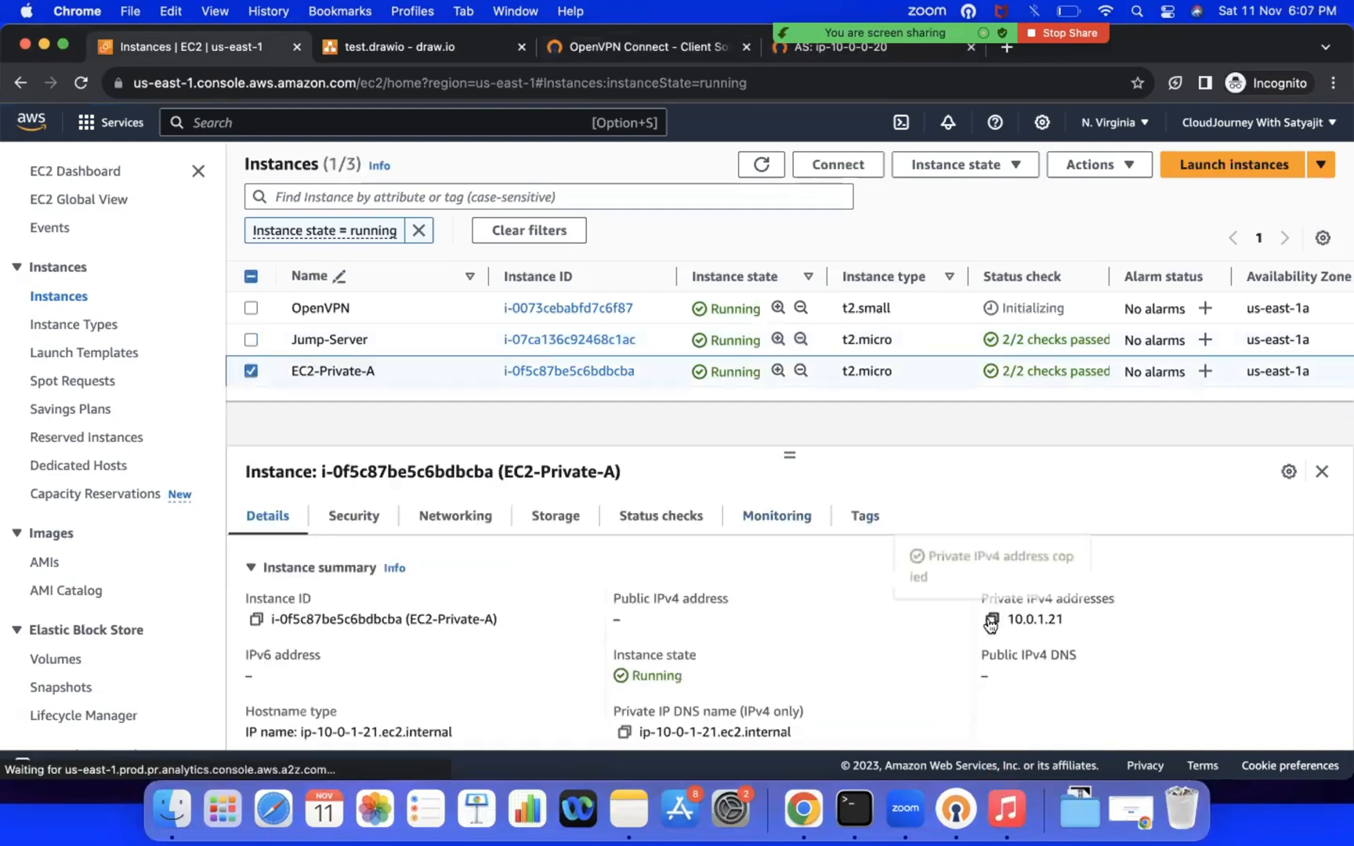
Step: From Jump-Server, SSH into EC2-Private-A at 10.0.1.21 as ec2-user with devops-new.pem, and log out of both servers
{"action": "left_click", "coordinate": [858, 816]}
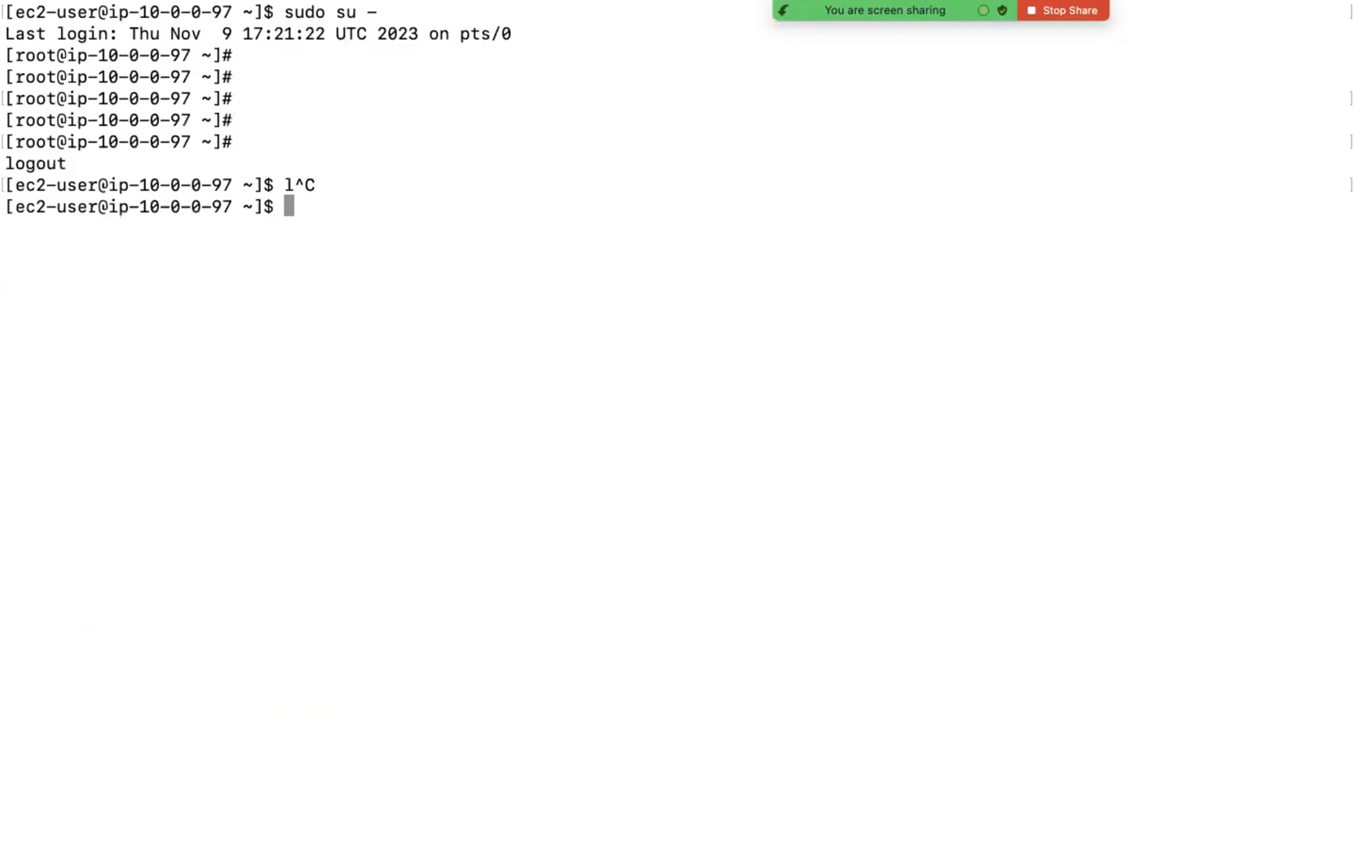
{"action": "type", "text": "ssh -i de"}
{"action": "key", "text": "Tab"}
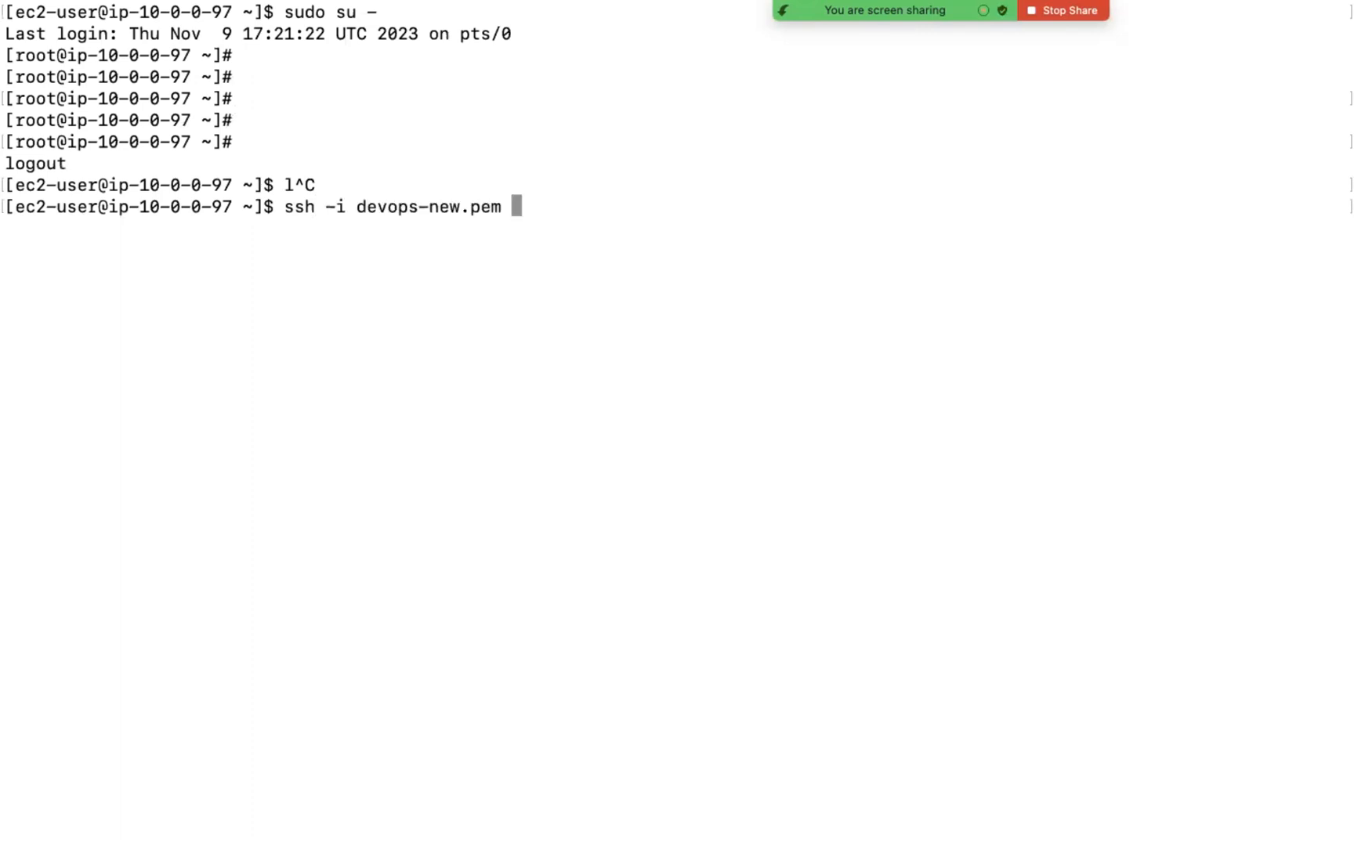
{"action": "type", "text": "ec2-user@"}
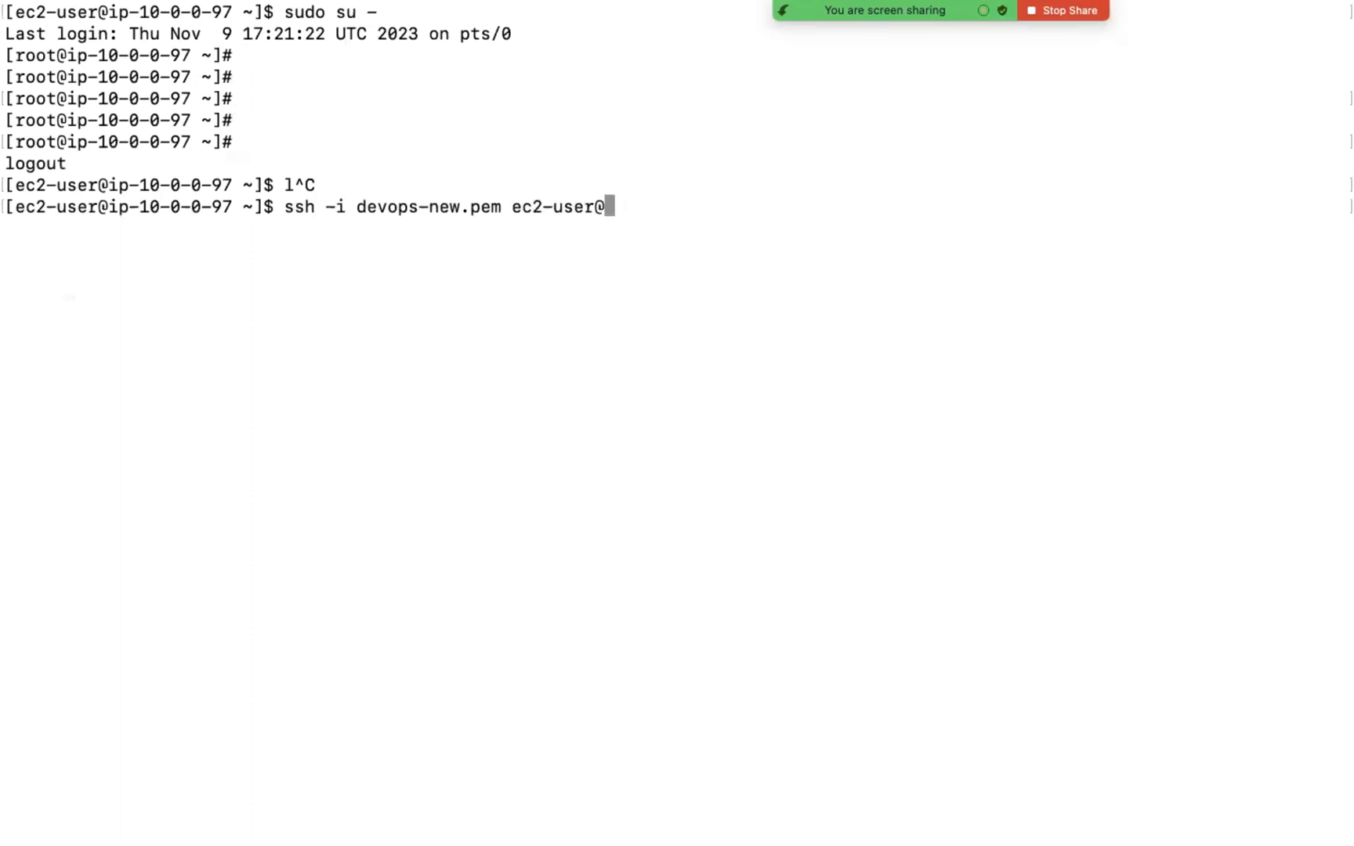
{"action": "key", "text": "super+v"}
{"action": "key", "text": "Return"}
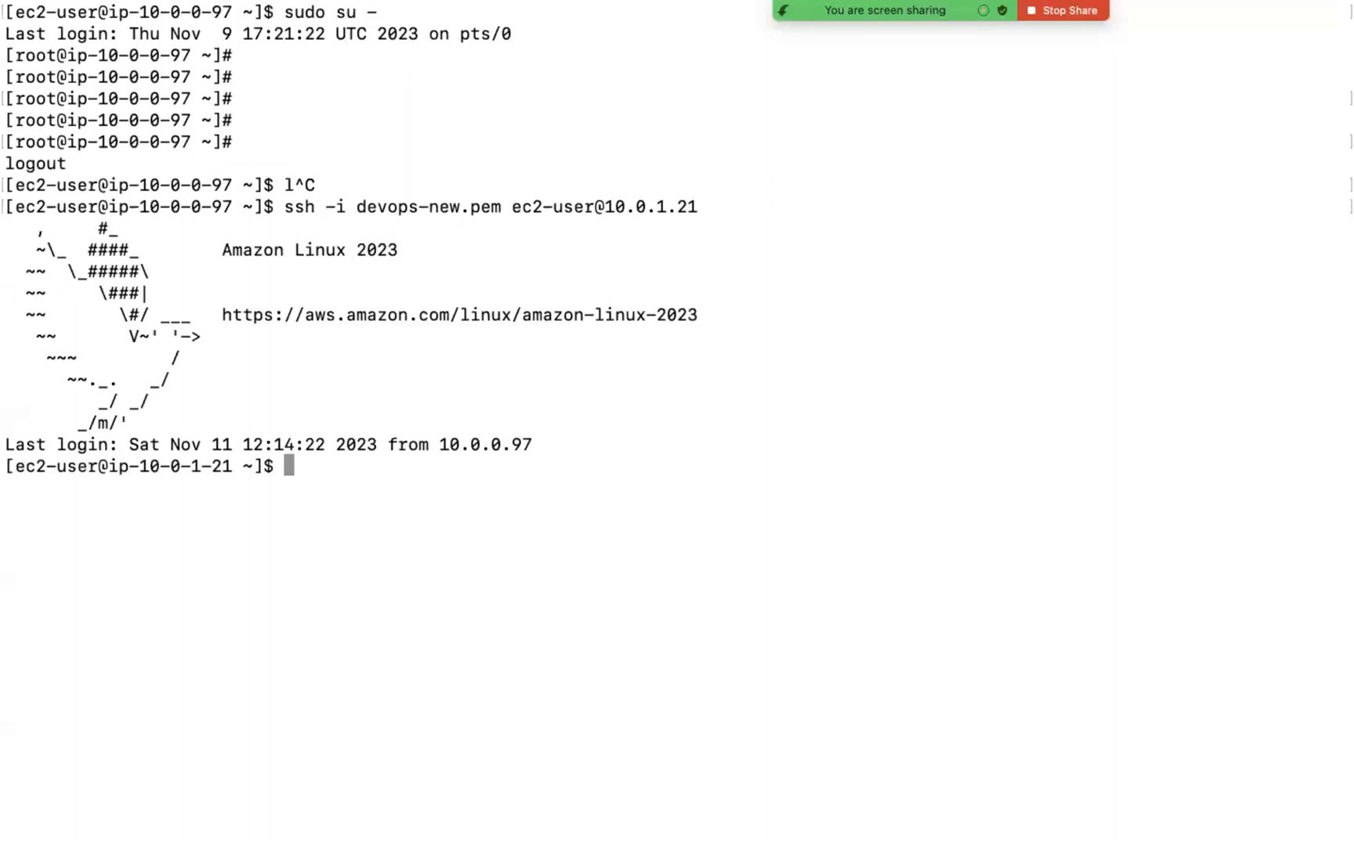
{"action": "key", "text": "ctrl+d"}
{"action": "key", "text": "ctrl+d"}
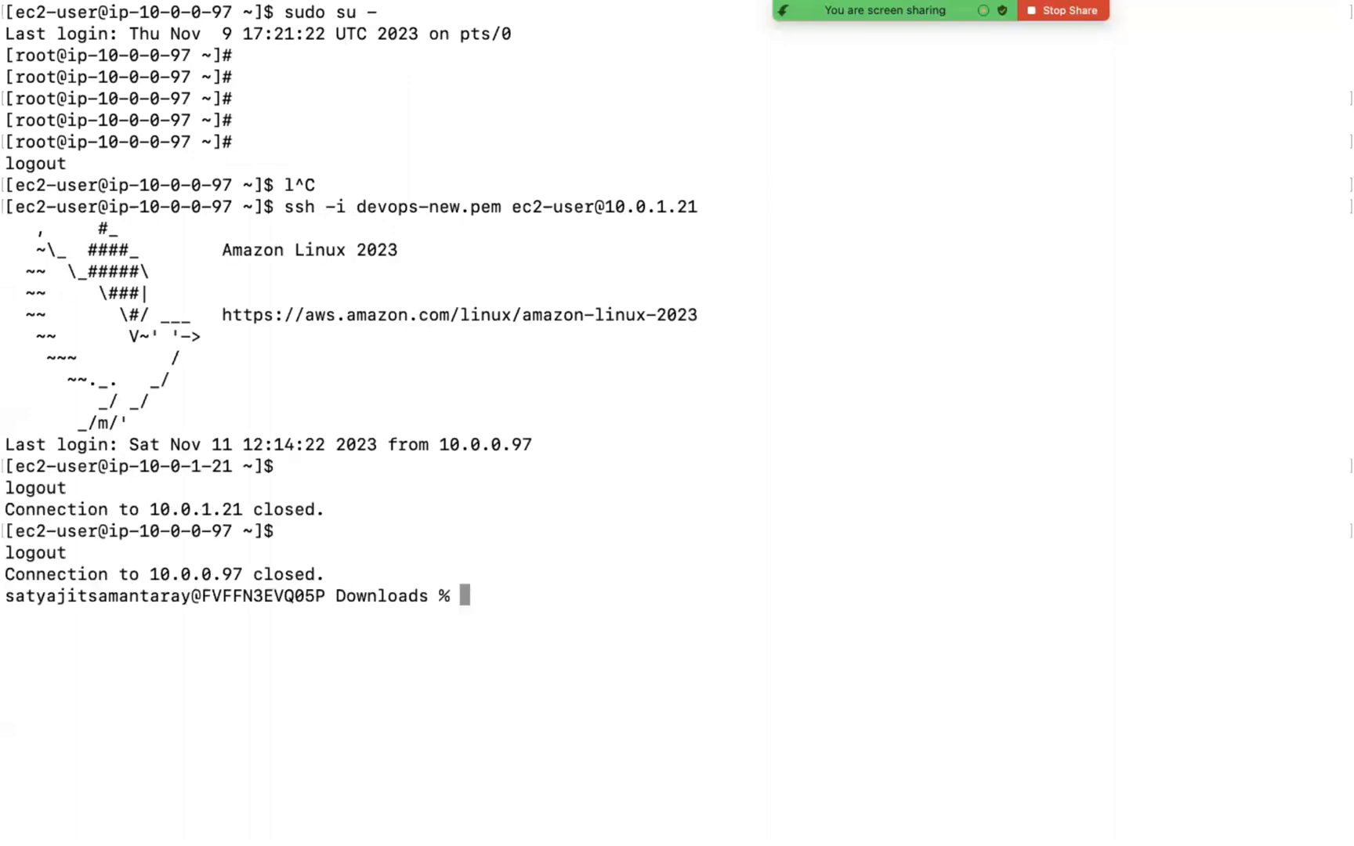
Step: With the VPN connected, try to SSH directly from the local machine into EC2-Private-A at 10.0.1.21 as ec2-user with devops-new.pem
{"action": "key", "text": "ctrl+Left"}
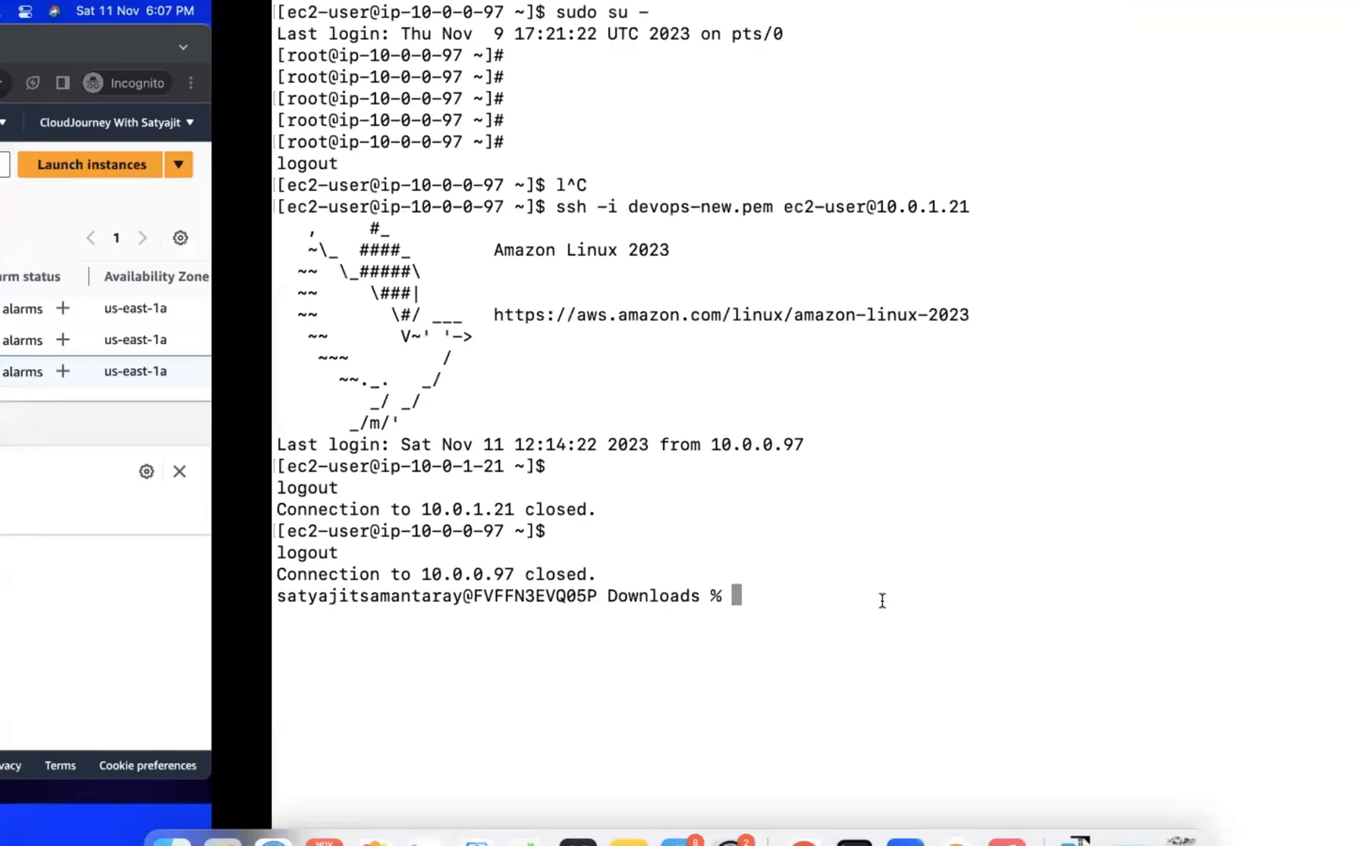
{"action": "left_click", "coordinate": [958, 809]}
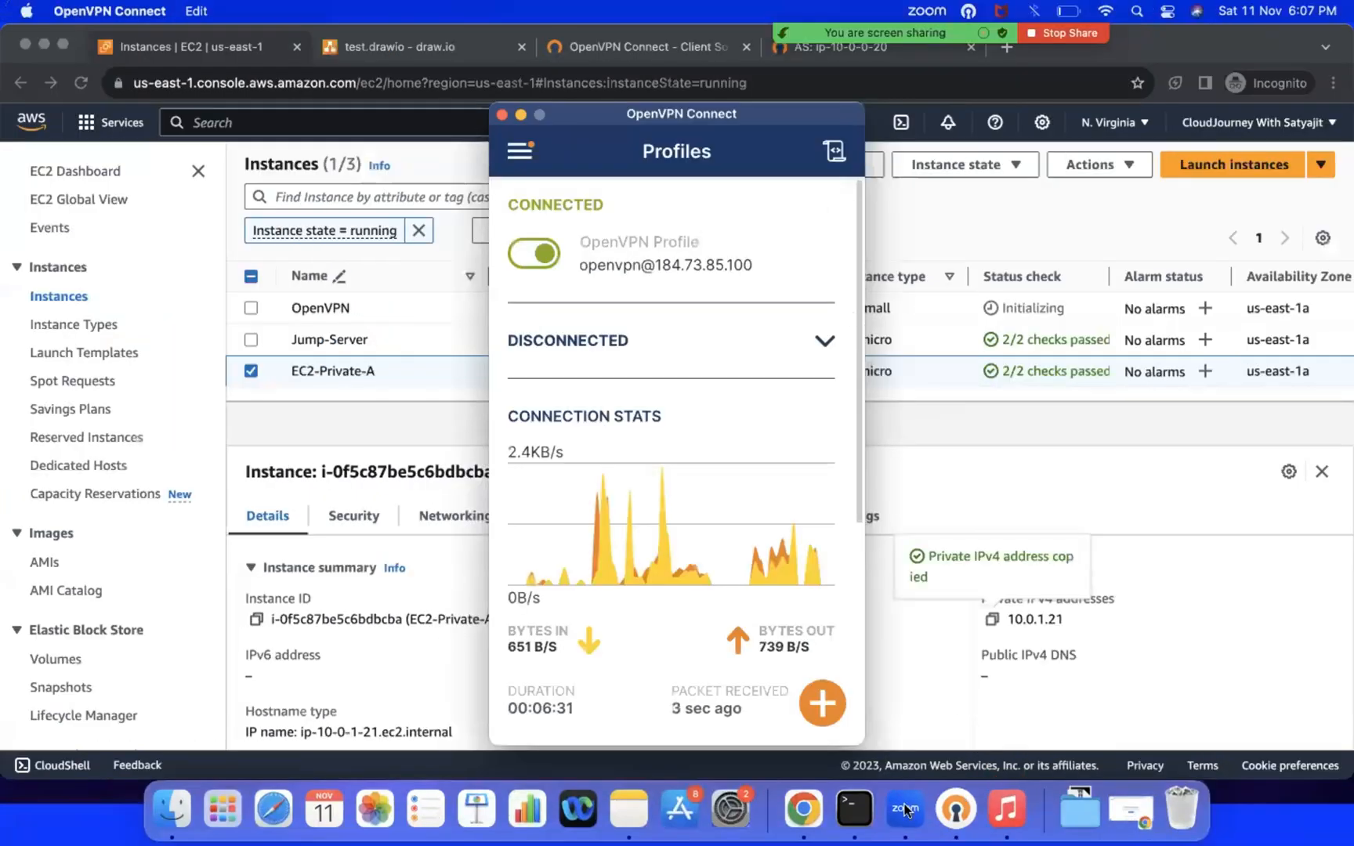
{"action": "left_click", "coordinate": [858, 807]}
{"action": "type", "text": "s"}
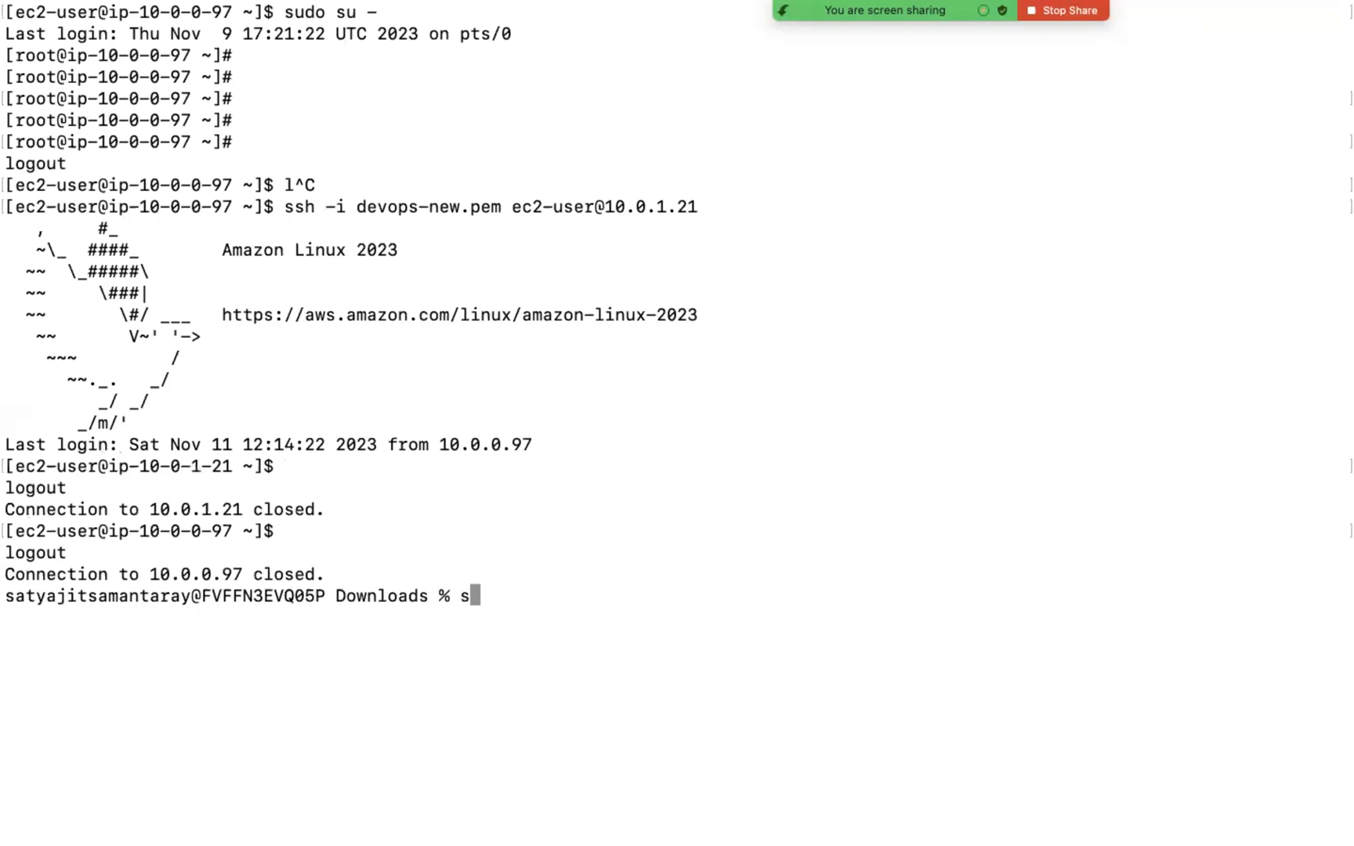
{"action": "type", "text": "sh -i devops-new.pem ec2"}
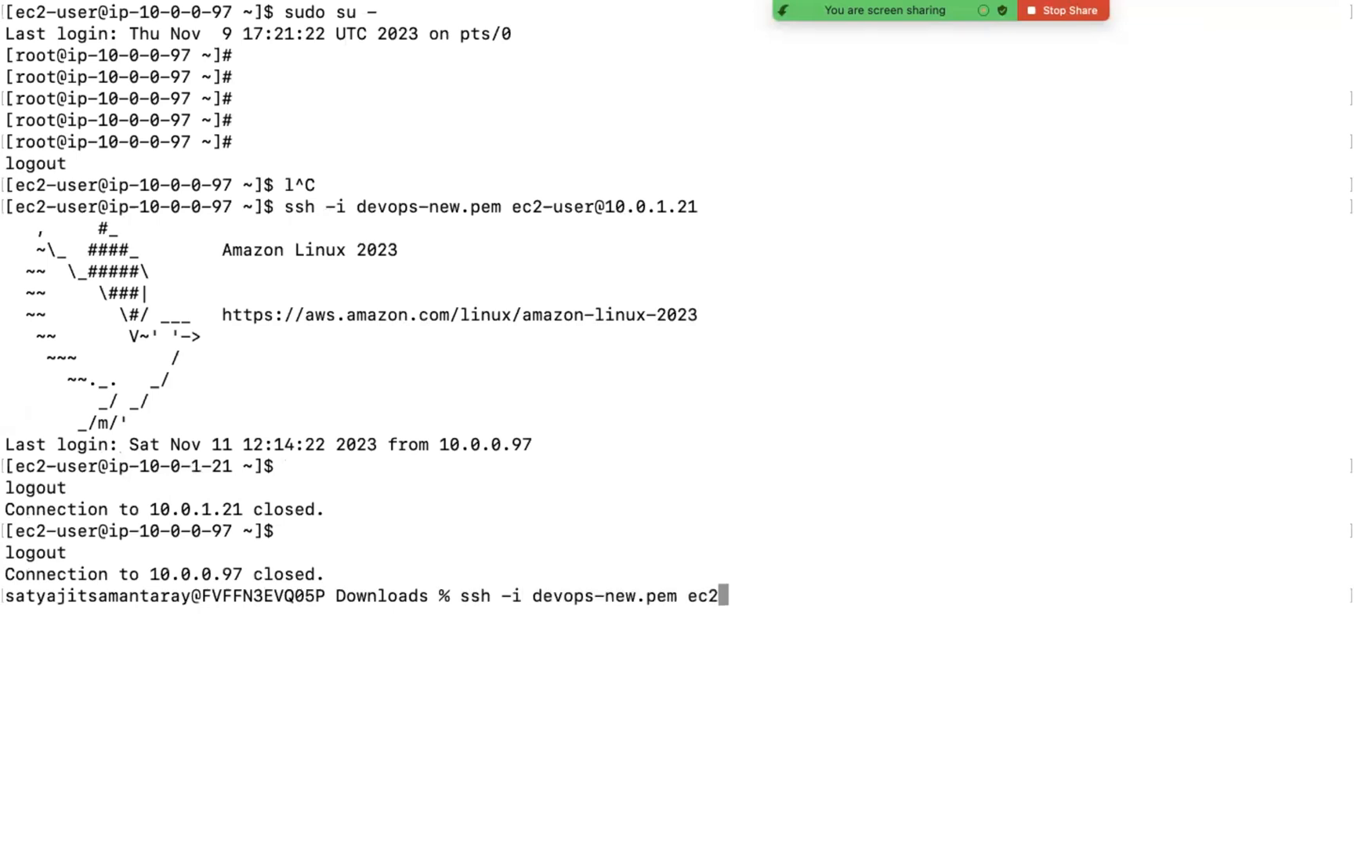
{"action": "type", "text": "-user@"}
{"action": "type", "text": "10.0.1.21"}
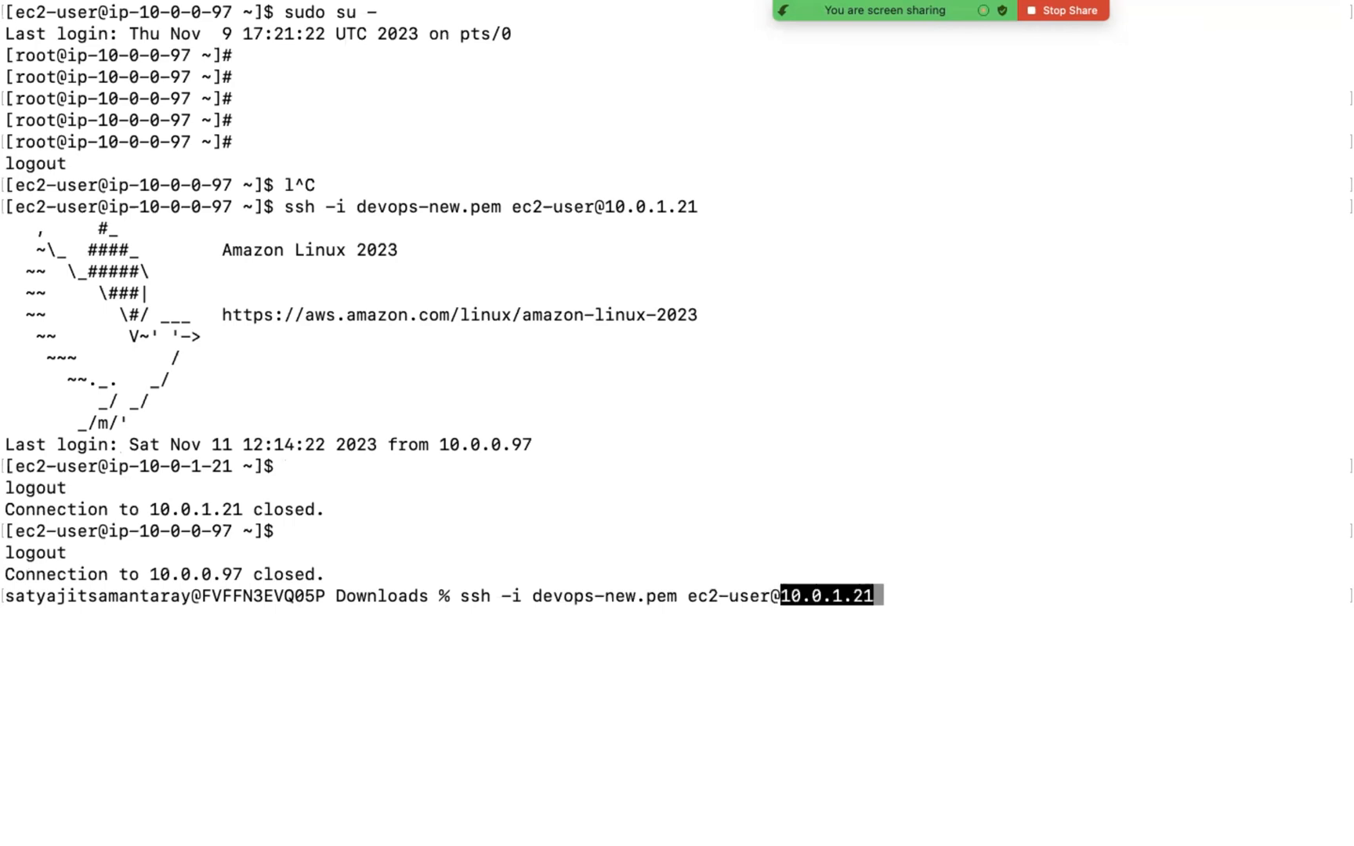
{"action": "key", "text": "Return"}
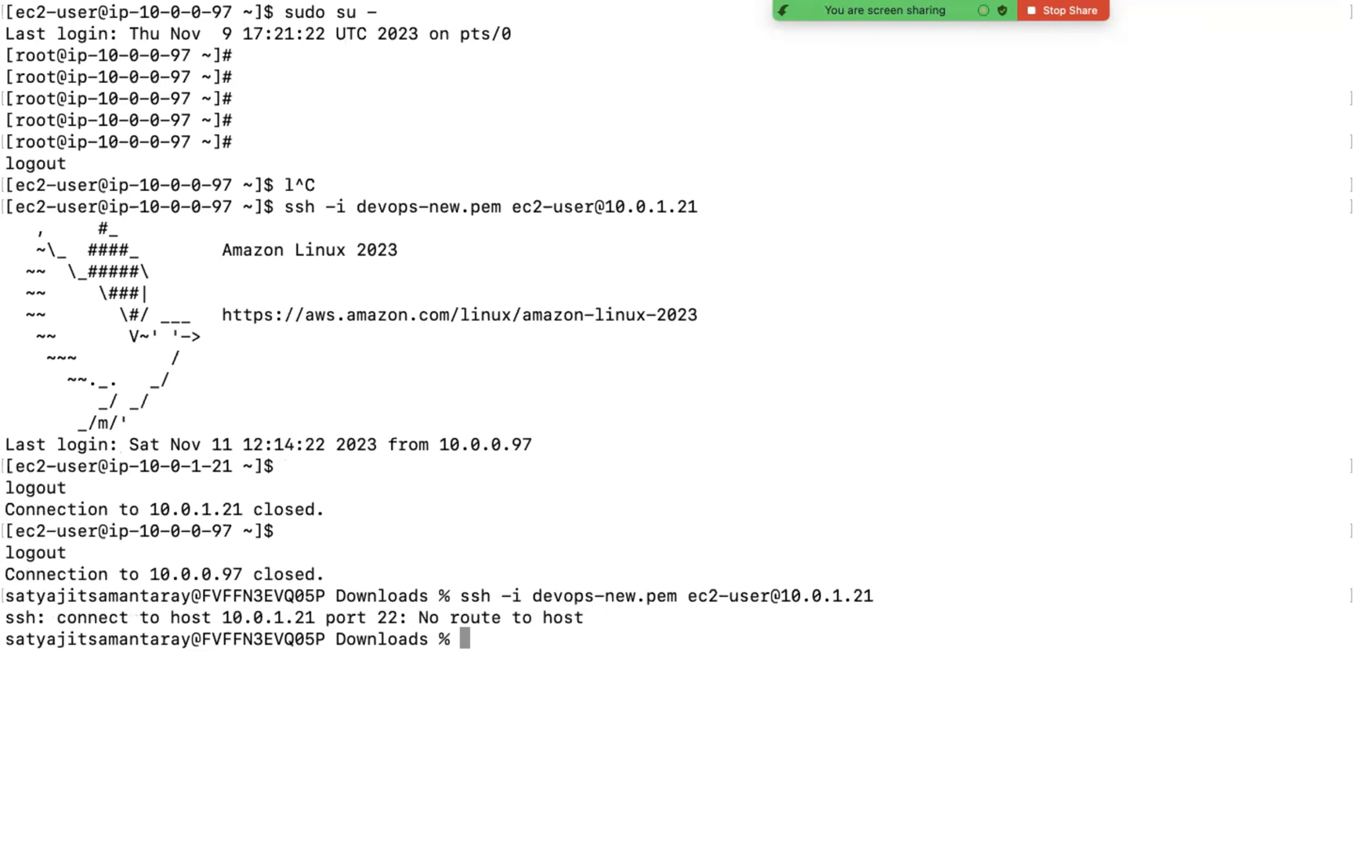
Step: SSH from the local machine into Jump-Server at 10.0.0.97 as ec2-user with devops-new.pem, and log out
{"action": "key", "text": "Up"}
{"action": "key", "text": "BackSpace"}
{"action": "key", "text": "BackSpace"}
{"action": "key", "text": "BackSpace"}
{"action": "key", "text": "BackSpace"}
{"action": "type", "text": "0.97"}
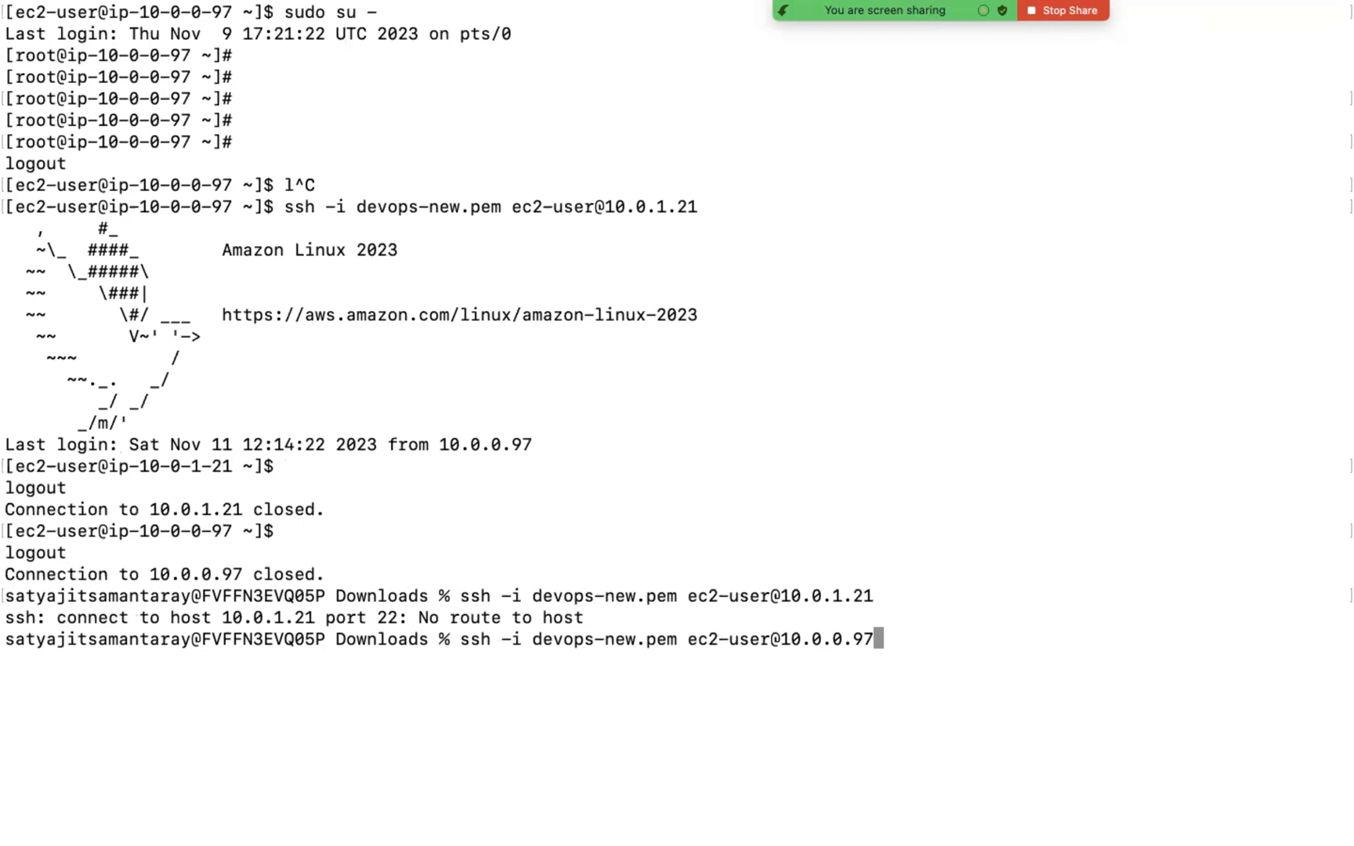
{"action": "key", "text": "Return"}
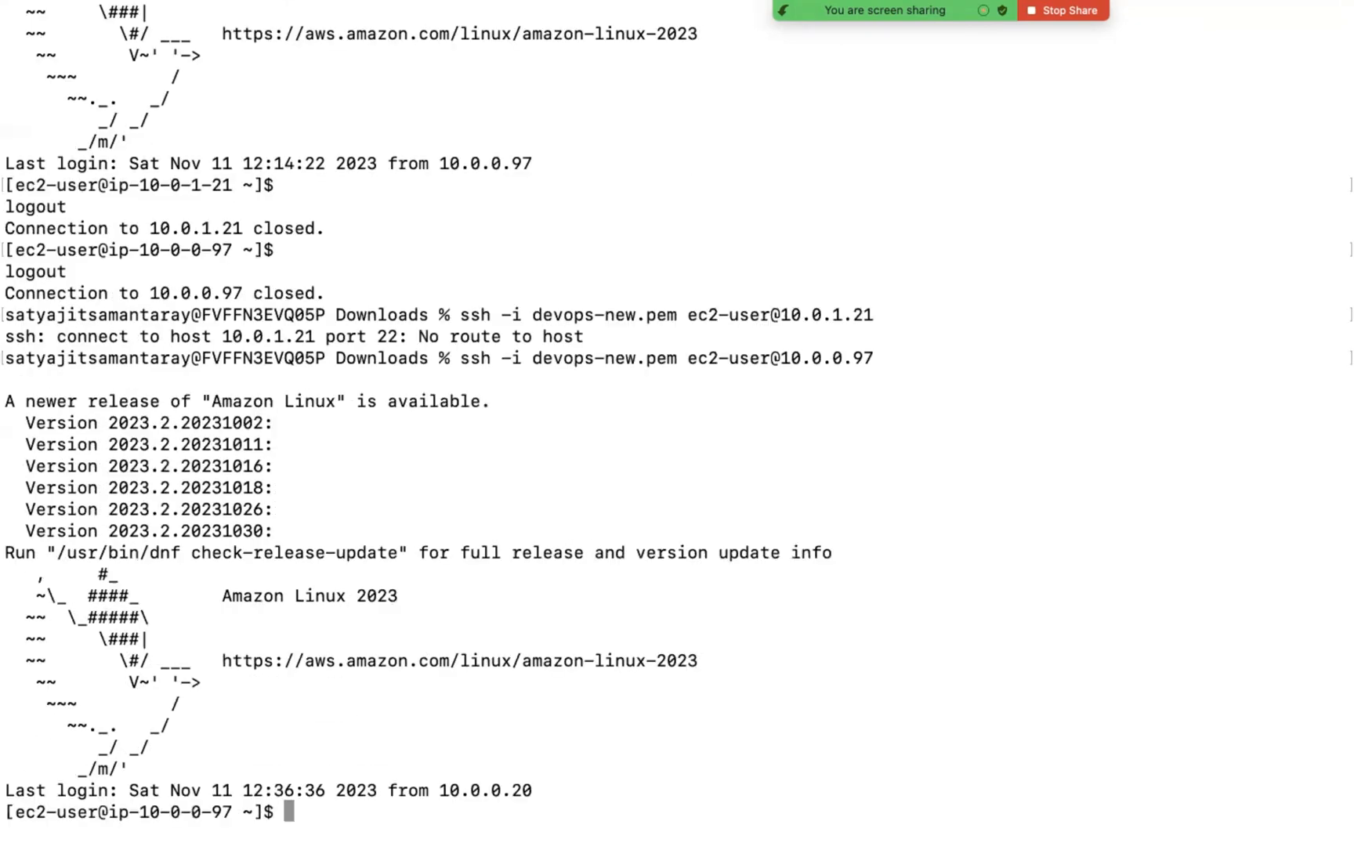
{"action": "key", "text": "ctrl+d"}
Step: Switch to OpenVPN Connect, disconnect the active OpenVPN profile, and return to the browser
{"action": "left_click", "coordinate": [970, 815]}
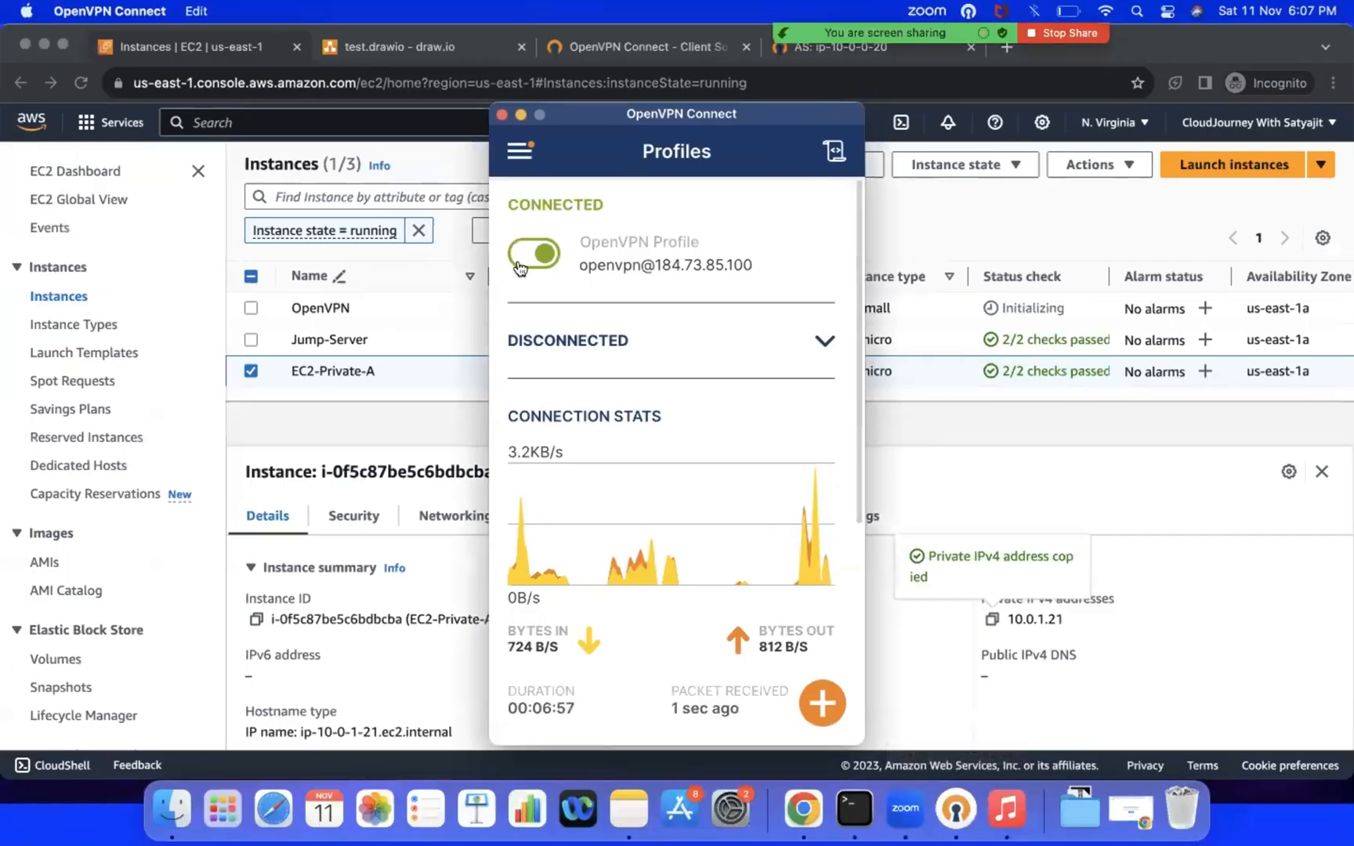
{"action": "left_click", "coordinate": [510, 265]}
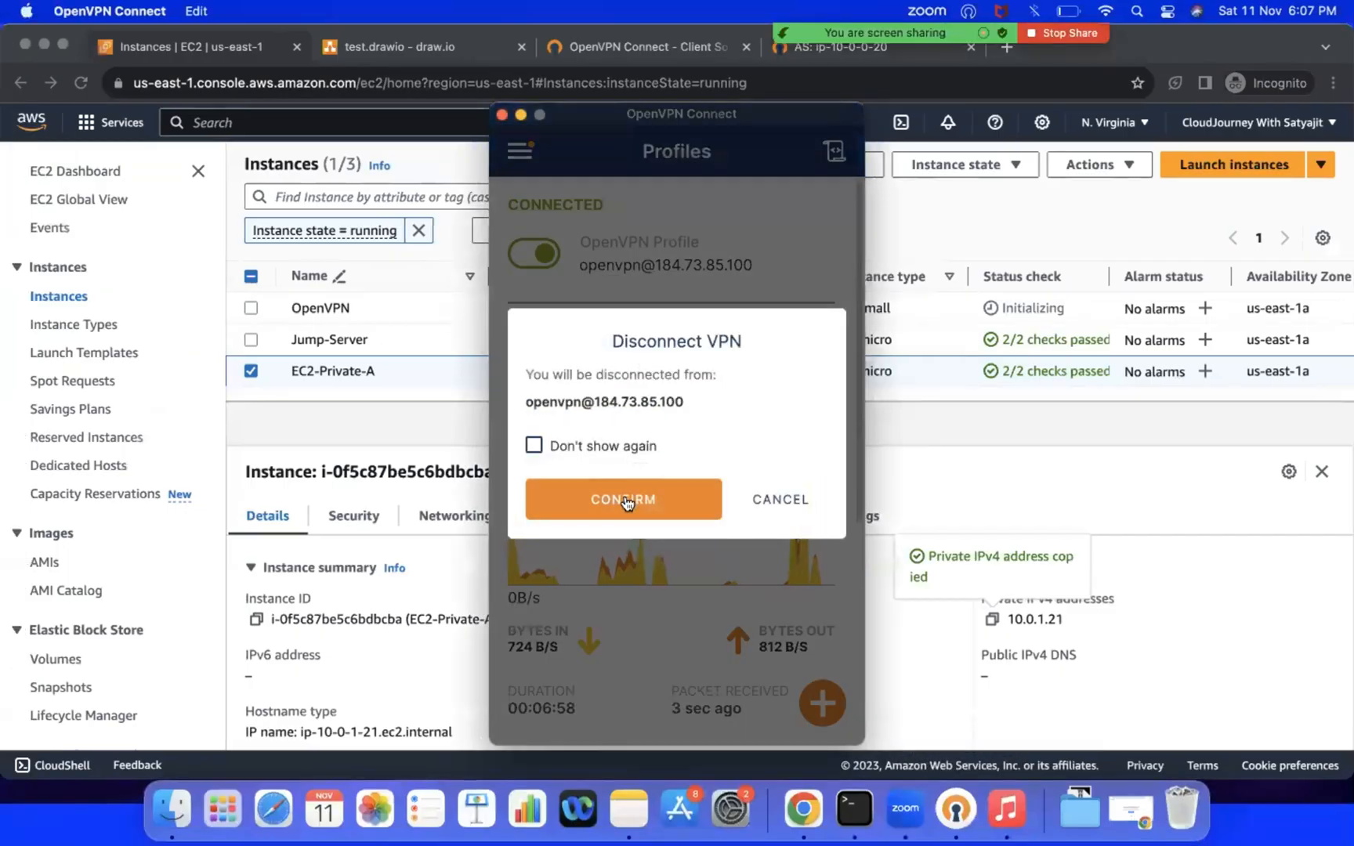
{"action": "left_click", "coordinate": [624, 499]}
{"action": "left_click", "coordinate": [1089, 429]}
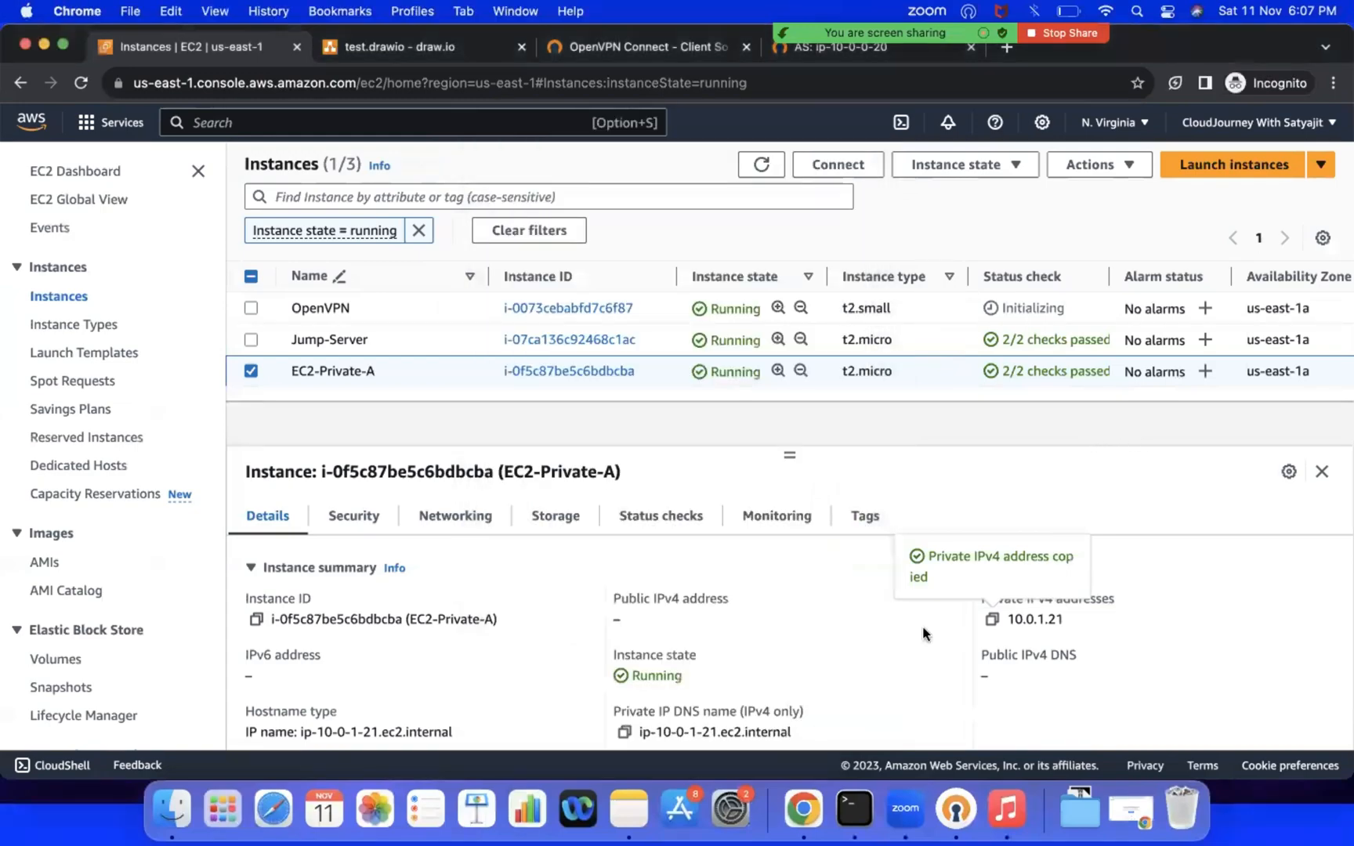
Step: In the cleared terminal, try to SSH into Jump-Server at 10.0.0.97 as ec2-user with devops-new.pem while the VPN is disconnected
{"action": "left_click", "coordinate": [854, 809]}
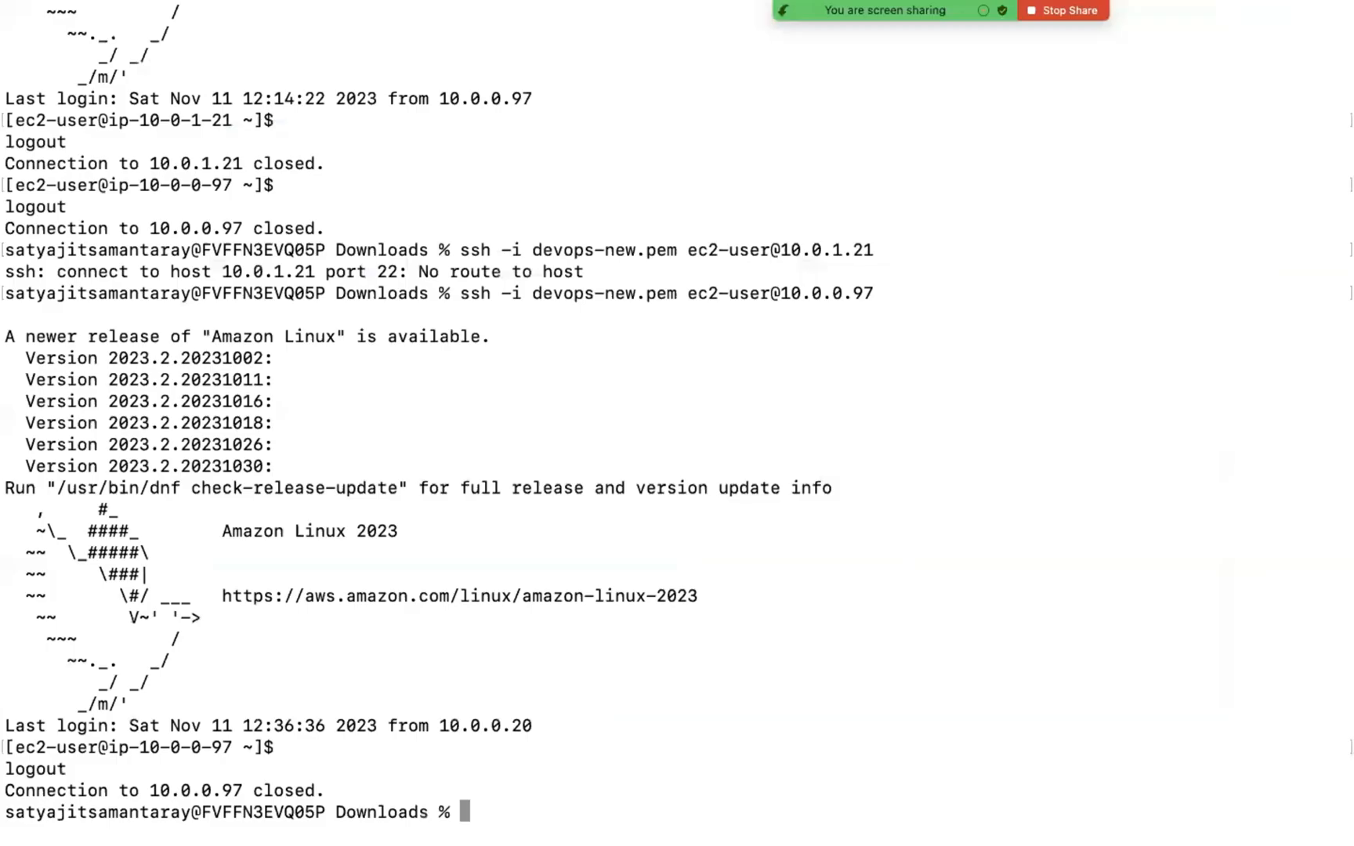
{"action": "key", "text": "super+k"}
{"action": "key", "text": "Return"}
{"action": "key", "text": "Return"}
{"action": "key", "text": "Return"}
{"action": "key", "text": "Up"}
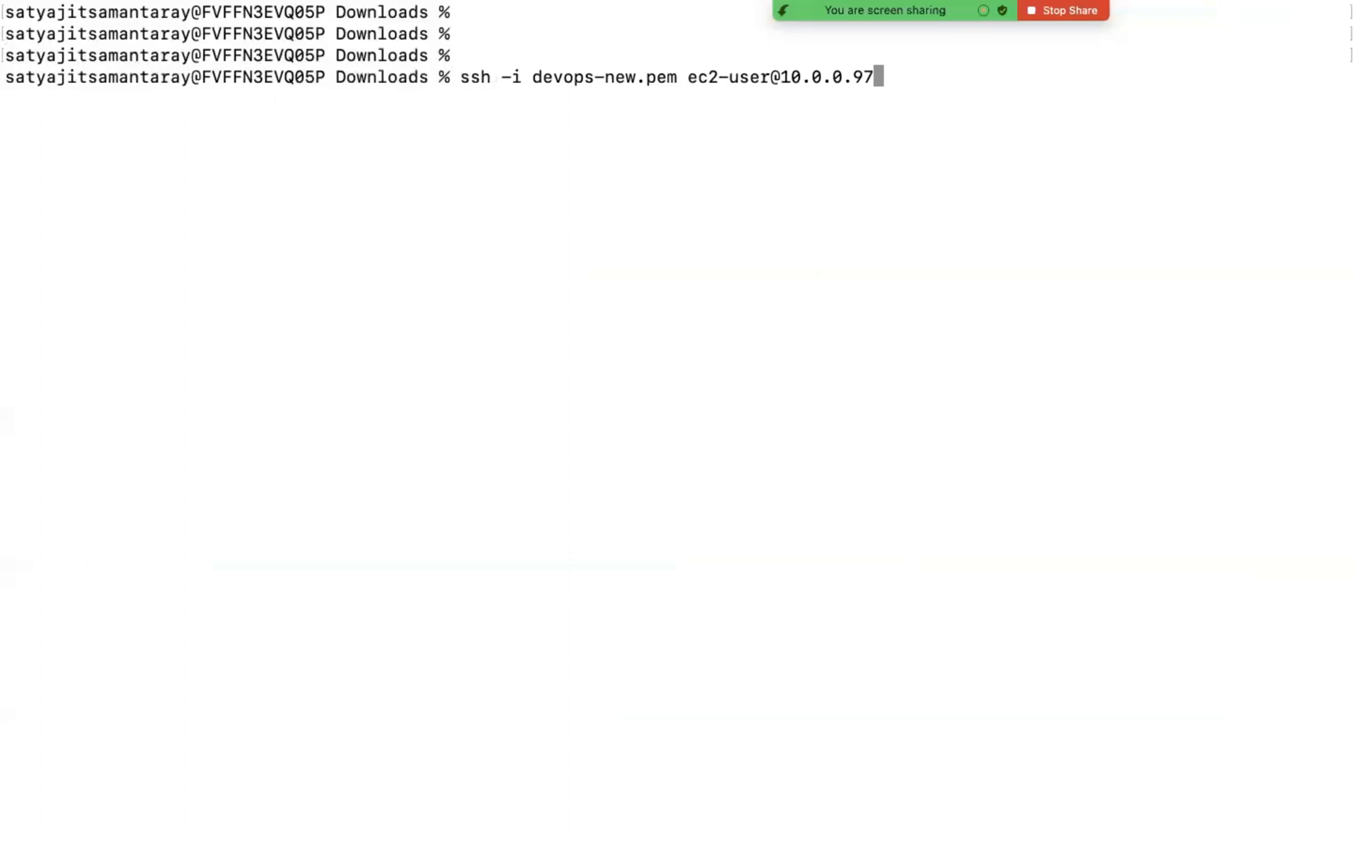
{"action": "key", "text": "Return"}
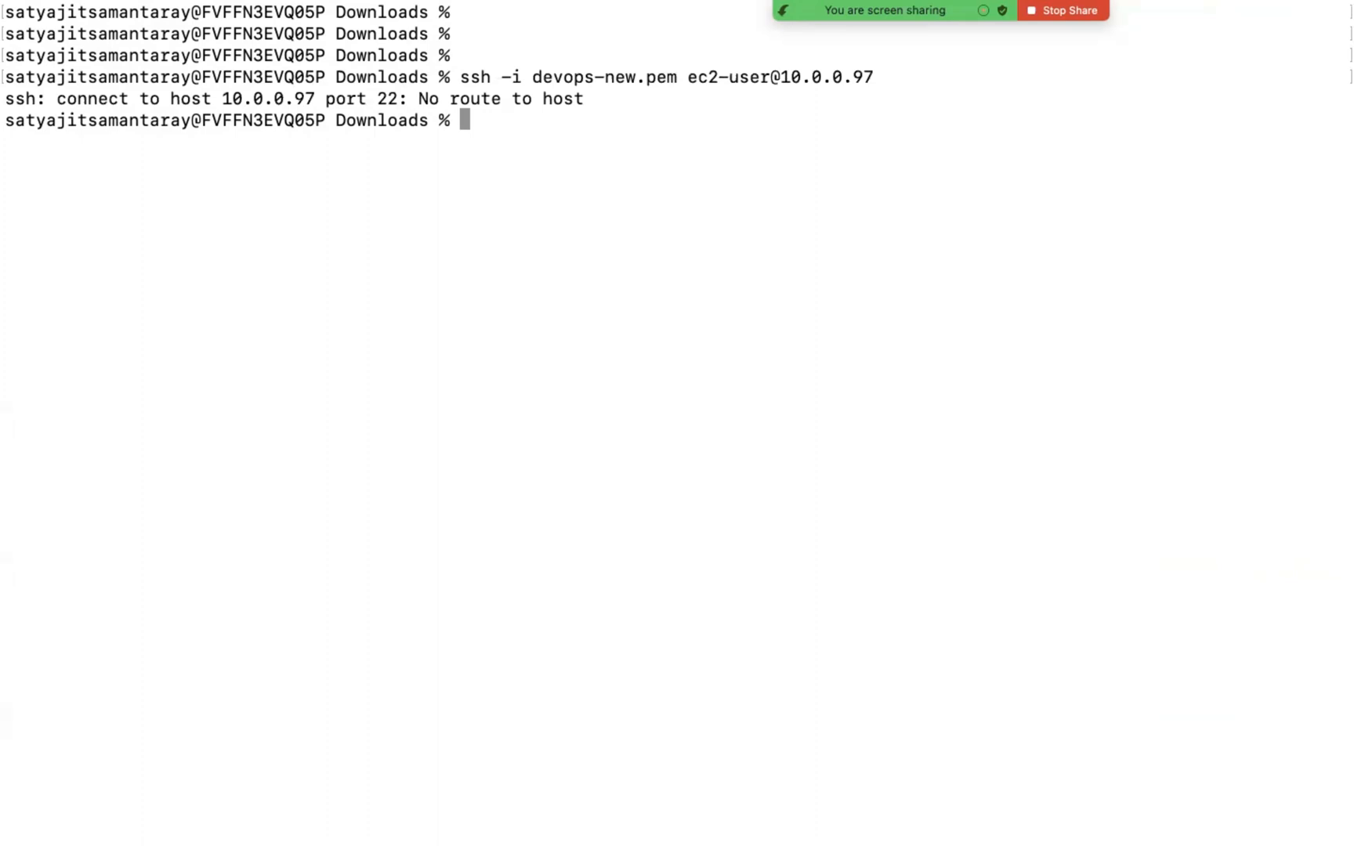
Step: Switch to the OpenVPN Access Server admin site in the browser and open the User Permissions page under User Management
{"action": "key", "text": "ctrl+Left"}
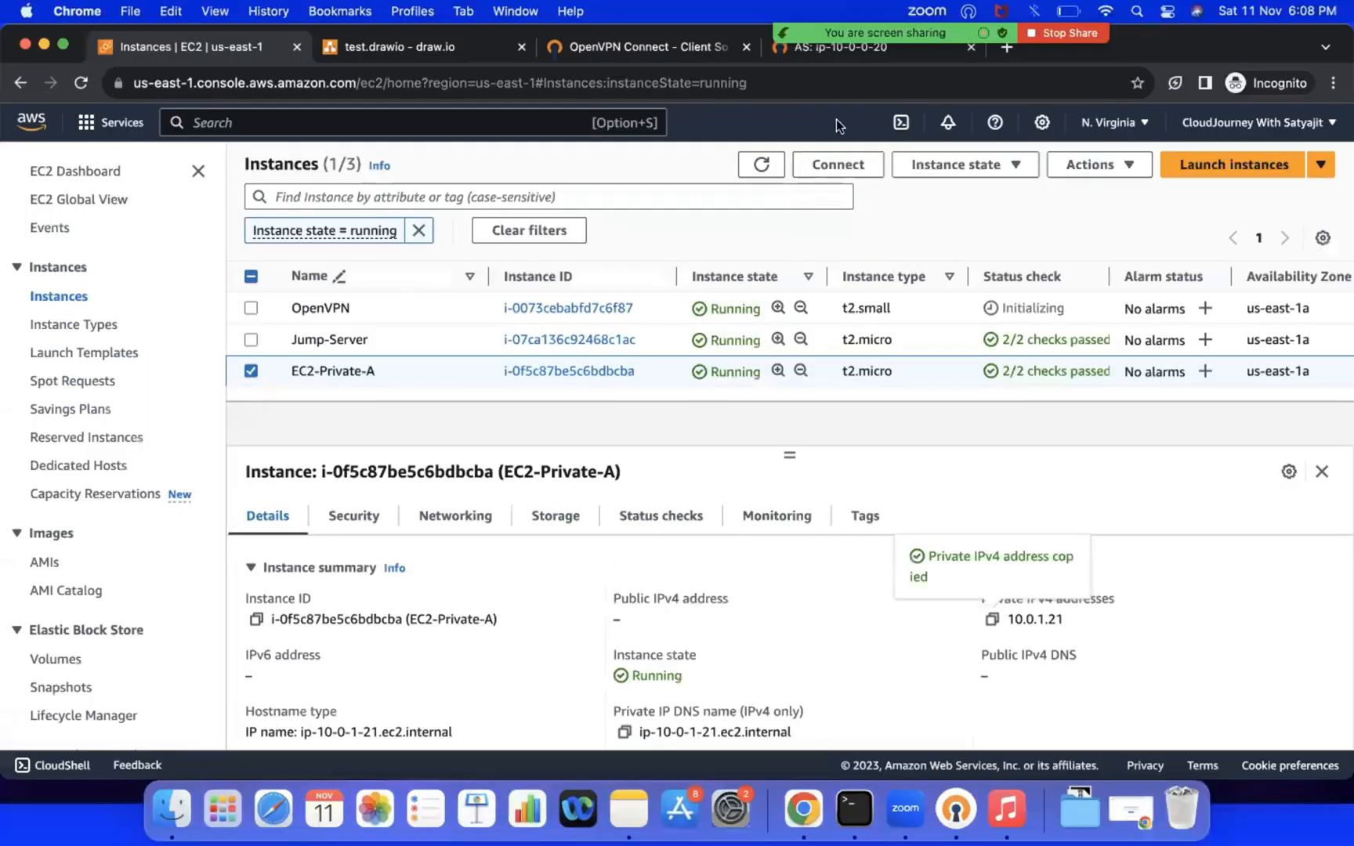
{"action": "left_click", "coordinate": [823, 53]}
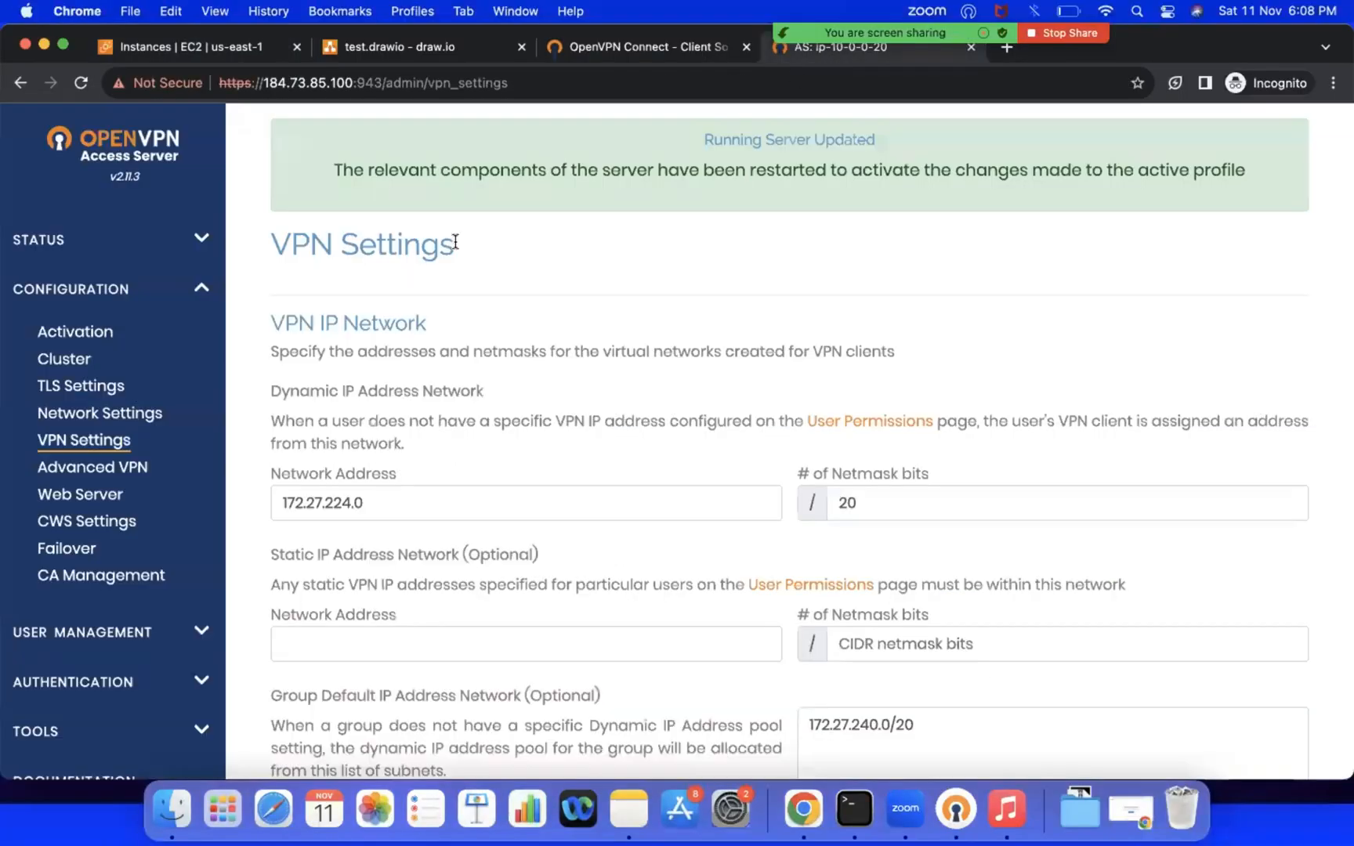
{"action": "scroll", "coordinate": [97, 576], "scroll_direction": "down", "scroll_amount": 2}
{"action": "left_click", "coordinate": [92, 571]}
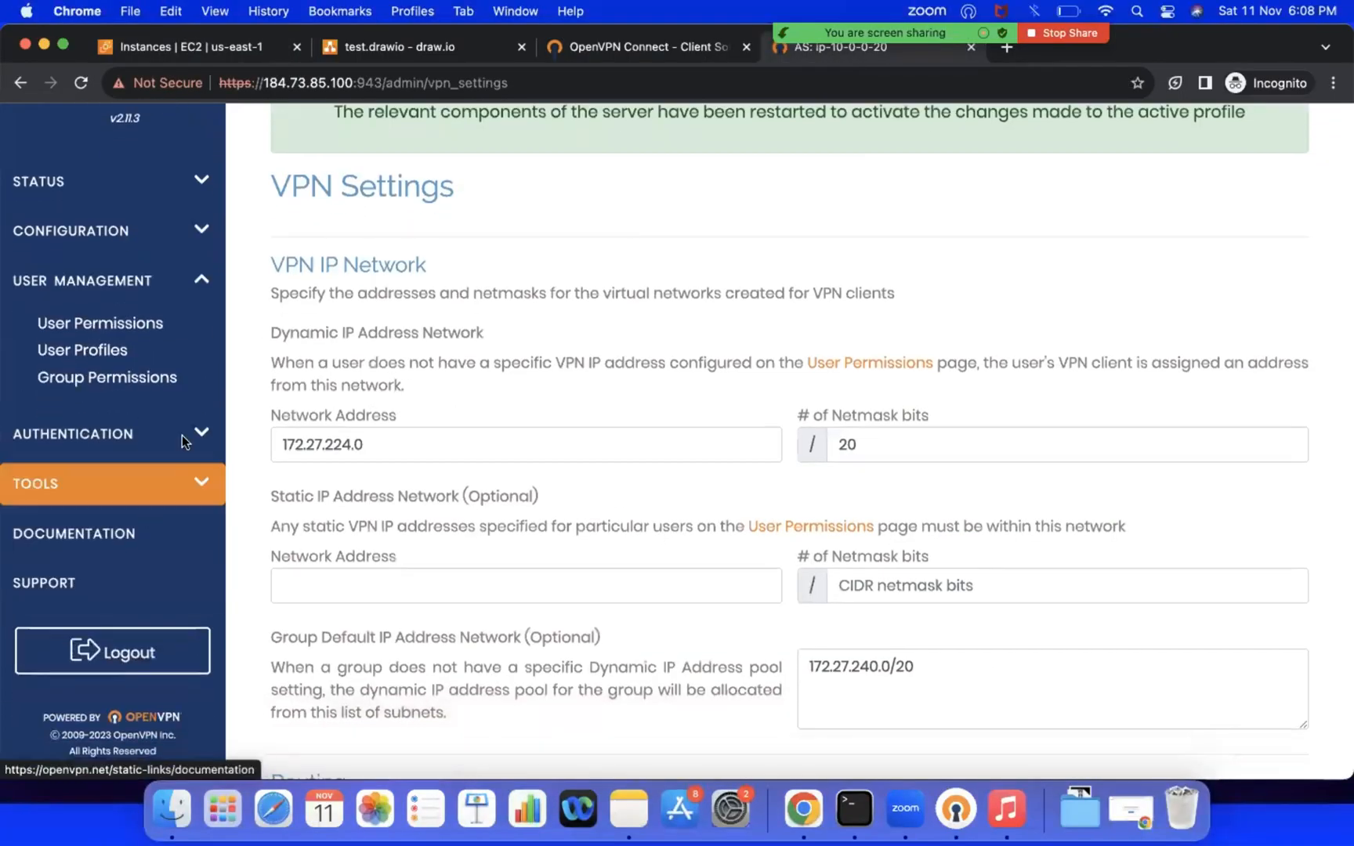
{"action": "left_click", "coordinate": [78, 433]}
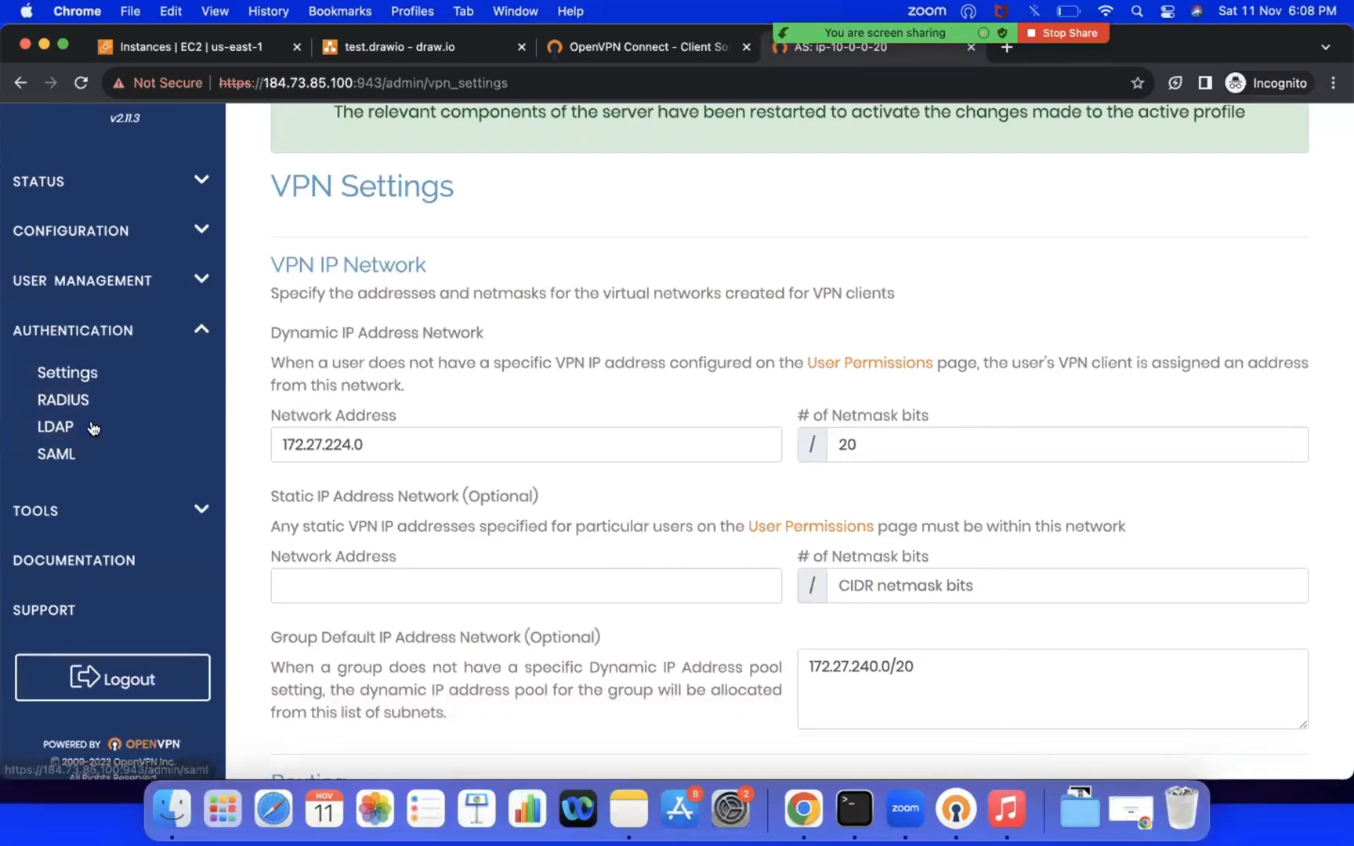
{"action": "left_click", "coordinate": [112, 291]}
{"action": "left_click", "coordinate": [92, 323]}
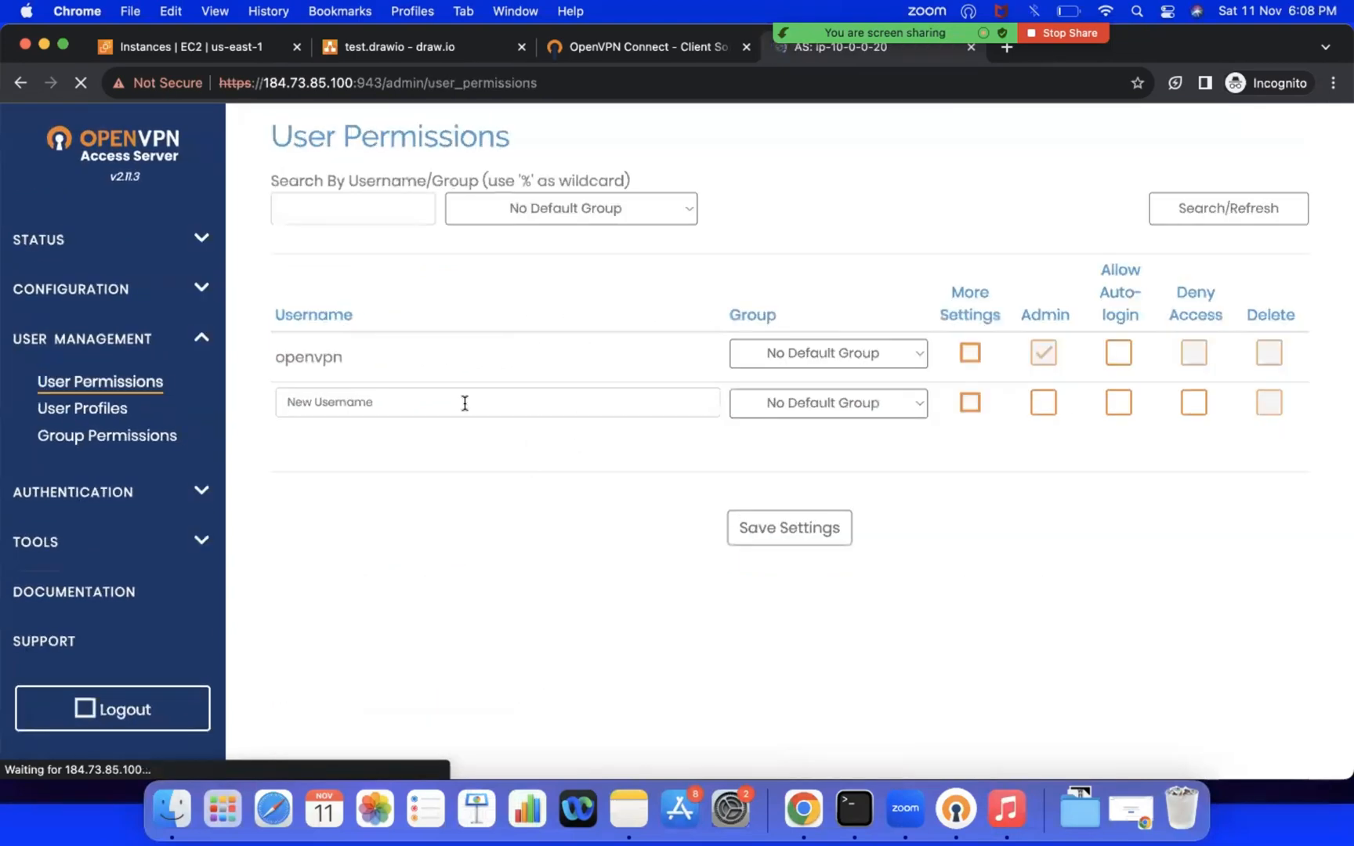
Step: Enter the new user's username in the empty user row and grant that user Admin rights
{"action": "left_click", "coordinate": [368, 405]}
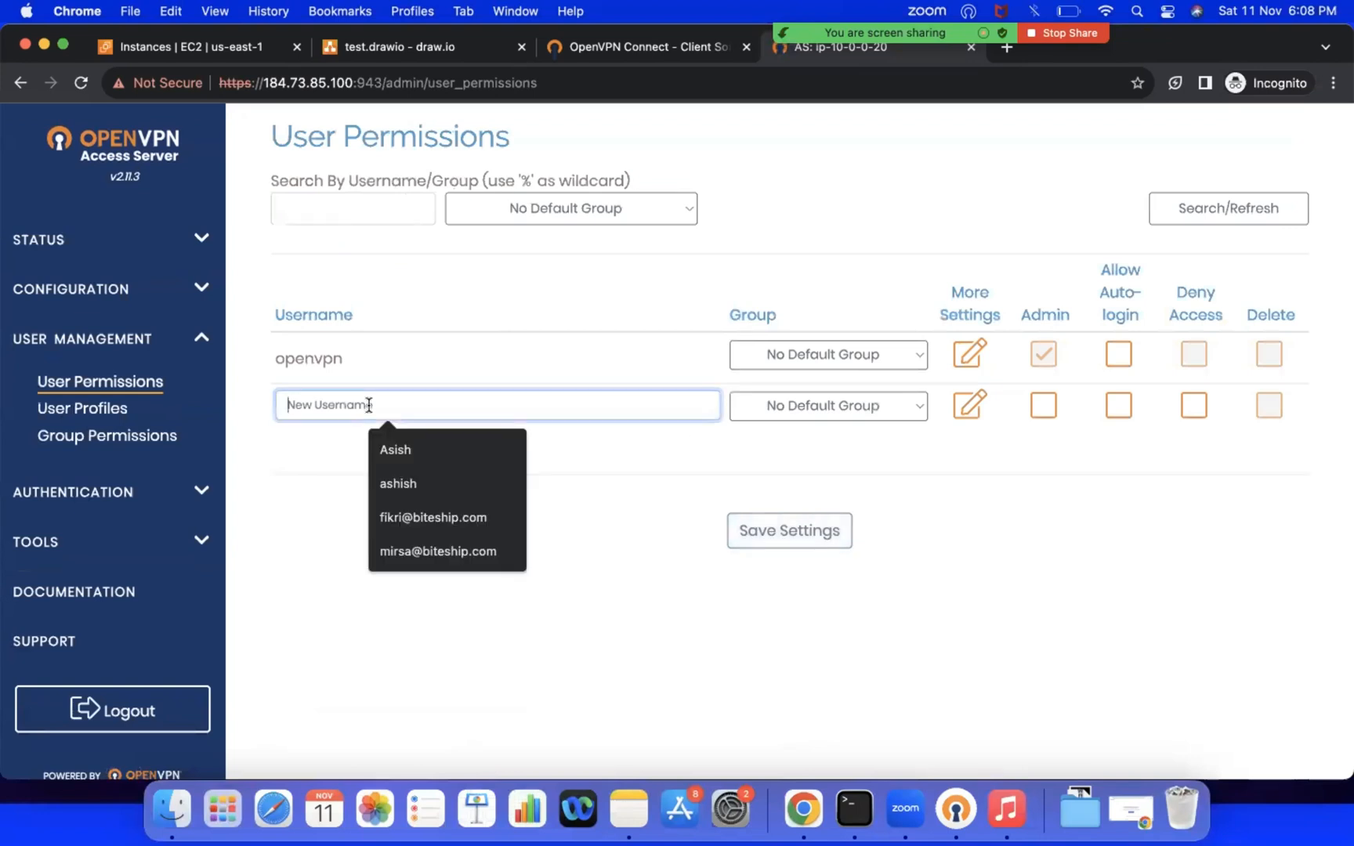
{"action": "type", "text": "satya"}
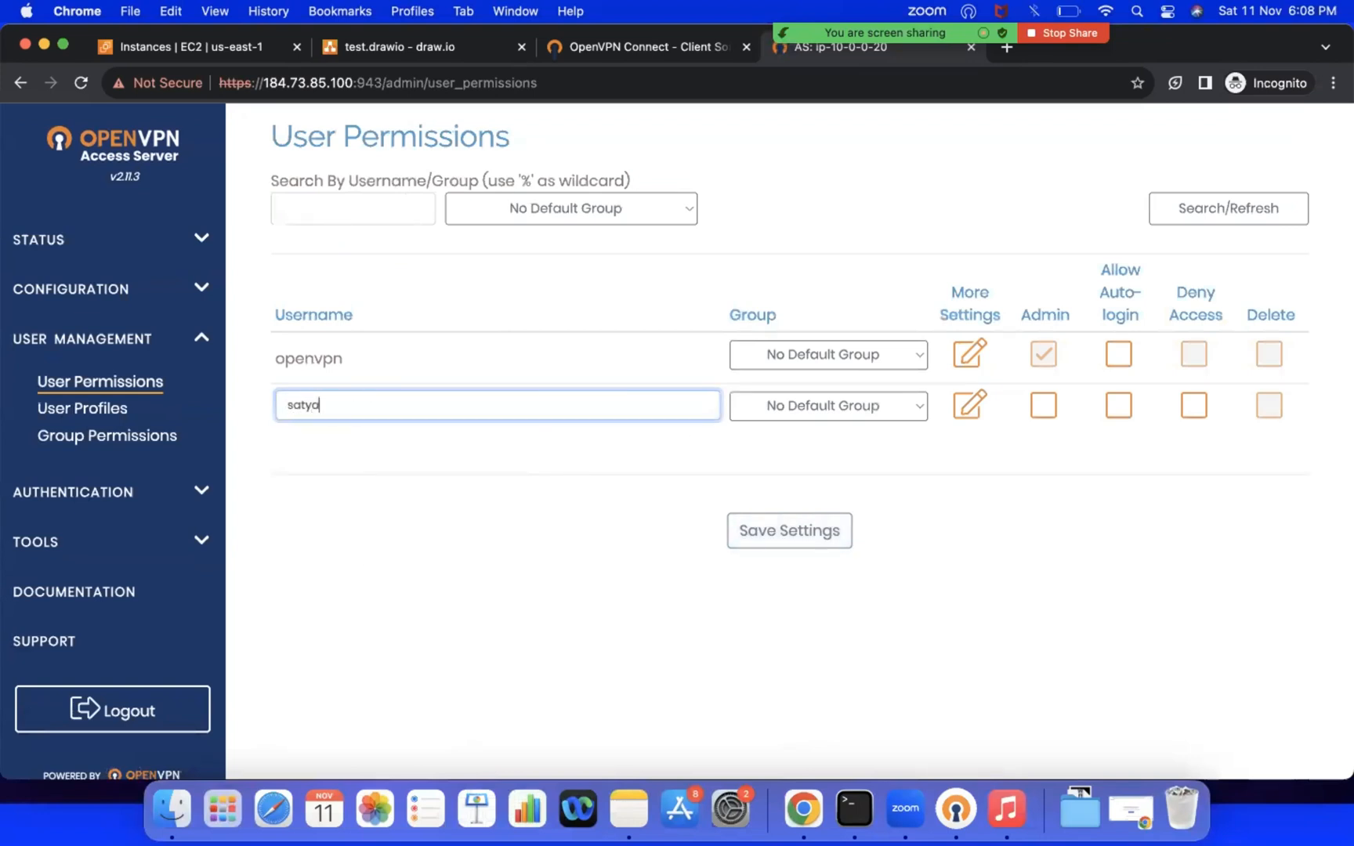
{"action": "type", "text": "jit"}
{"action": "left_click", "coordinate": [1043, 406]}
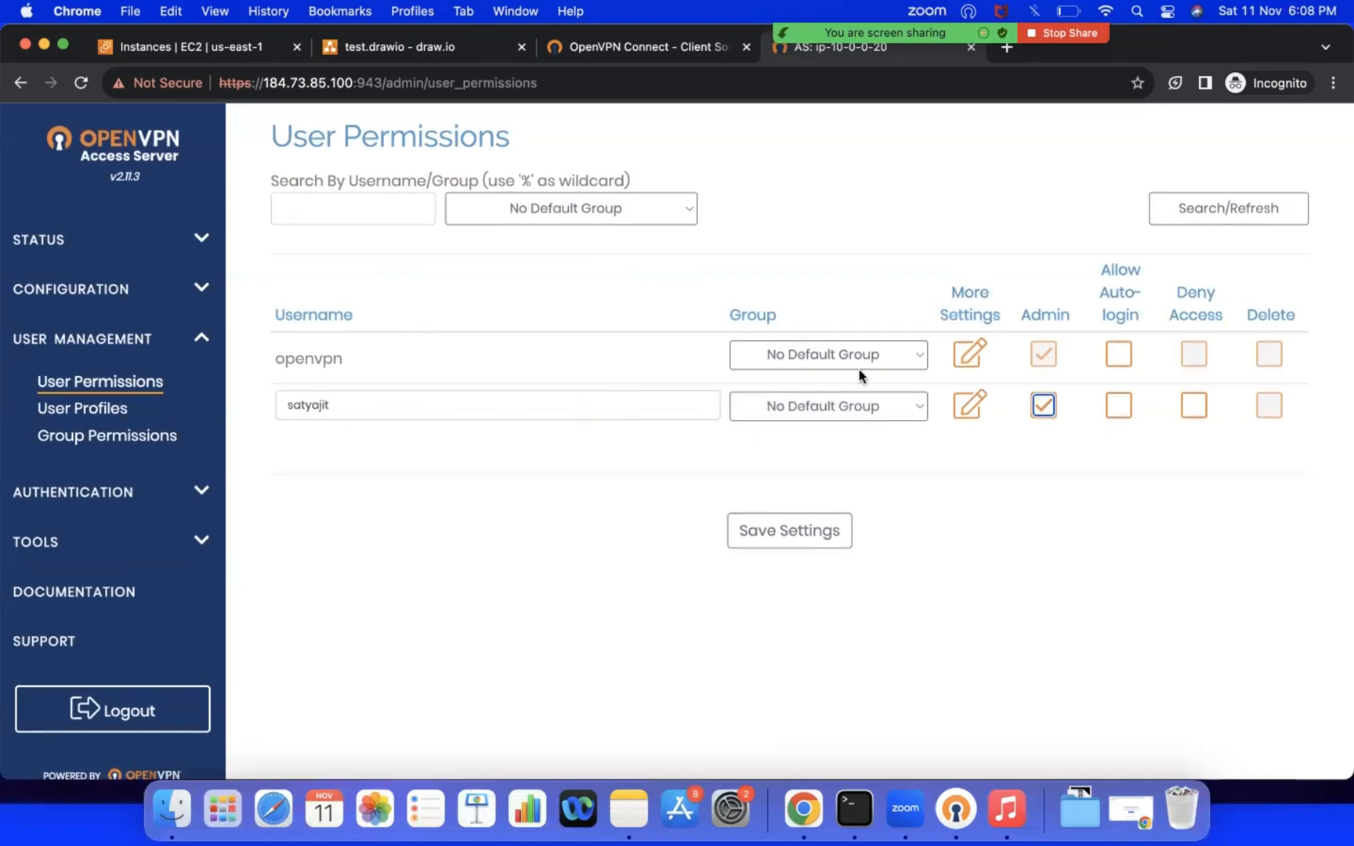
Step: Expand the new user's additional settings and enter the local account password
{"action": "left_click", "coordinate": [974, 407]}
{"action": "scroll", "coordinate": [552, 640], "scroll_direction": "down", "scroll_amount": 2}
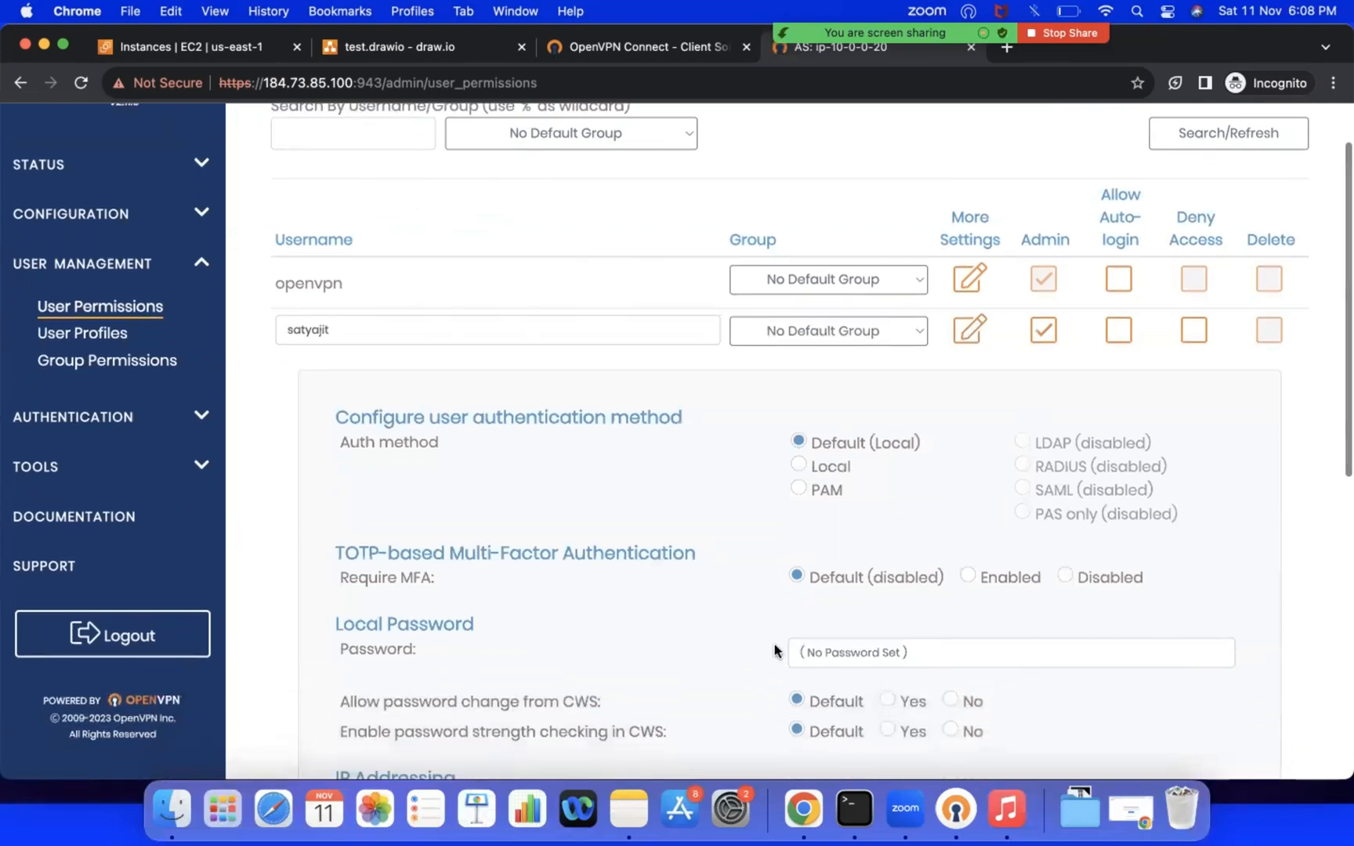
{"action": "left_click", "coordinate": [822, 655]}
{"action": "type", "text": "••"}
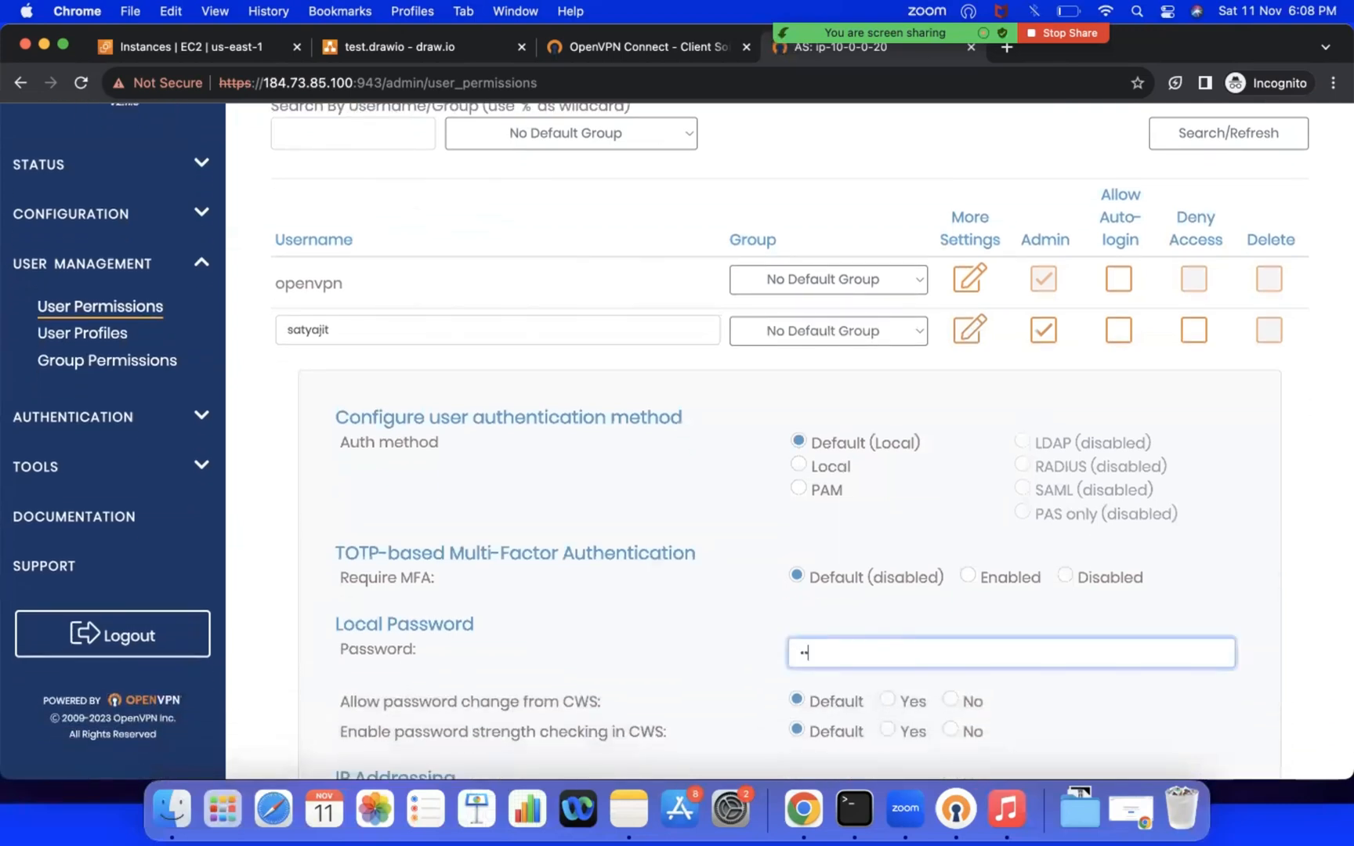
{"action": "type", "text": "•••••••"}
Step: Save the new user's settings and update the running server with the changes
{"action": "scroll", "coordinate": [784, 439], "scroll_direction": "down", "scroll_amount": 5}
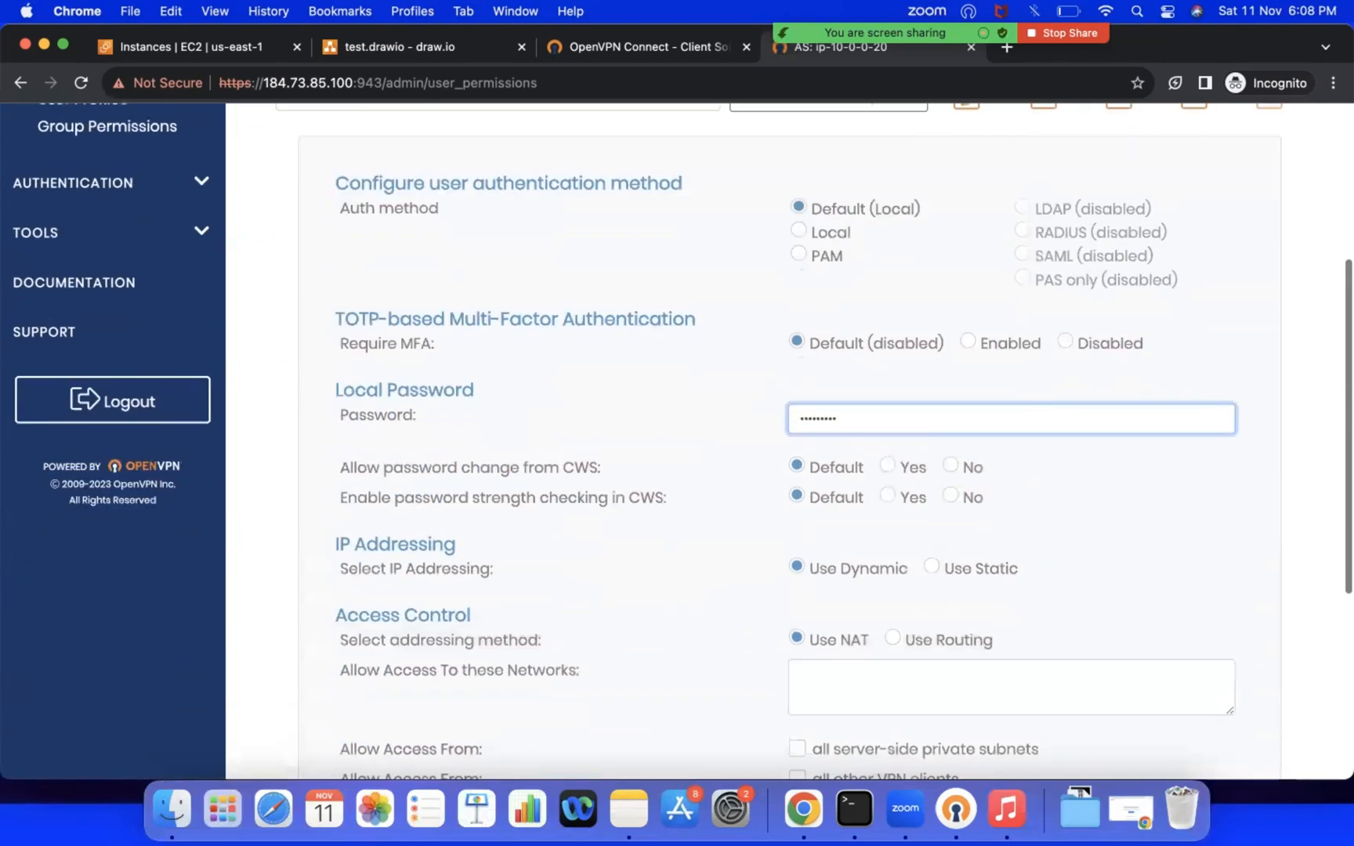
{"action": "scroll", "coordinate": [941, 682], "scroll_direction": "down", "scroll_amount": 6}
{"action": "left_click", "coordinate": [815, 727]}
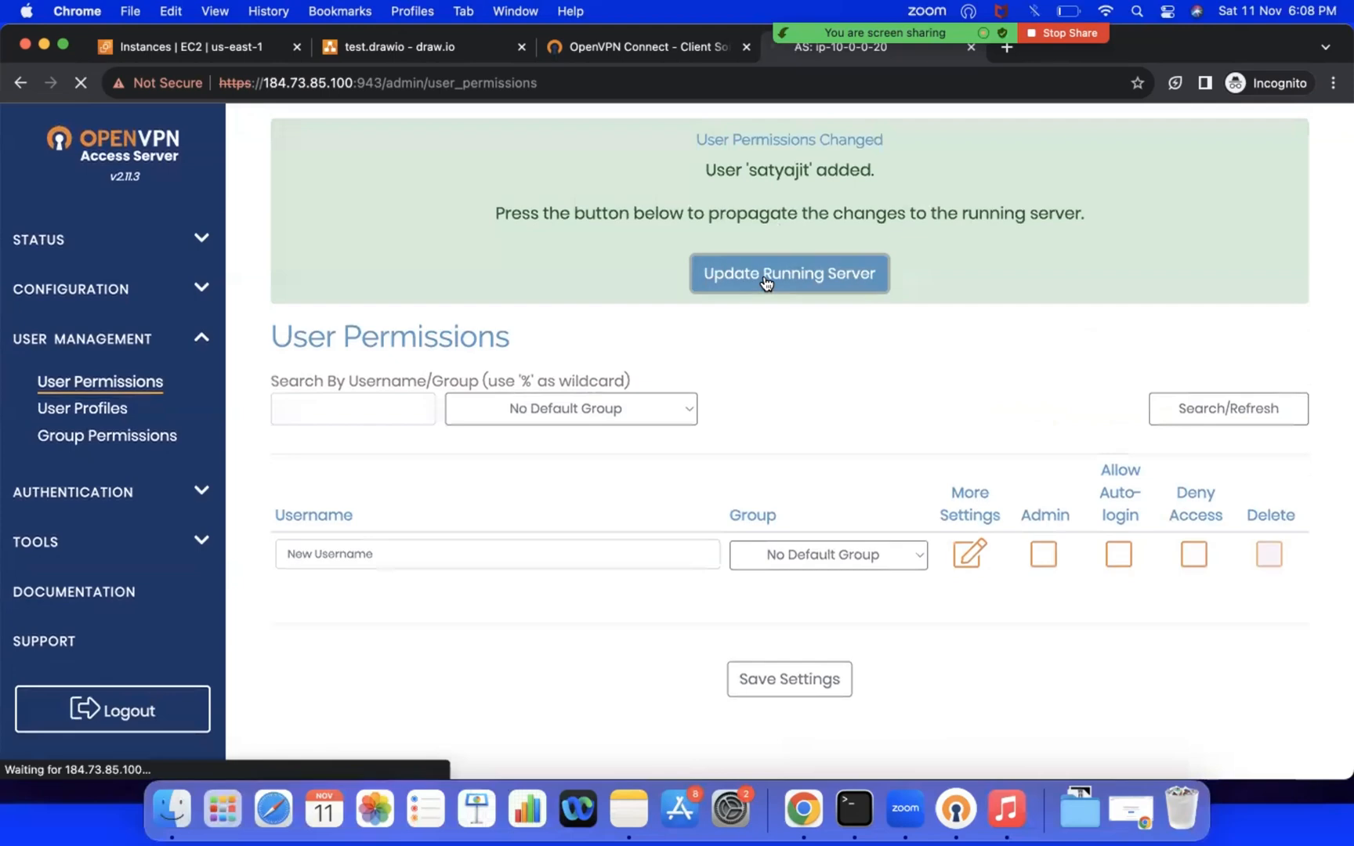
{"action": "left_click", "coordinate": [765, 280]}
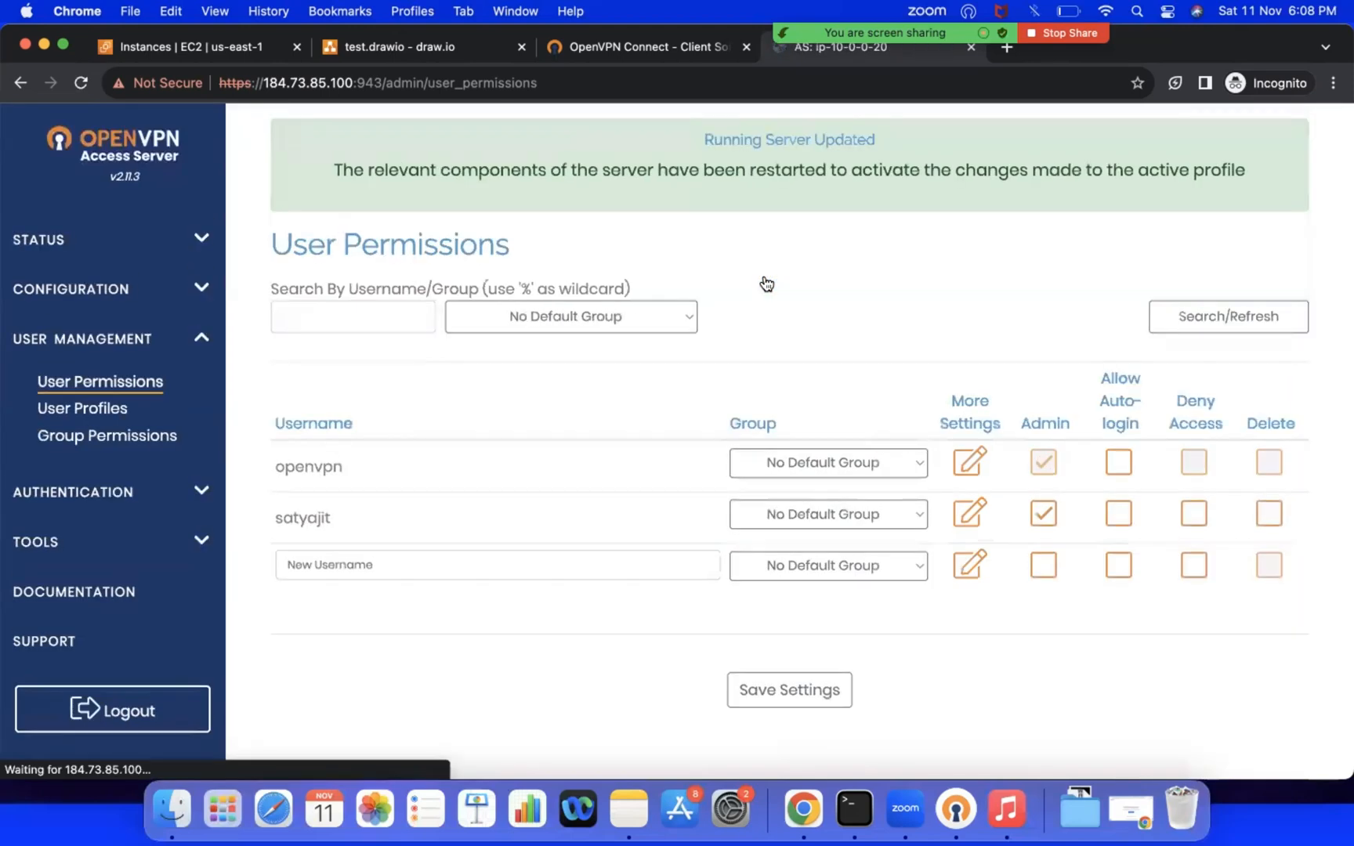